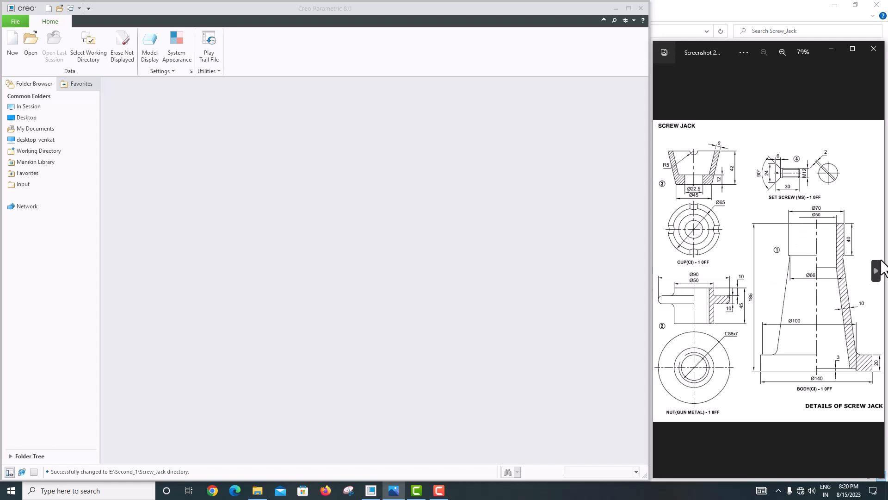
# Show the screw-spindle reference drawing and create a new solid part from the mmns_part_solid_abs template instead of the default.
pyautogui.click(877, 269)
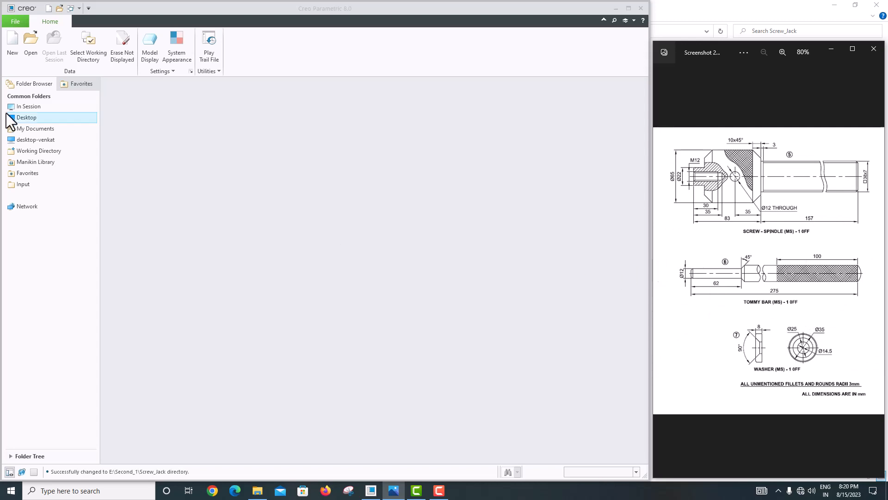
pyautogui.click(13, 58)
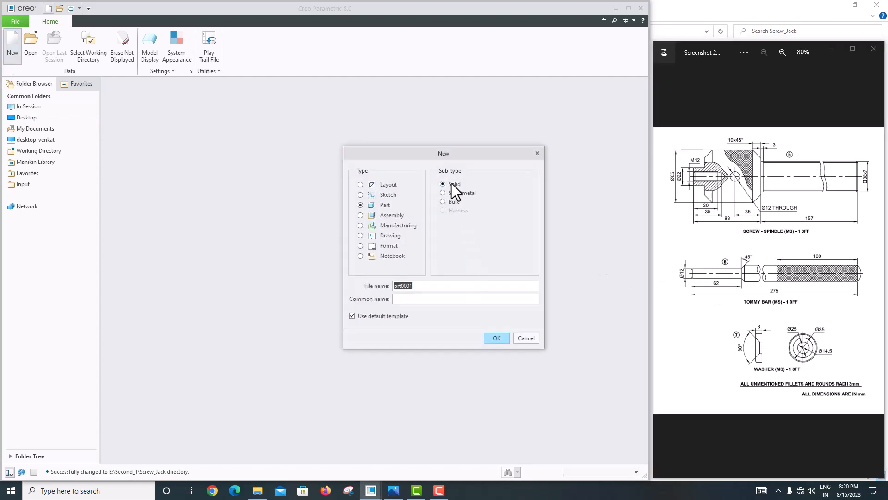
pyautogui.click(374, 317)
pyautogui.click(501, 341)
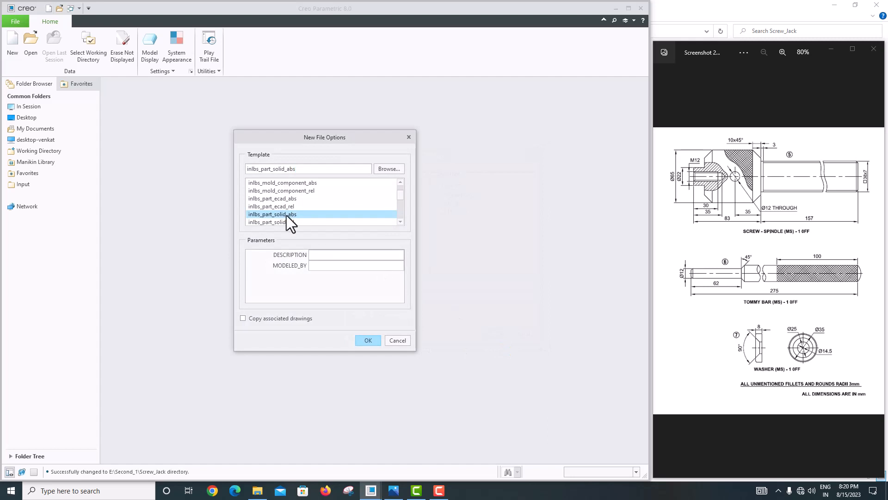
pyautogui.scroll(-3, 287, 215)
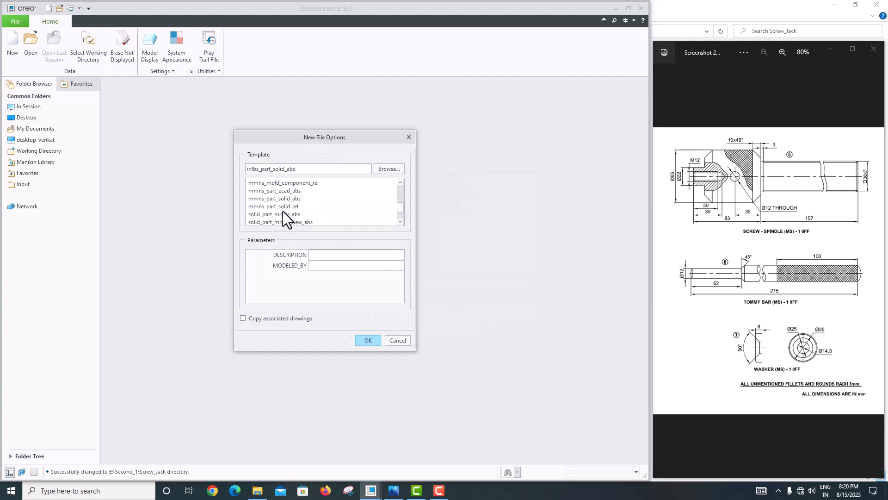
pyautogui.click(280, 200)
pyautogui.click(366, 341)
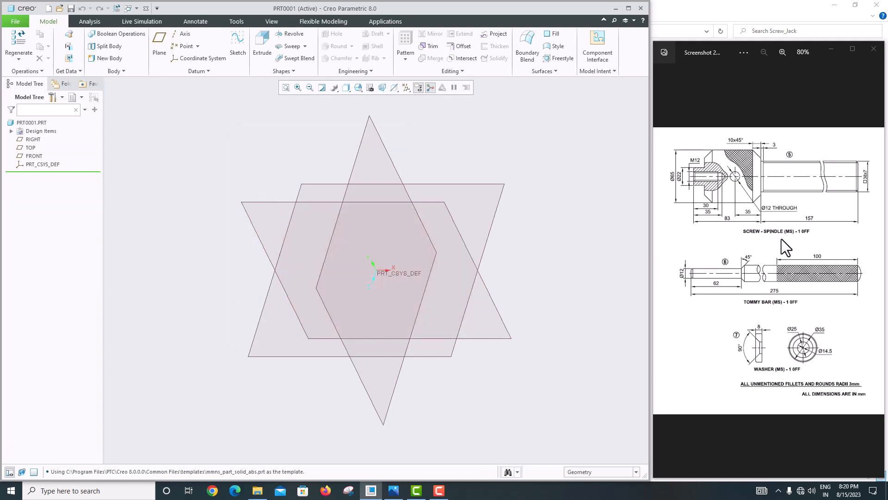
# Start a sketch on the FRONT plane and orient the view parallel to it.
pyautogui.click(260, 203)
pyautogui.click(238, 49)
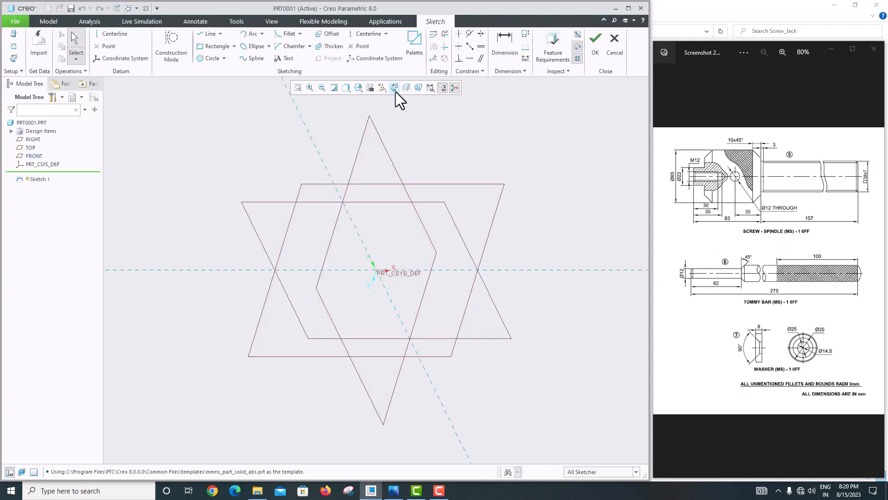
pyautogui.click(395, 88)
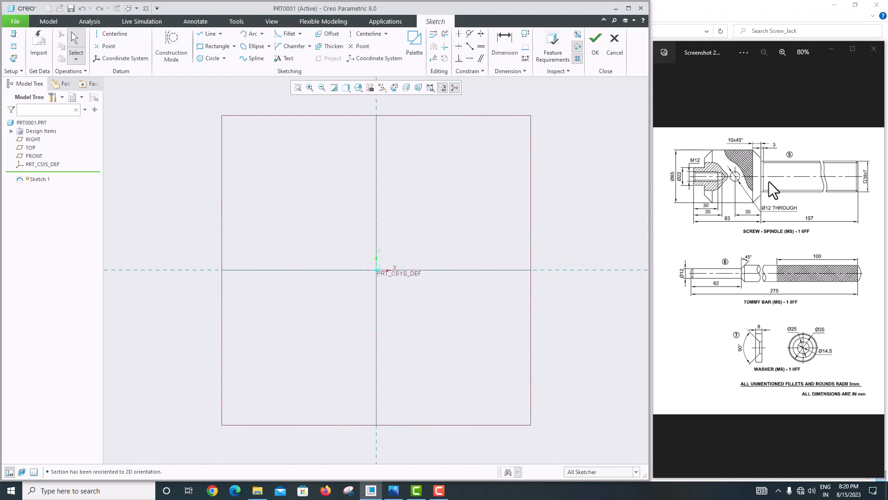
# Draw a vertical datum centerline through the sketch origin.
pyautogui.click(117, 33)
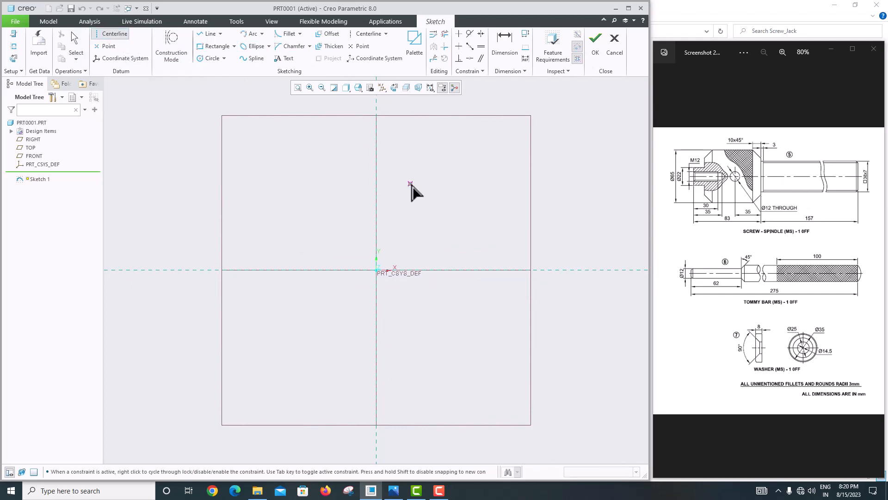
pyautogui.click(376, 172)
pyautogui.click(377, 134)
pyautogui.middleClick(445, 225)
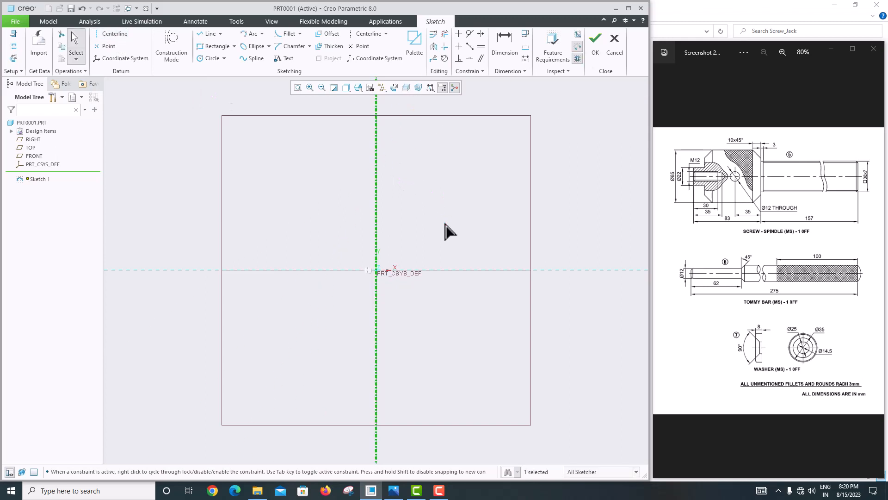
# Sketch a horizontal line about 31.6 mm long from the origin along the horizontal reference.
pyautogui.scroll(-3, 445, 262)
pyautogui.scroll(4, 445, 262)
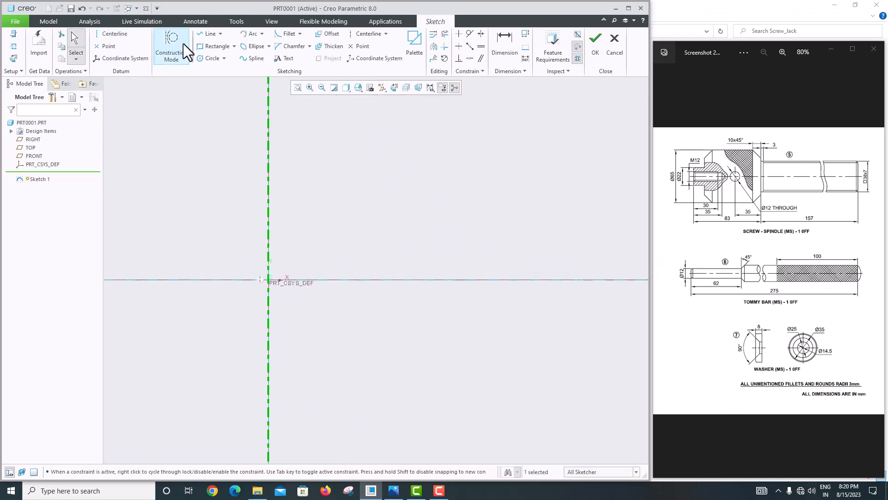
pyautogui.click(203, 35)
pyautogui.click(268, 280)
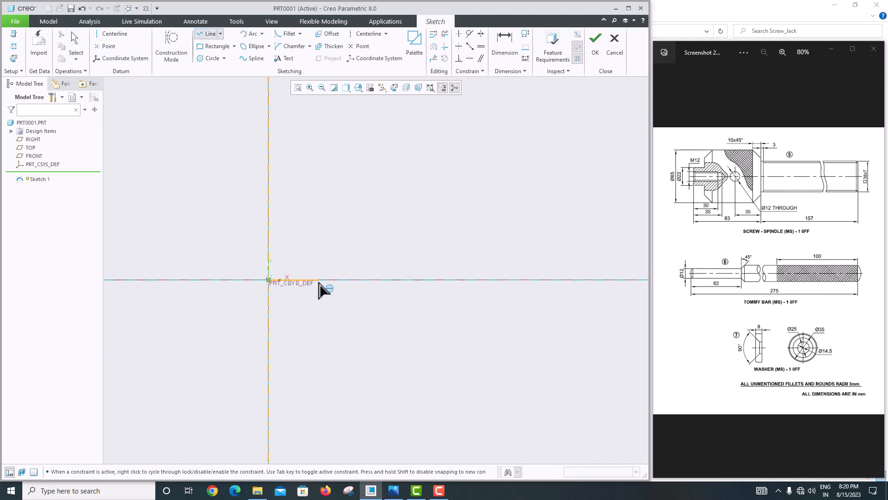
pyautogui.click(328, 281)
pyautogui.middleClick(337, 238)
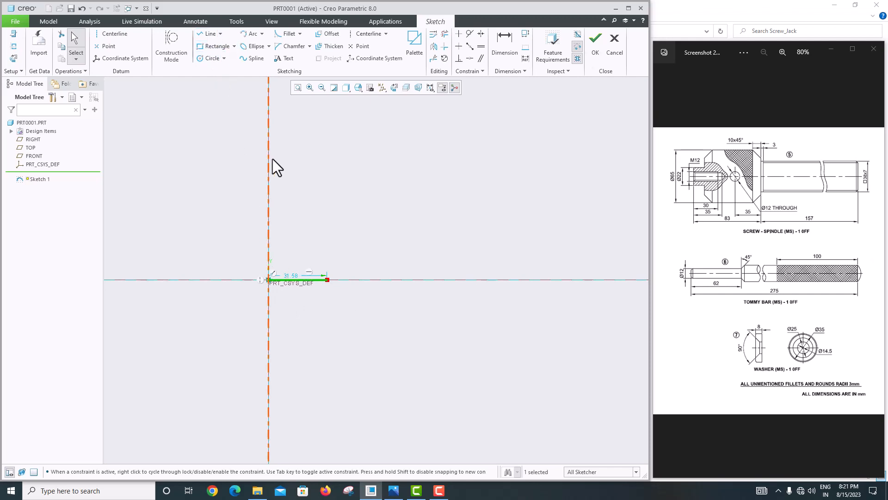
# Dimension the horizontal line's outer end as a diameter about the centerline and set it to 38 mm.
pyautogui.click(504, 44)
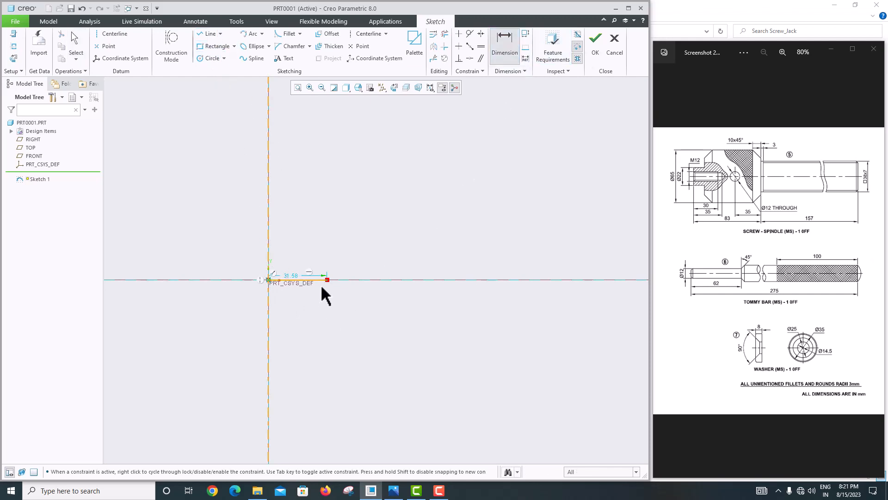
pyautogui.click(269, 252)
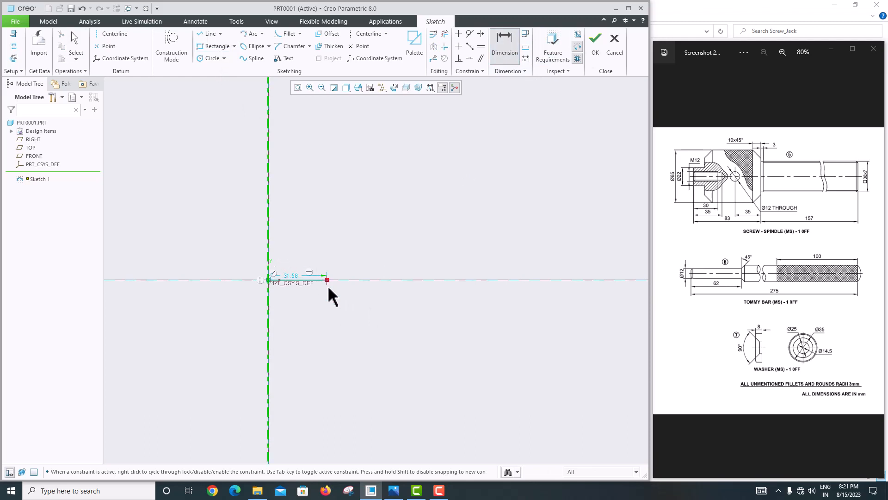
pyautogui.click(327, 279)
pyautogui.middleClick(319, 300)
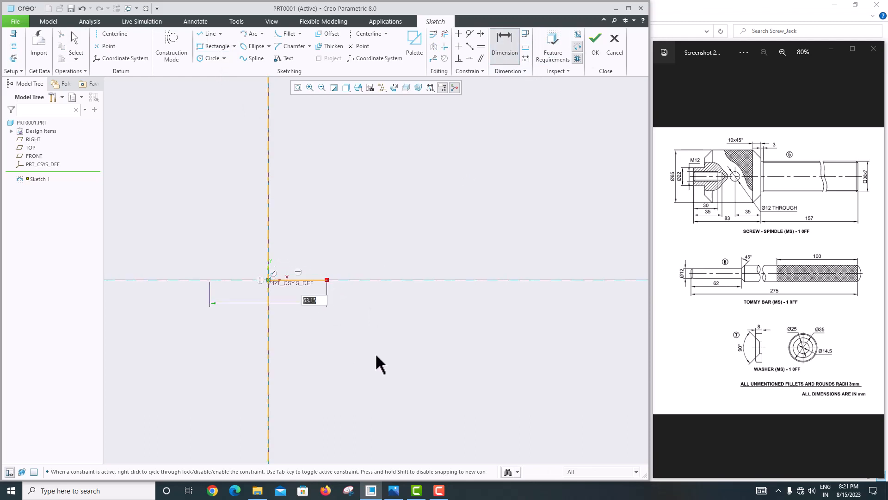
pyautogui.write('38')
pyautogui.press('Return')
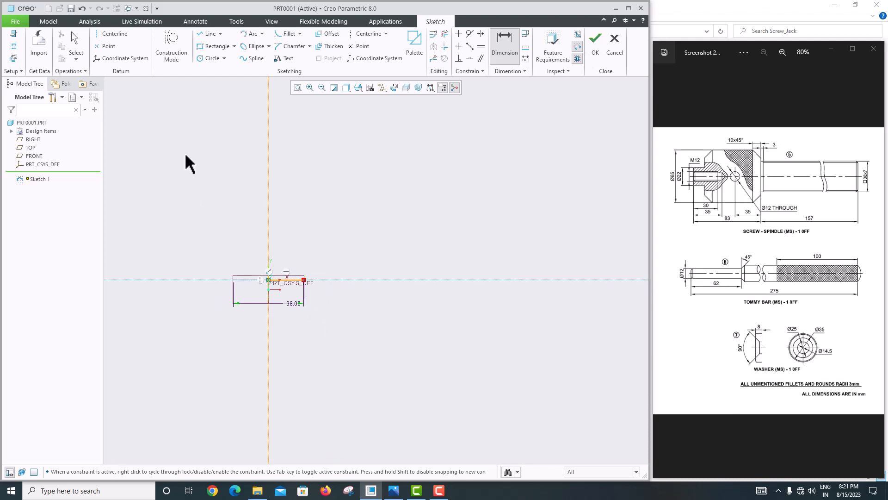
# Draw a vertical line upward from the base line's outer end and set its length to 157 mm.
pyautogui.click(298, 88)
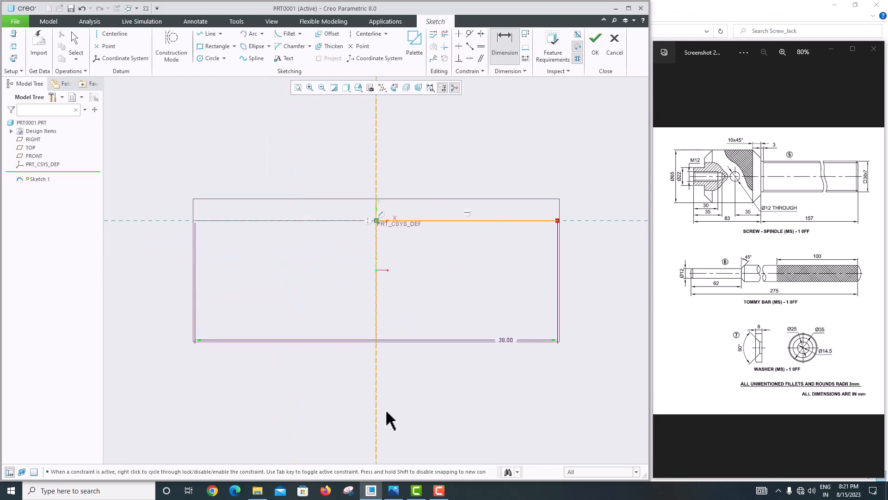
pyautogui.scroll(-3, 389, 407)
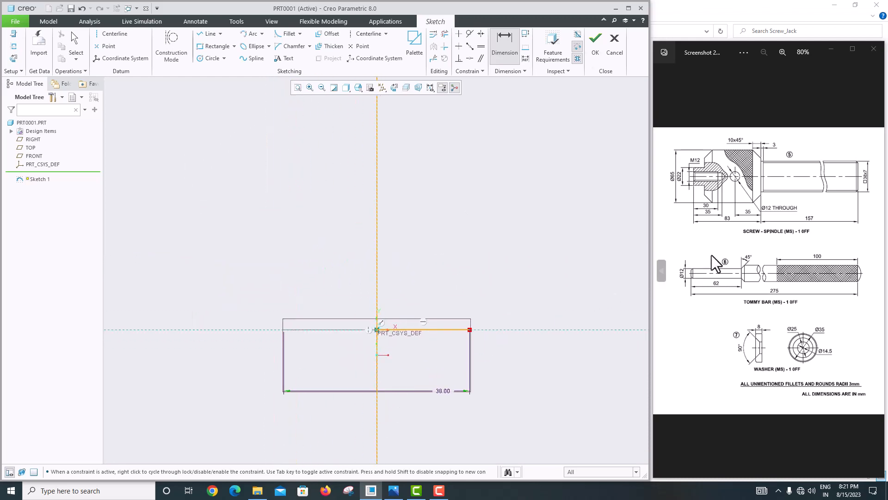
pyautogui.press('l')
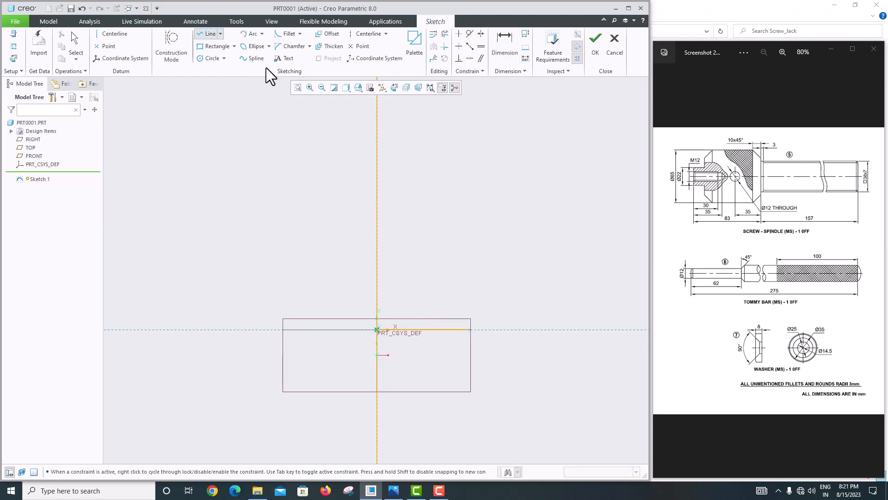
pyautogui.click(470, 330)
pyautogui.click(477, 169)
pyautogui.middleClick(494, 179)
pyautogui.doubleClick(455, 269)
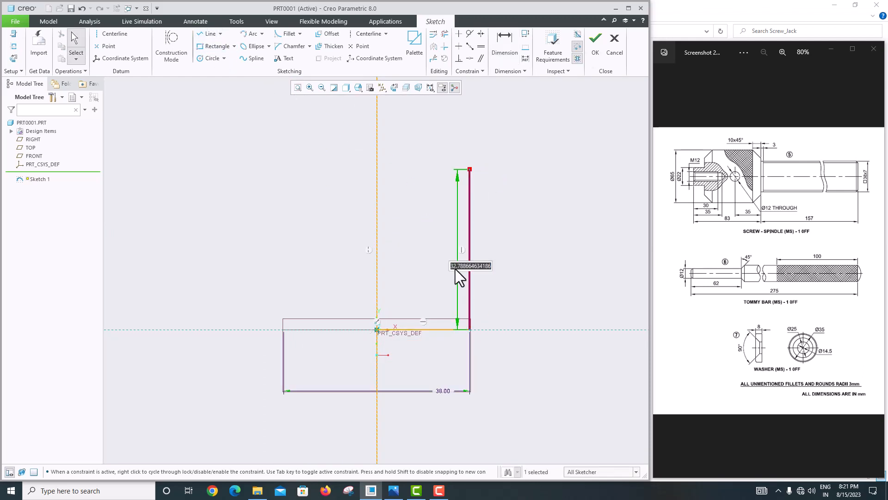
pyautogui.write('157')
pyautogui.press('Return')
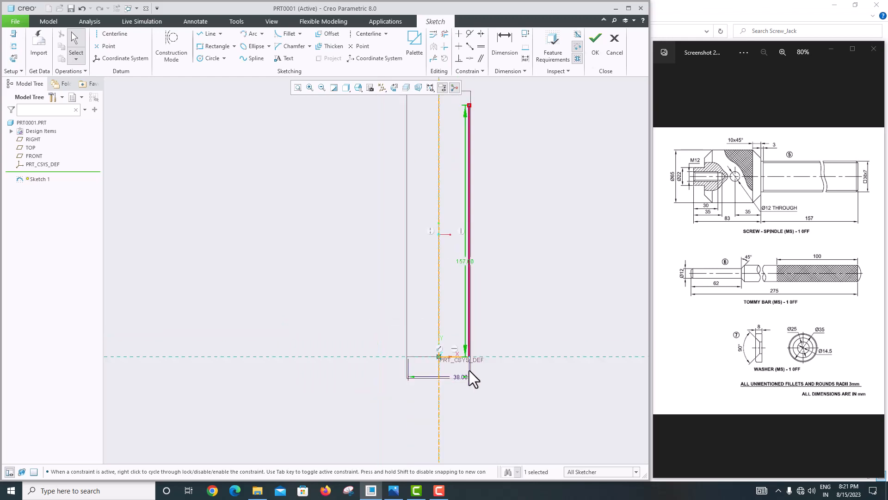
# Sketch the collar from the shaft's upper end: a ledge about 3.5 mm outward, a slanted edge, a vertical side about 9.7 mm, and an inward slant.
pyautogui.scroll(-5, 473, 231)
pyautogui.scroll(7, 462, 312)
pyautogui.scroll(-6, 487, 226)
pyautogui.scroll(3, 523, 320)
pyautogui.scroll(-5, 471, 341)
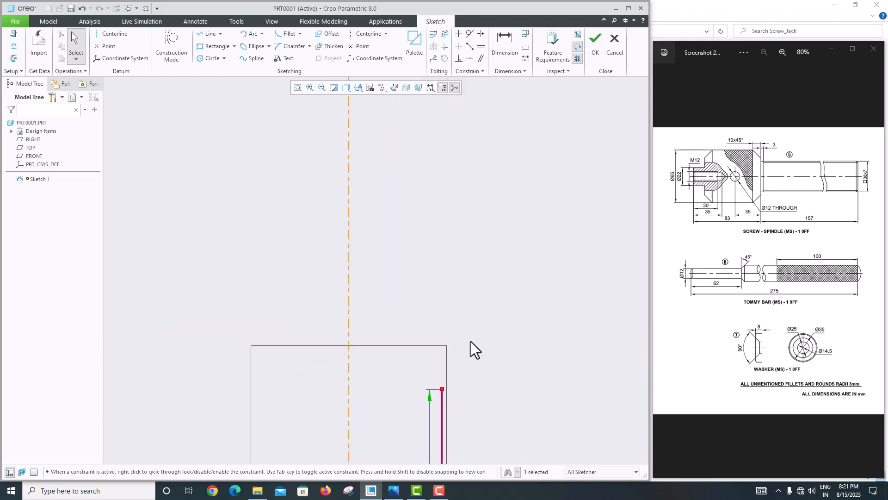
pyautogui.click(471, 341)
pyautogui.scroll(-5, 447, 428)
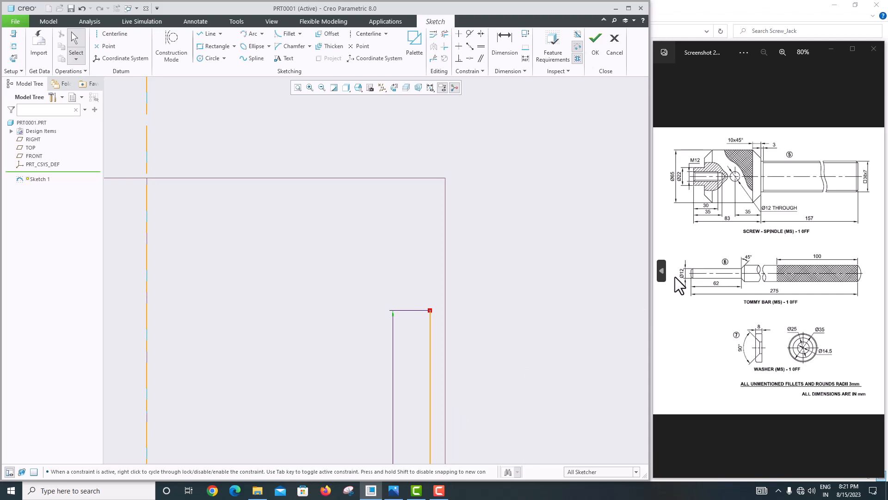
pyautogui.click(207, 37)
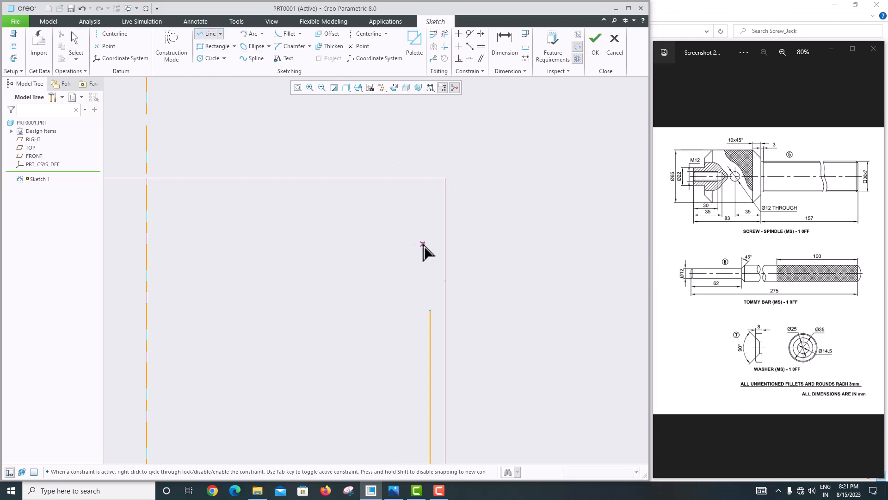
pyautogui.click(430, 310)
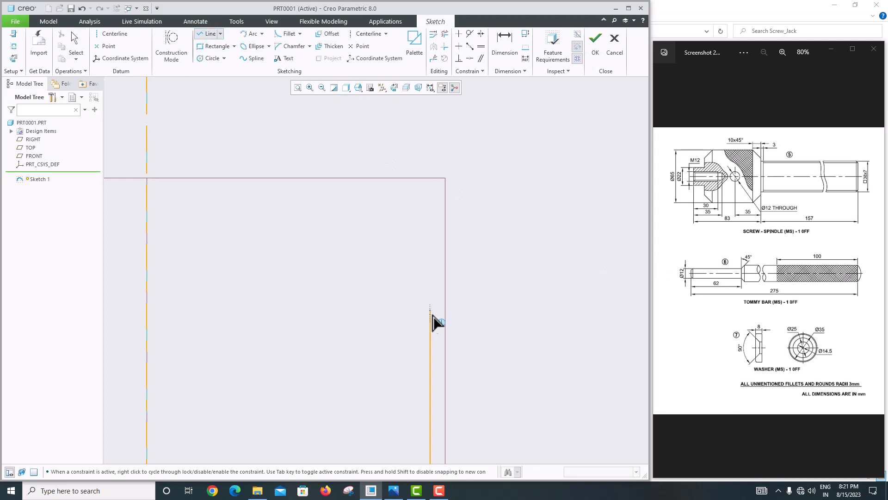
pyautogui.click(483, 310)
pyautogui.click(539, 239)
pyautogui.click(537, 94)
pyautogui.scroll(5, 511, 296)
pyautogui.scroll(-2, 502, 211)
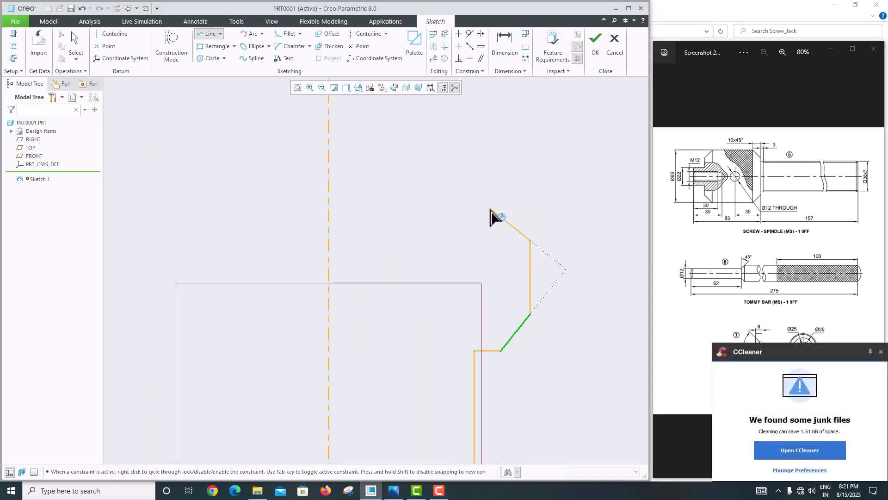
pyautogui.click(491, 209)
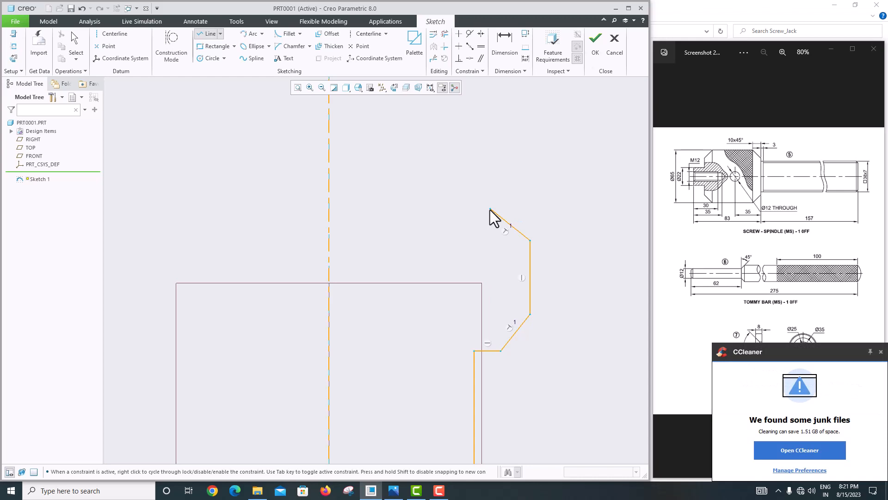
# Continue the profile with a horizontal shoulder inward, a vertical step about 7.3 mm high, and a horizontal top line ending on the centerline.
pyautogui.click(464, 209)
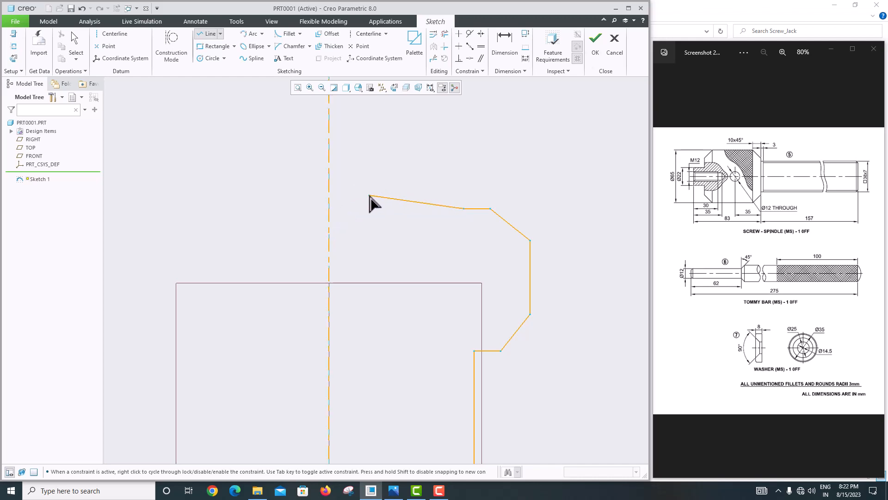
pyautogui.click(382, 209)
pyautogui.click(382, 153)
pyautogui.click(329, 152)
pyautogui.middleClick(340, 223)
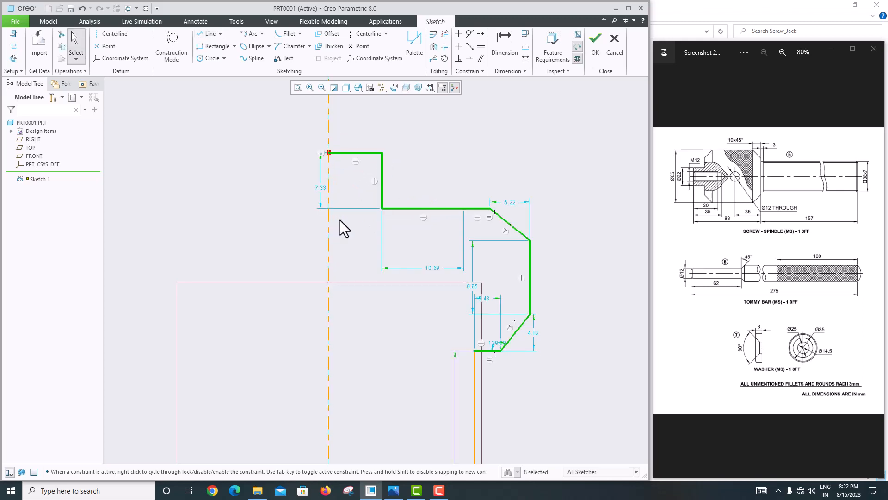
# Dimension the top step's diameter about the centerline and try to set it to 22 mm.
pyautogui.scroll(3, 342, 231)
pyautogui.scroll(-1, 369, 179)
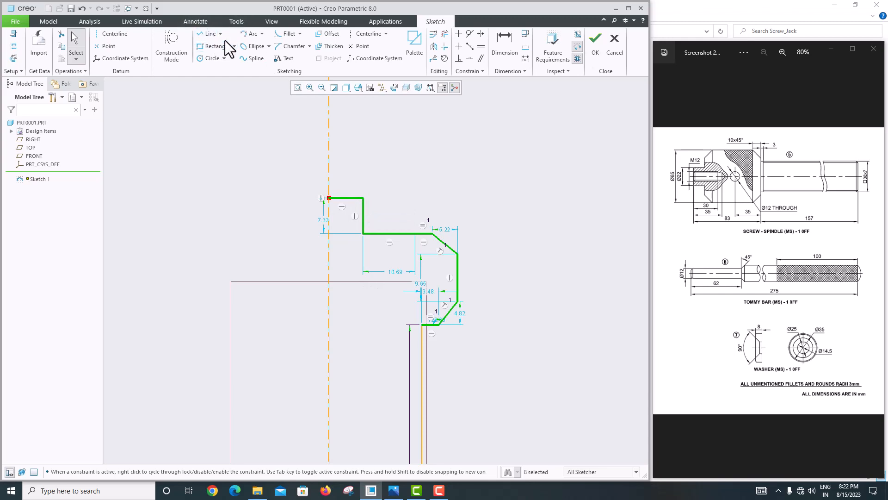
pyautogui.click(505, 43)
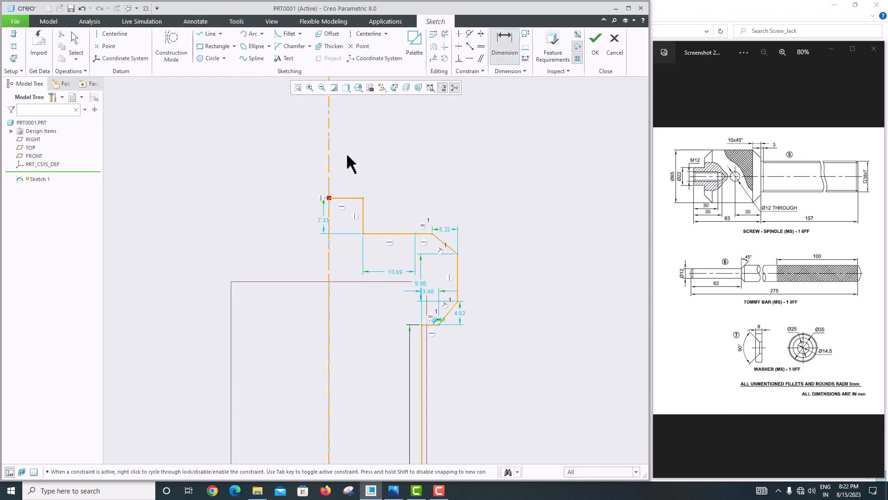
pyautogui.click(362, 197)
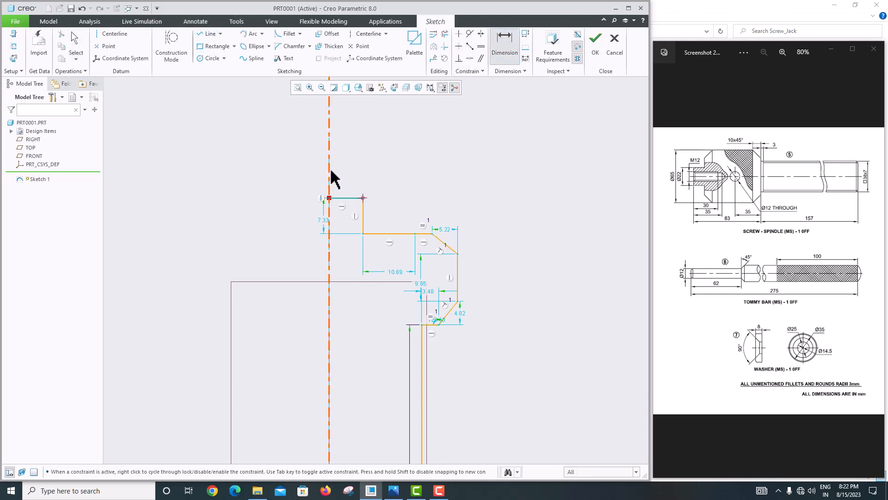
pyautogui.middleClick(345, 174)
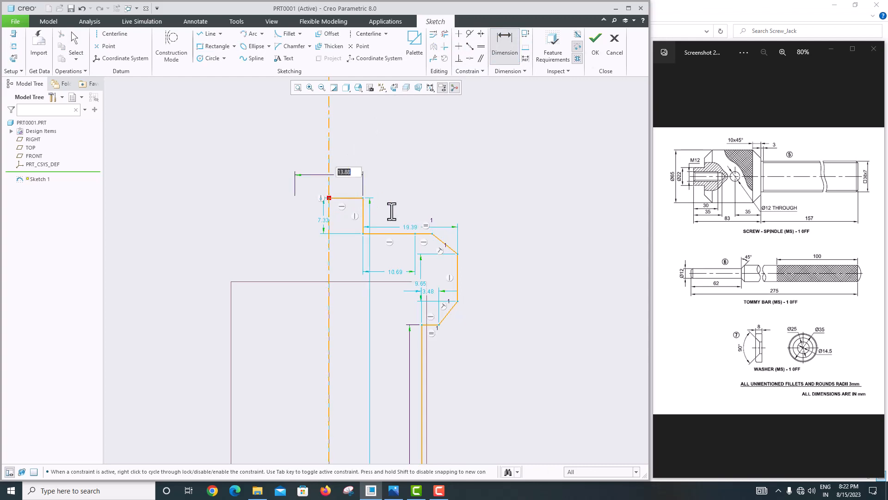
pyautogui.write('22')
pyautogui.press('Return')
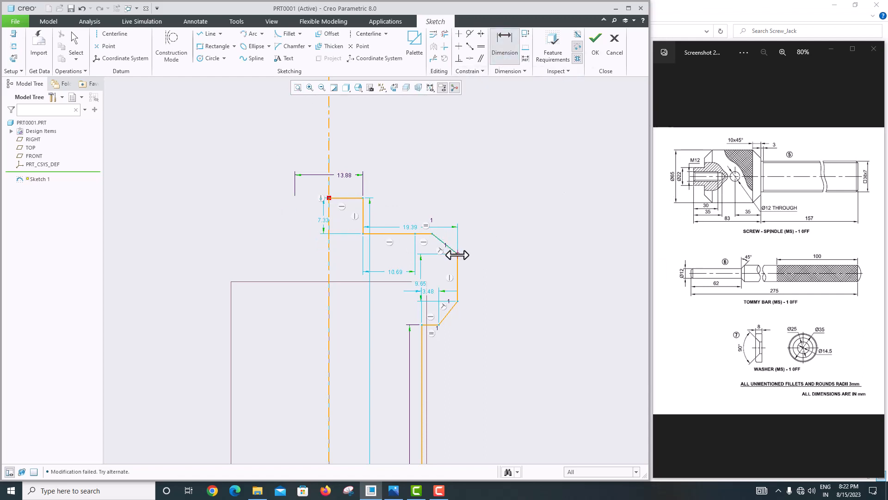
# Dimension the collar's outer diameter about the centerline using its vertical side.
pyautogui.click(329, 254)
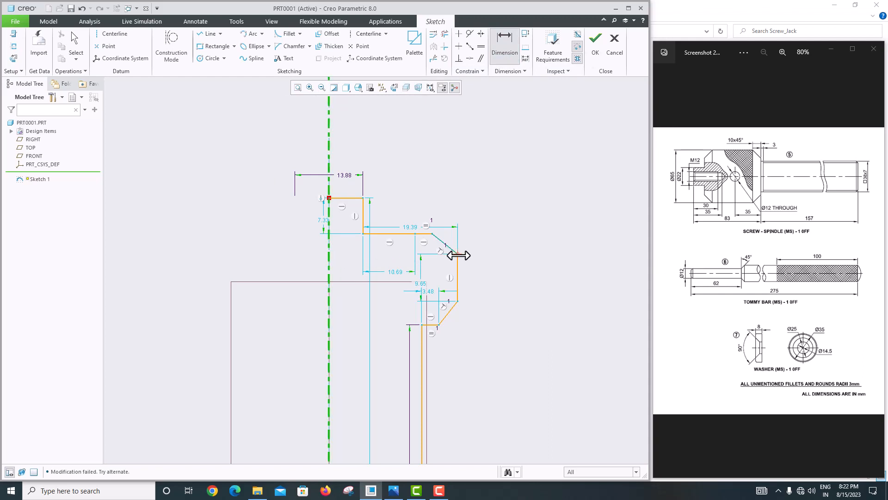
pyautogui.click(457, 254)
pyautogui.middleClick(419, 184)
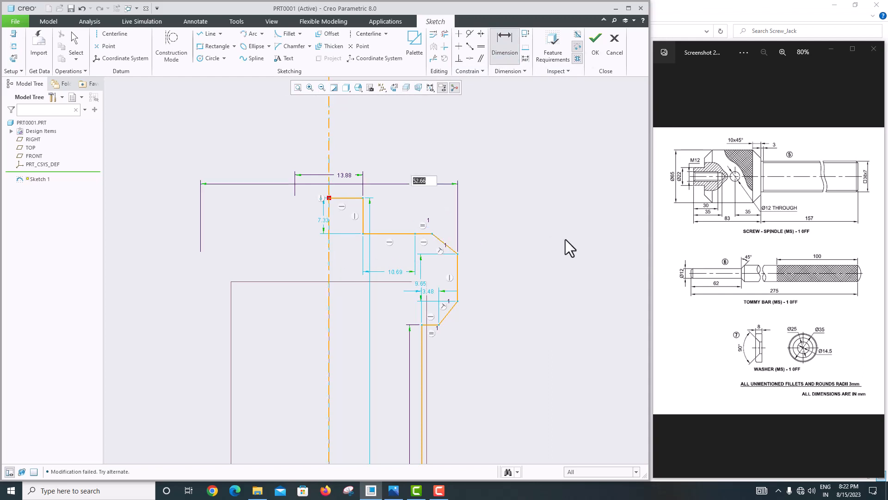
pyautogui.press('Return')
# Dimension the height from the collar's lower ledge to the upper shoulder and set it to 83 mm.
pyautogui.scroll(3, 456, 297)
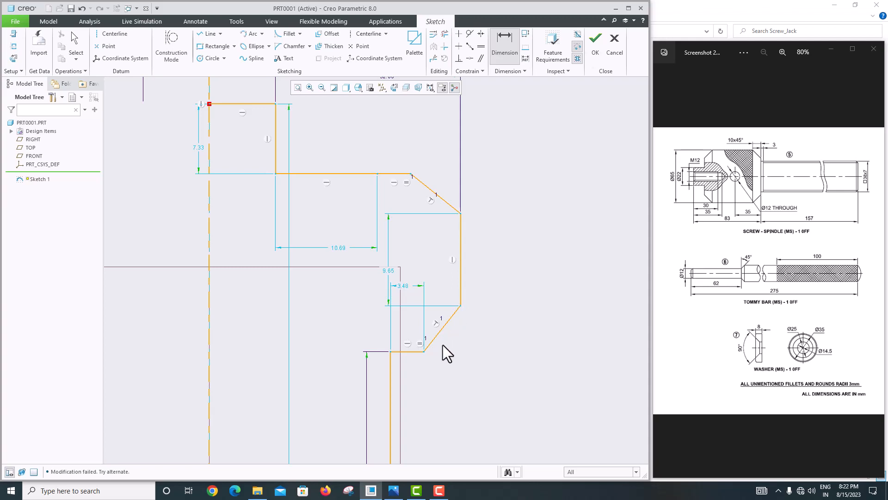
pyautogui.click(377, 174)
pyautogui.click(393, 353)
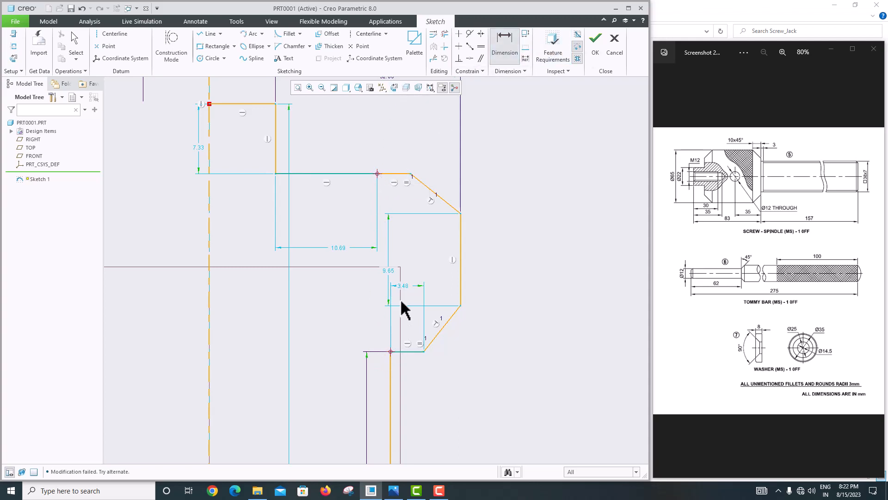
pyautogui.middleClick(400, 282)
pyautogui.write('83')
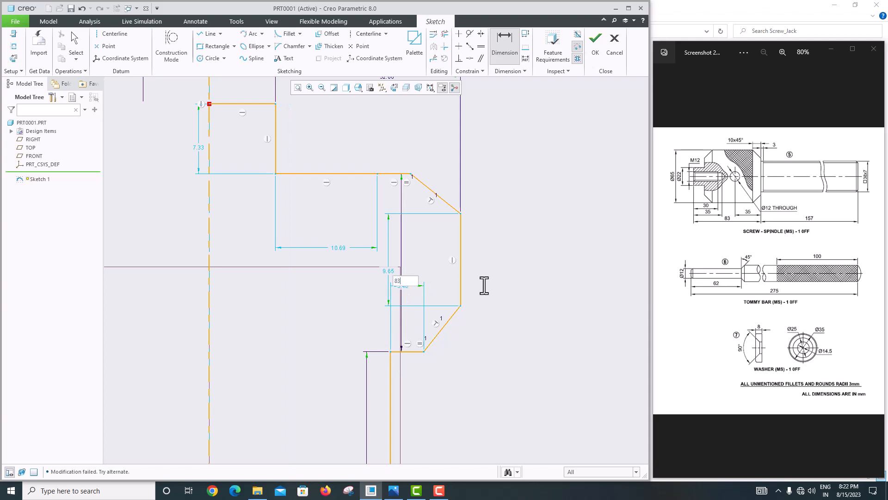
pyautogui.press('Return')
# Try to dimension the collar's long upper slanted edge.
pyautogui.scroll(5, 479, 277)
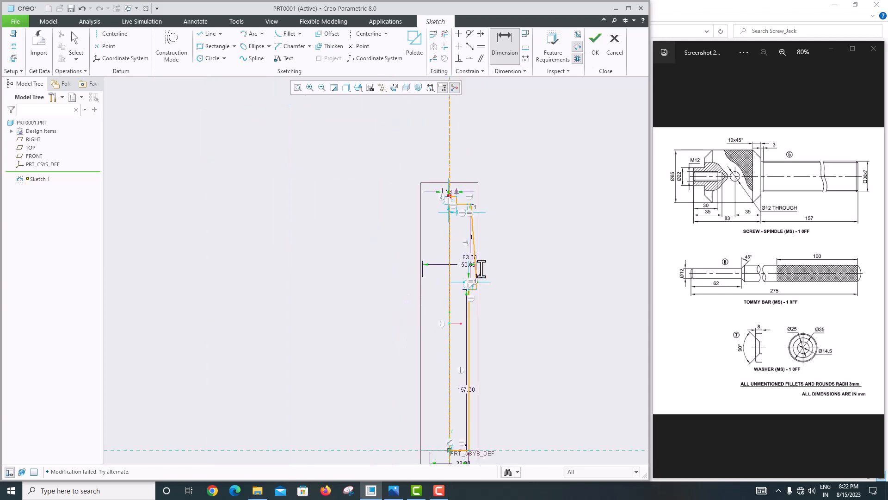
pyautogui.scroll(-4, 480, 262)
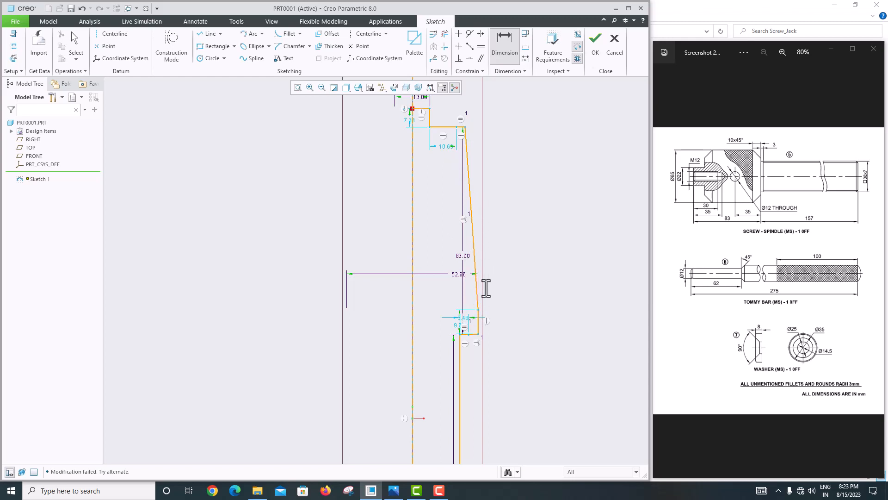
pyautogui.scroll(4, 475, 320)
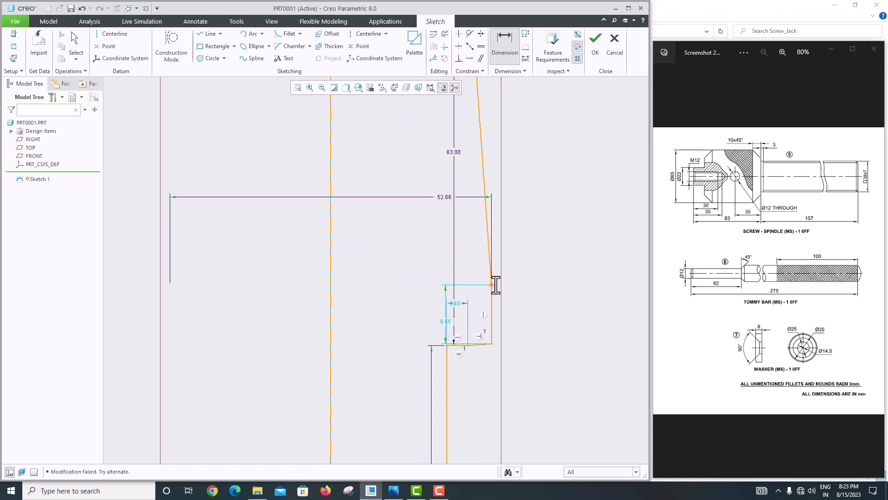
pyautogui.click(491, 253)
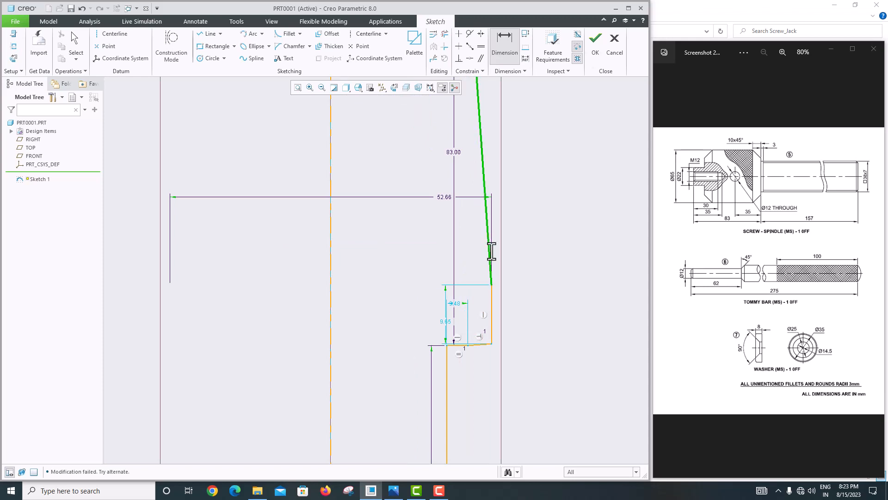
pyautogui.scroll(-6, 491, 252)
pyautogui.scroll(4, 491, 252)
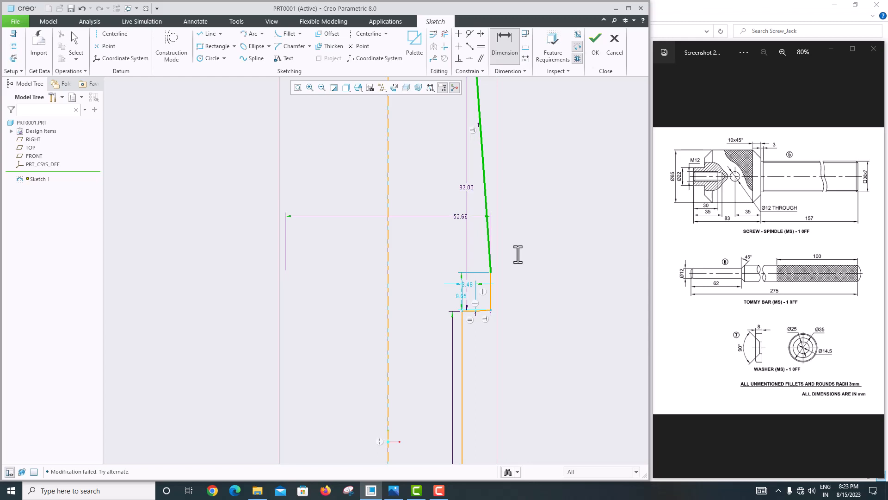
pyautogui.scroll(-2, 517, 254)
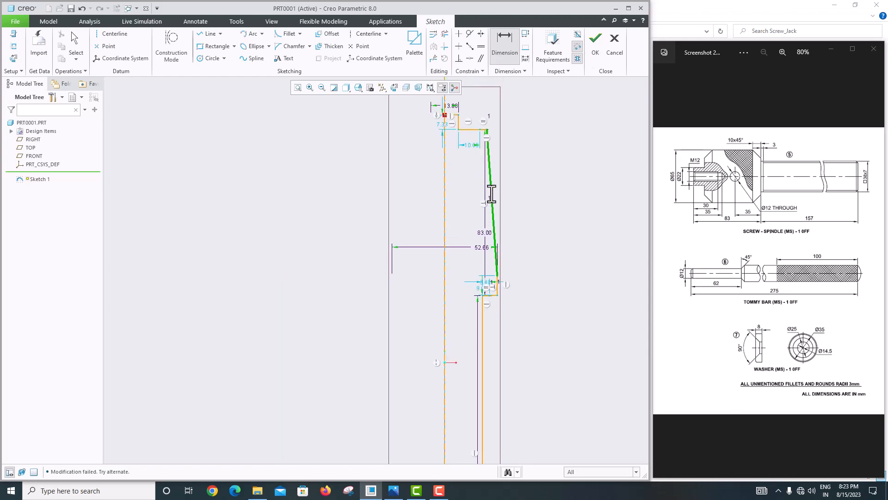
pyautogui.scroll(5, 492, 194)
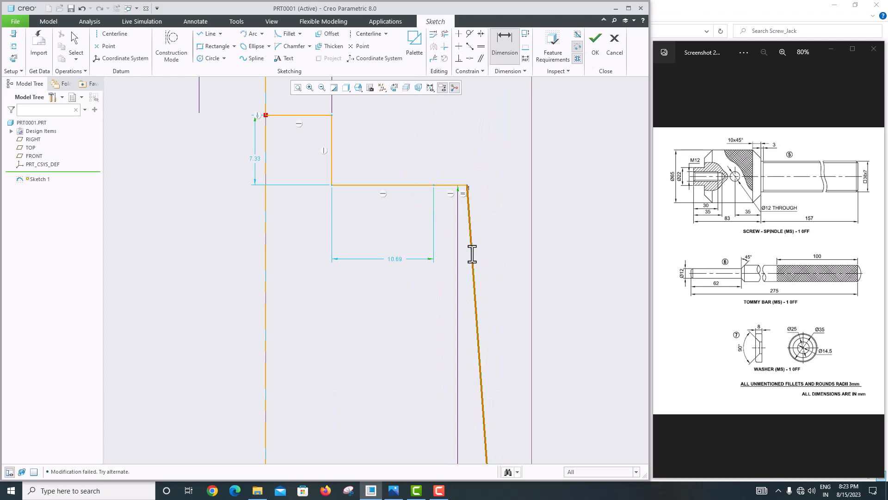
pyautogui.scroll(-3, 472, 254)
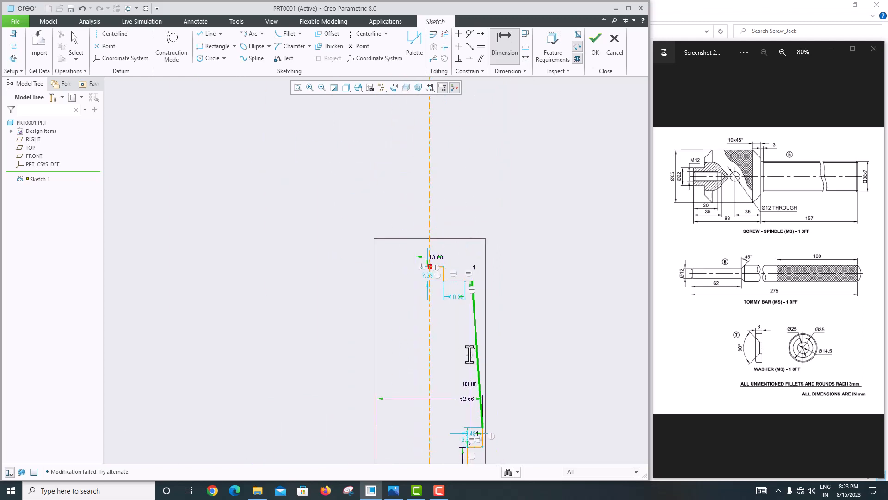
pyautogui.scroll(-1, 504, 365)
pyautogui.click(473, 378)
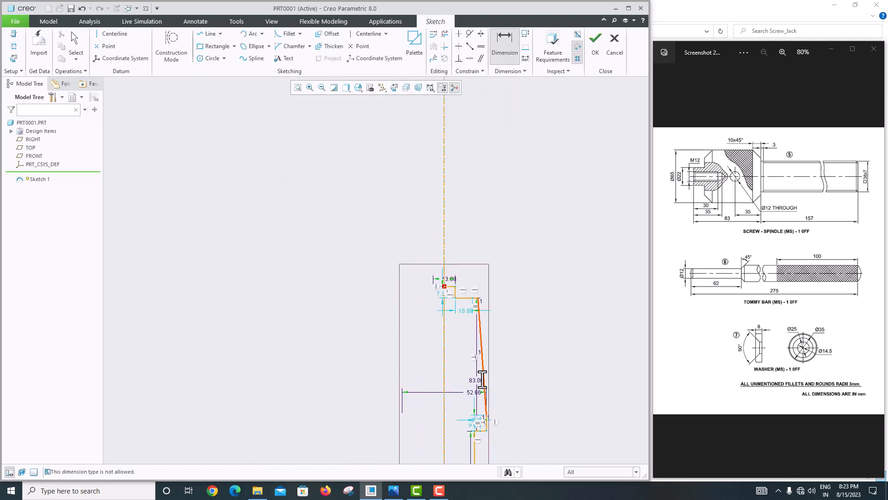
pyautogui.middleClick(532, 372)
# Place the 83 mm and collar diameter dimensions clear of the profile, and reshape the collar with a vertical side about 56.65 mm long.
pyautogui.moveTo(473, 380); pyautogui.dragTo(540, 383)
pyautogui.scroll(2, 487, 390)
pyautogui.moveTo(458, 395)
pyautogui.mouseDown()
pyautogui.moveTo(473, 373)
pyautogui.moveTo(481, 288)
pyautogui.mouseUp()
pyautogui.moveTo(487, 442)
pyautogui.mouseDown()
pyautogui.moveTo(480, 235)
pyautogui.moveTo(485, 223)
pyautogui.moveTo(505, 231)
pyautogui.mouseUp()
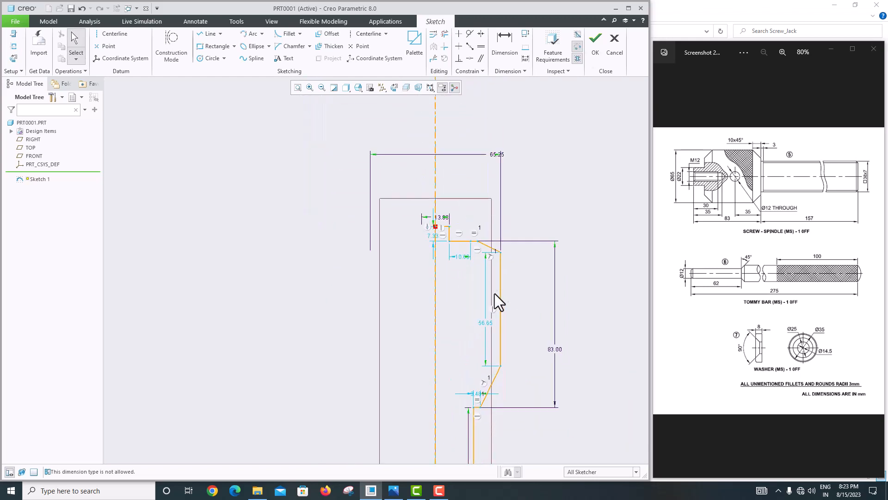
# Set the collar's outer diameter to 65 mm.
pyautogui.scroll(2, 495, 293)
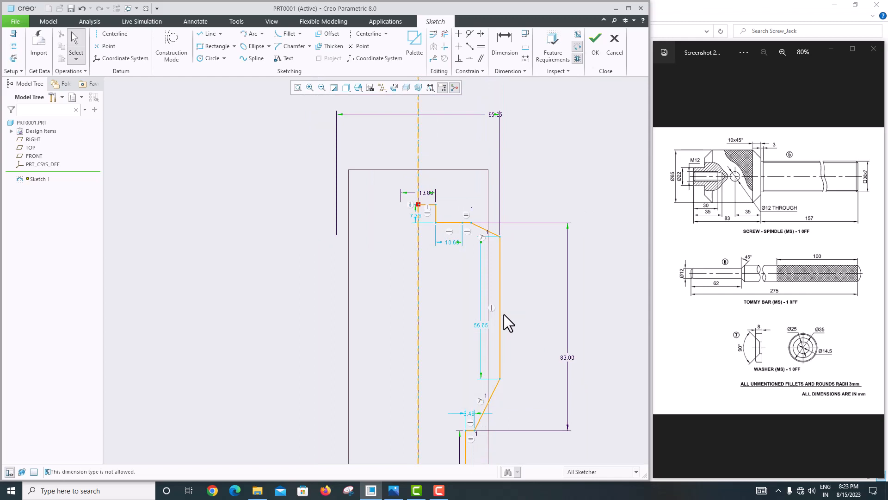
pyautogui.click(496, 115)
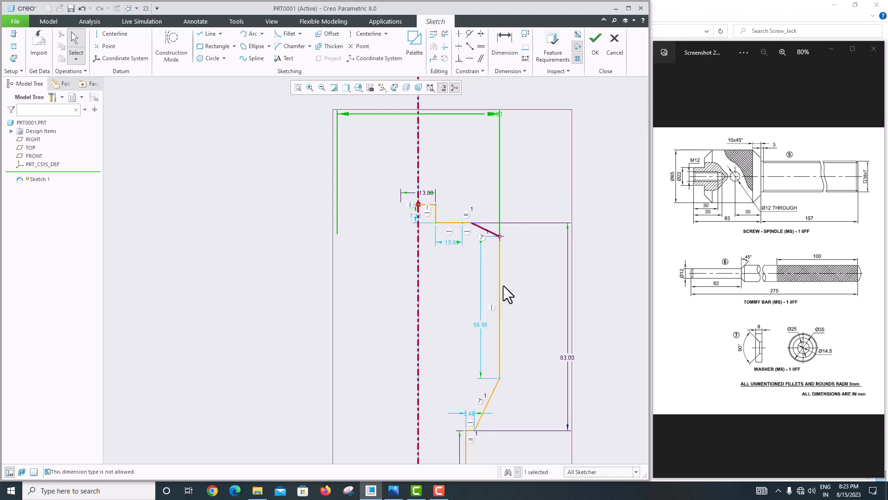
pyautogui.click(499, 382)
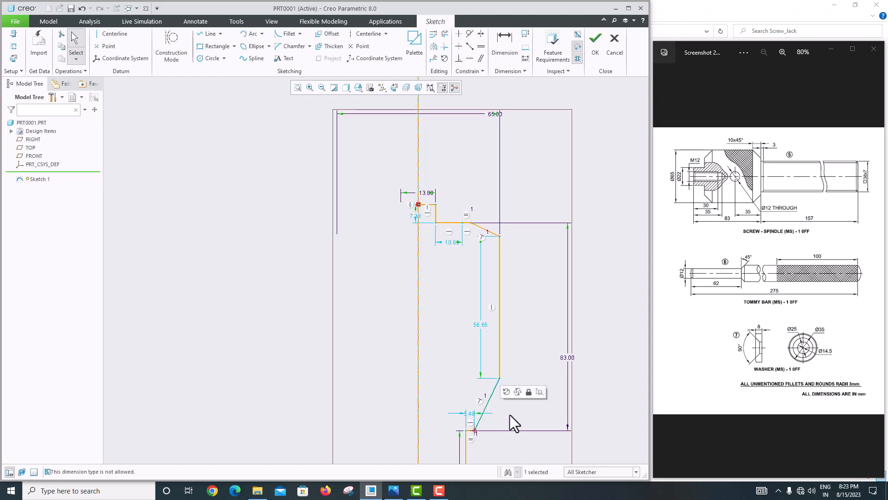
# Try to dimension the collar's lower slanted edge along its length.
pyautogui.click(504, 44)
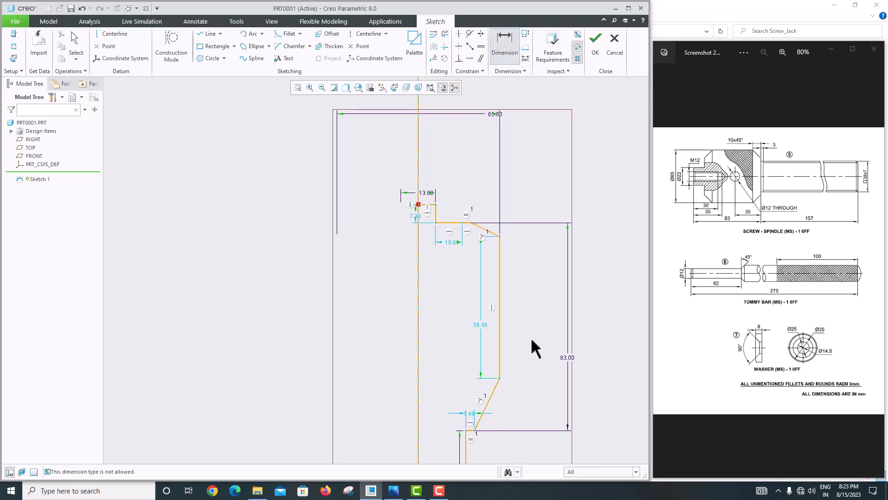
pyautogui.click(480, 424)
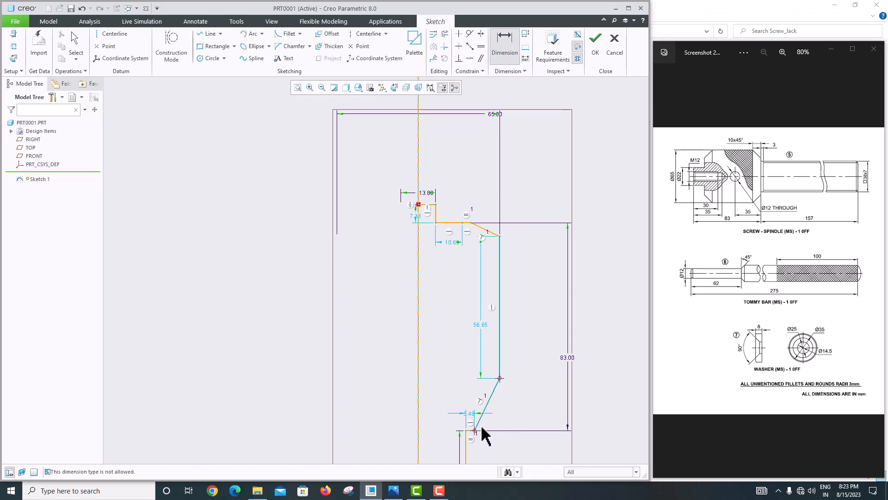
pyautogui.middleClick(502, 414)
pyautogui.press('Return')
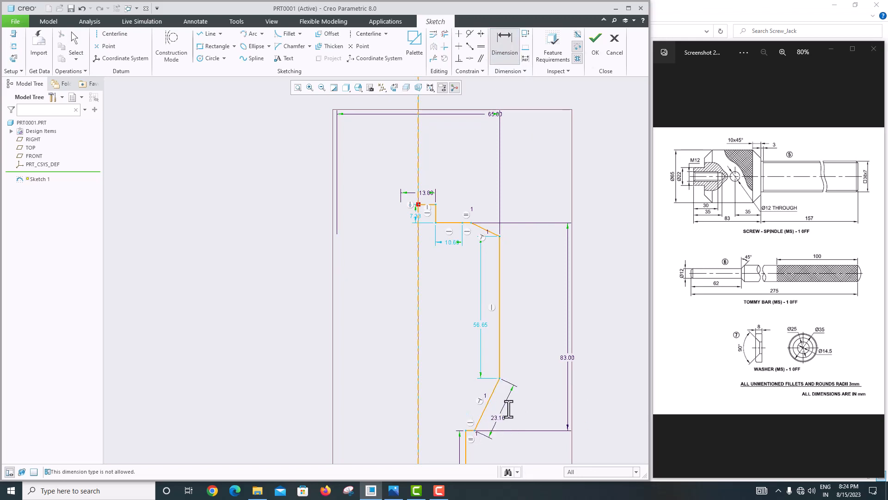
pyautogui.hotkey('ctrl', 'z')
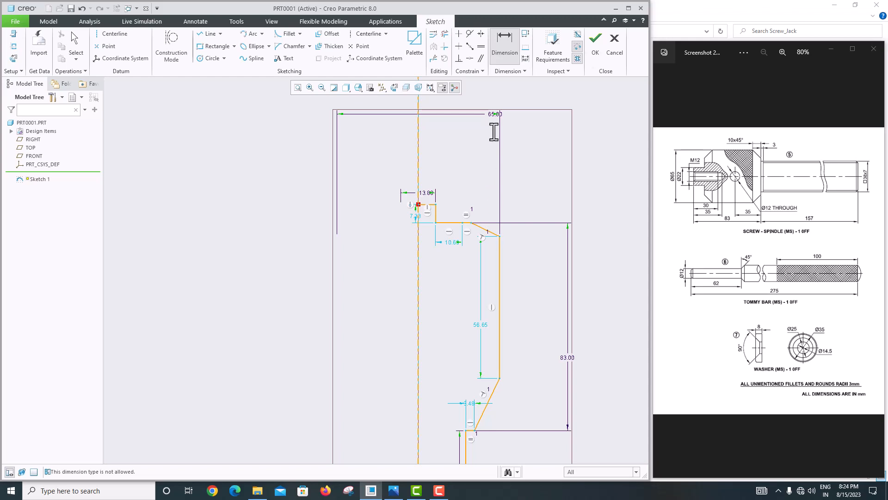
# Dimension the vertical height of the collar's lower slanted edge between its endpoints and set it to 10 mm.
pyautogui.click(500, 376)
pyautogui.click(478, 430)
pyautogui.middleClick(545, 411)
pyautogui.write('10')
pyautogui.press('Return')
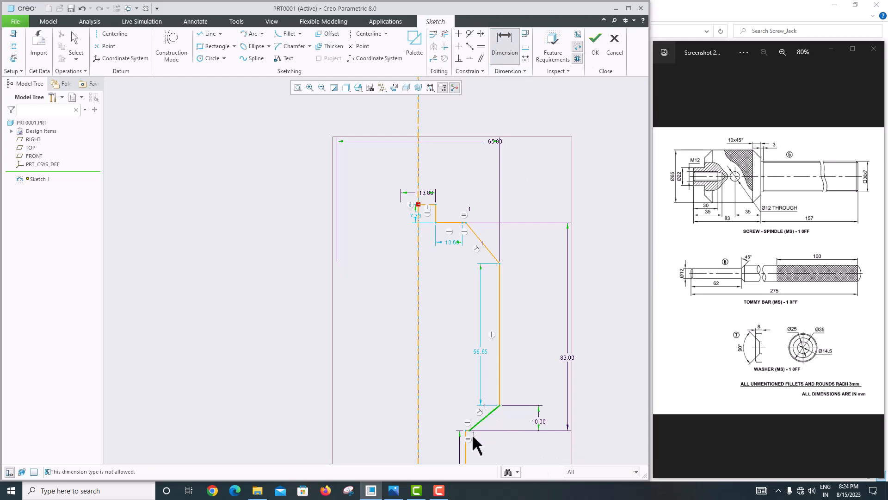
# Dimension the angle between the lower slanted edge and the horizontal ledge and set it to 45 degrees.
pyautogui.scroll(5, 472, 434)
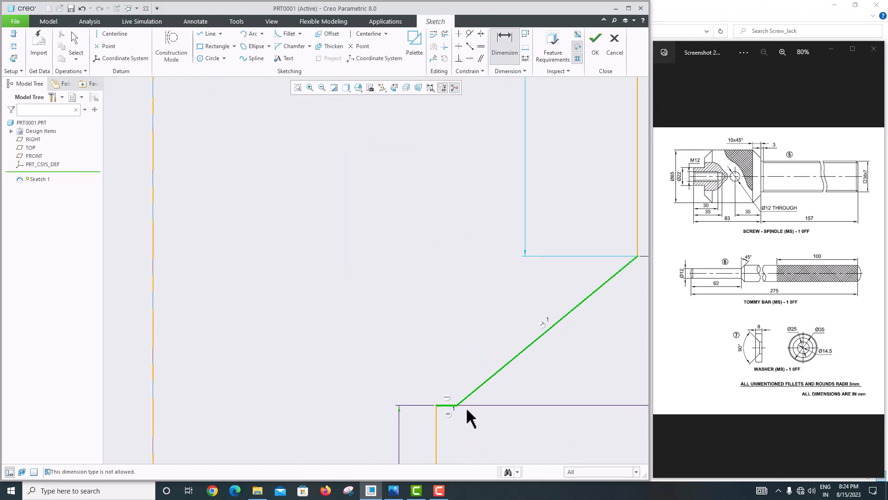
pyautogui.middleClick(534, 376)
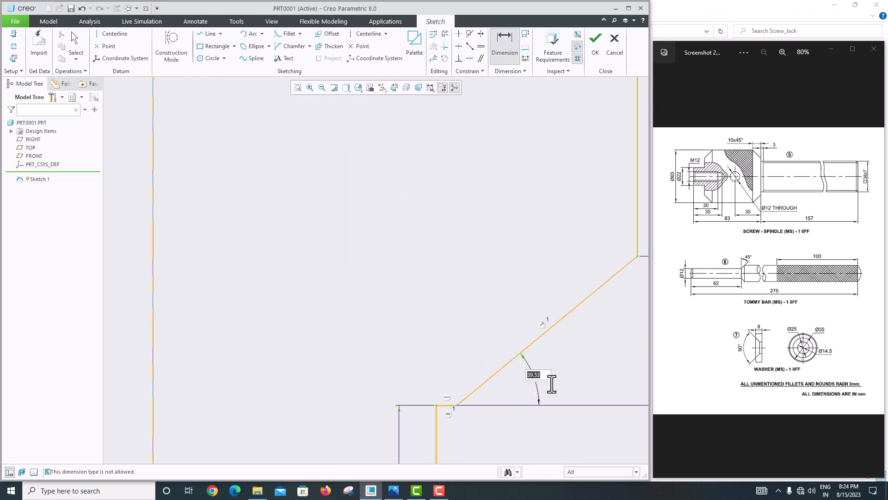
pyautogui.write('45')
pyautogui.press('Return')
# Dimension the vertical height of the collar's upper slanted edge between its endpoints and set it to 10 mm.
pyautogui.scroll(-5, 551, 382)
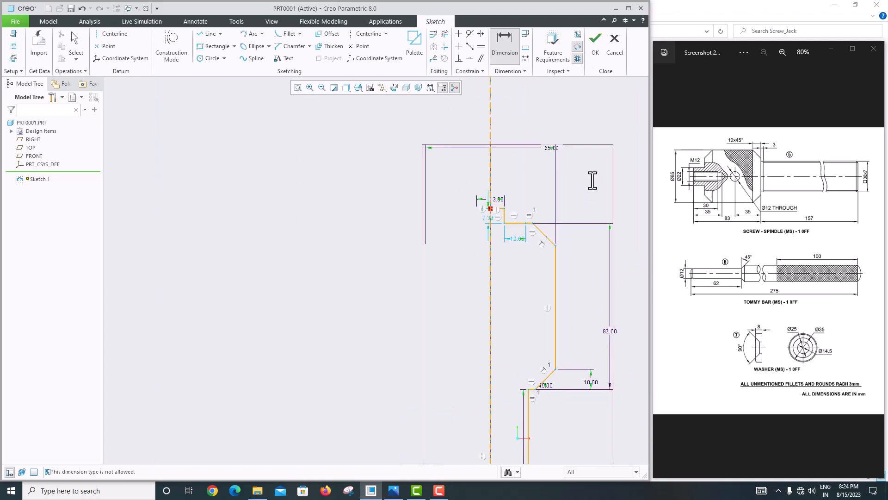
pyautogui.scroll(4, 563, 215)
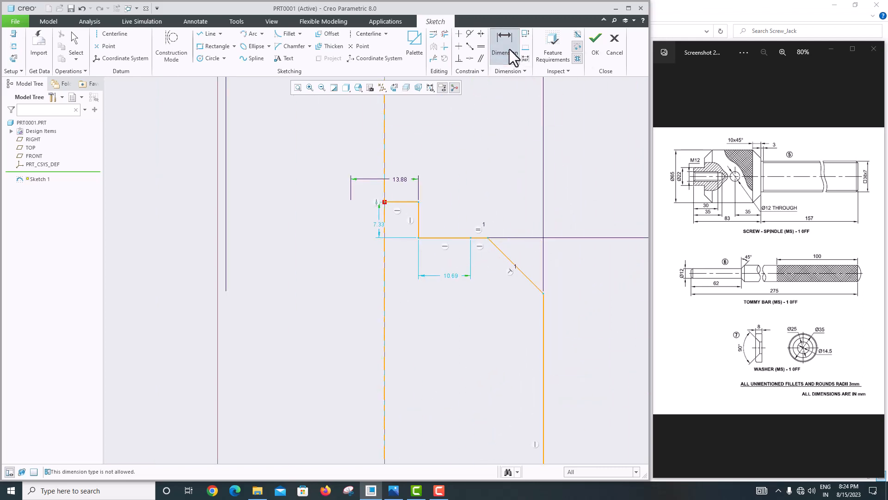
pyautogui.click(487, 238)
pyautogui.click(544, 293)
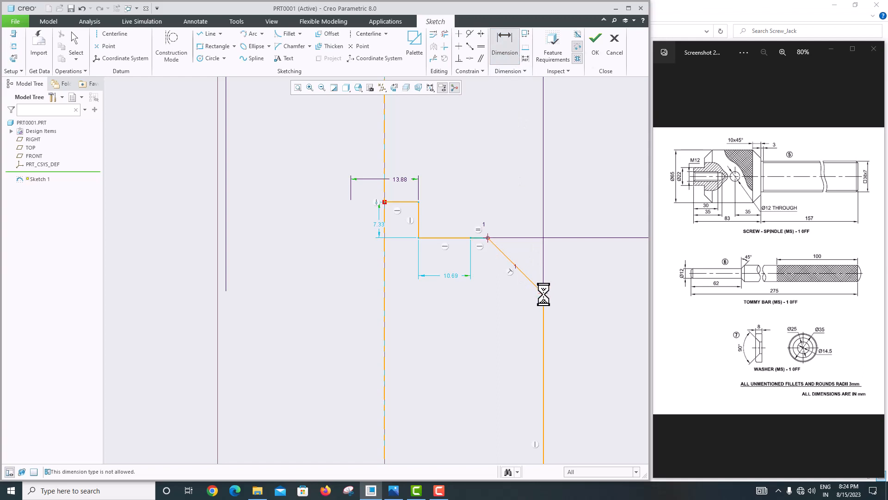
pyautogui.middleClick(456, 280)
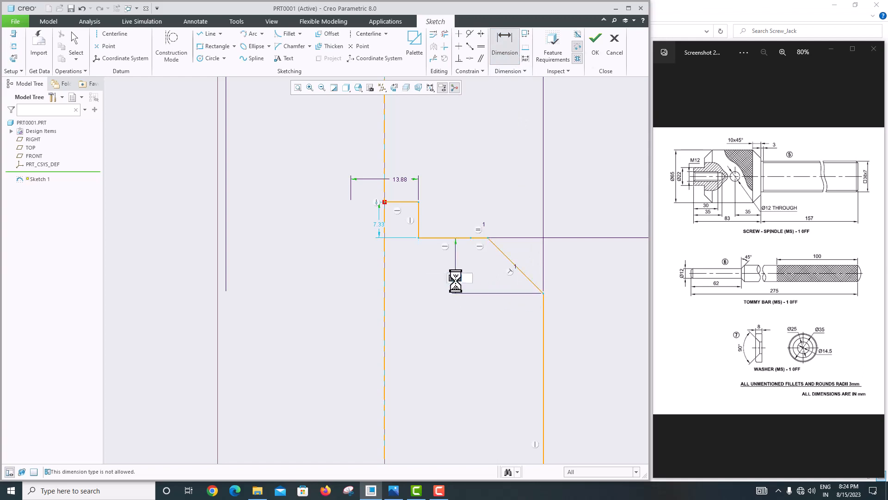
pyautogui.write('10')
pyautogui.press('Return')
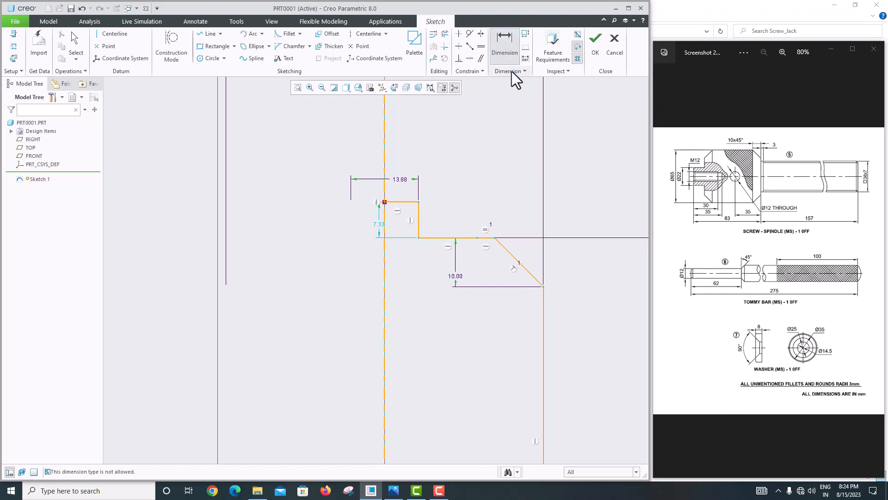
# Try to add an angle dimension between the upper shoulder and the upper slanted edge.
pyautogui.click(483, 237)
pyautogui.middleClick(484, 254)
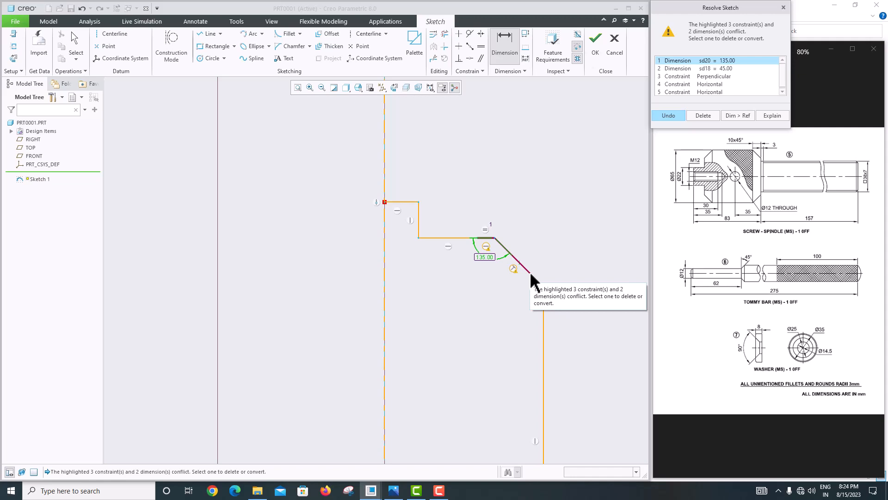
pyautogui.click(696, 114)
# Delete the 83 mm height dimension between the collar's lower ledge and upper shoulder.
pyautogui.scroll(-2, 513, 302)
pyautogui.scroll(3, 512, 301)
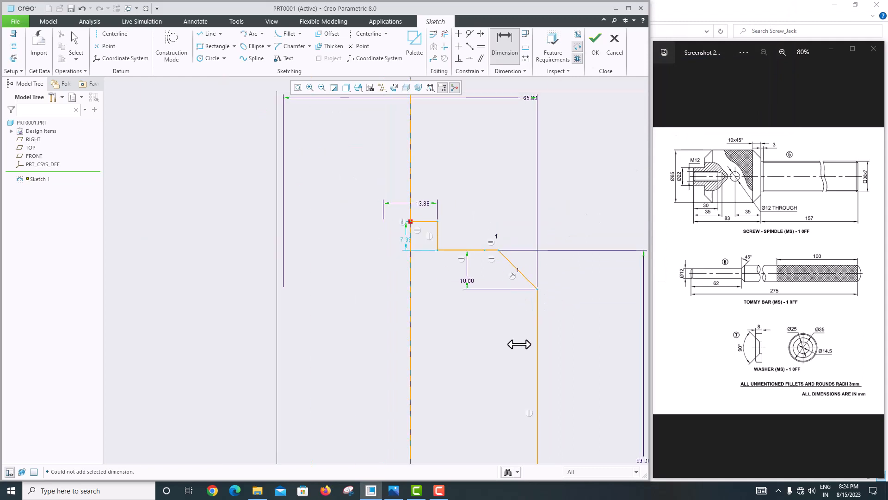
pyautogui.scroll(3, 520, 344)
pyautogui.scroll(3, 527, 355)
pyautogui.scroll(-4, 533, 405)
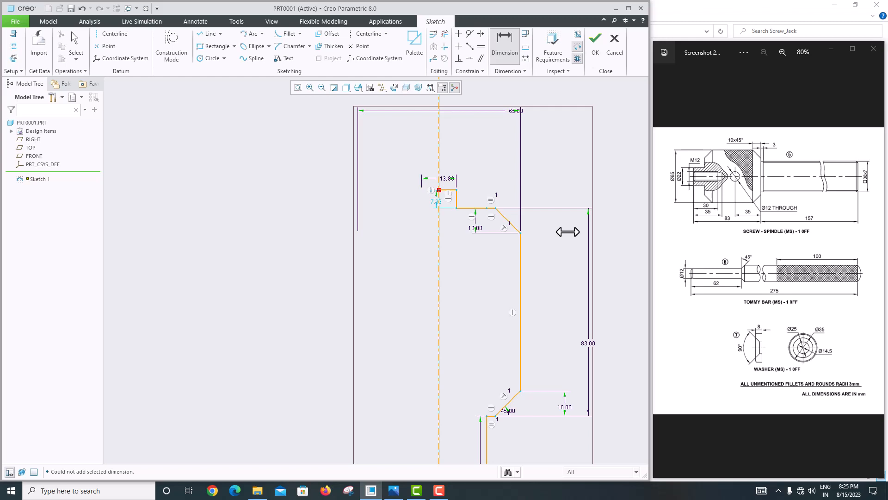
pyautogui.click(588, 345)
pyautogui.press('Delete')
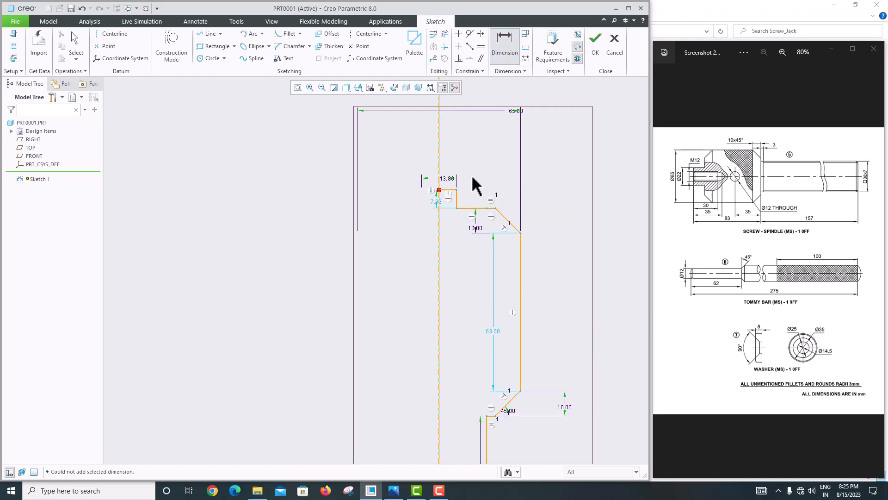
# Try to dimension the height from the neck's top edge to the collar's lower ledge and set it to 83 mm.
pyautogui.click(458, 190)
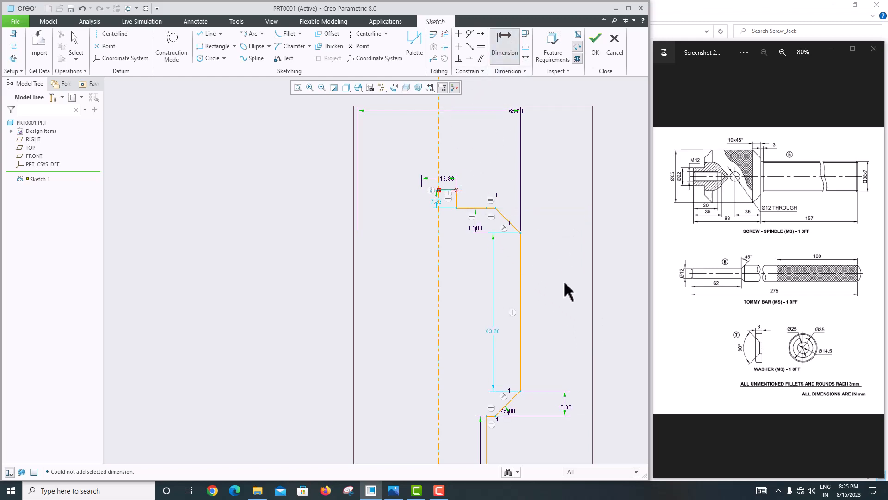
pyautogui.click(504, 411)
pyautogui.middleClick(591, 339)
pyautogui.write('83')
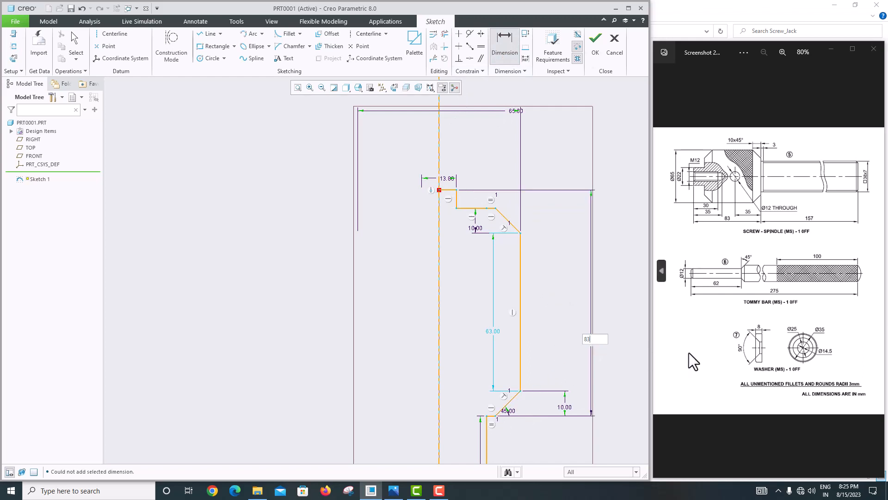
pyautogui.press('Return')
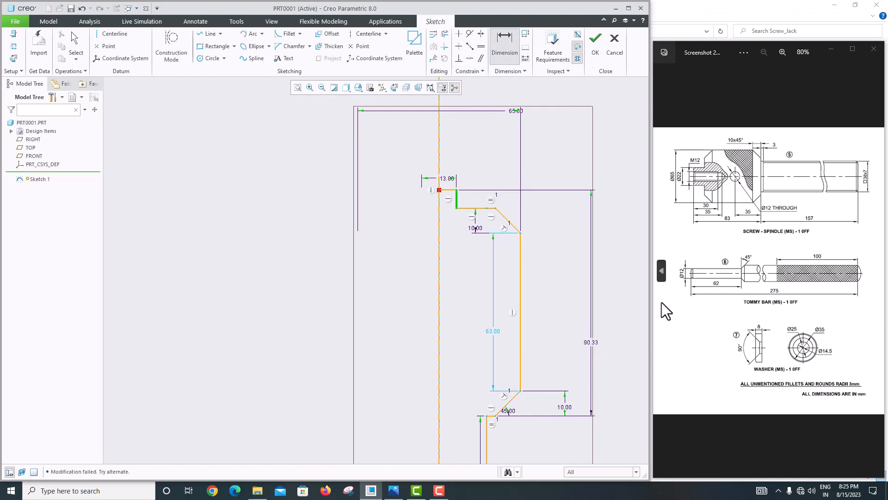
pyautogui.doubleClick(588, 343)
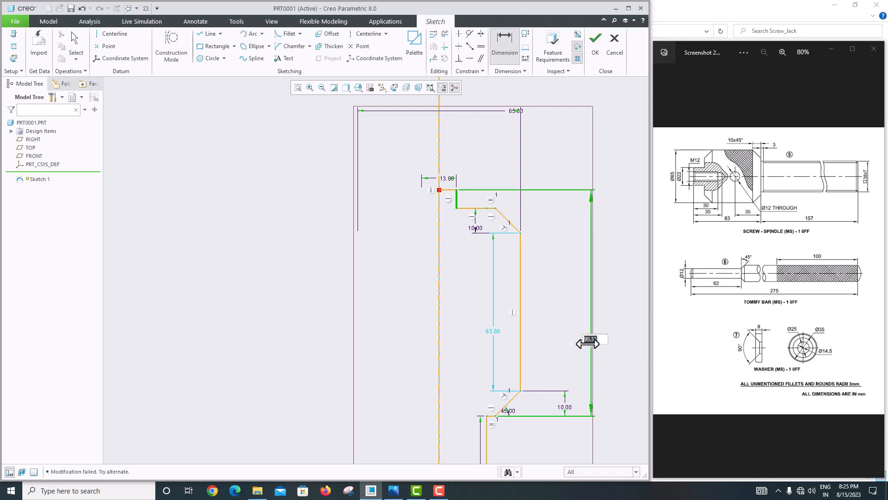
pyautogui.write('83')
pyautogui.press('Return')
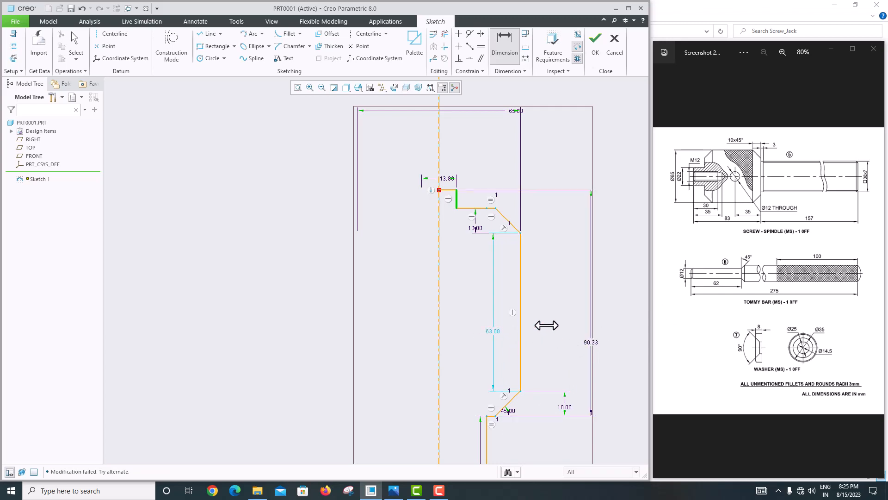
# Delete the height dimension between the neck's top edge and the collar's lower ledge.
pyautogui.press('Escape')
pyautogui.click(493, 331)
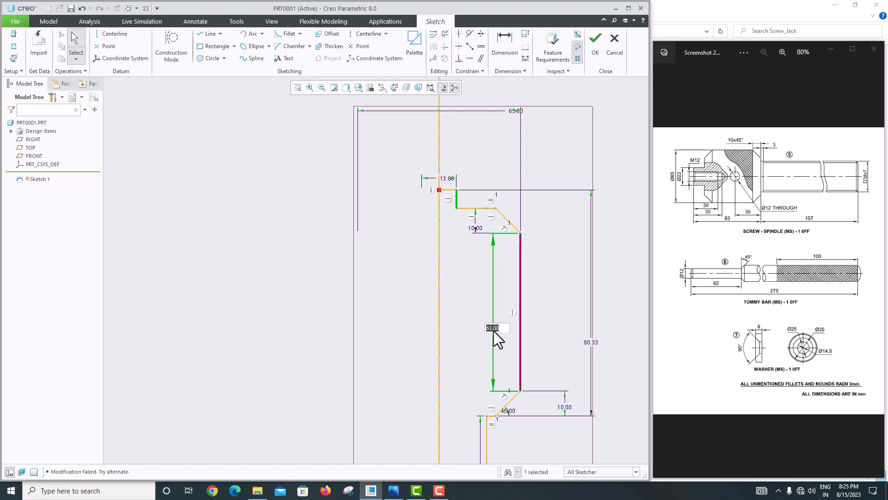
pyautogui.press('Return')
pyautogui.click(496, 330)
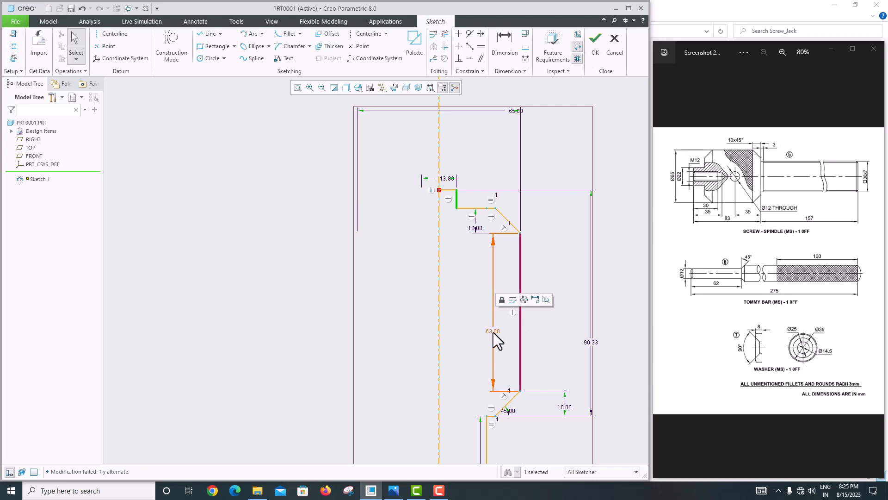
pyautogui.click(493, 333)
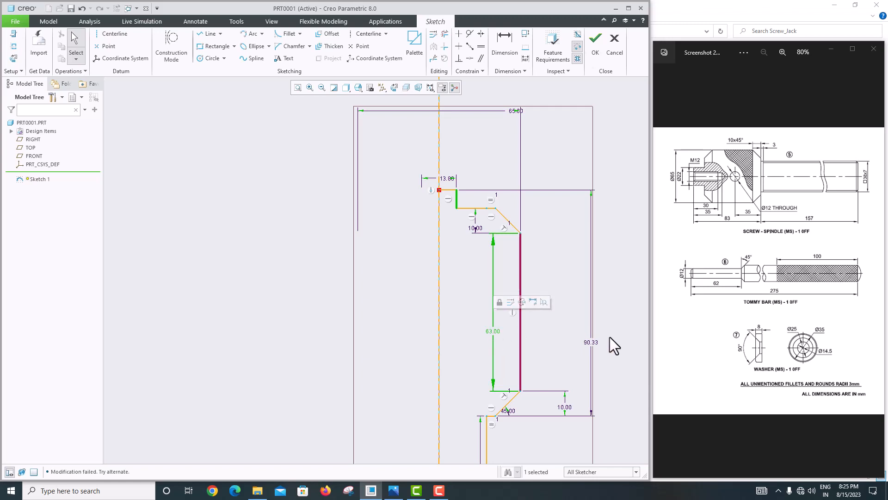
pyautogui.click(592, 340)
pyautogui.press('Delete')
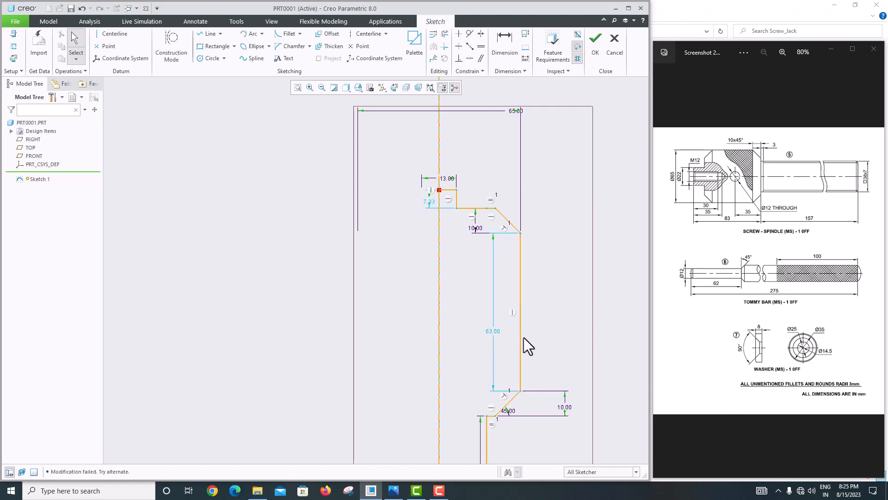
# Move the height dimension of the collar's straight vertical edge outside the profile.
pyautogui.click(495, 332)
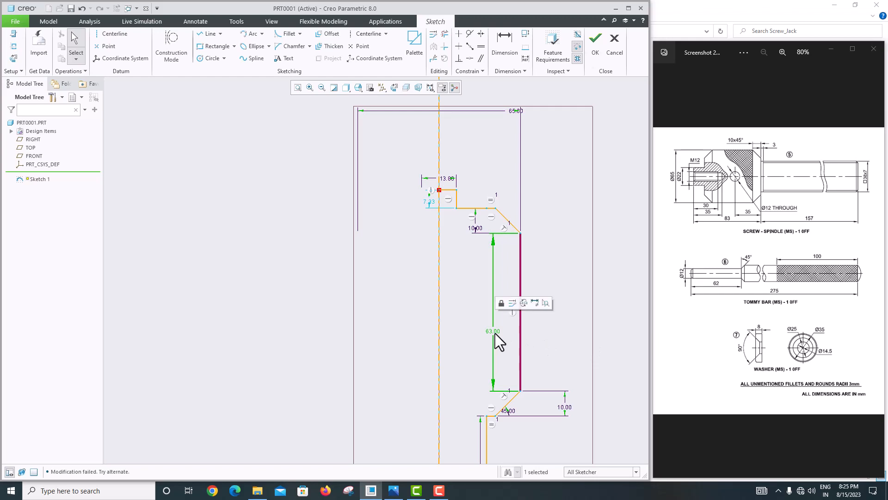
pyautogui.click(567, 329)
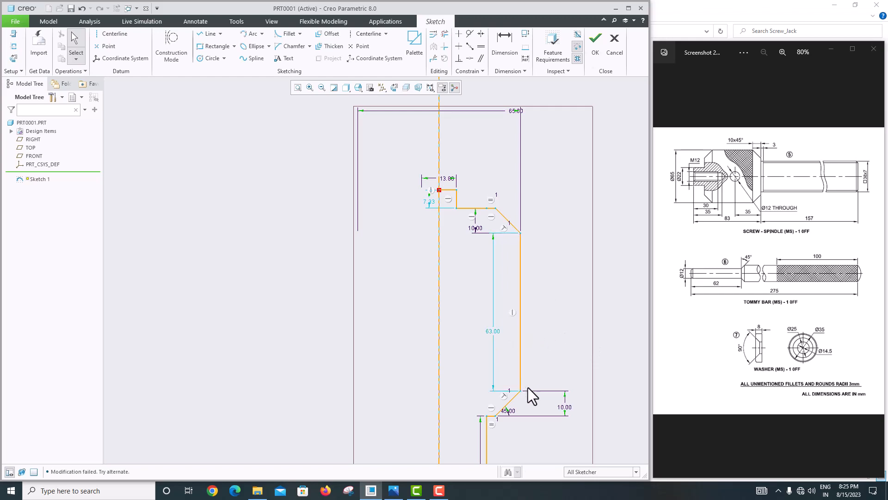
pyautogui.moveTo(492, 331); pyautogui.dragTo(643, 330)
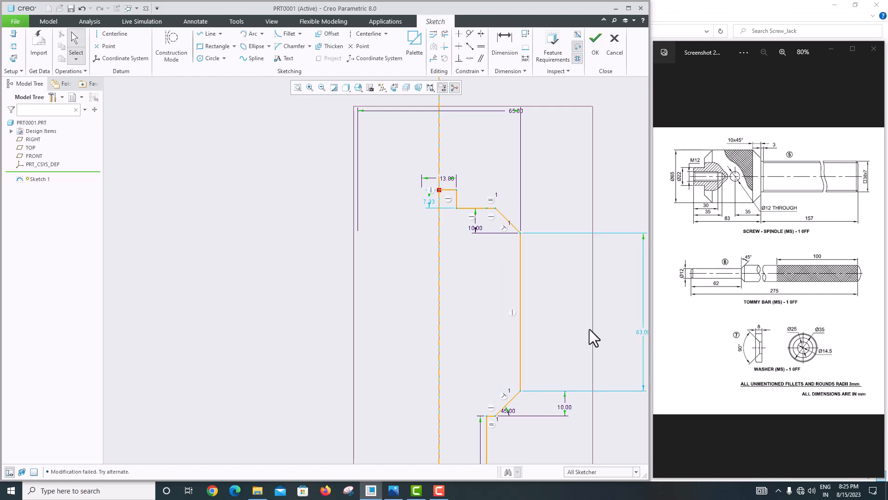
pyautogui.scroll(2, 543, 332)
pyautogui.scroll(-1, 617, 333)
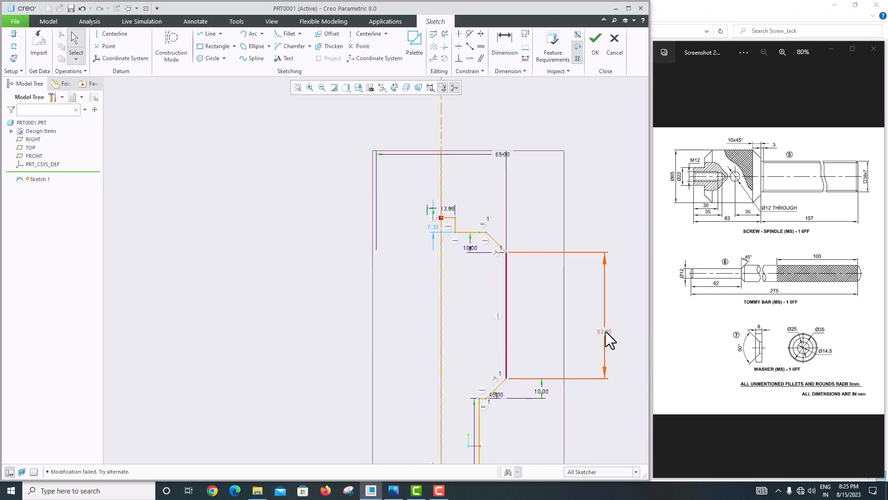
pyautogui.click(606, 332)
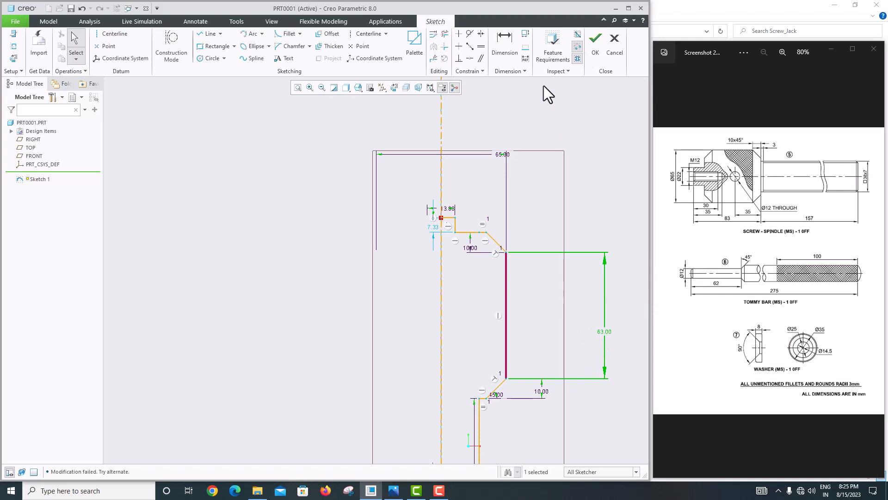
# Dimension the height between the collar's upper shoulder and lower ledge and set it to 70 mm.
pyautogui.click(504, 44)
pyautogui.click(489, 230)
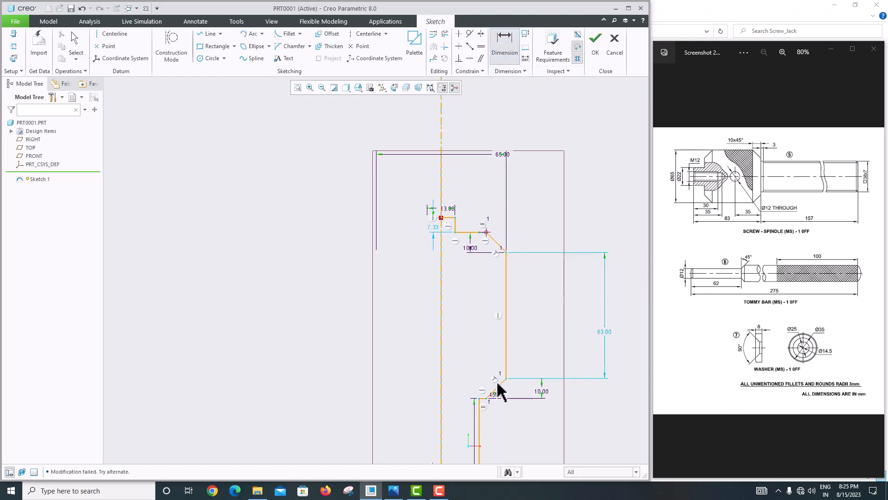
pyautogui.click(487, 397)
pyautogui.middleClick(559, 340)
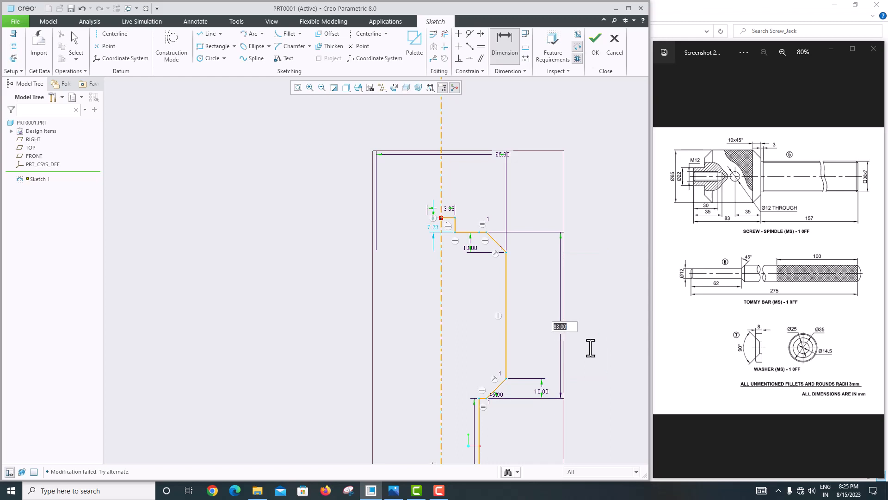
pyautogui.write('70')
pyautogui.press('Return')
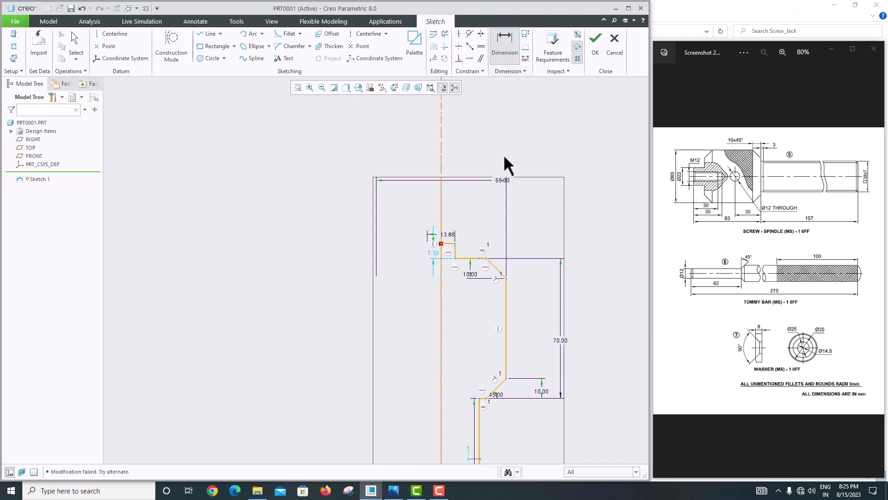
# Dimension the height from the neck's top edge to the collar's lower ledge and set it to 83 mm.
pyautogui.click(487, 398)
pyautogui.middleClick(579, 354)
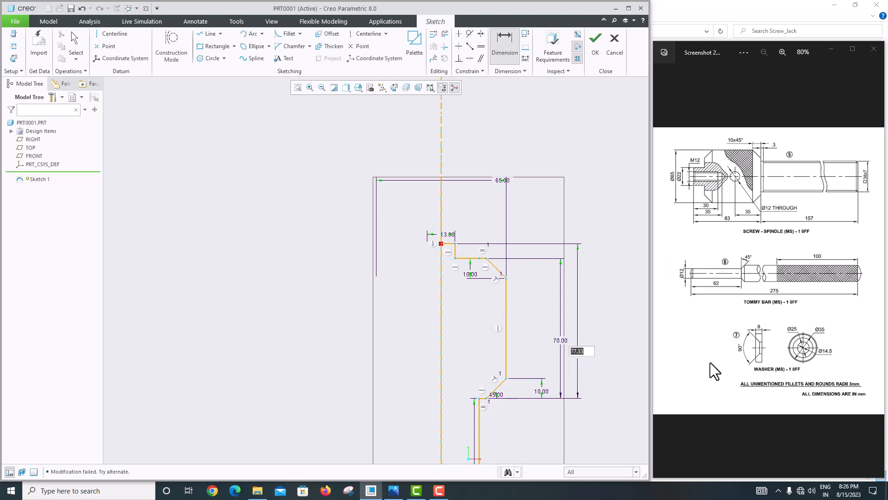
pyautogui.write('83')
pyautogui.press('Return')
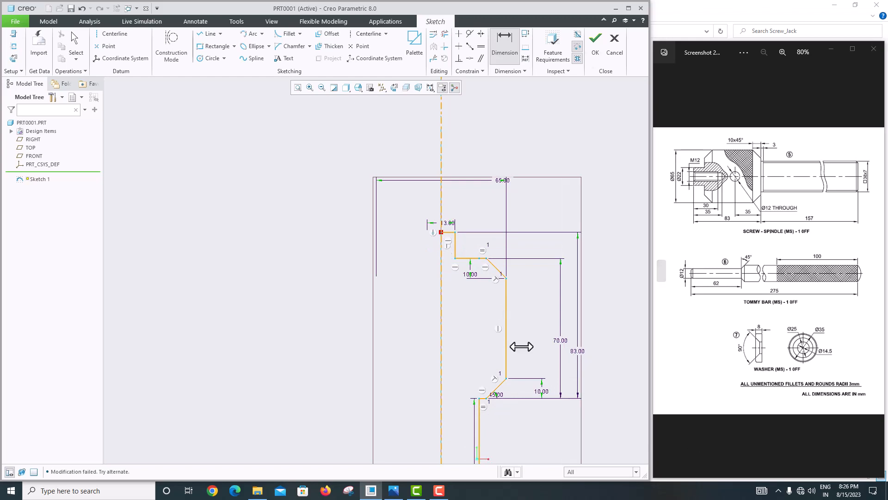
# Set the neck's diameter dimension to 22 mm.
pyautogui.scroll(2, 506, 365)
pyautogui.scroll(-3, 487, 344)
pyautogui.scroll(5, 484, 341)
pyautogui.scroll(-5, 486, 428)
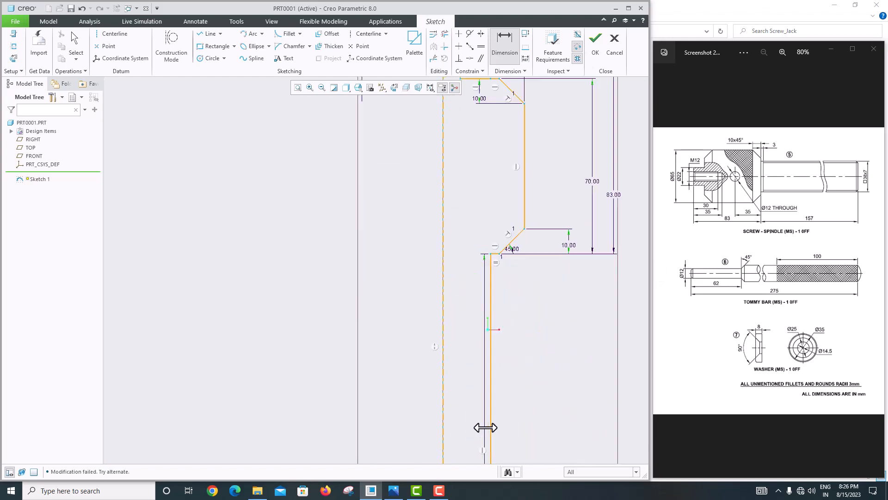
pyautogui.scroll(3, 556, 351)
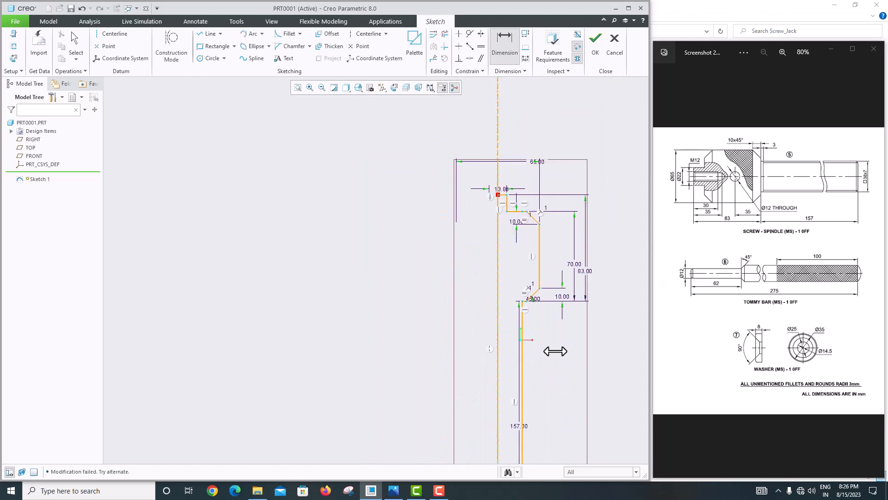
pyautogui.scroll(-3, 542, 320)
pyautogui.scroll(1, 534, 313)
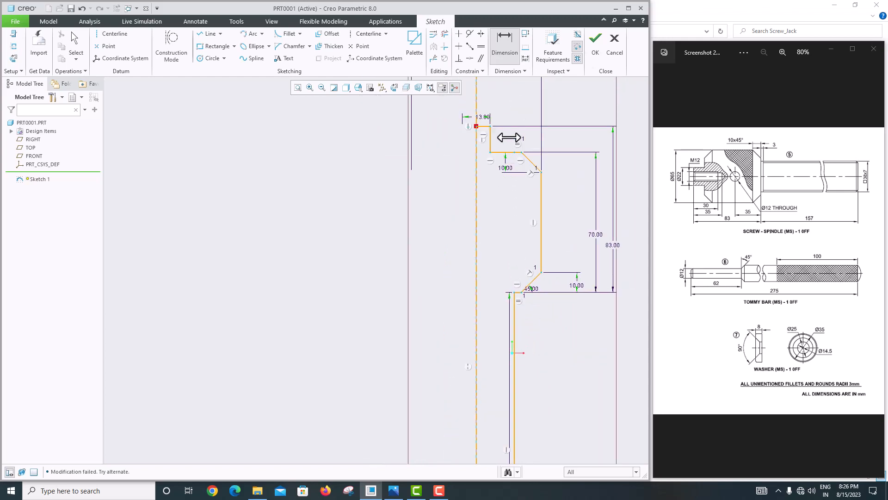
pyautogui.scroll(-1, 508, 137)
pyautogui.doubleClick(473, 113)
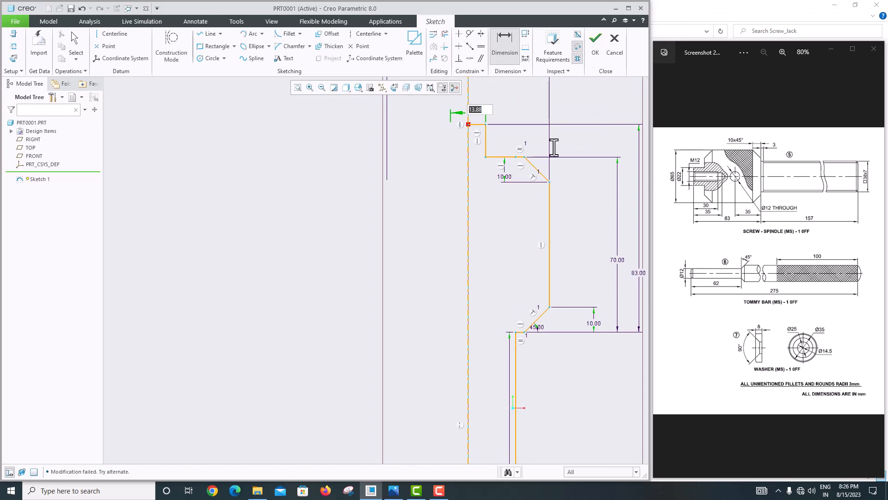
pyautogui.write('22')
pyautogui.press('Return')
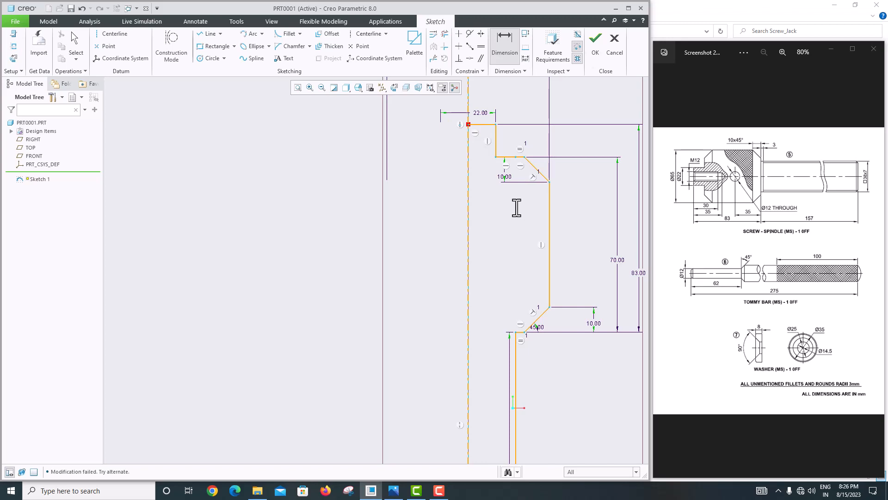
# Close the half profile with a vertical line along the centerline from the neck's top edge to the origin.
pyautogui.click(208, 34)
pyautogui.scroll(5, 471, 223)
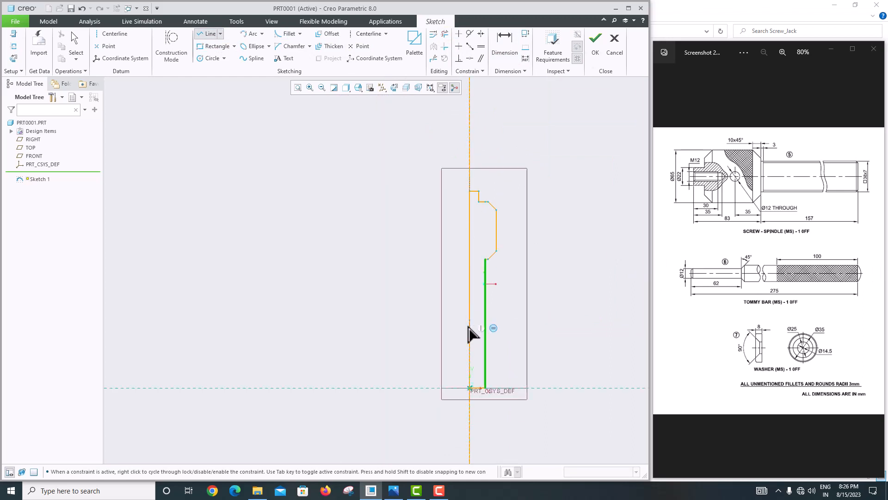
pyautogui.click(470, 388)
pyautogui.middleClick(435, 301)
pyautogui.middleClick(444, 294)
# Move the 10 mm height dimension of the collar's upper slanted edge outside the profile.
pyautogui.scroll(-4, 501, 245)
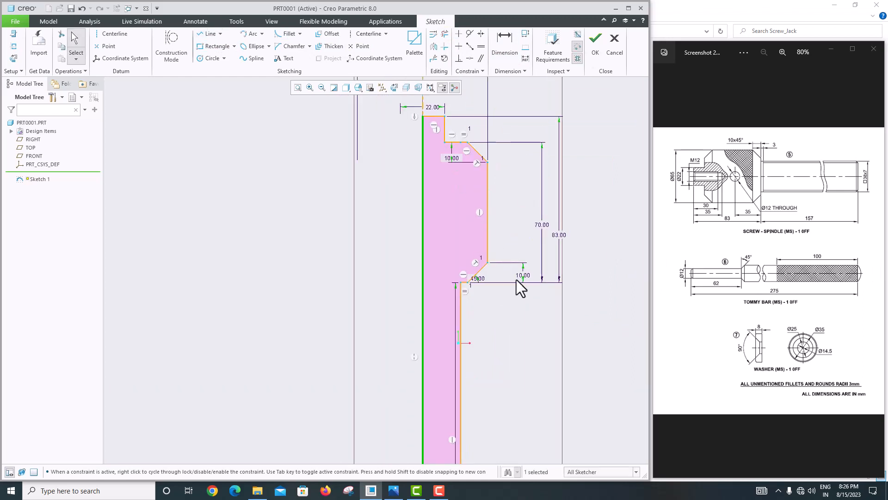
pyautogui.scroll(1, 515, 279)
pyautogui.scroll(-4, 495, 258)
pyautogui.scroll(3, 484, 318)
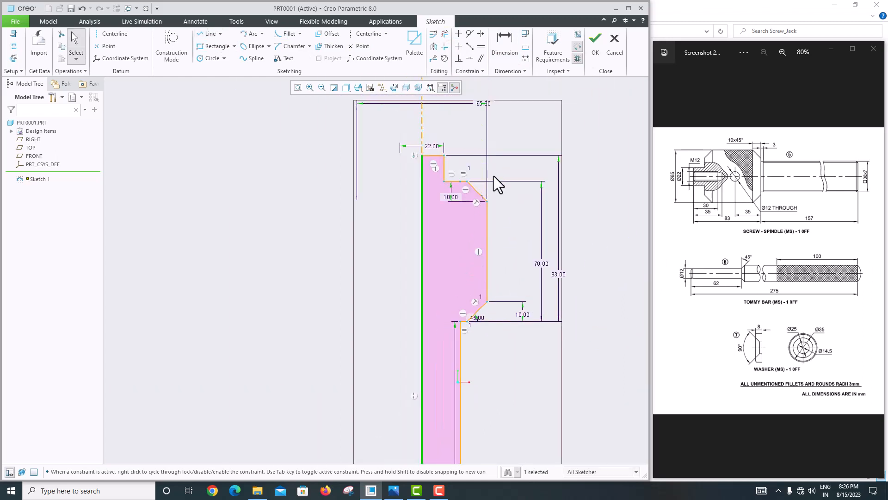
pyautogui.scroll(-3, 481, 195)
pyautogui.moveTo(462, 210); pyautogui.dragTo(550, 212)
pyautogui.click(554, 245)
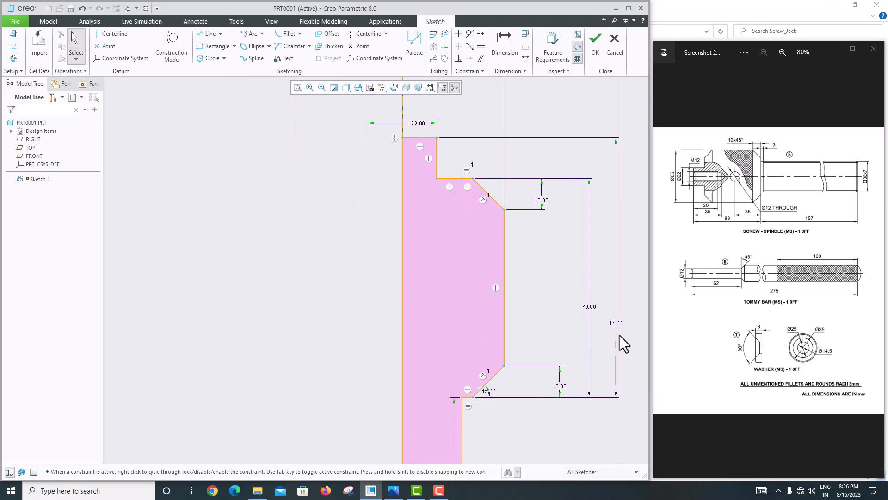
# Finish the sketch and revolve the closed profile 360 degrees about its internal centerline as a solid.
pyautogui.scroll(2, 445, 195)
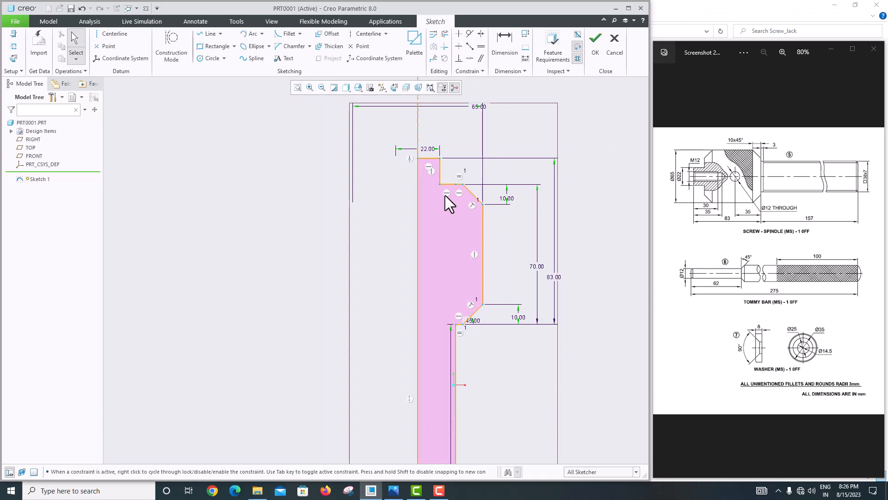
pyautogui.scroll(2, 446, 195)
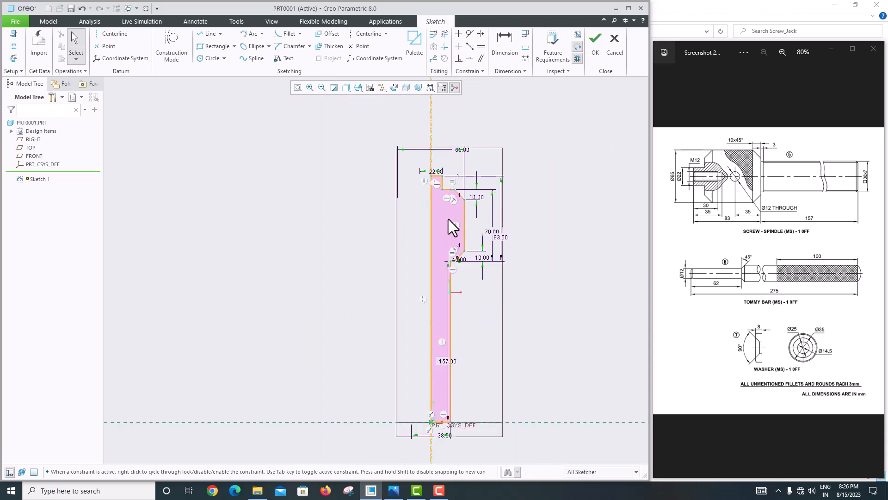
pyautogui.click(601, 43)
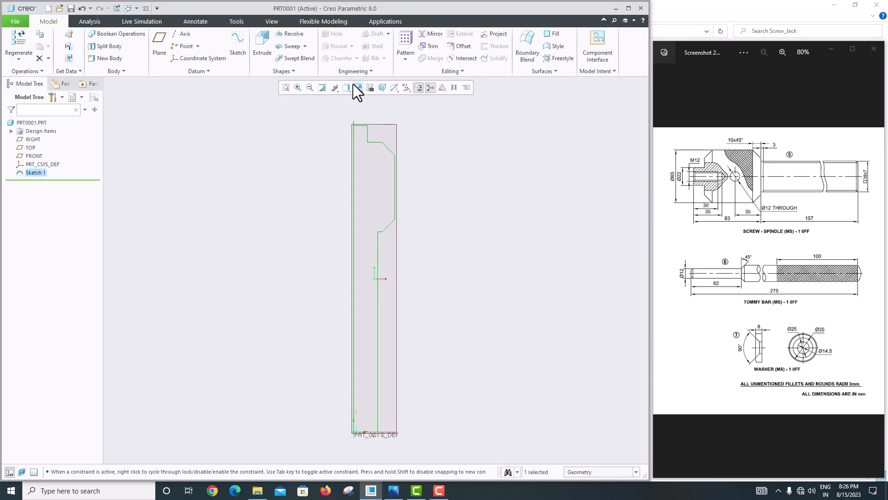
pyautogui.click(288, 34)
pyautogui.moveTo(402, 180)
pyautogui.mouseDown(button='middle')
pyautogui.moveTo(410, 173)
pyautogui.moveTo(430, 187)
pyautogui.mouseUp(button='middle')
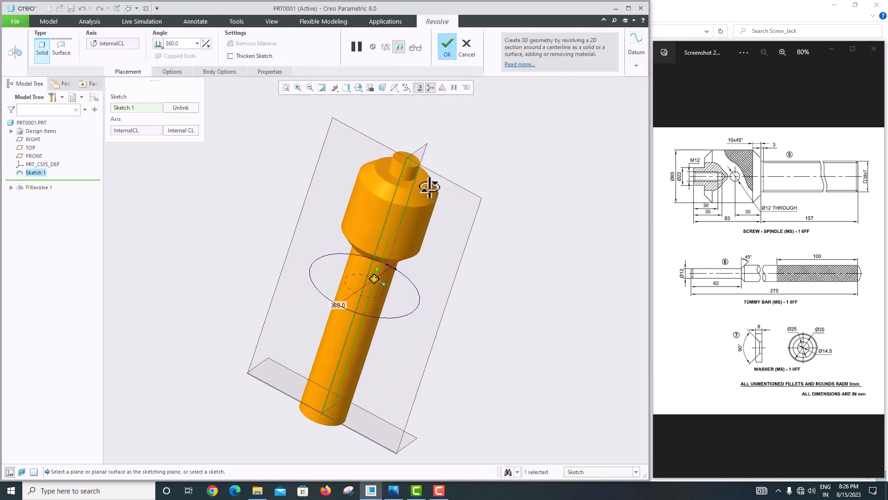
pyautogui.middleClick(530, 203)
# Start a new sketch on the top end face of the spindle's neck.
pyautogui.moveTo(526, 203)
pyautogui.mouseDown(button='middle')
pyautogui.moveTo(486, 192)
pyautogui.moveTo(470, 228)
pyautogui.moveTo(464, 168)
pyautogui.moveTo(435, 179)
pyautogui.mouseUp(button='middle')
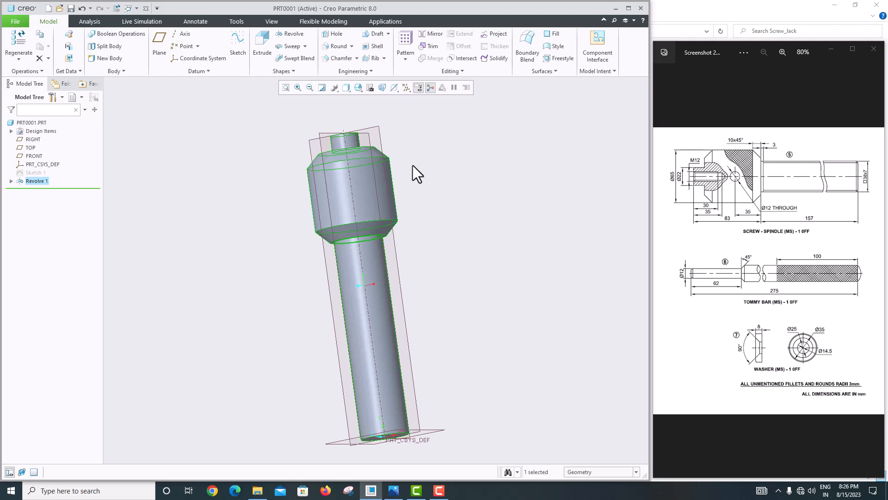
pyautogui.moveTo(413, 165); pyautogui.dragTo(366, 257, button='middle')
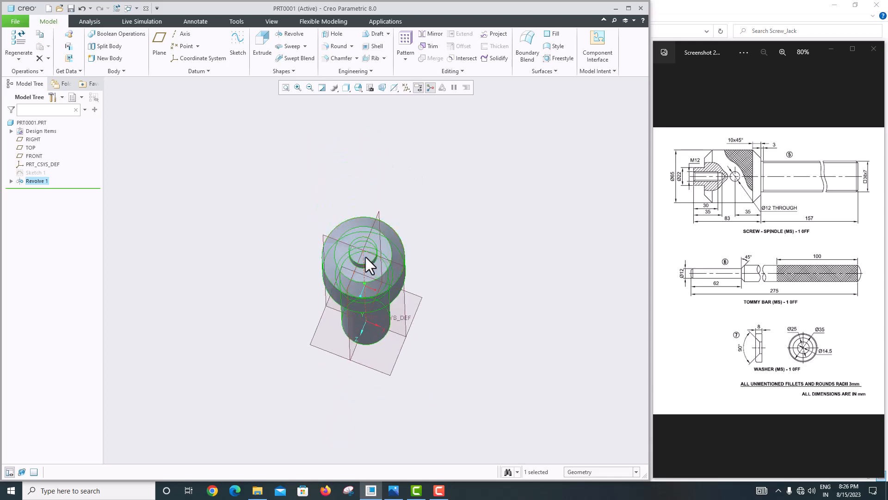
pyautogui.scroll(3, 365, 257)
pyautogui.click(367, 249)
pyautogui.click(238, 47)
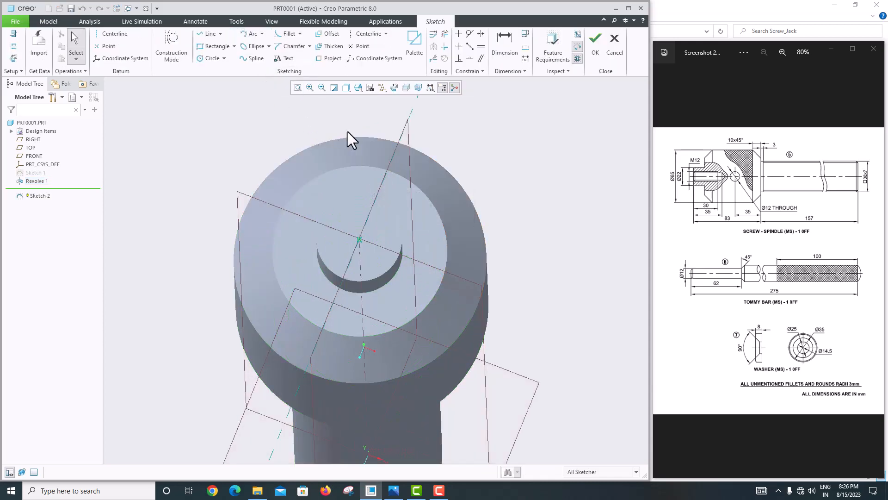
# Sketch a 12 mm diameter circle centered on the spindle axis on the neck's end face and finish the sketch.
pyautogui.click(393, 89)
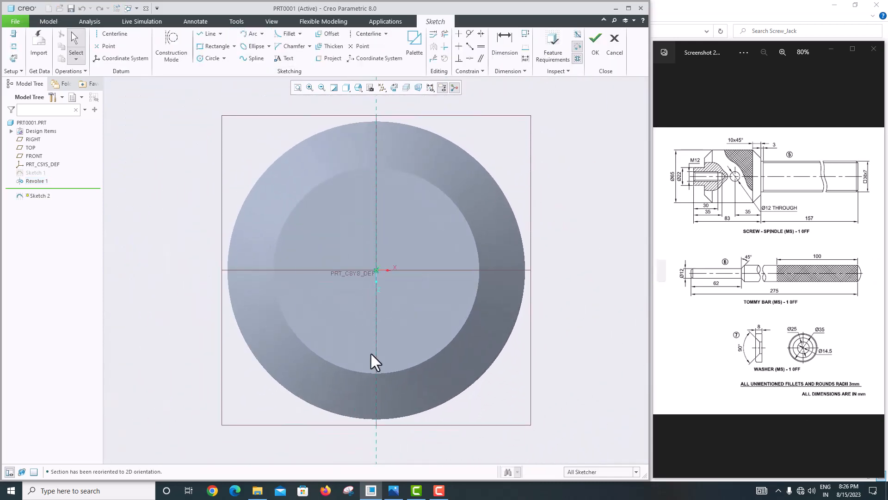
pyautogui.click(213, 58)
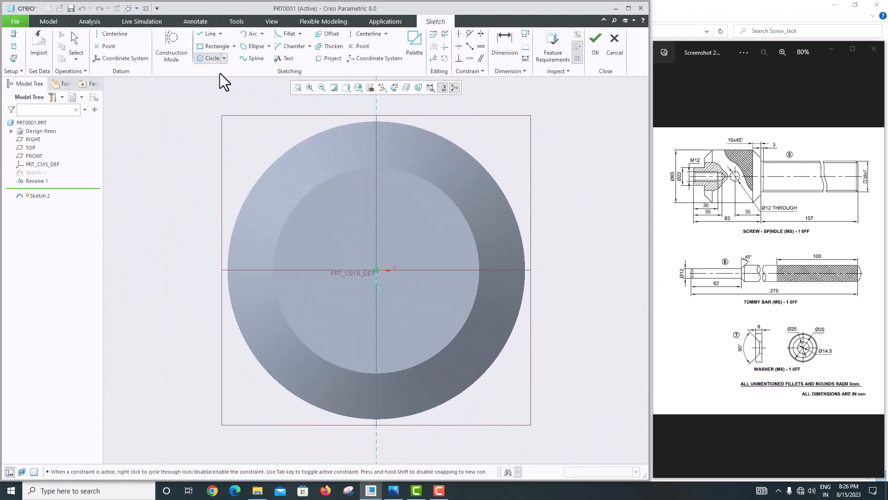
pyautogui.click(376, 270)
pyautogui.middleClick(406, 241)
pyautogui.doubleClick(346, 253)
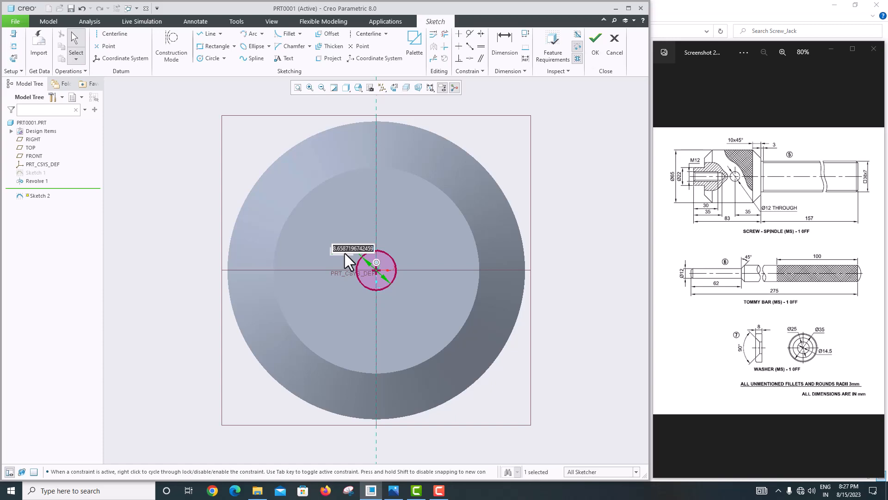
pyautogui.write('12')
pyautogui.press('Return')
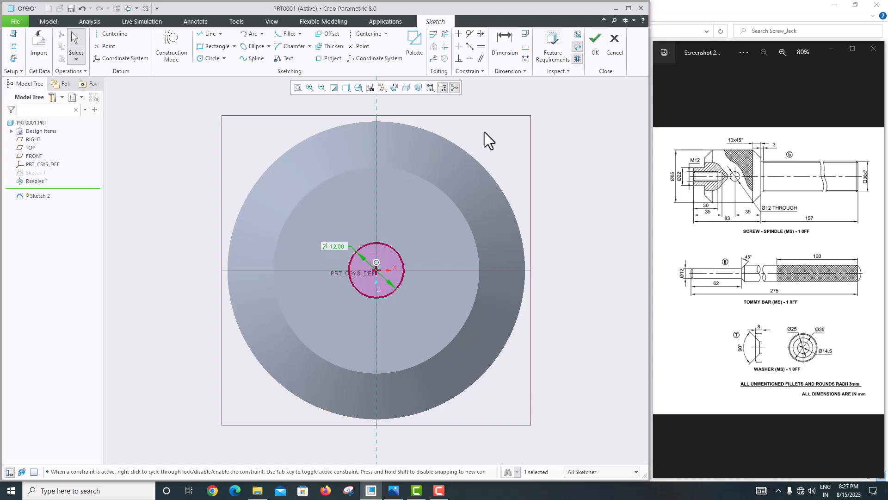
pyautogui.click(596, 54)
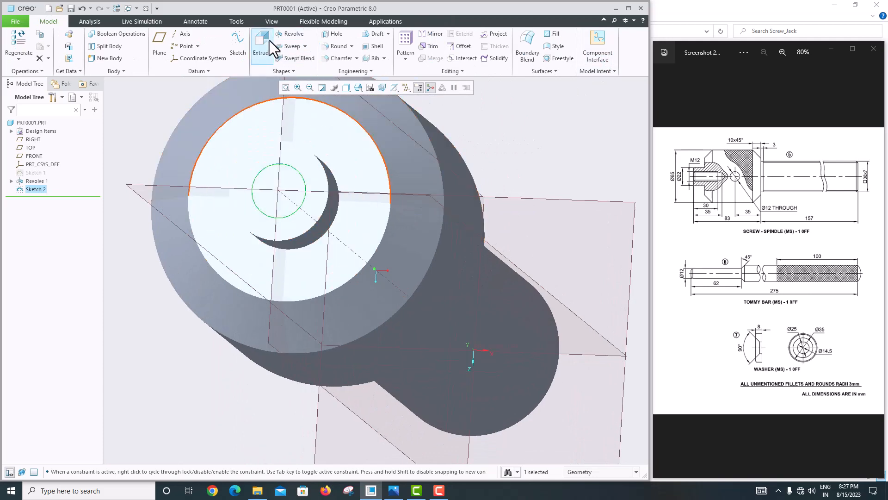
# Extrude the 12 mm circle 30 mm into the spindle with material removal to cut a blind hole.
pyautogui.click(270, 42)
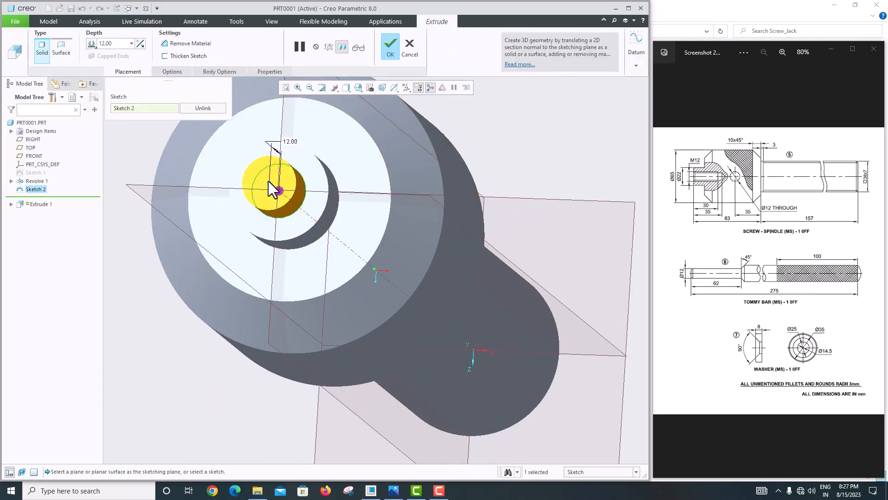
pyautogui.scroll(-5, 273, 190)
pyautogui.scroll(5, 292, 206)
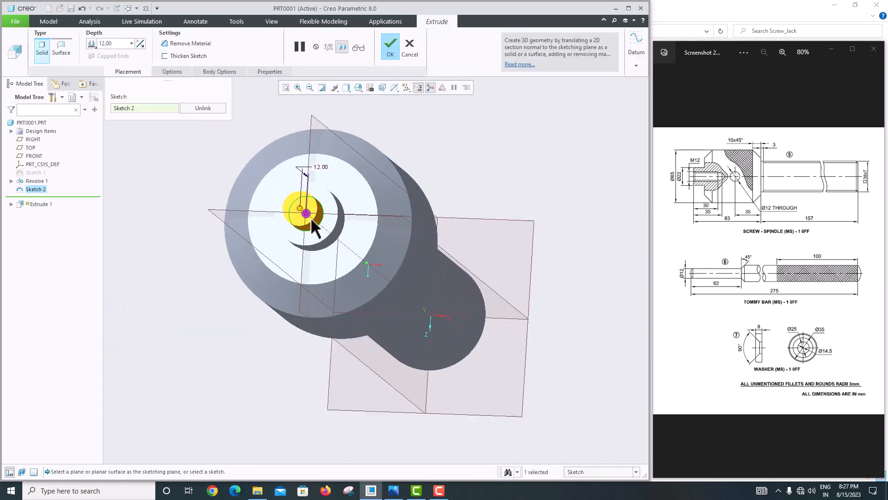
pyautogui.moveTo(312, 222); pyautogui.dragTo(254, 218, button='middle')
pyautogui.scroll(-3, 206, 218)
pyautogui.scroll(-3, 204, 209)
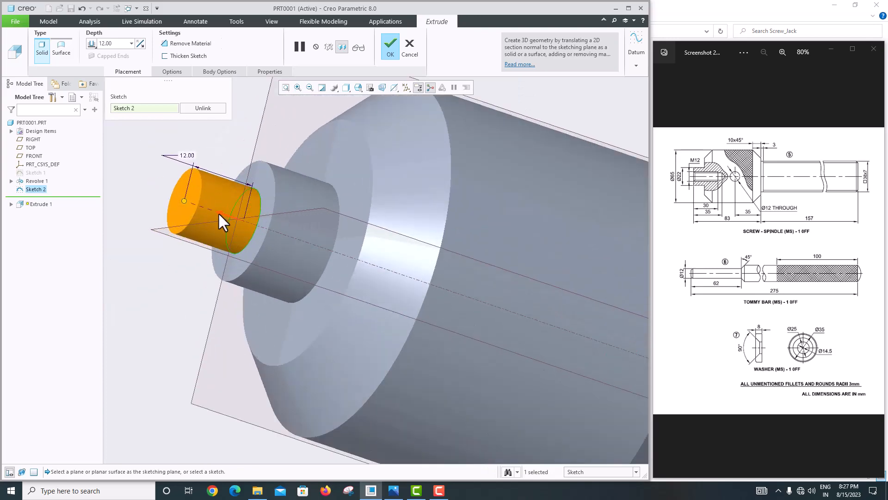
pyautogui.click(222, 213)
pyautogui.doubleClick(121, 44)
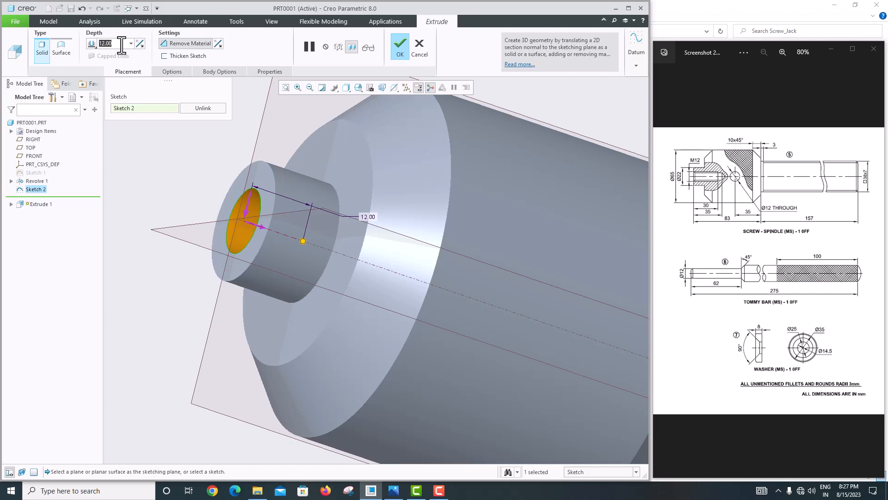
pyautogui.write('30')
pyautogui.press('Return')
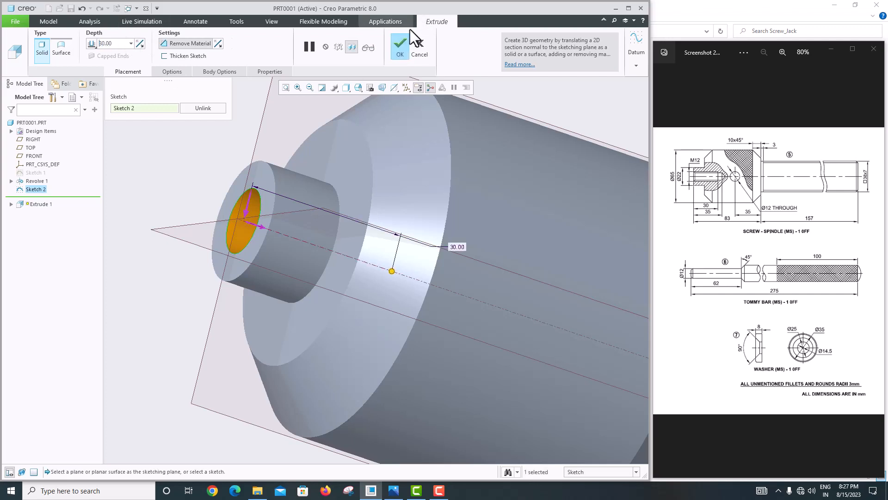
pyautogui.click(400, 47)
pyautogui.scroll(3, 359, 227)
pyautogui.moveTo(359, 227); pyautogui.dragTo(401, 252, button='middle')
pyautogui.scroll(-3, 355, 244)
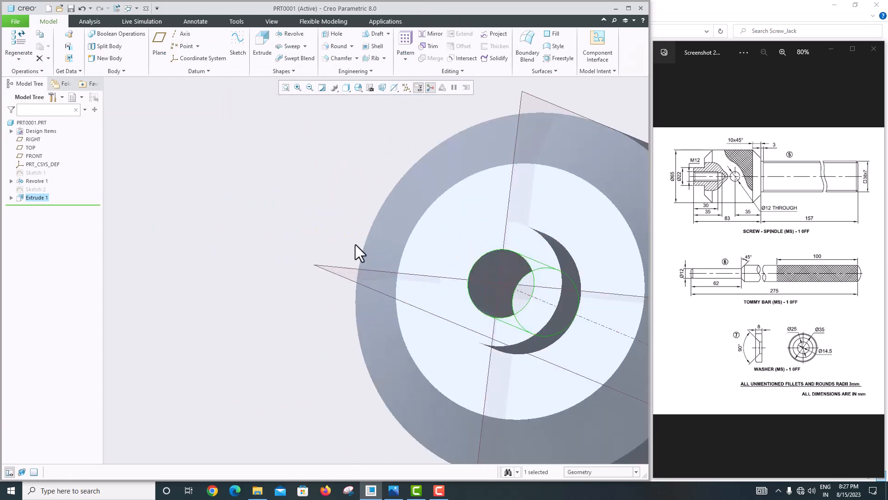
# Start a new sketch on the RIGHT datum plane, viewed square on and clipped at the sketch plane.
pyautogui.click(311, 253)
pyautogui.scroll(5, 311, 253)
pyautogui.moveTo(311, 253); pyautogui.dragTo(320, 212, button='middle')
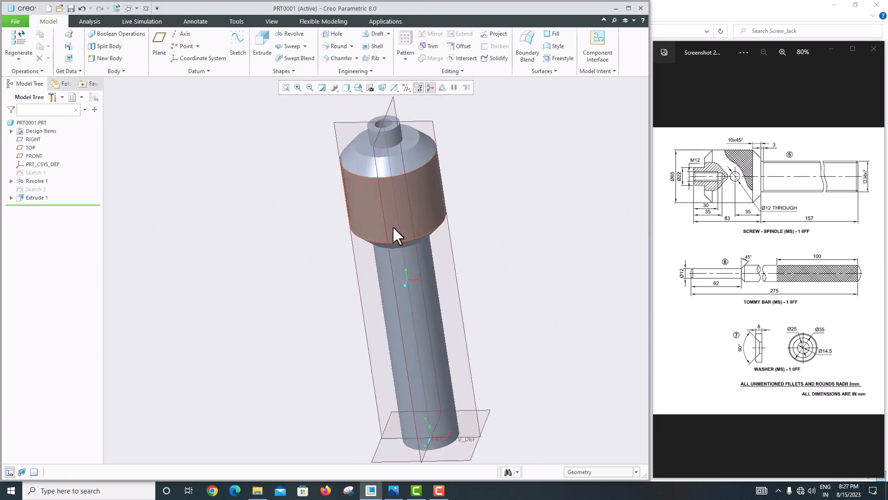
pyautogui.moveTo(394, 228)
pyautogui.mouseDown(button='middle')
pyautogui.moveTo(271, 224)
pyautogui.moveTo(402, 141)
pyautogui.moveTo(386, 162)
pyautogui.mouseUp(button='middle')
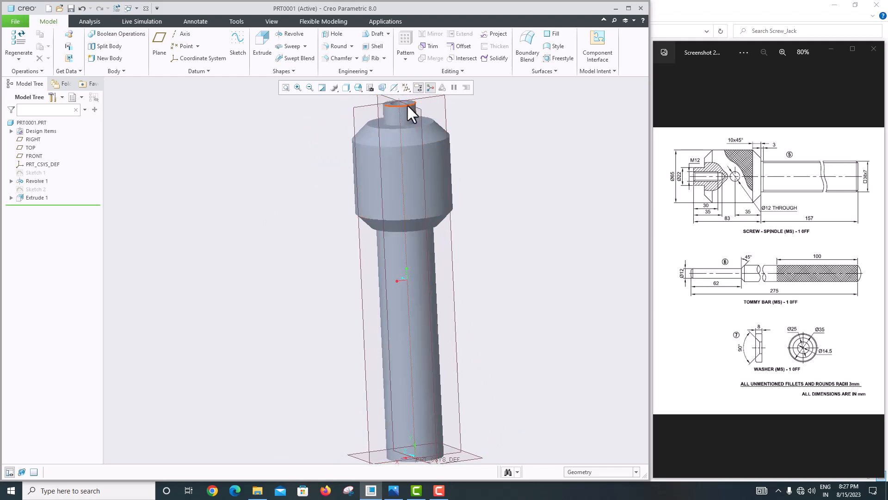
pyautogui.scroll(-3, 412, 116)
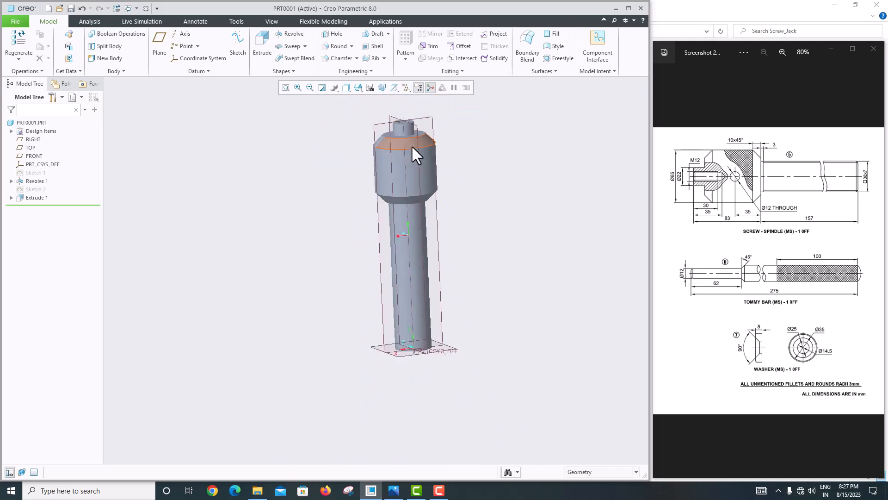
pyautogui.click(417, 135)
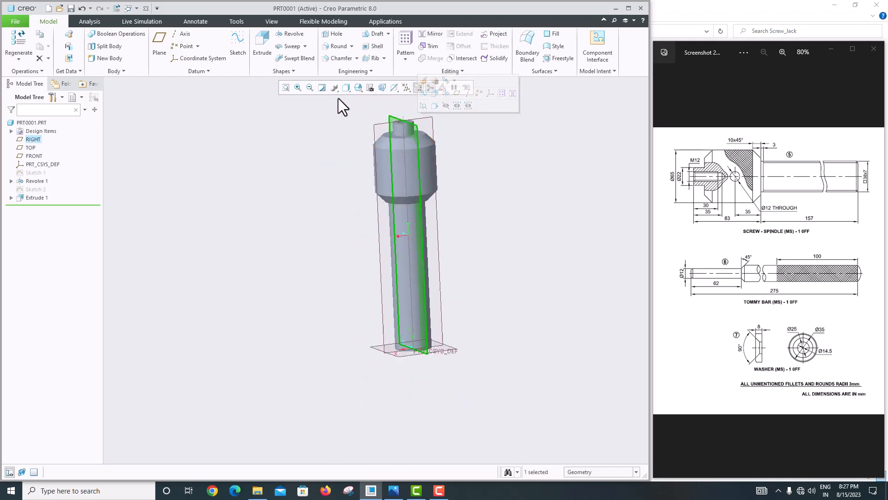
pyautogui.click(237, 50)
pyautogui.click(394, 88)
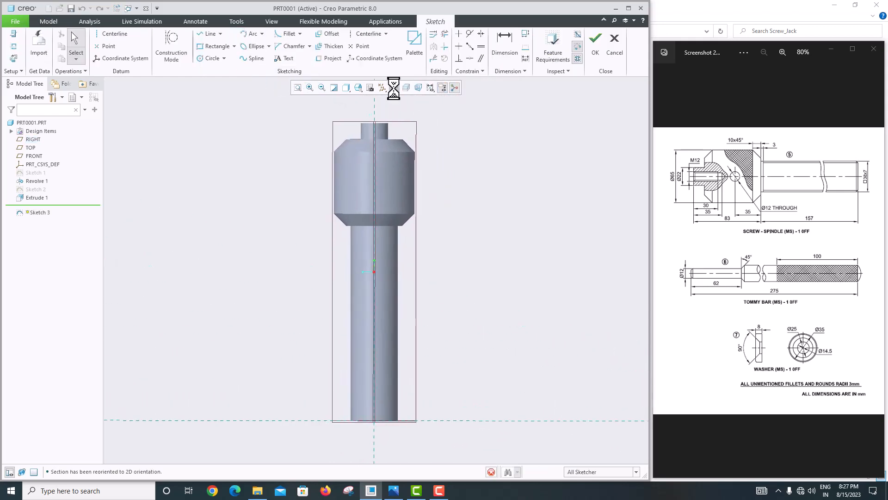
pyautogui.scroll(6, 377, 148)
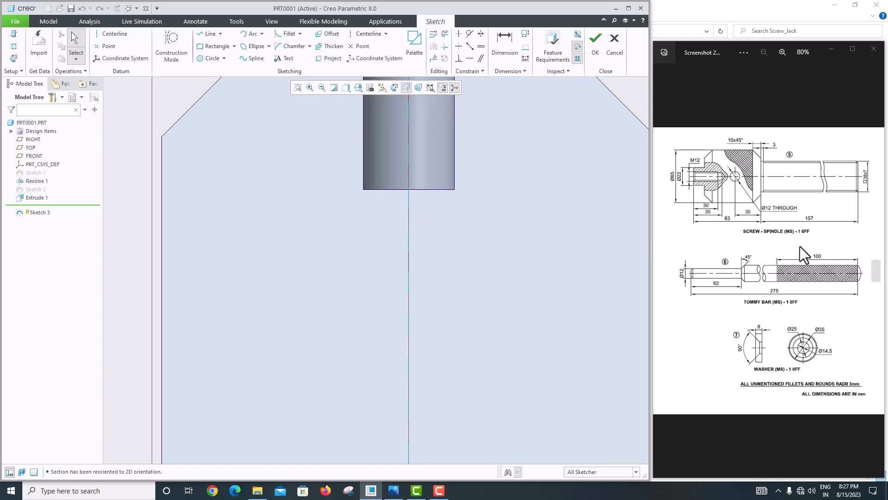
# Add a vertical centerline along the spindle axis and set the blind hole's edges at its bottom as sketch references.
pyautogui.click(110, 33)
pyautogui.click(409, 200)
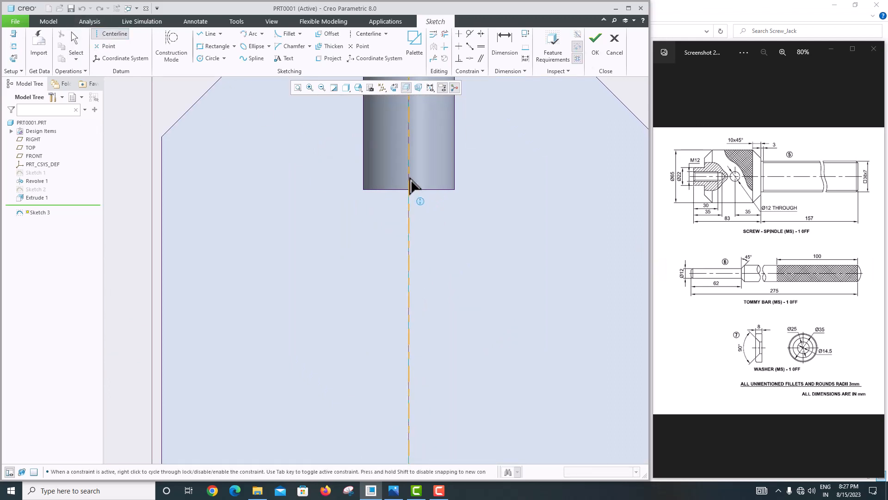
pyautogui.click(409, 174)
pyautogui.middleClick(434, 189)
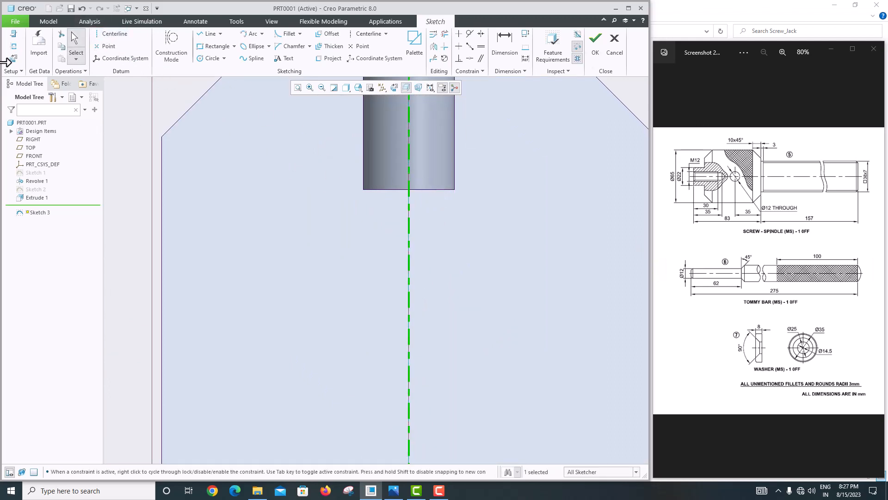
pyautogui.click(13, 47)
pyautogui.click(391, 189)
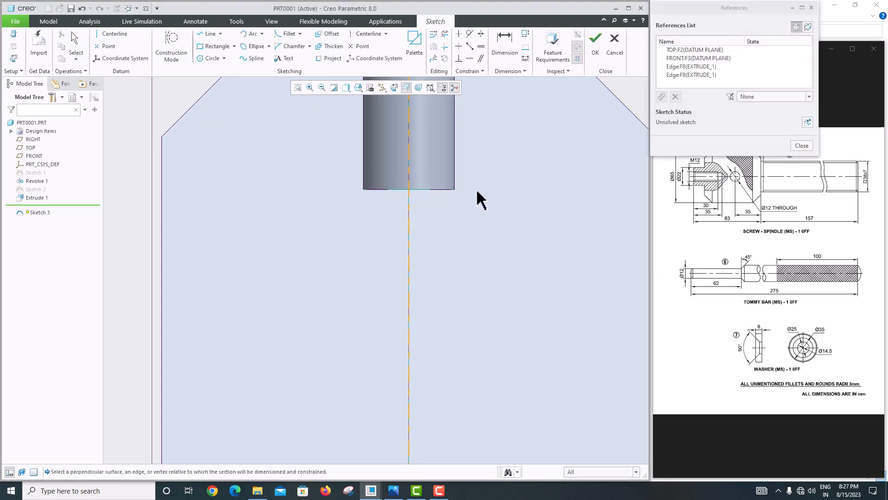
pyautogui.click(801, 146)
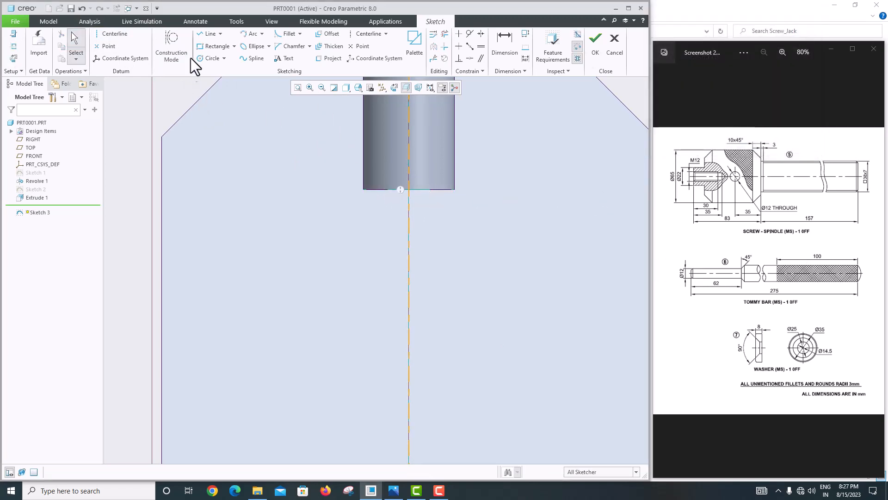
# Draw a closed right triangle below the hole's bottom, running from the axis to the hole's corner and down to a tip on the axis.
pyautogui.click(208, 34)
pyautogui.click(409, 189)
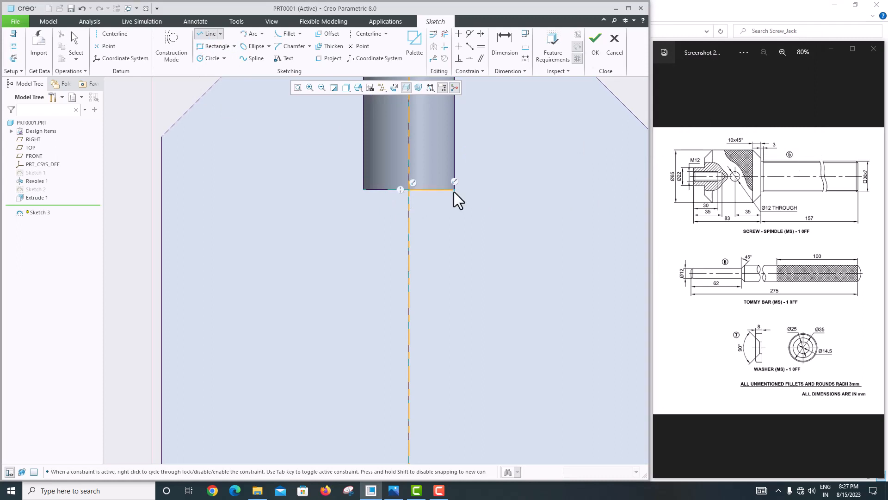
pyautogui.click(454, 189)
pyautogui.click(409, 231)
pyautogui.click(409, 189)
pyautogui.middleClick(454, 204)
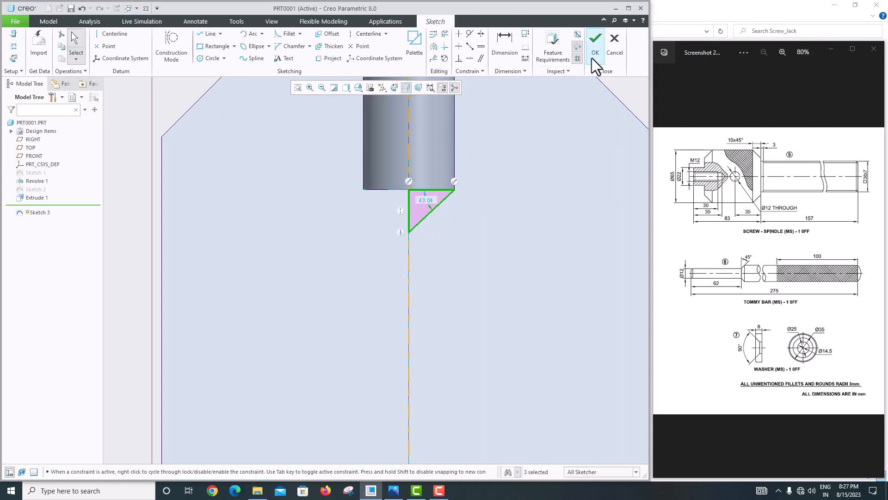
# Dimension the triangle's height from the hole's corner to its tip as 5 mm.
pyautogui.click(504, 42)
pyautogui.click(455, 190)
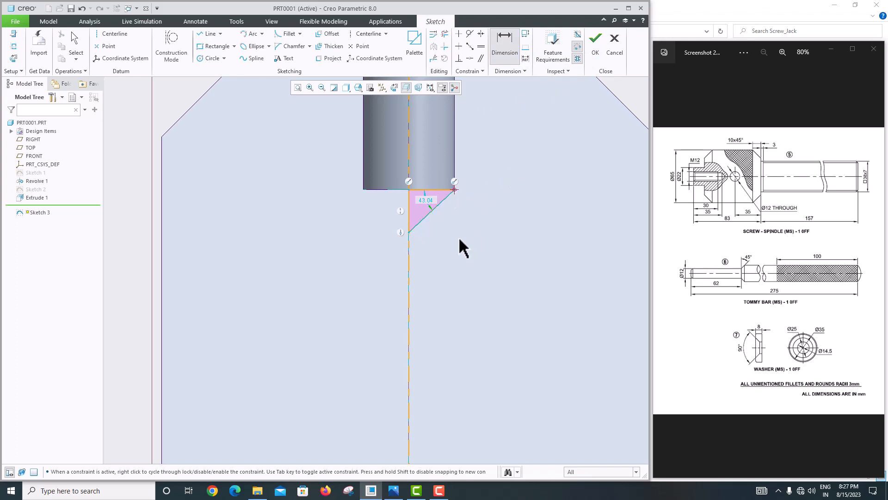
pyautogui.middleClick(470, 218)
pyautogui.write('5')
pyautogui.press('Return')
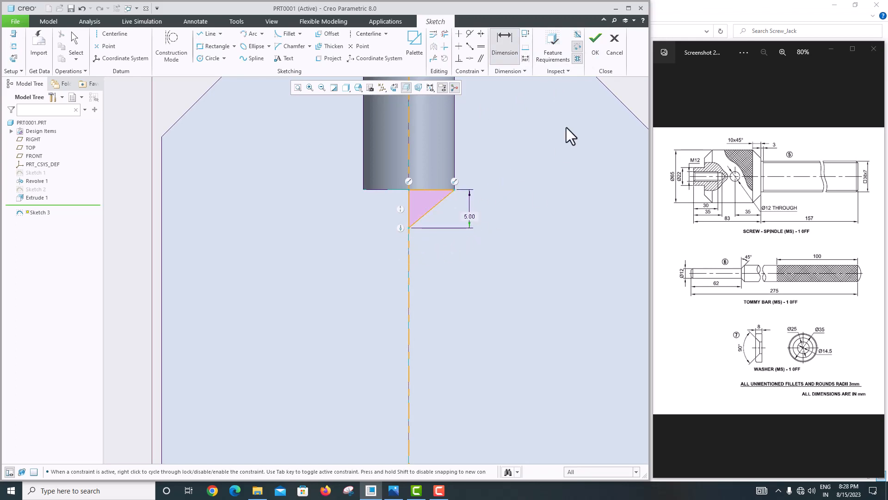
# Finish the sketch and revolve the triangle 360 degrees about its internal centerline with material removal.
pyautogui.click(597, 53)
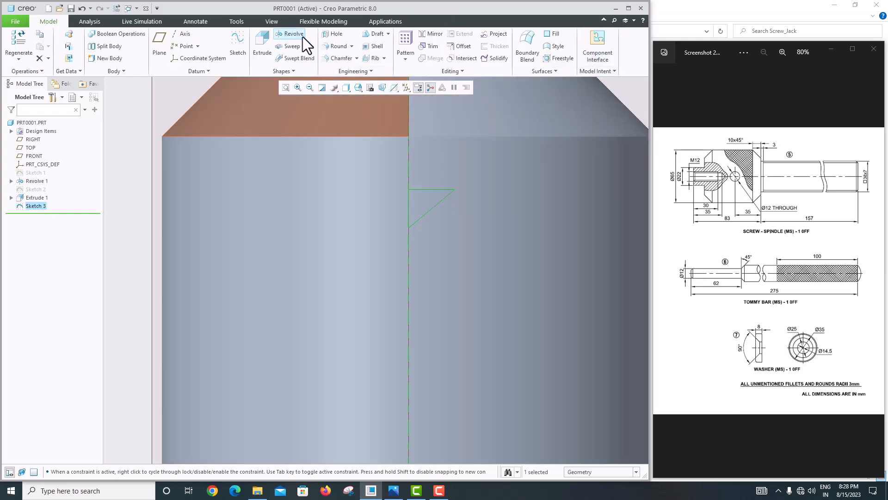
pyautogui.click(293, 35)
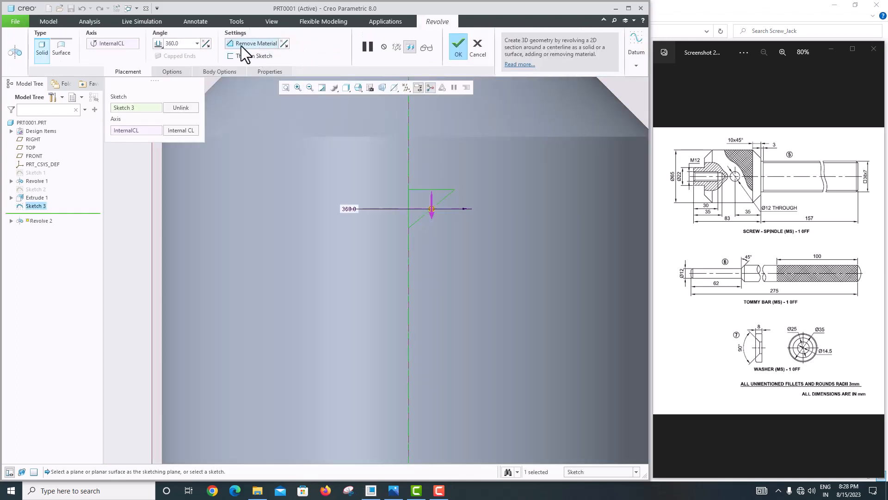
pyautogui.click(459, 46)
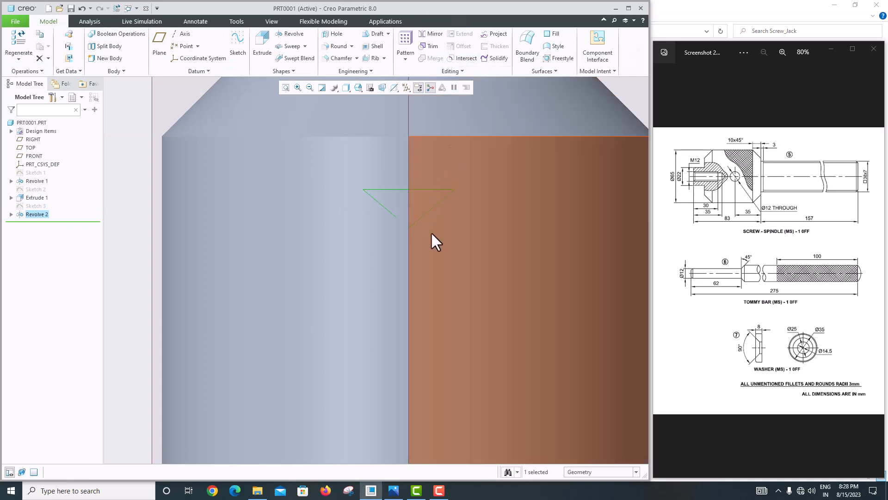
# Inspect the blind hole and its conical bottom in an X-direction section, then return to the unsectioned model.
pyautogui.scroll(-3, 433, 240)
pyautogui.moveTo(447, 234); pyautogui.dragTo(440, 292, button='middle')
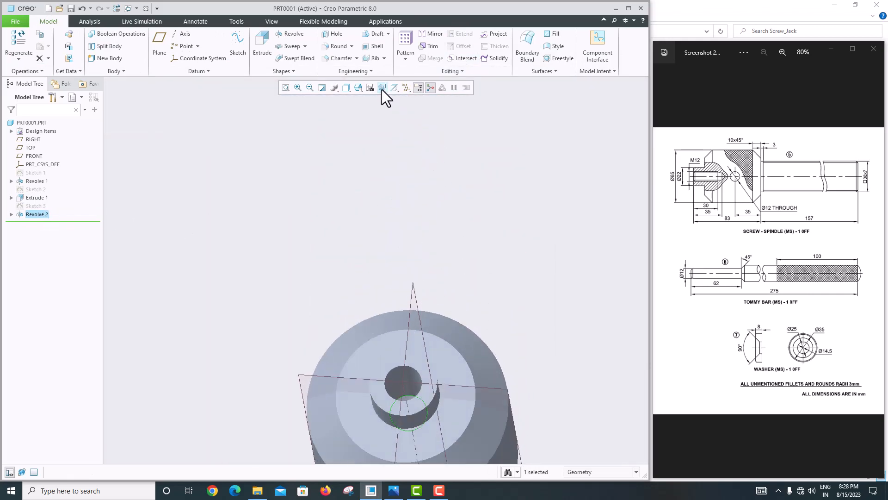
pyautogui.click(276, 23)
pyautogui.click(331, 59)
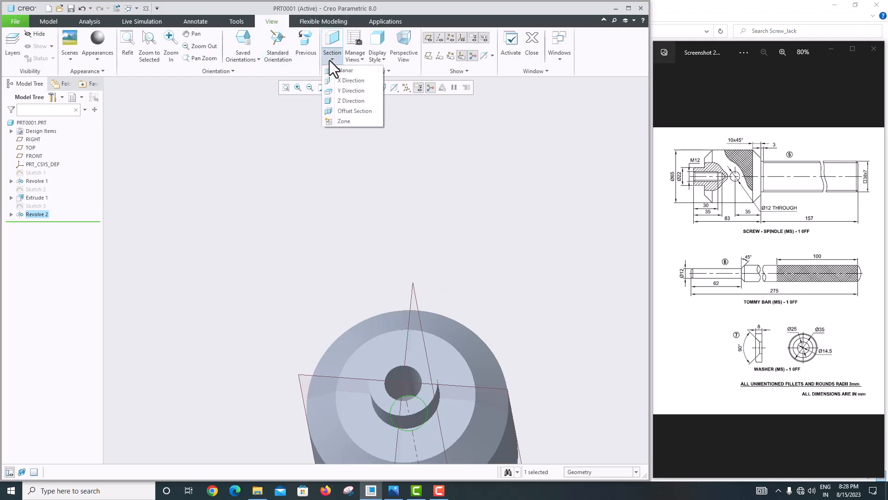
pyautogui.click(345, 81)
pyautogui.moveTo(373, 160)
pyautogui.mouseDown(button='middle')
pyautogui.moveTo(416, 192)
pyautogui.moveTo(417, 155)
pyautogui.moveTo(435, 227)
pyautogui.moveTo(451, 233)
pyautogui.moveTo(454, 206)
pyautogui.moveTo(476, 275)
pyautogui.moveTo(478, 236)
pyautogui.mouseUp(button='middle')
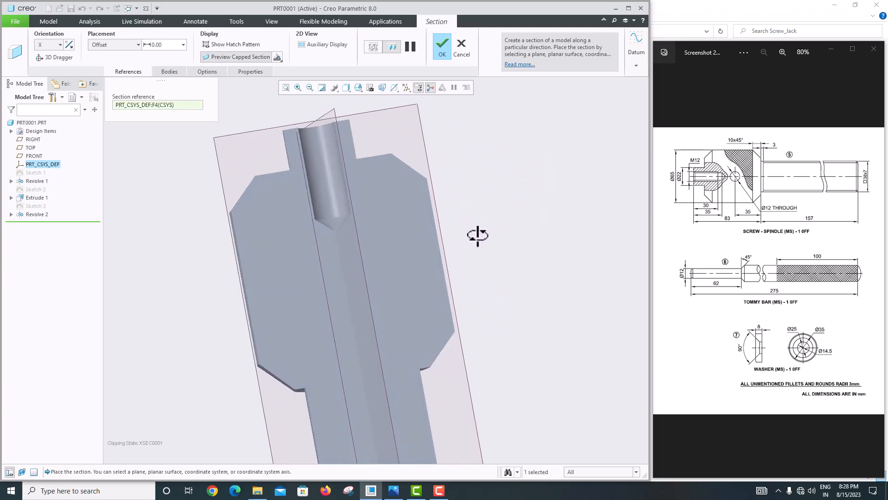
pyautogui.click(445, 49)
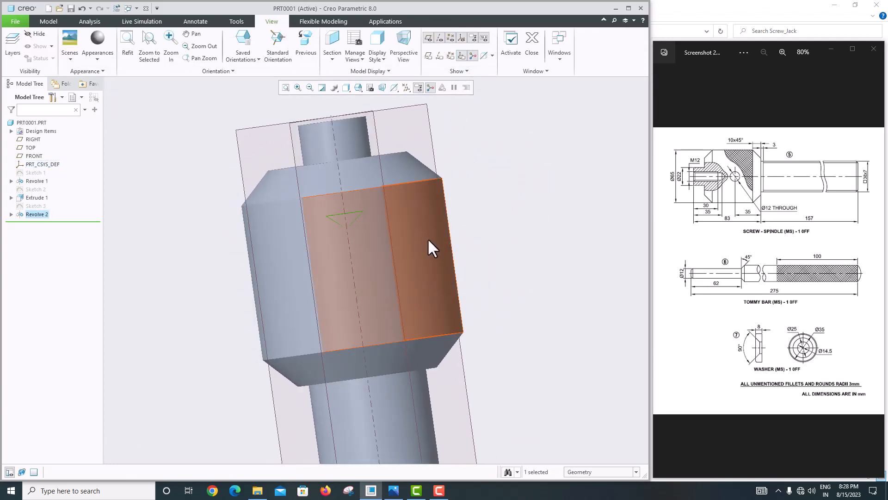
# Save a copy of the part in the Screw_Jack folder as 5_screw_spindle.
pyautogui.scroll(-5, 432, 257)
pyautogui.moveTo(435, 268); pyautogui.dragTo(486, 287, button='middle')
pyautogui.click(16, 21)
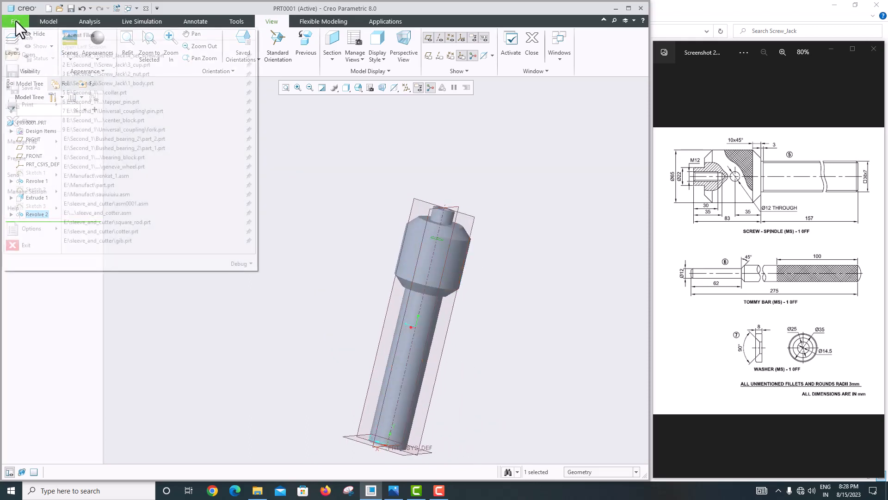
pyautogui.moveTo(23, 88)
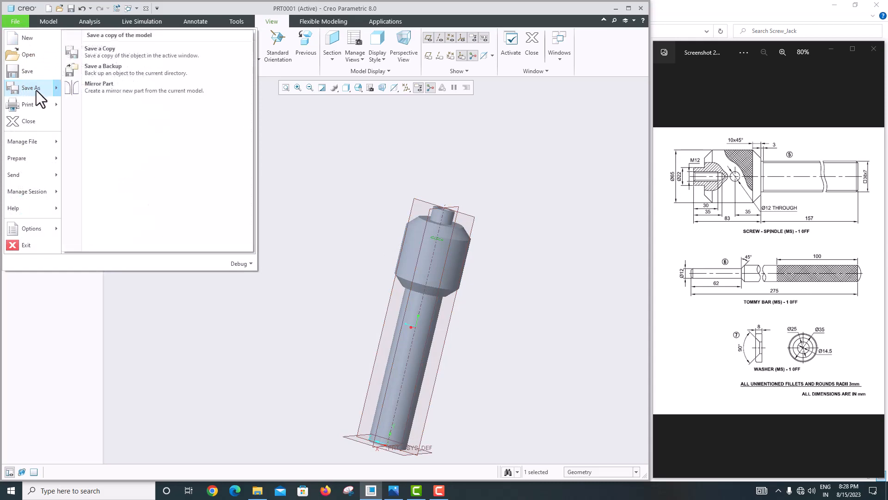
pyautogui.click(103, 49)
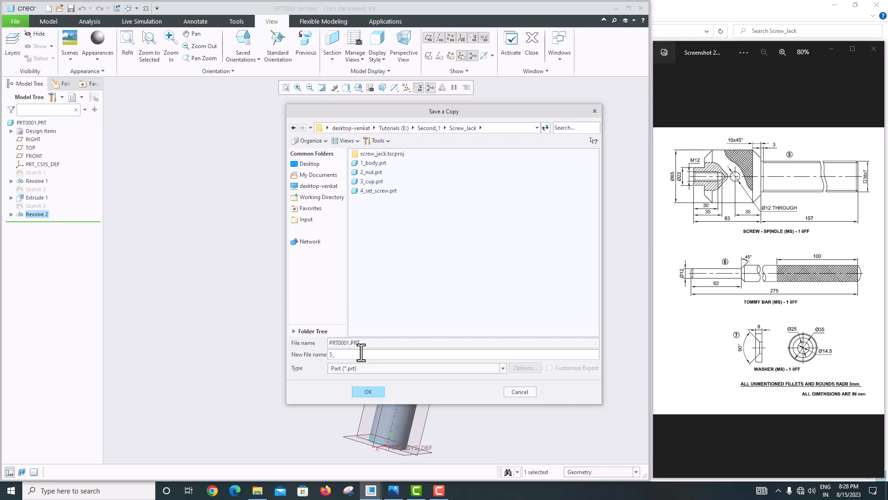
pyautogui.write('5_screw_spindle')
pyautogui.press('Return')
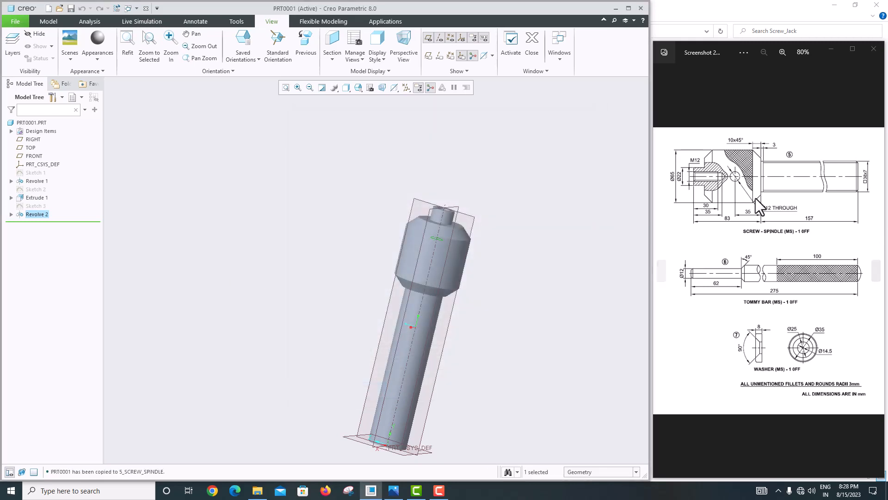
# Start a simple cosmetic thread on the cylindrical surface of the spindle's long shaft.
pyautogui.moveTo(283, 279); pyautogui.dragTo(399, 357, button='middle')
pyautogui.scroll(-2, 401, 434)
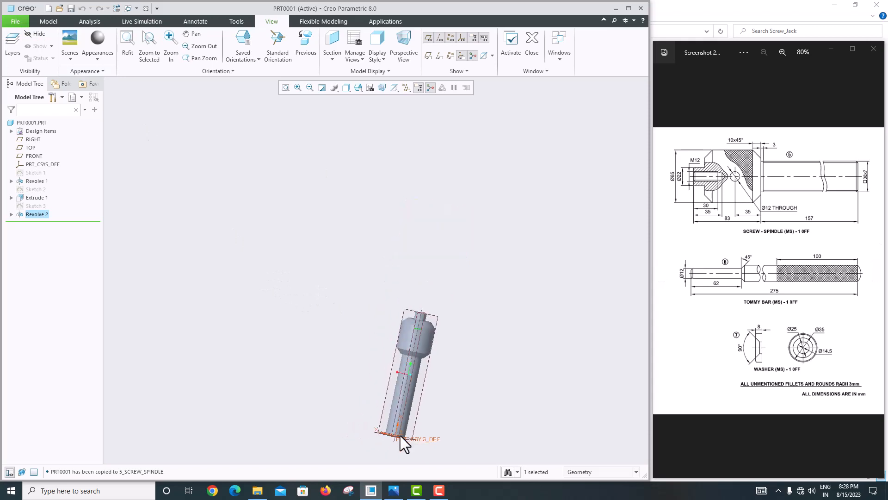
pyautogui.scroll(5, 401, 434)
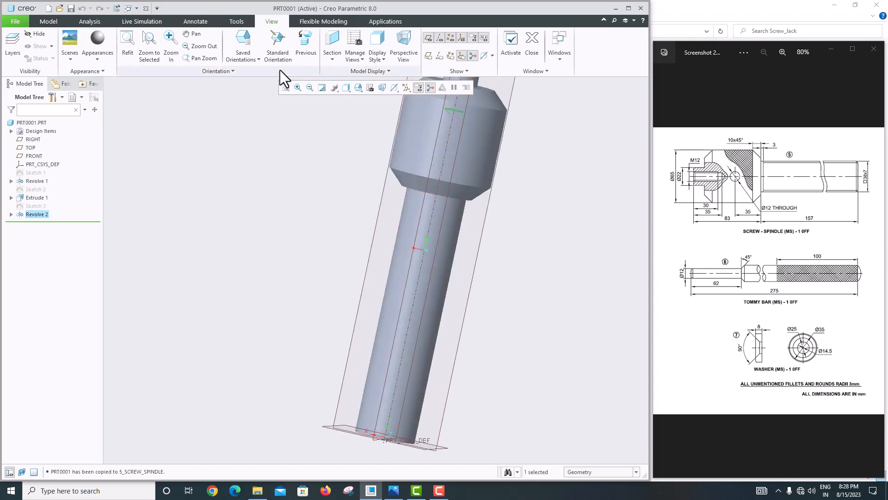
pyautogui.click(50, 21)
pyautogui.click(354, 72)
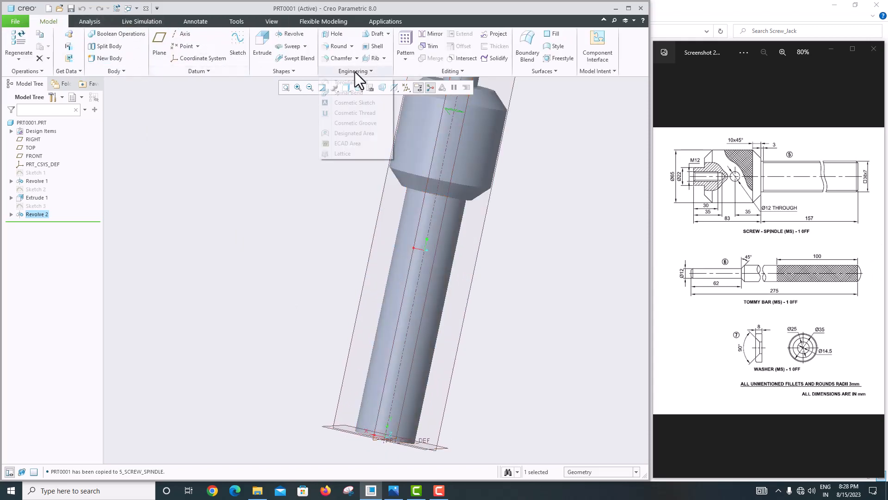
pyautogui.click(351, 116)
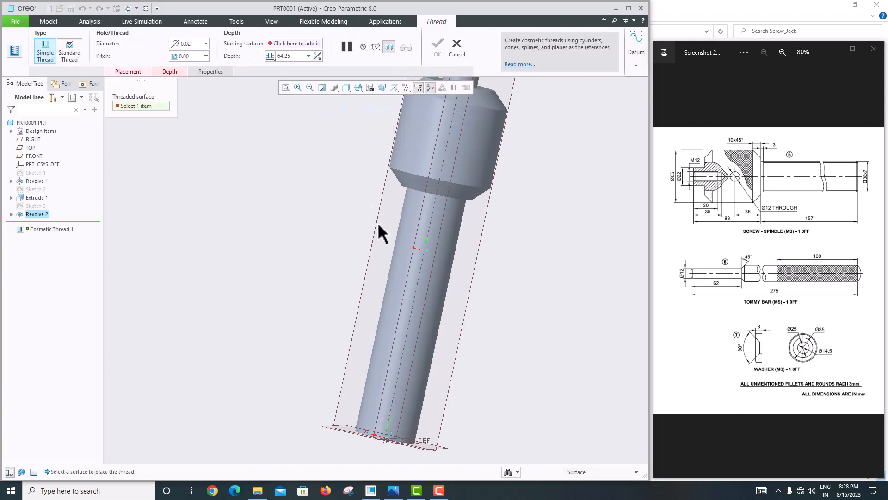
pyautogui.click(403, 364)
# Start the thread from the shaft's free end face with a blind depth of 157 mm and complete the feature.
pyautogui.click(170, 72)
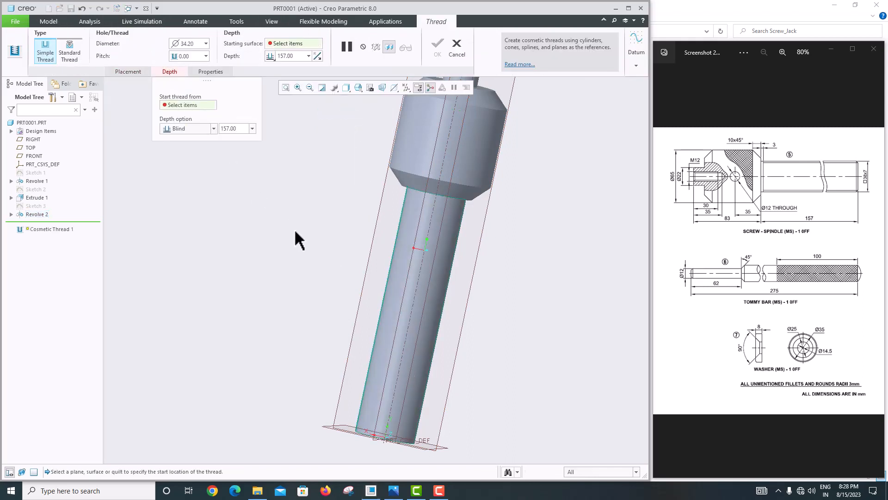
pyautogui.moveTo(294, 229); pyautogui.dragTo(325, 176, button='middle')
pyautogui.click(426, 248)
pyautogui.moveTo(414, 188); pyautogui.dragTo(406, 254, button='middle')
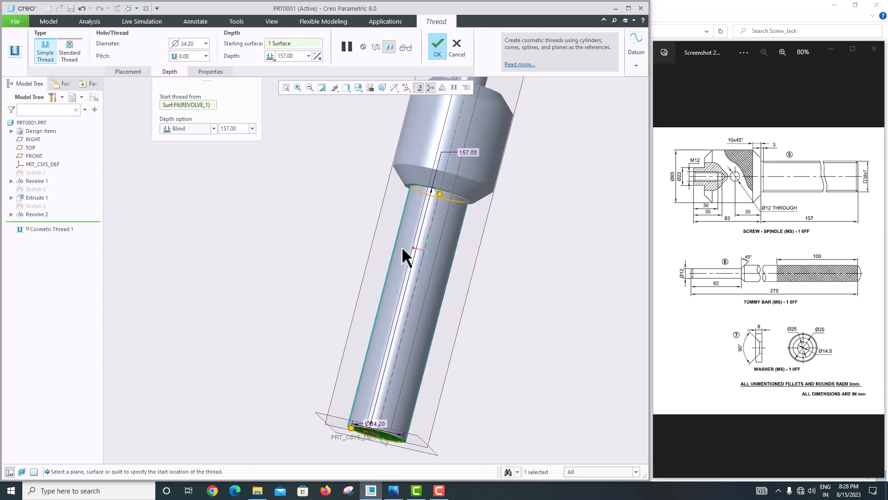
pyautogui.click(437, 50)
pyautogui.moveTo(436, 143); pyautogui.dragTo(361, 215, button='middle')
# Save a copy of the threaded part over the existing 5_screw_spindle.prt in the Screw_Jack folder.
pyautogui.click(12, 21)
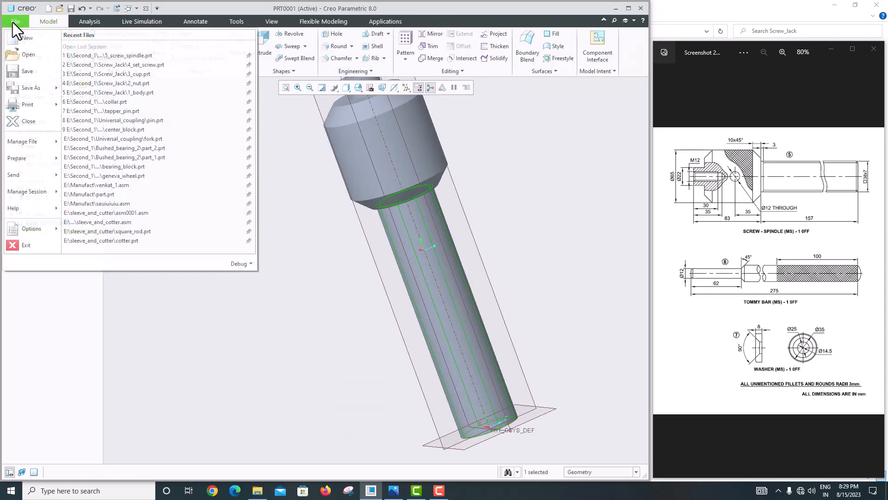
pyautogui.moveTo(31, 85)
pyautogui.click(130, 51)
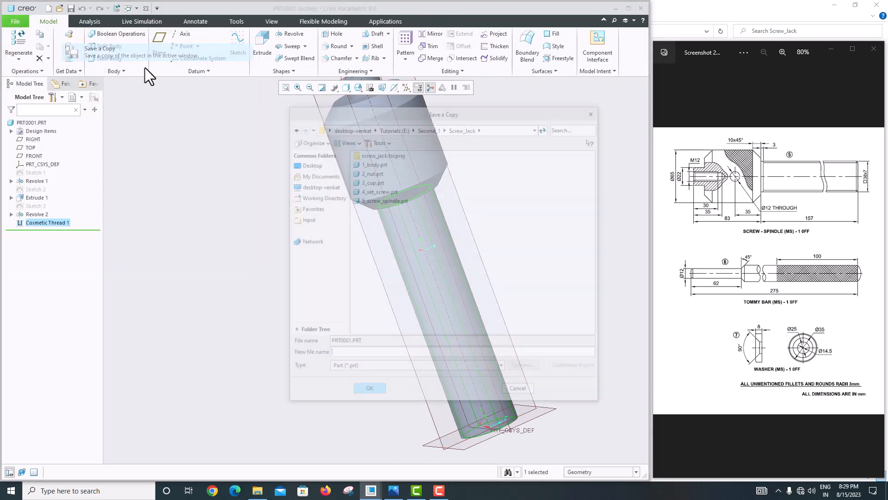
pyautogui.click(382, 200)
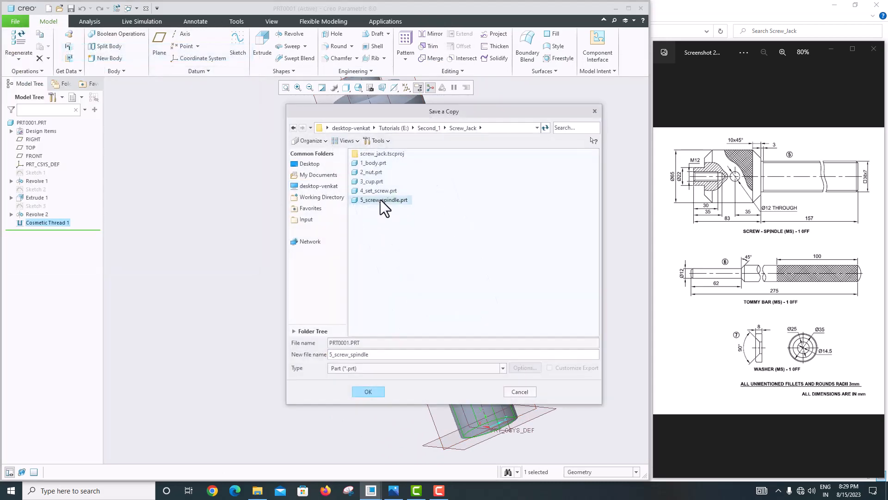
pyautogui.click(368, 392)
pyautogui.click(482, 262)
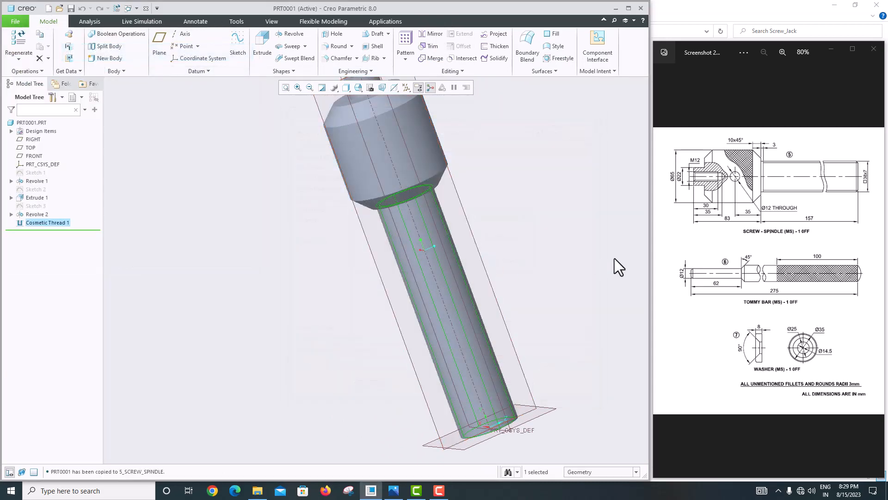
# Close the spindle part and examine the tommy bar in the reference drawing.
pyautogui.click(13, 21)
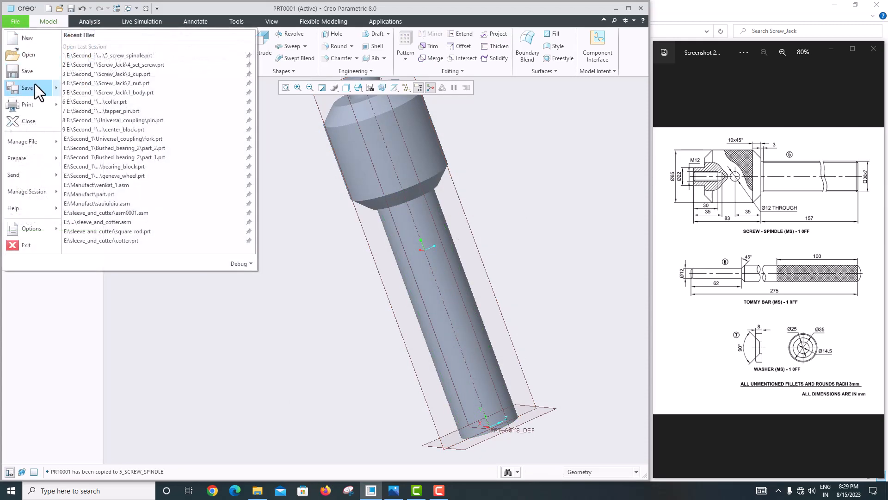
pyautogui.click(40, 116)
pyautogui.click(750, 294)
pyautogui.scroll(2, 751, 295)
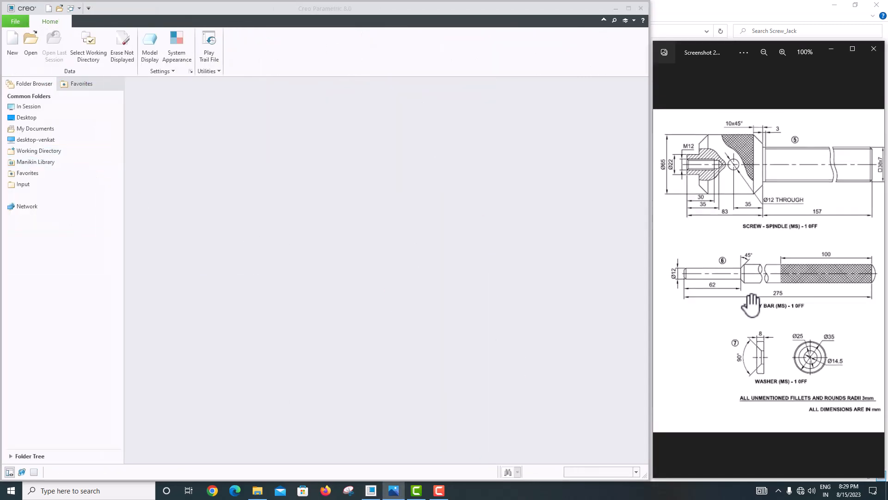
pyautogui.scroll(-1, 759, 329)
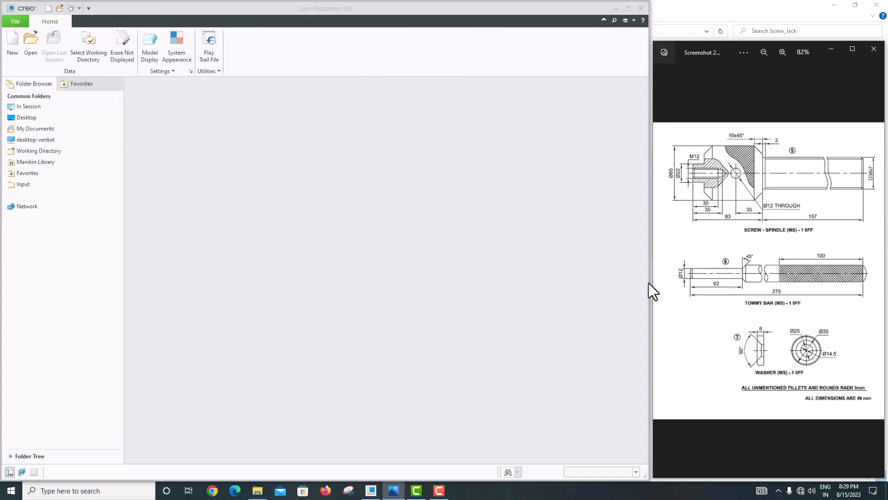
# Create a new solid part prt0002 with the mmns_part_solid_abs template instead of the default one.
pyautogui.click(13, 43)
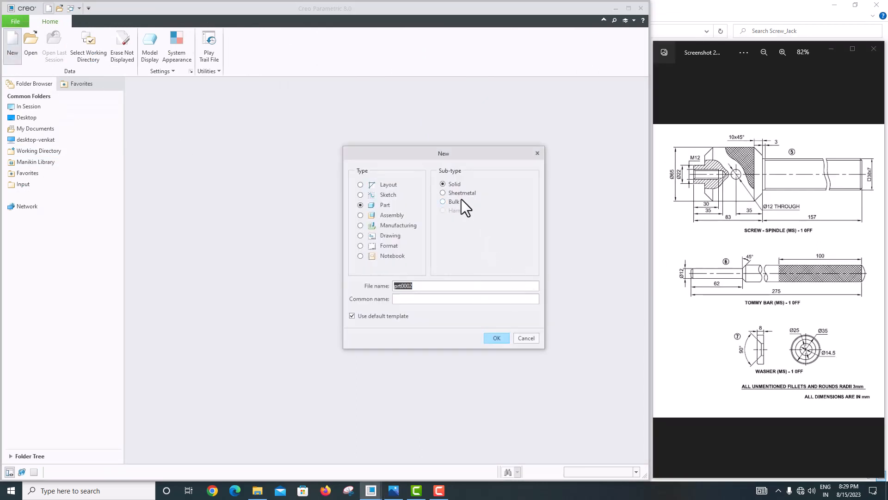
pyautogui.click(369, 316)
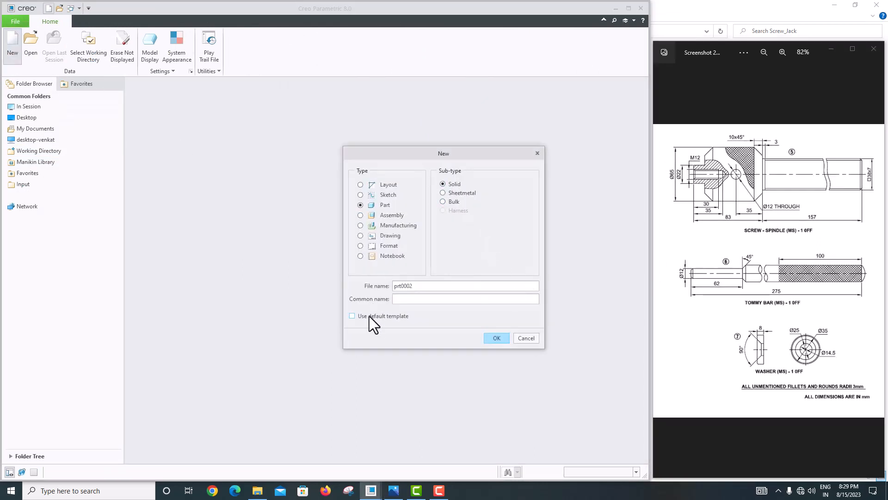
pyautogui.click(496, 340)
pyautogui.scroll(-3, 280, 216)
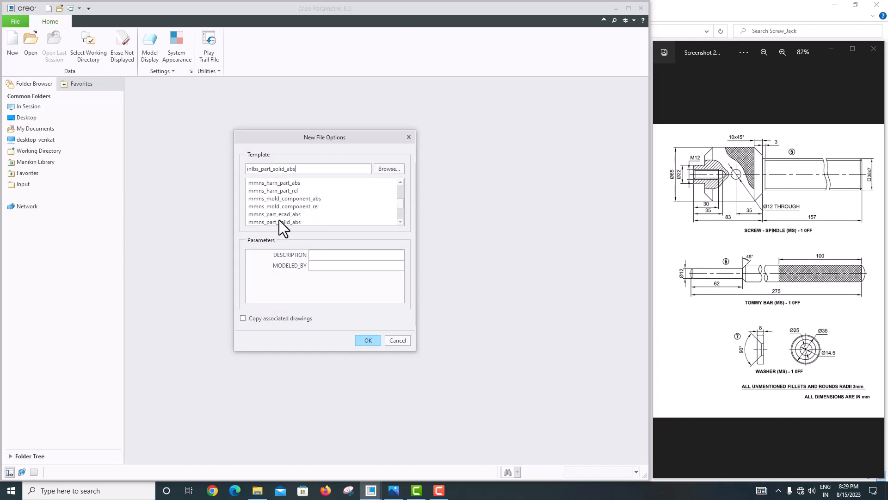
pyautogui.click(279, 222)
pyautogui.click(365, 340)
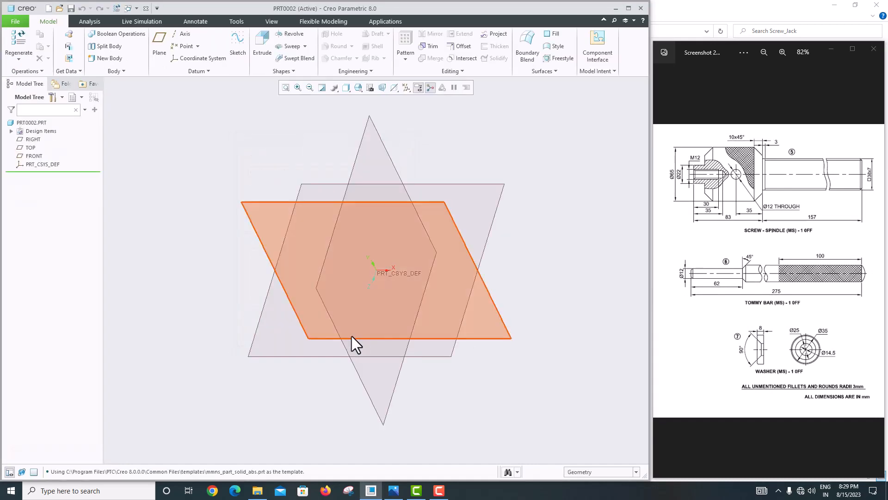
# Start a sketch on the FRONT plane and draw a horizontal line about 84 mm long from the origin along the X axis.
pyautogui.click(266, 204)
pyautogui.click(237, 47)
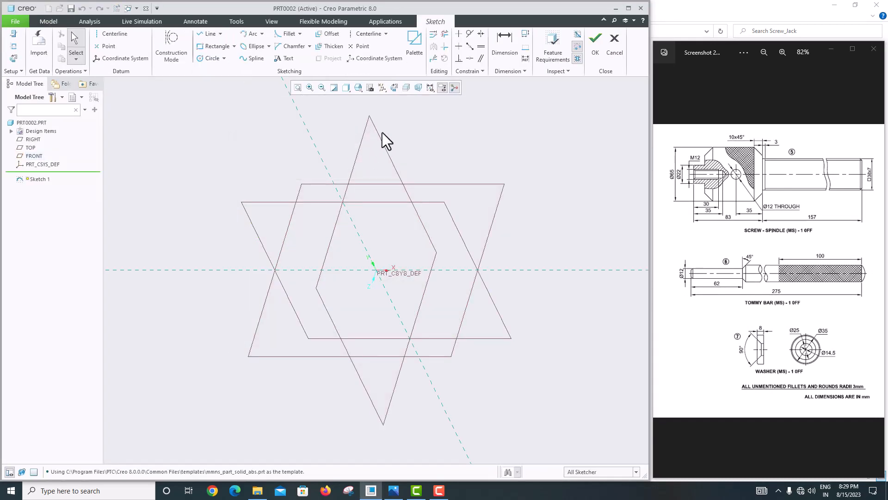
pyautogui.click(393, 88)
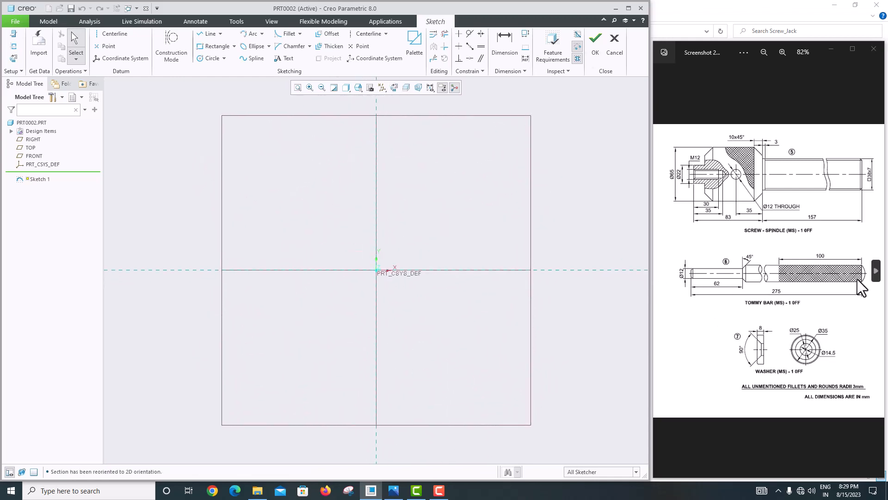
pyautogui.click(203, 34)
pyautogui.click(376, 270)
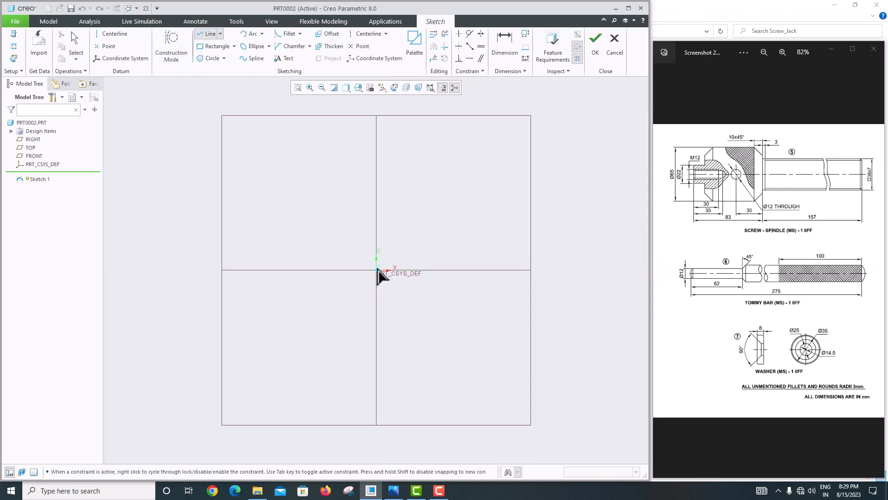
pyautogui.click(427, 270)
pyautogui.middleClick(427, 232)
pyautogui.middleClick(427, 232)
# Set the horizontal line's length to 6 mm and frame the shortened line.
pyautogui.scroll(-2, 404, 271)
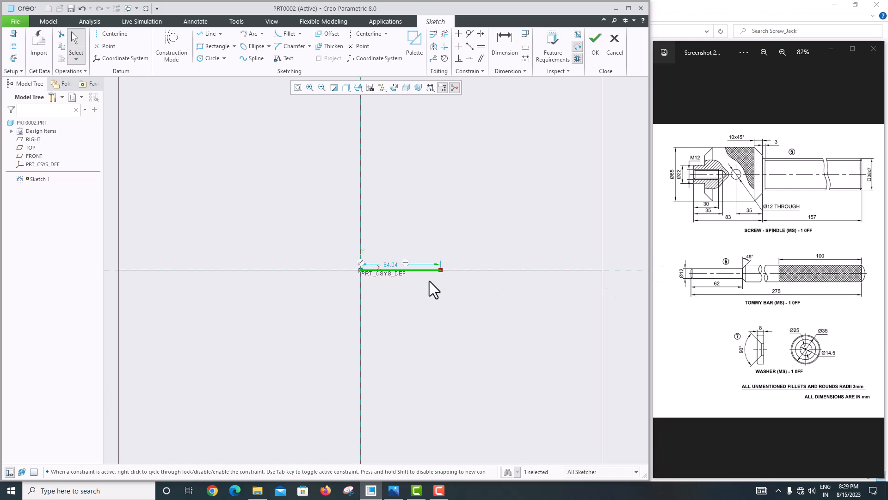
pyautogui.doubleClick(392, 265)
pyautogui.write('6')
pyautogui.press('Return')
pyautogui.click(294, 83)
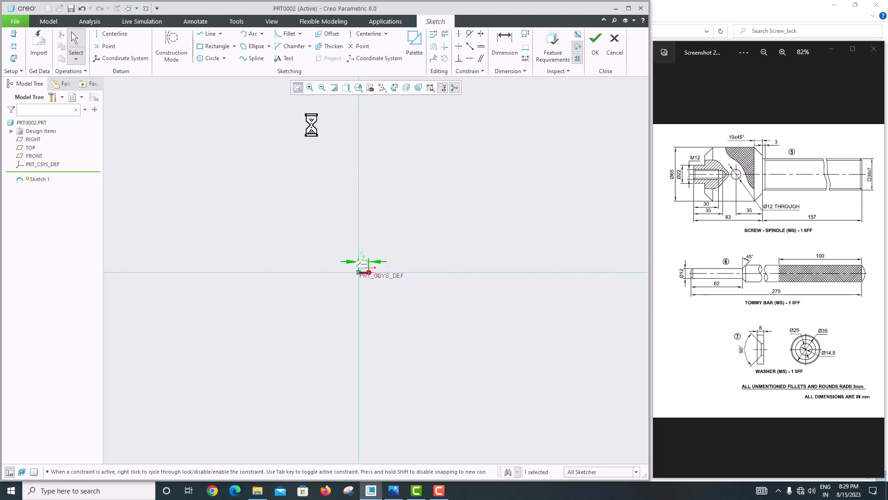
pyautogui.moveTo(343, 119)
pyautogui.mouseDown()
pyautogui.moveTo(337, 326)
pyautogui.moveTo(345, 349)
pyautogui.mouseUp()
pyautogui.scroll(3, 351, 333)
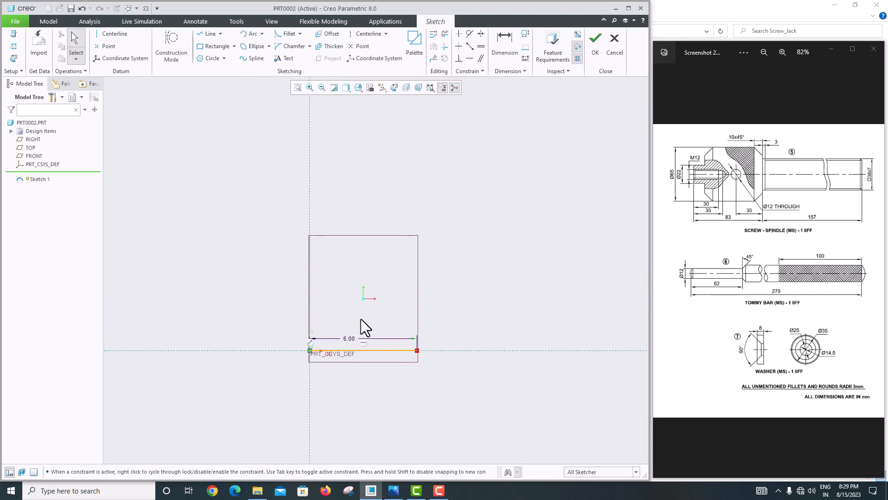
# Draw a vertical line about 11.8 mm long upward from the free end of the 6 mm line.
pyautogui.click(219, 37)
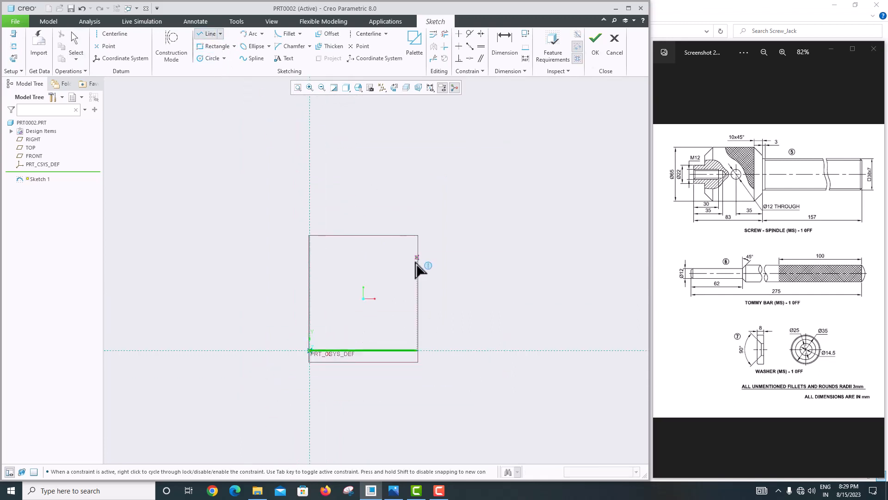
pyautogui.click(417, 350)
pyautogui.click(418, 139)
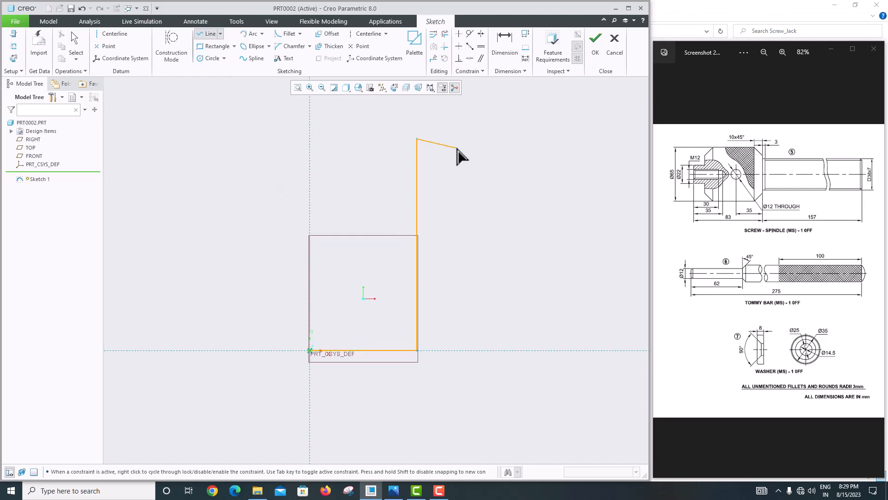
pyautogui.middleClick(469, 237)
# Set the vertical line's length to 62 mm.
pyautogui.doubleClick(401, 270)
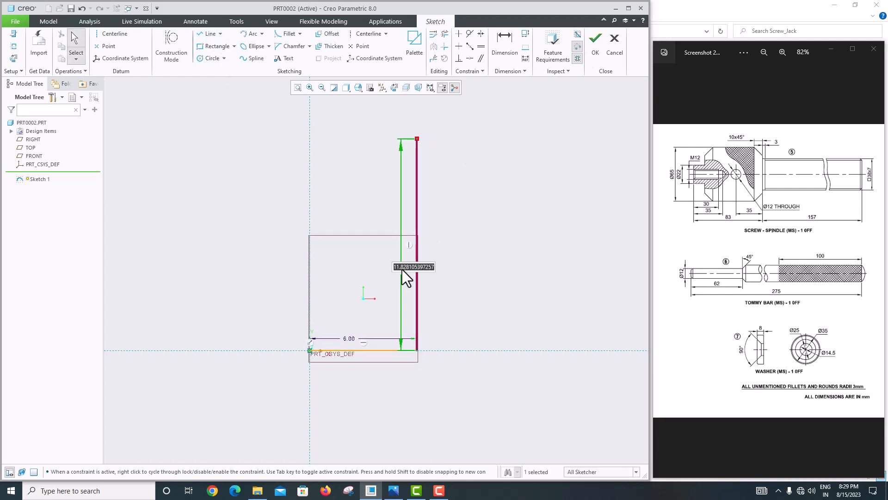
pyautogui.write('62')
pyautogui.press('Return')
pyautogui.scroll(6, 406, 339)
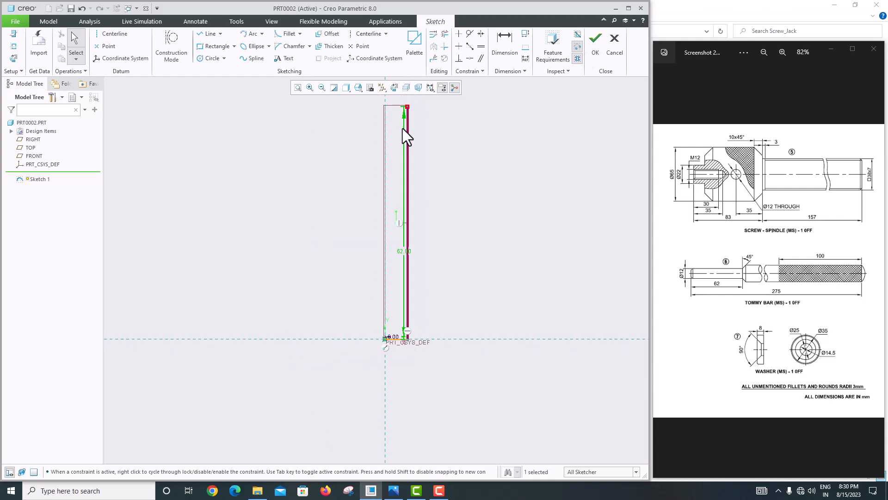
pyautogui.scroll(4, 402, 129)
pyautogui.scroll(-6, 404, 106)
pyautogui.click(451, 251)
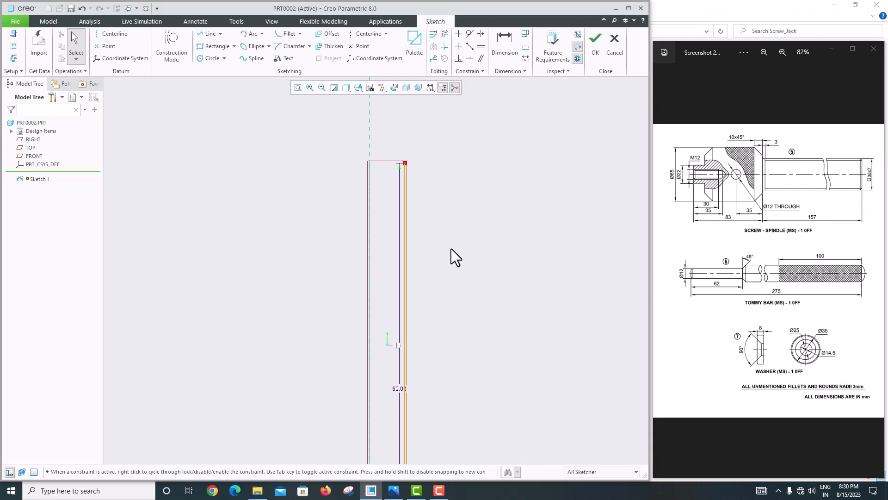
# Look at the other sheet of the screw-jack reference drawings and return to the tommy bar sheet.
pyautogui.click(662, 273)
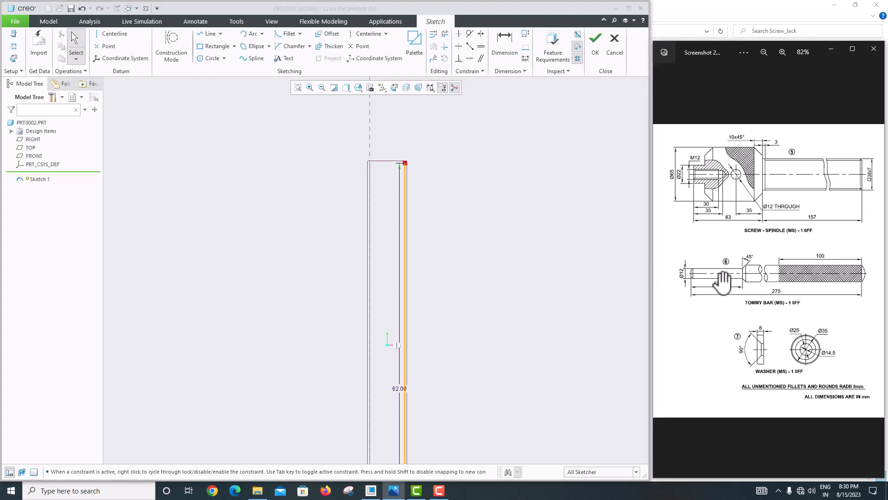
pyautogui.click(664, 274)
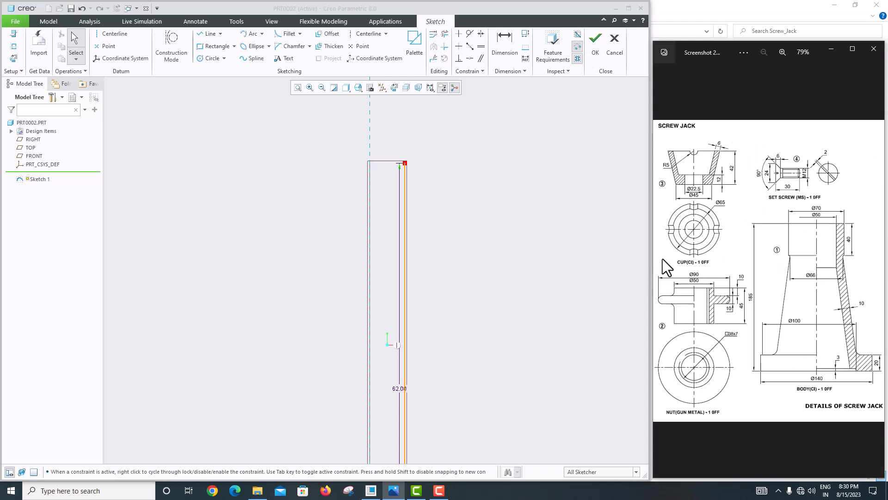
pyautogui.click(877, 273)
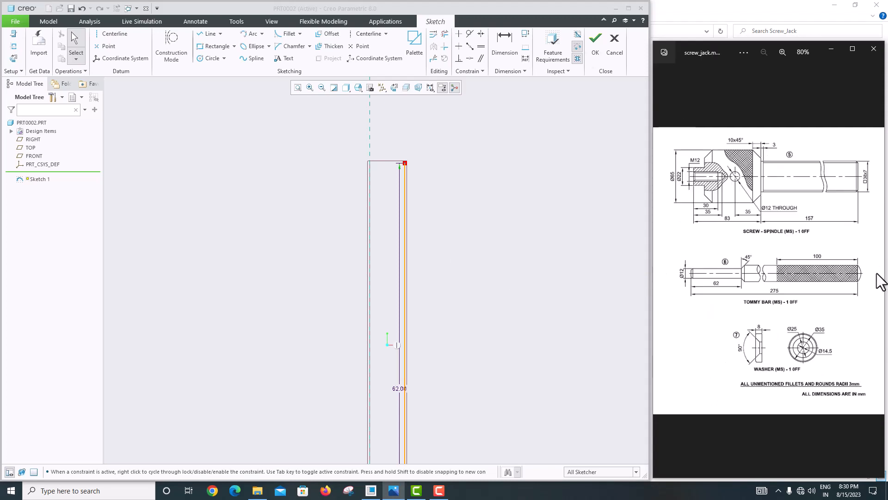
# Draw a sloped line outward and upward from the 62 mm line's upper end, spanning about 8.3 mm horizontally.
pyautogui.click(877, 273)
pyautogui.click(661, 272)
pyautogui.click(210, 33)
pyautogui.click(405, 162)
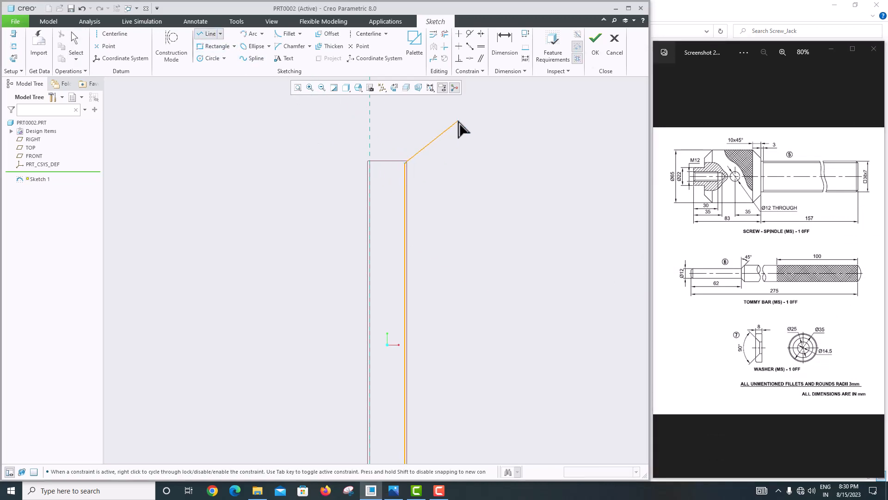
pyautogui.click(454, 102)
pyautogui.middleClick(481, 131)
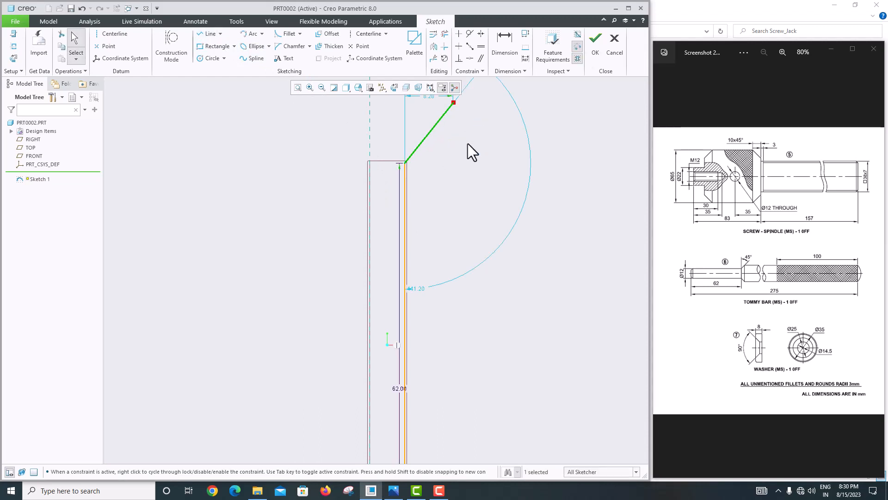
pyautogui.scroll(2, 460, 199)
pyautogui.scroll(-5, 441, 308)
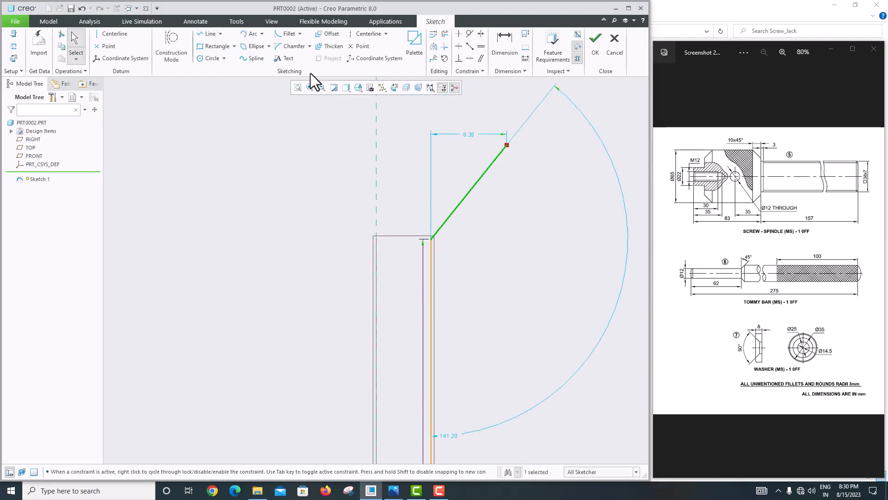
# Dimension the angle between the sloped line and the 62 mm vertical line and set it to 180+45 degrees.
pyautogui.click(512, 49)
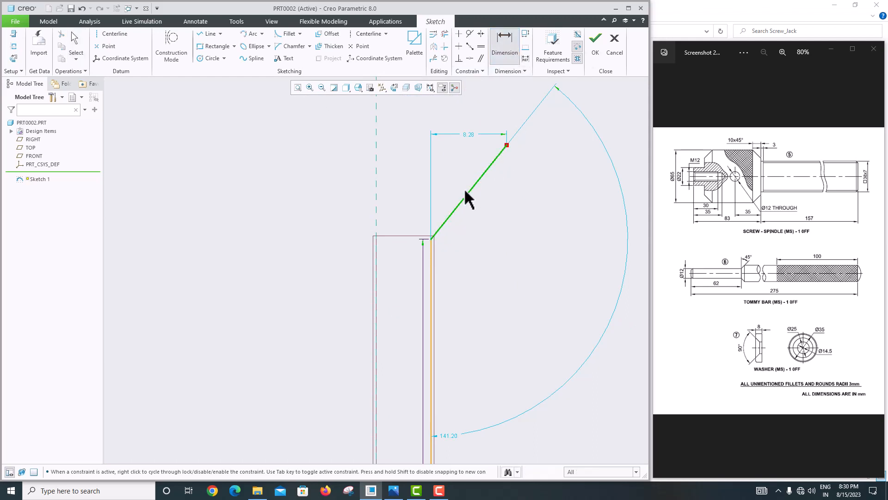
pyautogui.click(426, 276)
pyautogui.middleClick(423, 204)
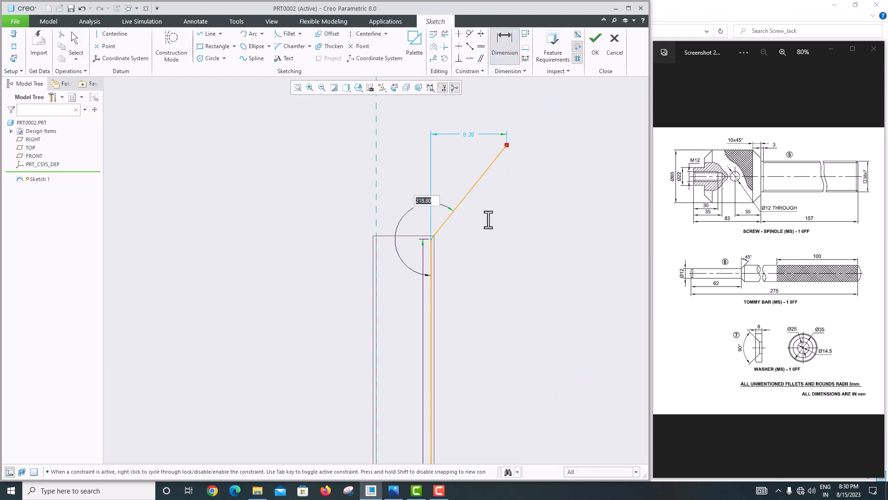
pyautogui.press('Return')
pyautogui.doubleClick(427, 205)
pyautogui.write('180+45')
pyautogui.press('Return')
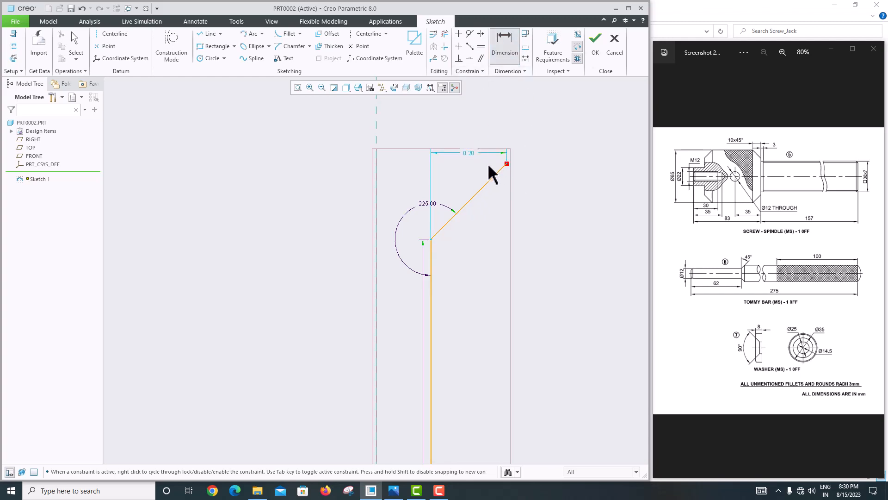
# Dimension the sloped line's vertical height and set it to 2 mm.
pyautogui.click(507, 163)
pyautogui.middleClick(518, 210)
pyautogui.write('2')
pyautogui.press('Return')
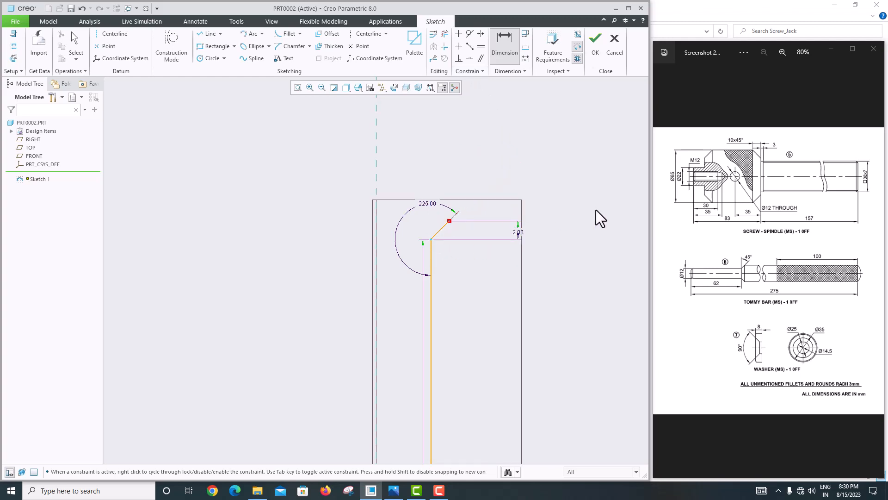
# Draw a vertical line about 100 mm long upward from the sloped line's outer end.
pyautogui.click(215, 33)
pyautogui.click(449, 222)
pyautogui.scroll(5, 454, 200)
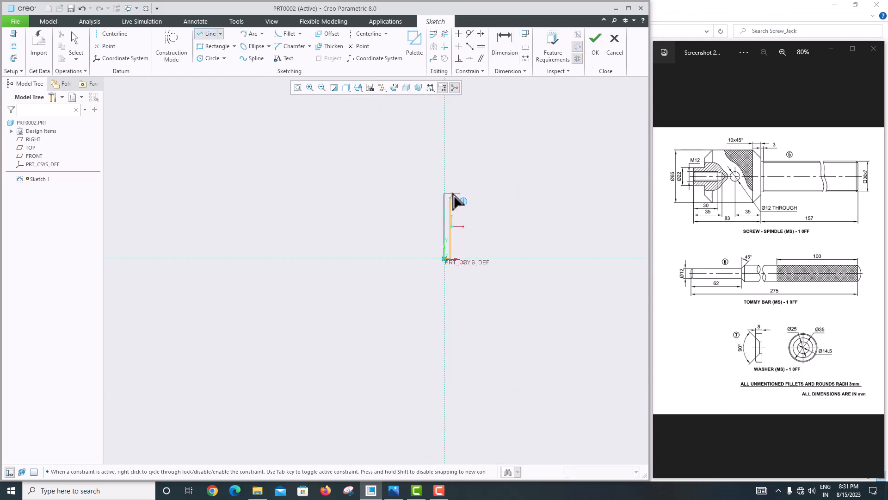
pyautogui.scroll(2, 461, 111)
pyautogui.scroll(-5, 460, 112)
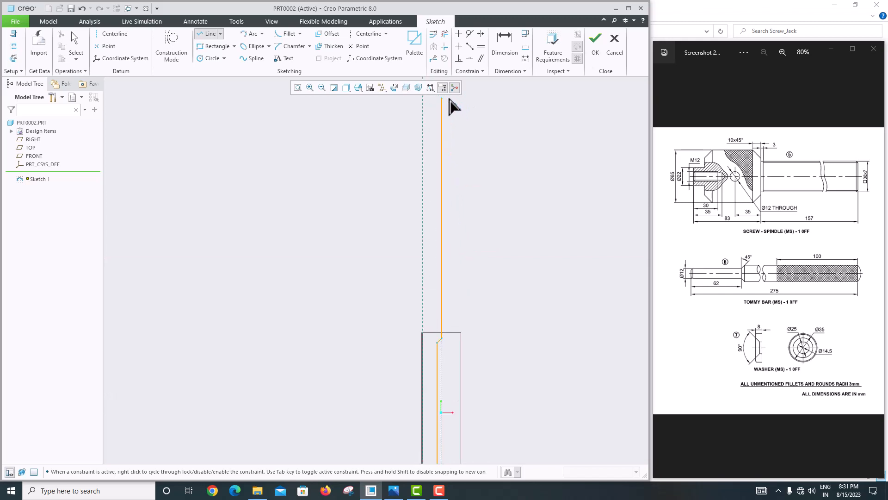
pyautogui.click(449, 99)
pyautogui.middleClick(467, 204)
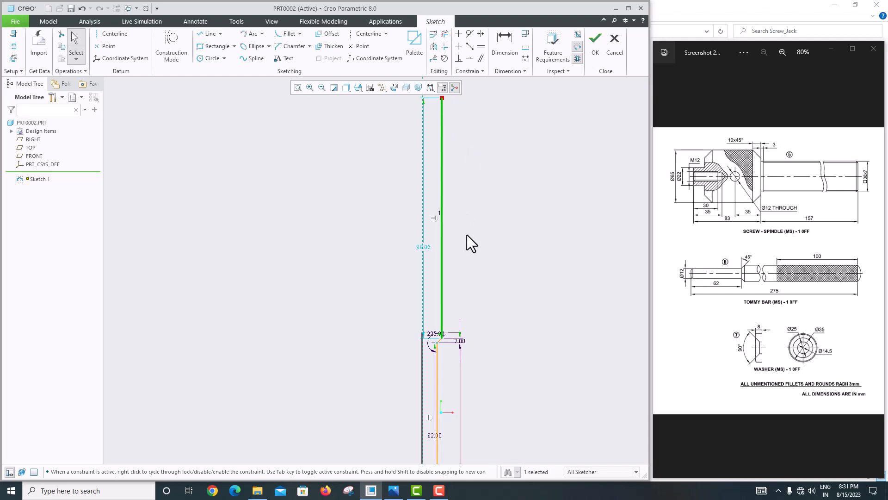
pyautogui.scroll(3, 467, 234)
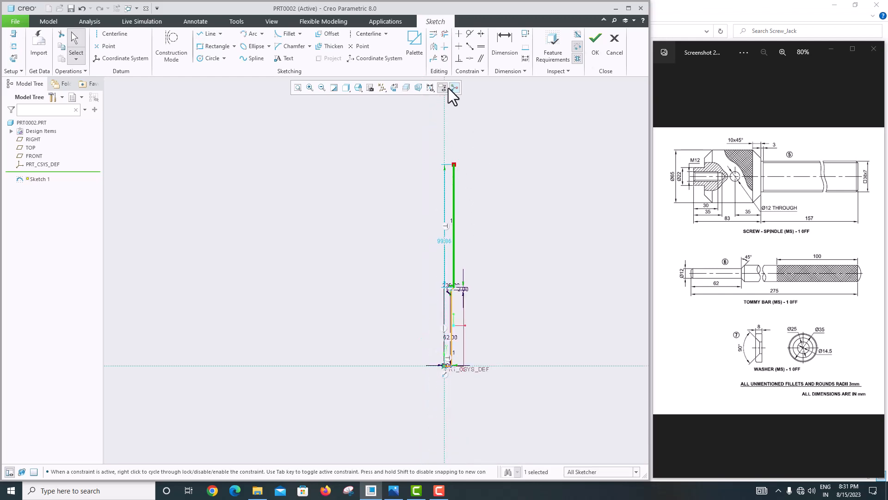
# Dimension the overall height from the horizontal reference to the profile's upper end and set it to 275 mm.
pyautogui.click(515, 41)
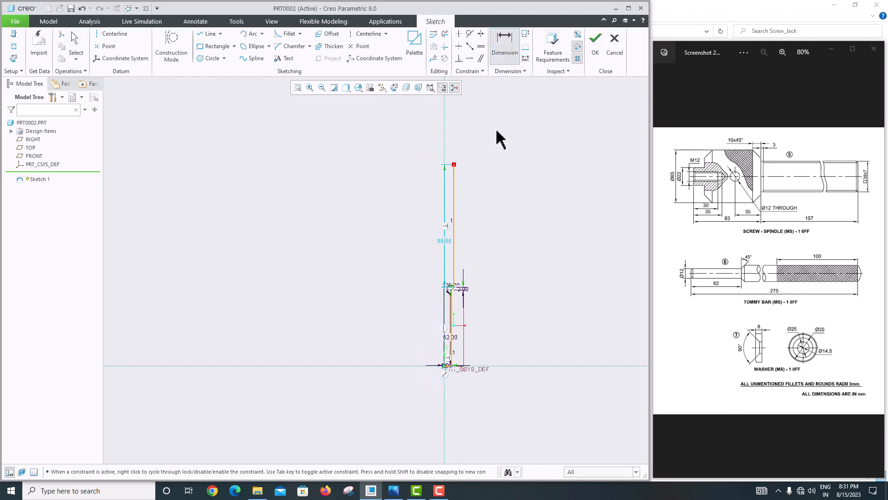
pyautogui.click(456, 164)
pyautogui.click(500, 366)
pyautogui.middleClick(496, 292)
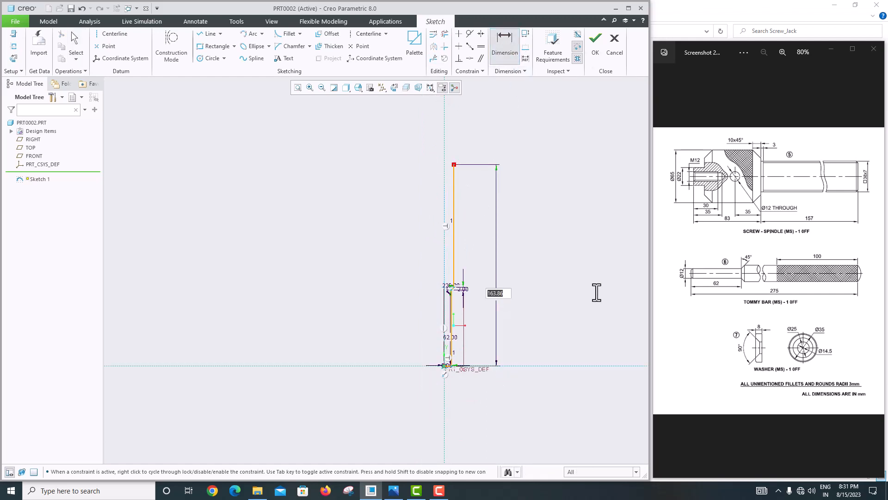
pyautogui.write('275')
pyautogui.press('Return')
pyautogui.scroll(3, 564, 368)
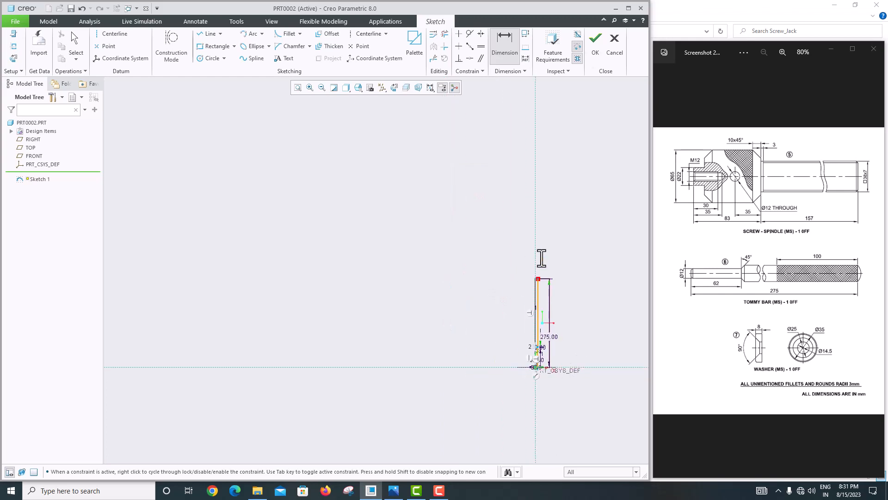
pyautogui.scroll(-4, 543, 314)
pyautogui.scroll(2, 534, 418)
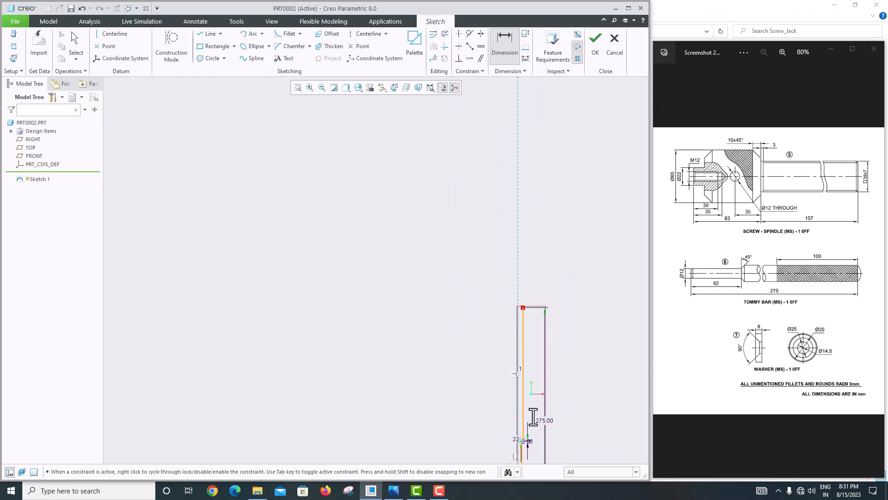
# Close the profile with a horizontal line to the vertical reference and a vertical line down to the origin, and finish the sketch.
pyautogui.click(207, 34)
pyautogui.scroll(-3, 527, 310)
pyautogui.click(514, 313)
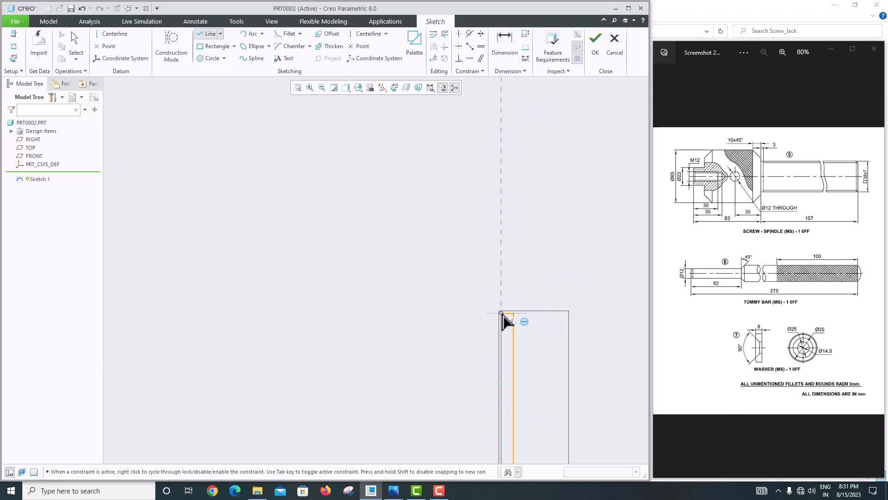
pyautogui.click(501, 314)
pyautogui.scroll(3, 504, 322)
pyautogui.scroll(-4, 519, 418)
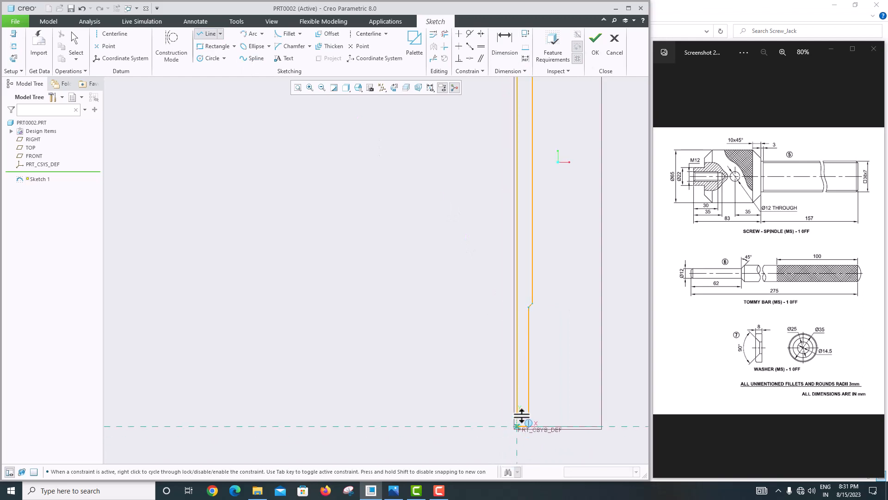
pyautogui.click(508, 438)
pyautogui.middleClick(422, 351)
pyautogui.scroll(4, 422, 351)
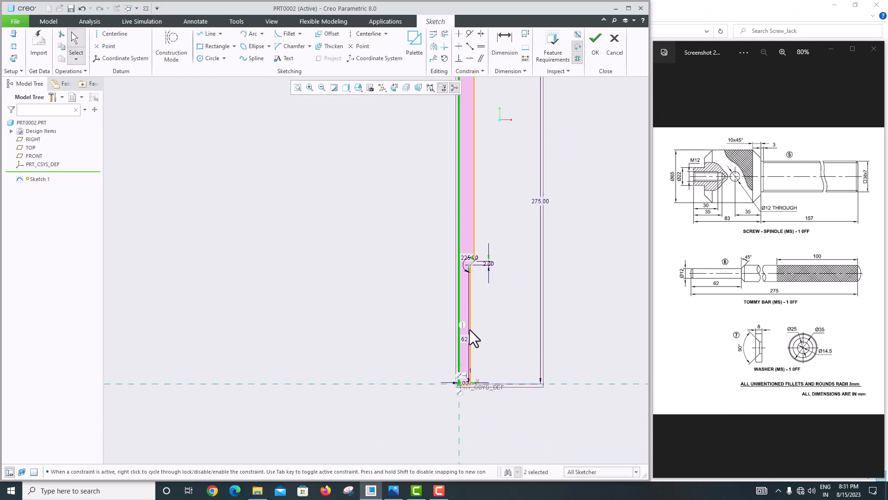
pyautogui.click(595, 44)
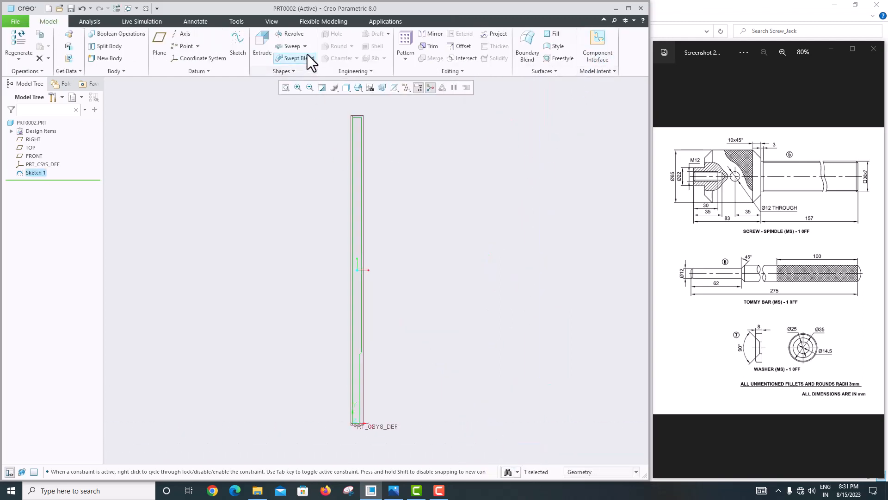
# Leave the Revolve that lacks an axis and reopen the profile sketch for editing.
pyautogui.click(293, 34)
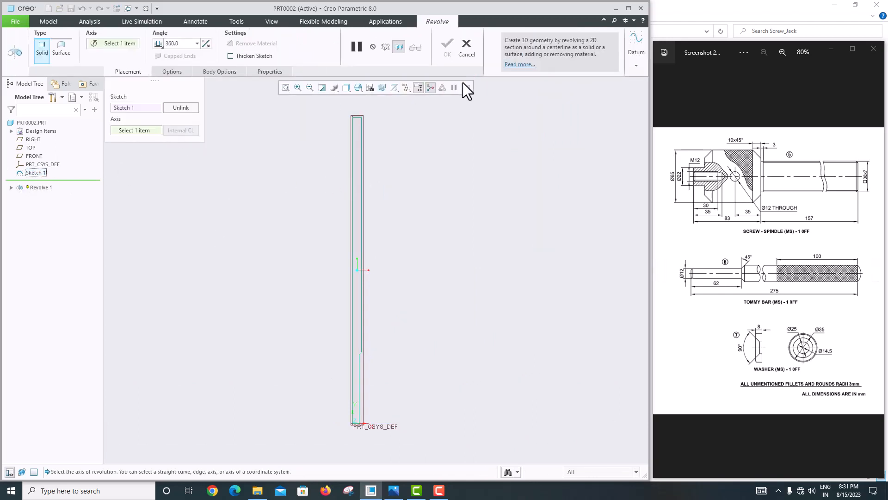
pyautogui.click(466, 44)
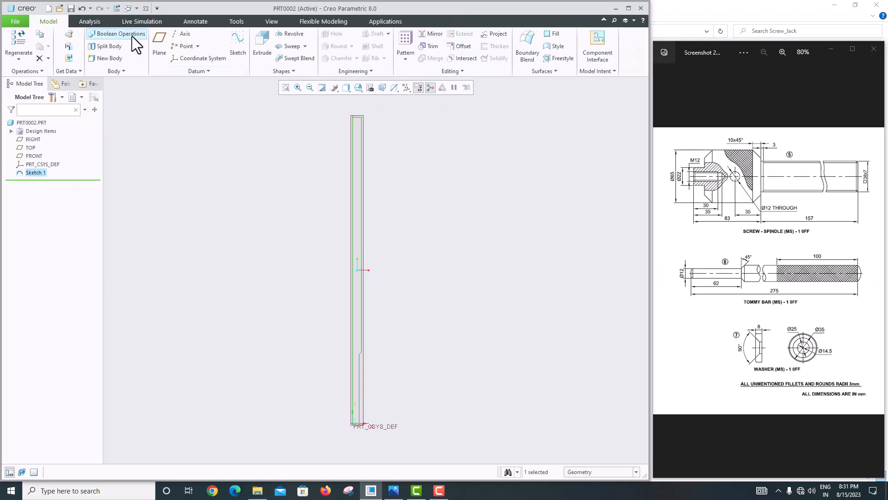
pyautogui.rightClick(35, 174)
pyautogui.click(55, 128)
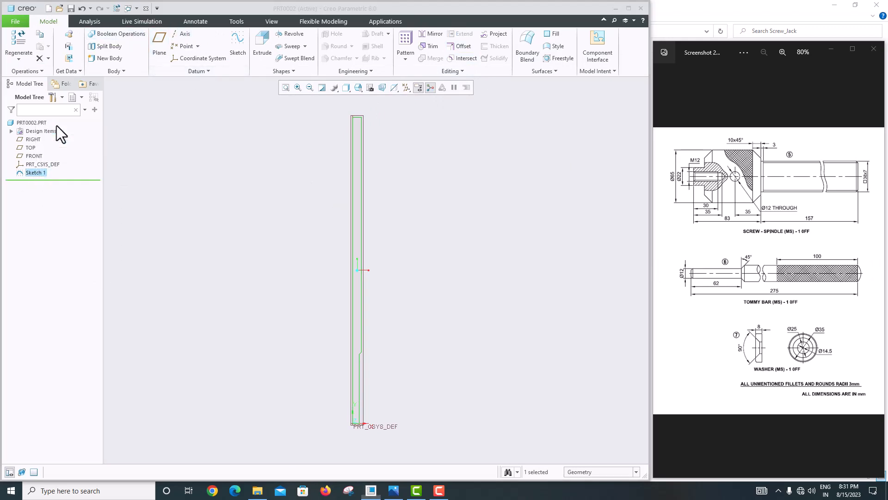
# Add a vertical datum centerline along the profile's edge on the vertical reference and finish the sketch.
pyautogui.click(113, 34)
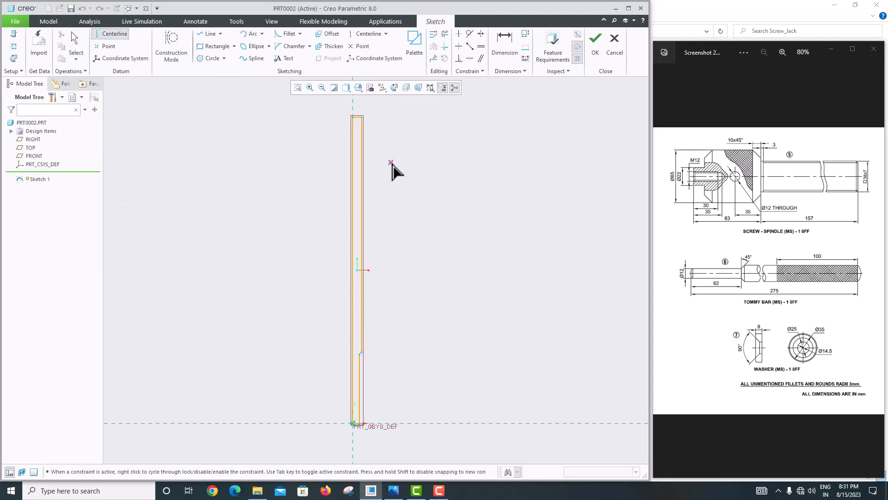
pyautogui.click(358, 189)
pyautogui.middleClick(385, 188)
pyautogui.click(349, 193)
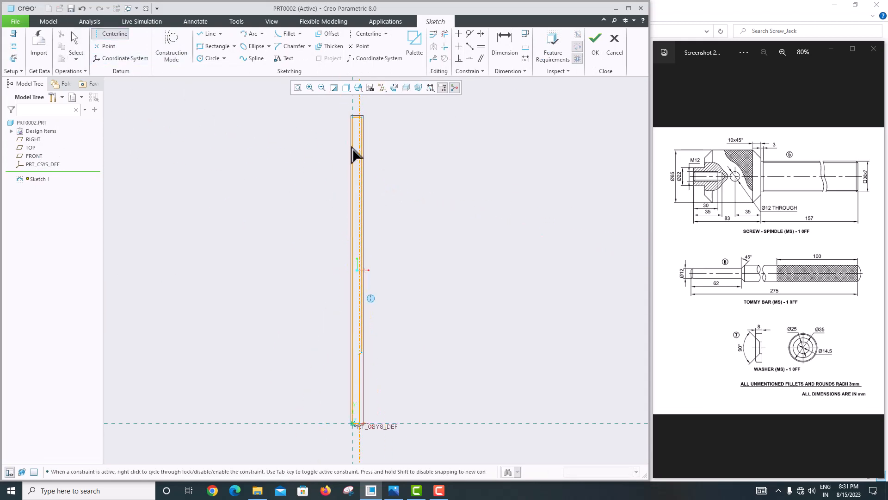
pyautogui.middleClick(373, 160)
pyautogui.scroll(-3, 352, 195)
pyautogui.scroll(-3, 354, 217)
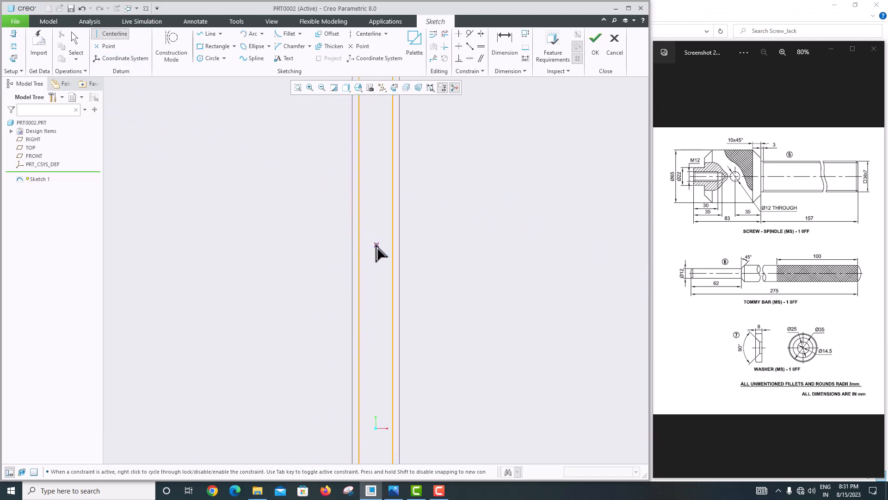
pyautogui.click(359, 217)
pyautogui.middleClick(477, 213)
pyautogui.scroll(5, 445, 265)
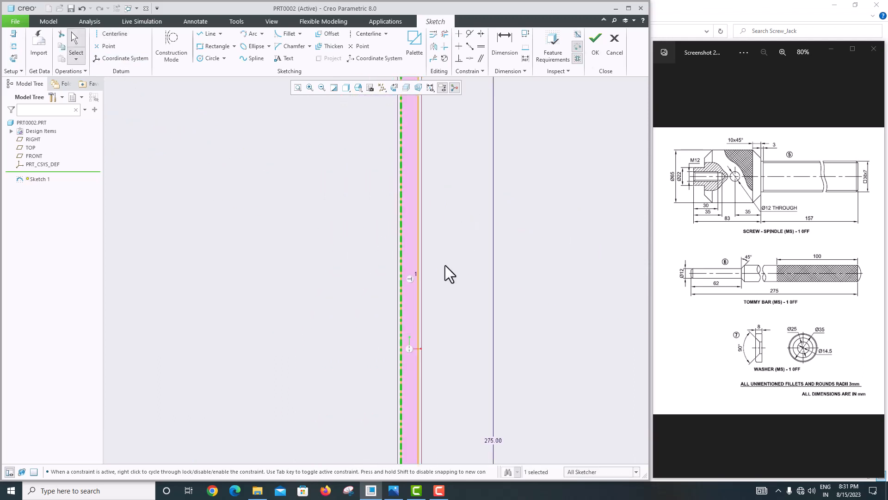
pyautogui.click(592, 51)
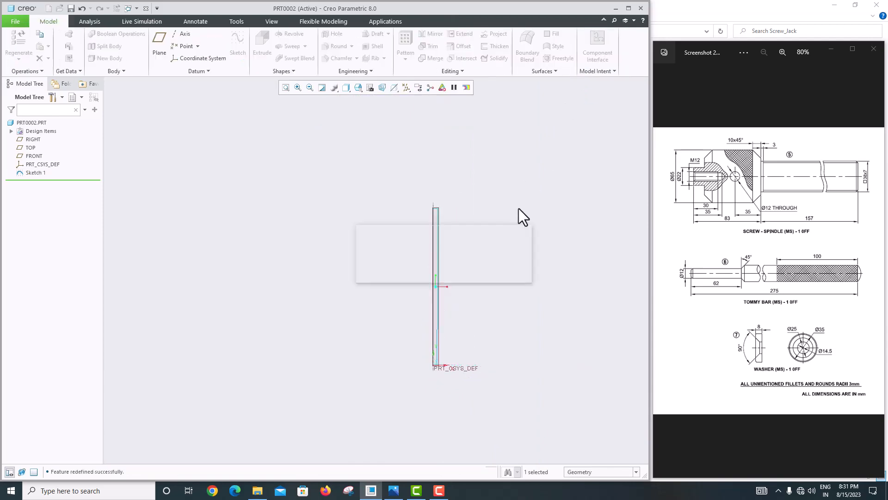
# Revolve the profile 360° about its internal centerline as a solid and inspect both ends of the bar.
pyautogui.click(292, 35)
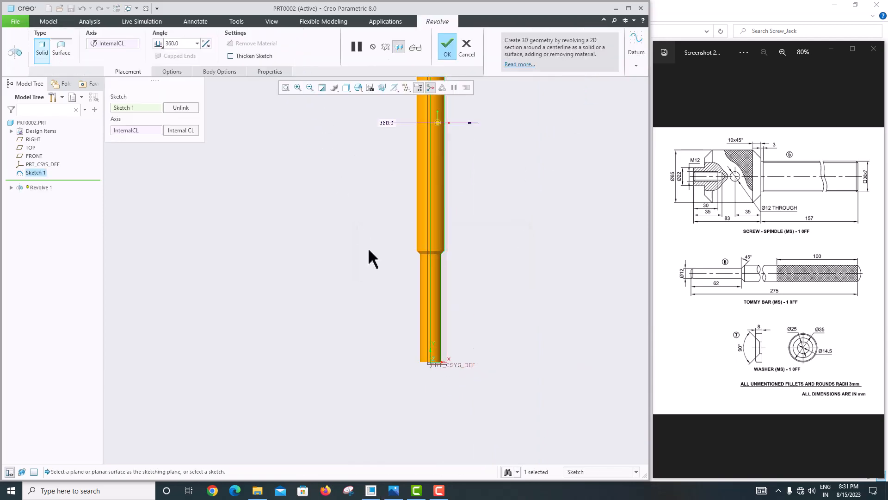
pyautogui.moveTo(368, 247); pyautogui.dragTo(433, 233, button='middle')
pyautogui.middleClick(401, 291)
pyautogui.scroll(-5, 346, 233)
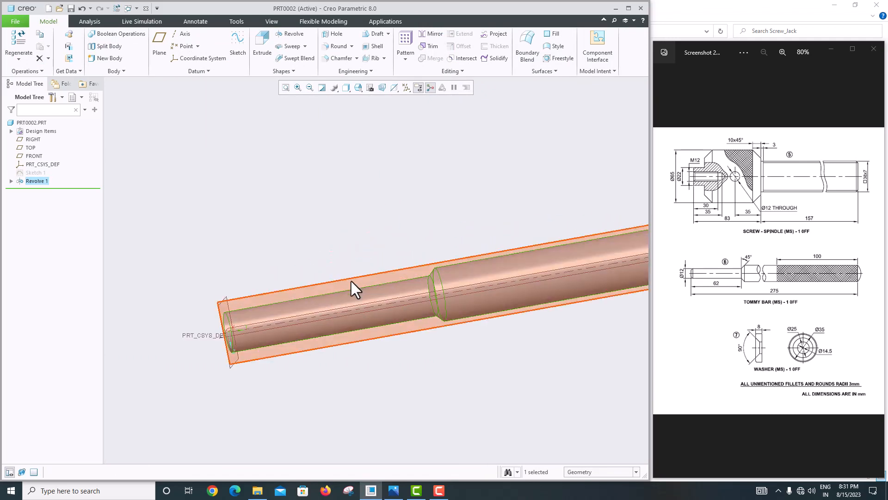
pyautogui.scroll(3, 351, 281)
pyautogui.moveTo(361, 289); pyautogui.dragTo(519, 300, button='middle')
pyautogui.scroll(-3, 496, 317)
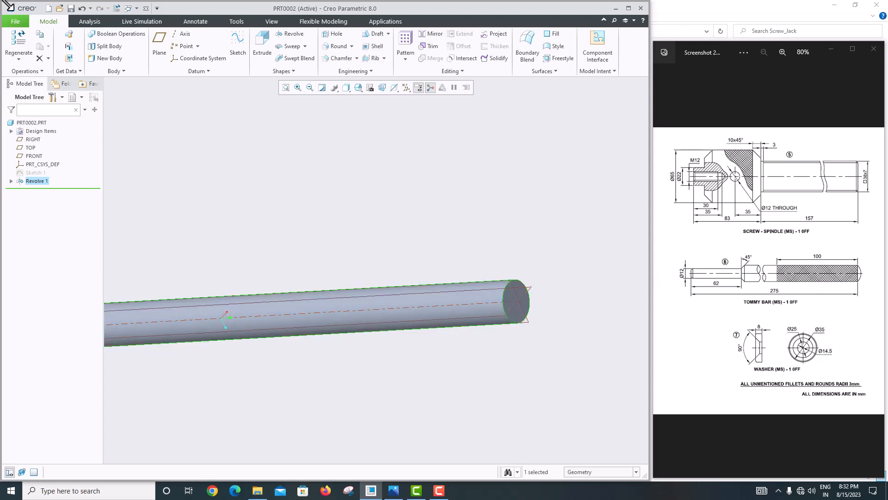
# Save a copy of the part as Tommy_bar in the Screw_Jack folder.
pyautogui.click(15, 21)
pyautogui.moveTo(35, 89)
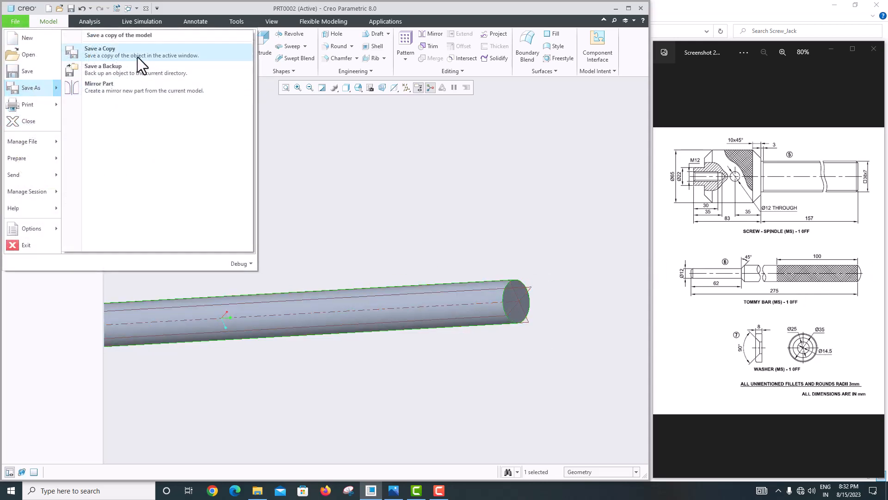
pyautogui.click(138, 54)
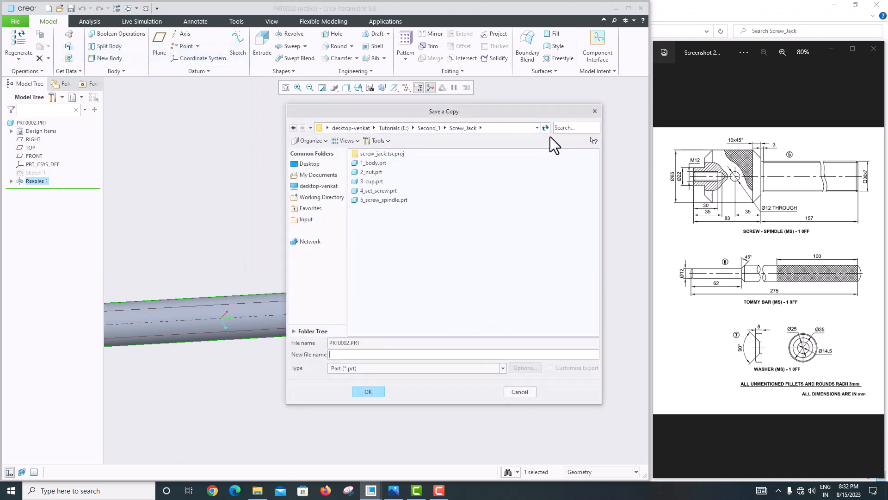
pyautogui.click(343, 355)
pyautogui.write('Tommy_bar')
pyautogui.press('Return')
# Enlarge the washer in the reference drawing and close the tommy bar part.
pyautogui.scroll(2, 795, 368)
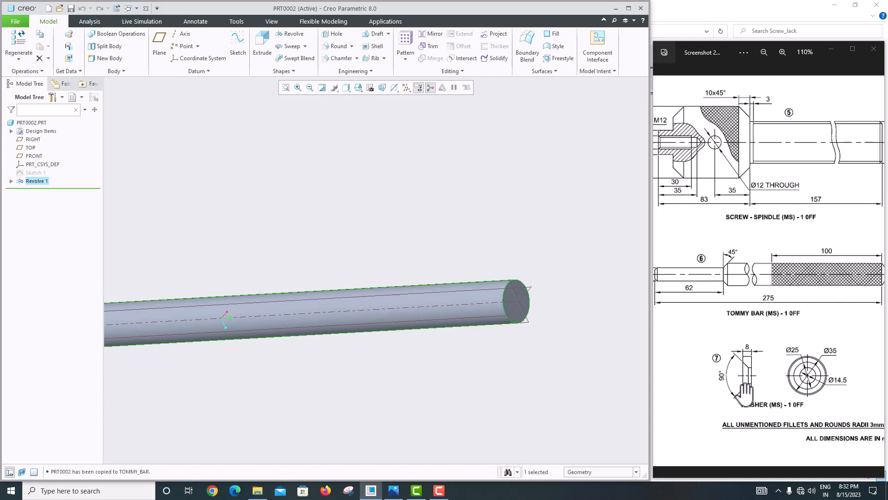
pyautogui.click(16, 23)
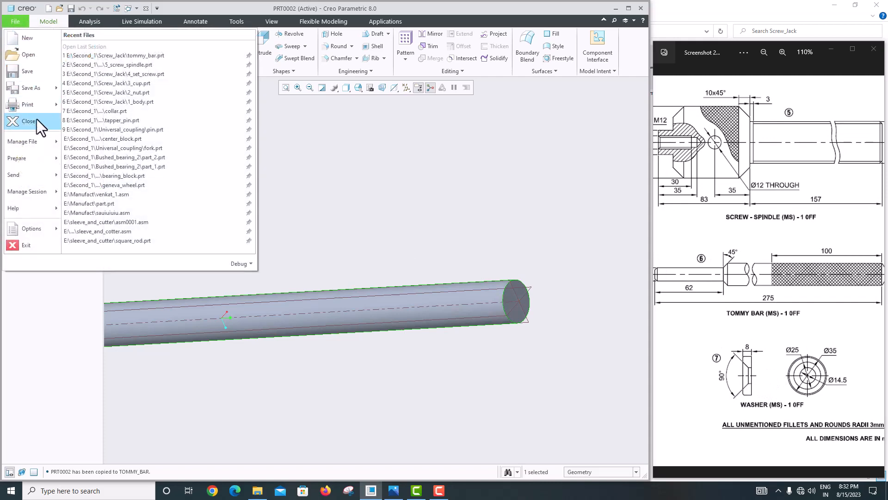
pyautogui.click(37, 119)
# Create a new solid part from the mmns_part_solid_abs template instead of the default one.
pyautogui.click(14, 45)
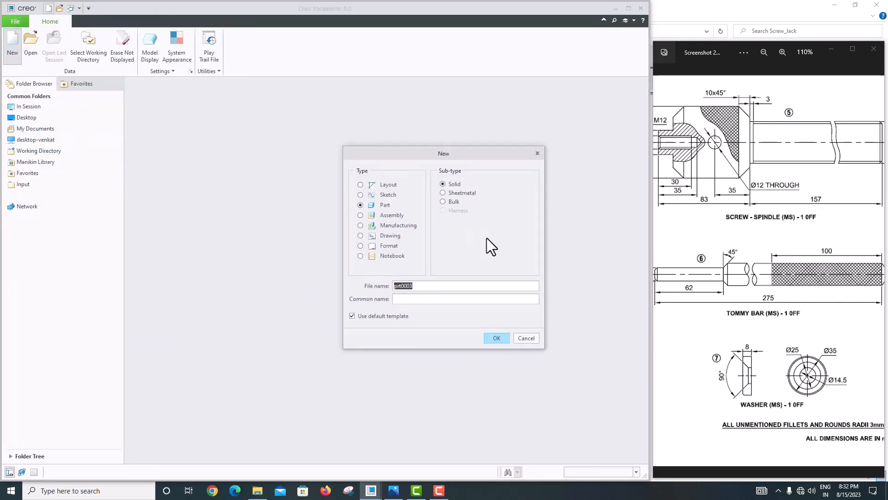
pyautogui.click(393, 316)
pyautogui.click(489, 341)
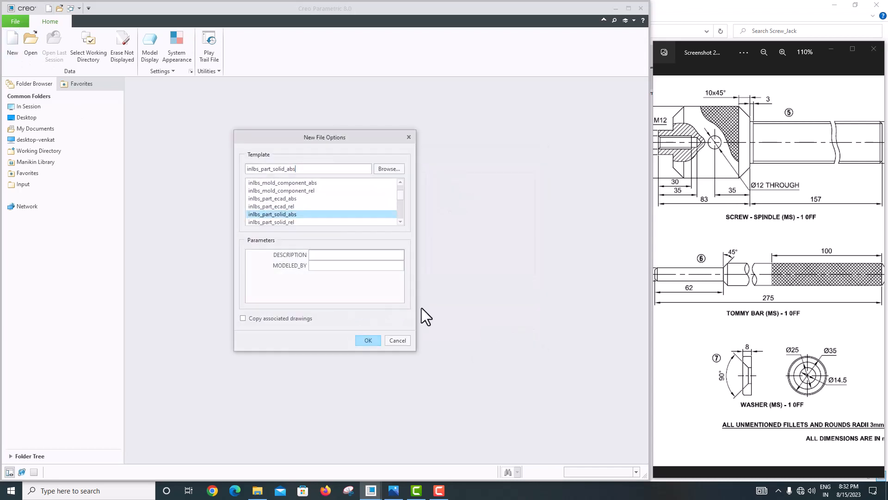
pyautogui.scroll(-3, 272, 222)
pyautogui.click(273, 219)
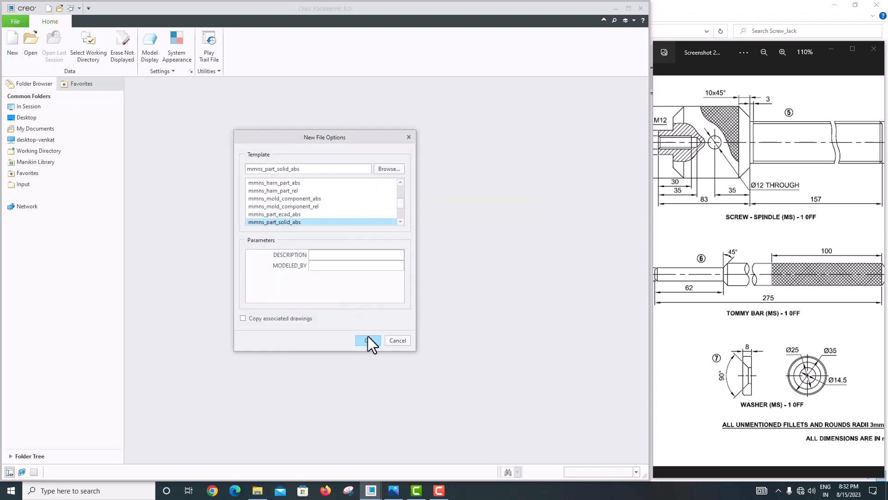
pyautogui.click(368, 340)
# Start a sketch on the FRONT plane and orient the view parallel to it.
pyautogui.click(271, 205)
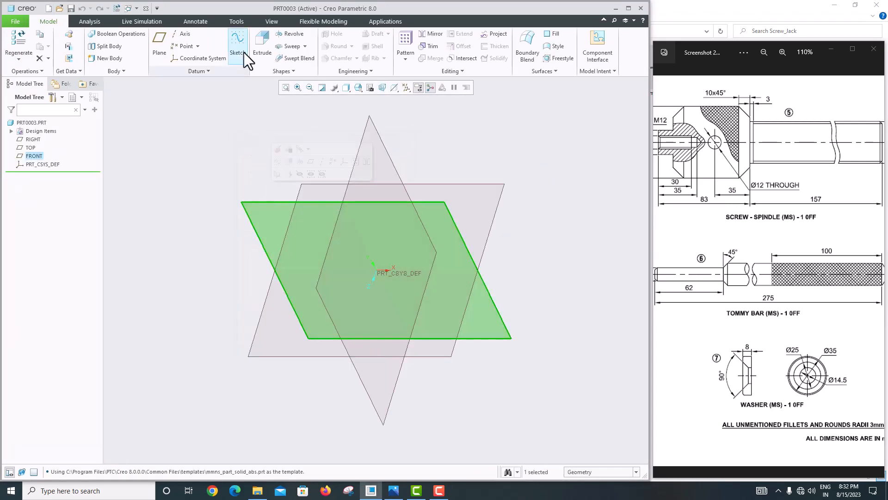
pyautogui.click(245, 52)
pyautogui.click(390, 87)
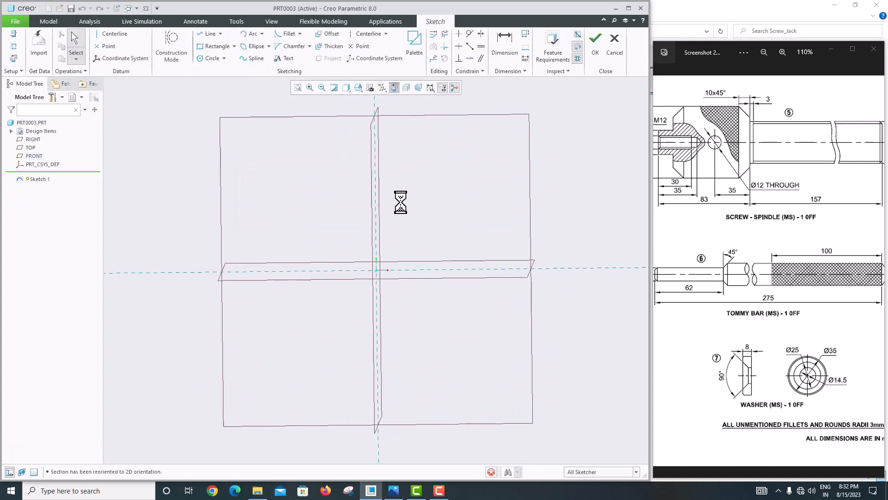
pyautogui.scroll(-3, 409, 276)
pyautogui.scroll(2, 532, 282)
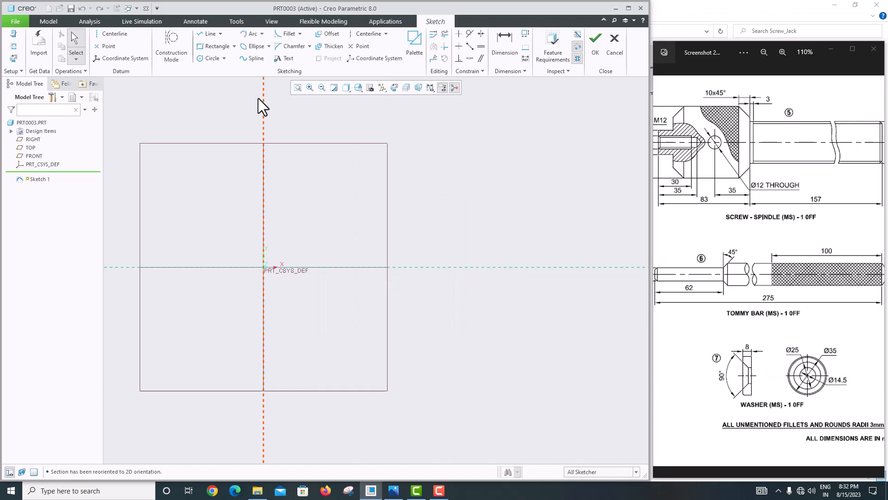
pyautogui.click(209, 33)
pyautogui.click(264, 267)
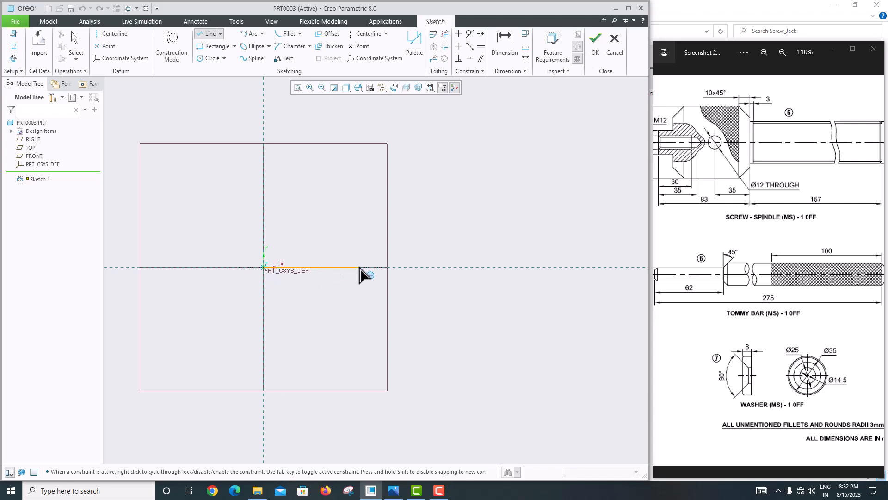
pyautogui.press('Escape')
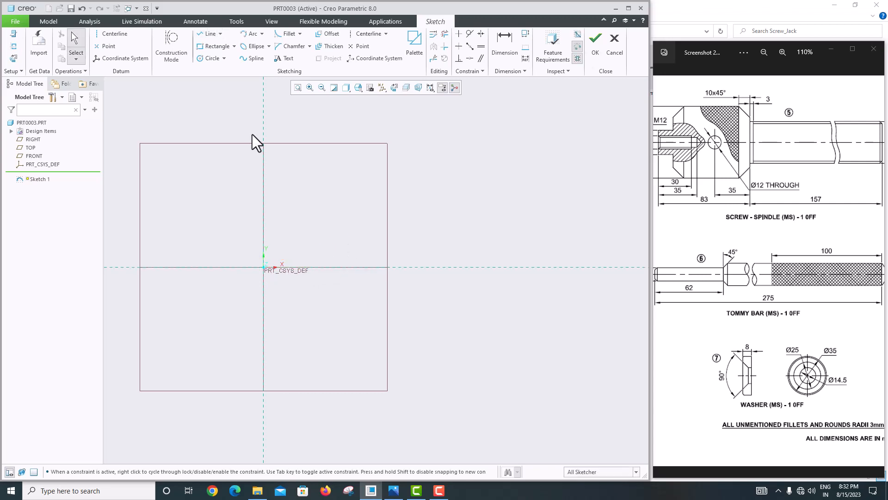
# Add a datum centerline on the vertical reference and draw a line about 39 mm long on the horizontal reference, starting about 27 mm from it.
pyautogui.click(114, 34)
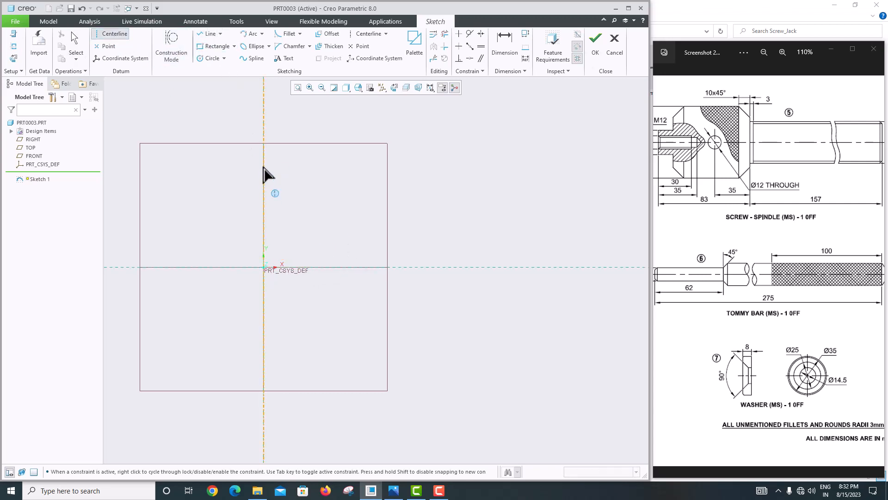
pyautogui.middleClick(309, 201)
pyautogui.click(206, 34)
pyautogui.scroll(-4, 289, 283)
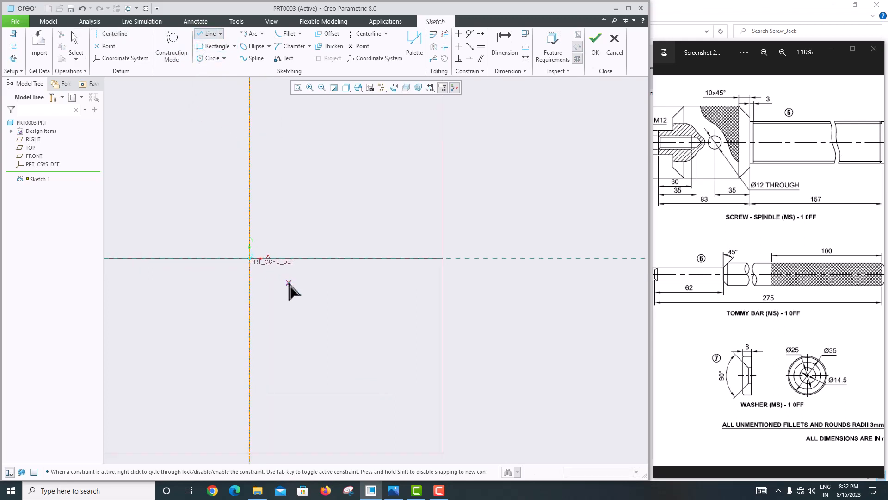
pyautogui.click(259, 245)
pyautogui.click(306, 245)
pyautogui.middleClick(313, 220)
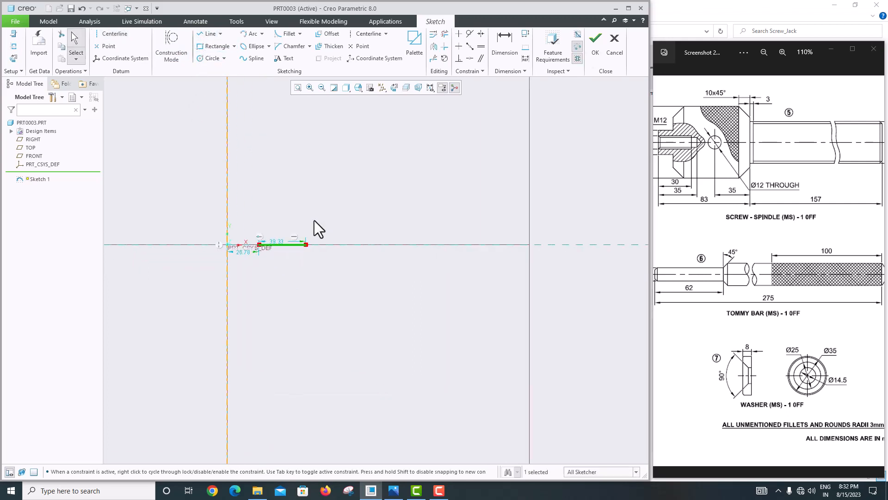
pyautogui.scroll(-1, 238, 255)
pyautogui.scroll(-1, 238, 255)
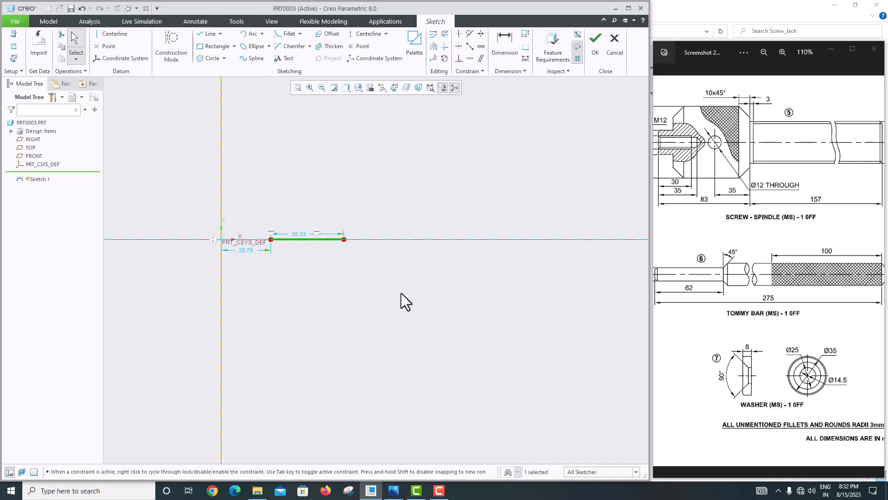
# Dimension the line's inner endpoint as a diameter about the centerline and set it to 14.5 mm.
pyautogui.click(512, 41)
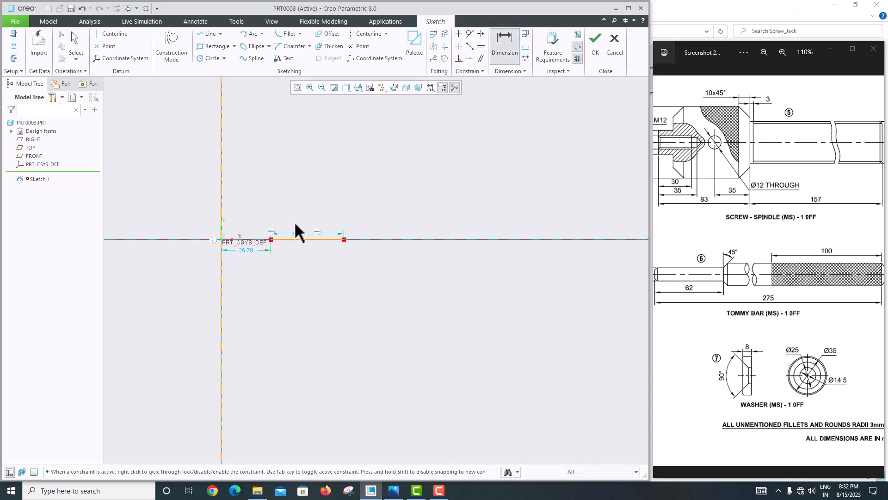
pyautogui.click(230, 217)
pyautogui.click(271, 239)
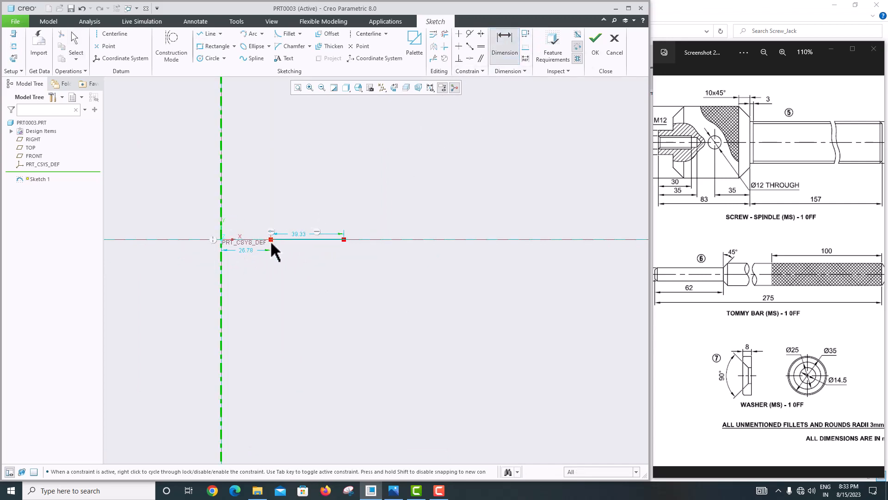
pyautogui.middleClick(244, 217)
pyautogui.write('14')
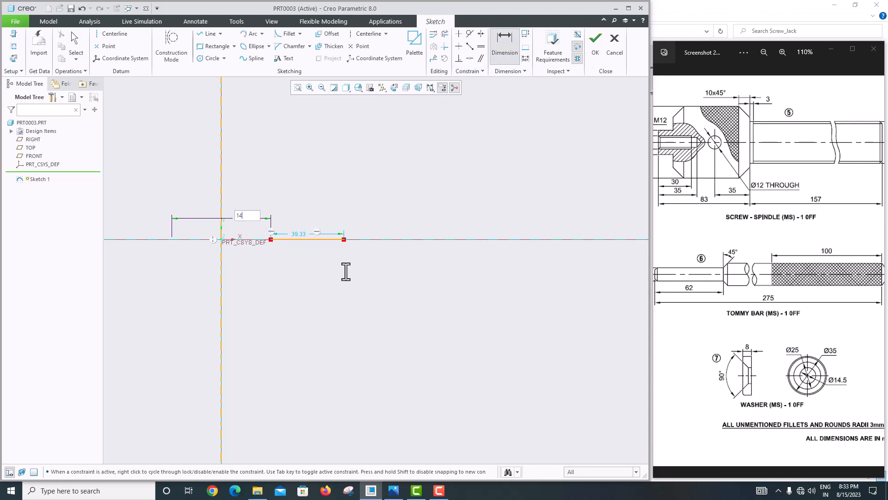
pyautogui.write('.5')
pyautogui.press('Return')
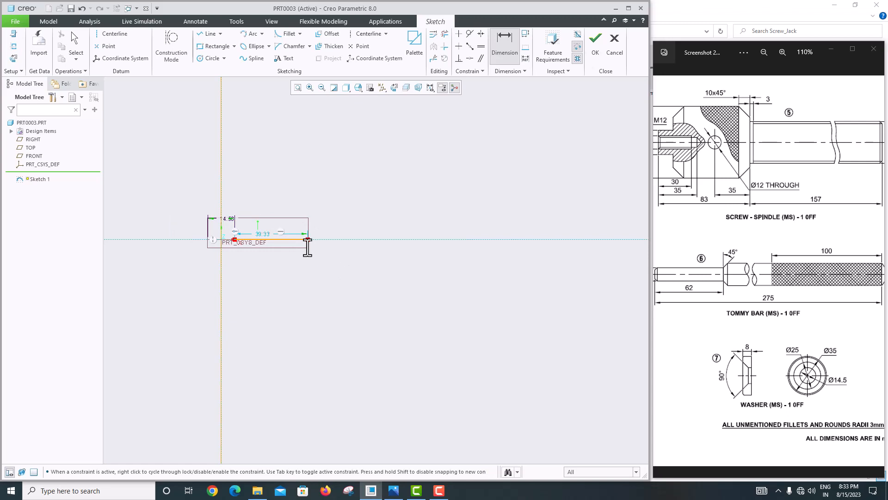
# Dimension the line's outer endpoint as a diameter about the centerline and set it to 25 mm.
pyautogui.click(507, 44)
pyautogui.click(219, 262)
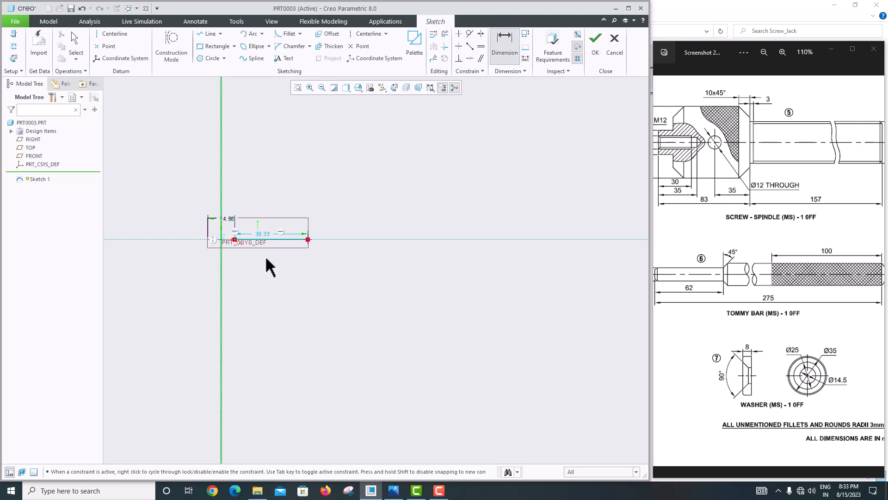
pyautogui.click(308, 239)
pyautogui.middleClick(273, 265)
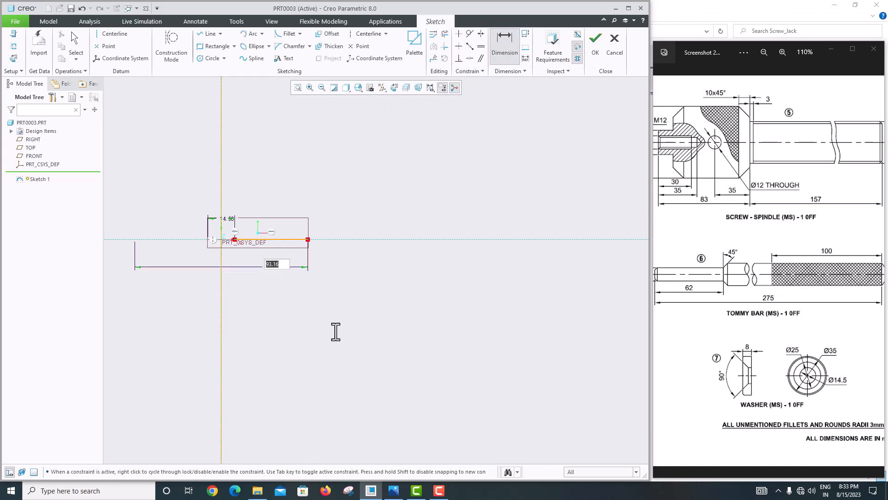
pyautogui.write('25')
pyautogui.press('Return')
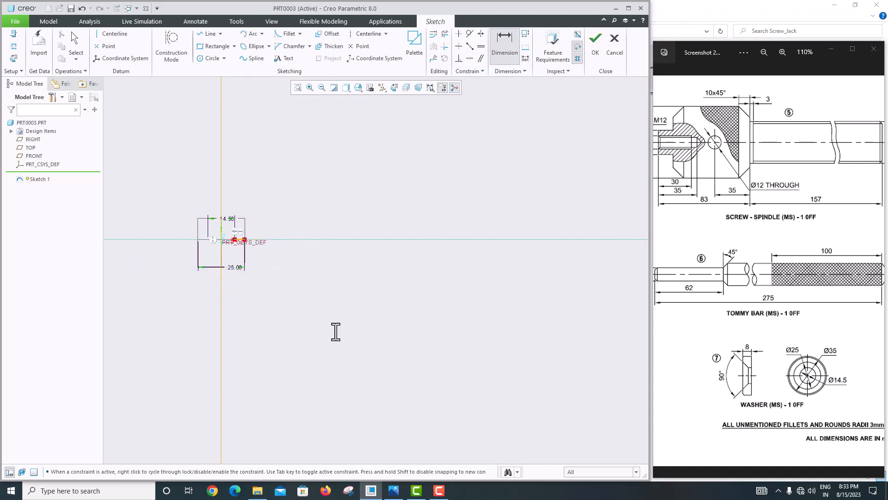
# Draw a vertical line about 8.5 mm long upward from the outer end of the horizontal line.
pyautogui.click(296, 88)
pyautogui.click(378, 322)
pyautogui.scroll(4, 382, 336)
pyautogui.scroll(-2, 461, 293)
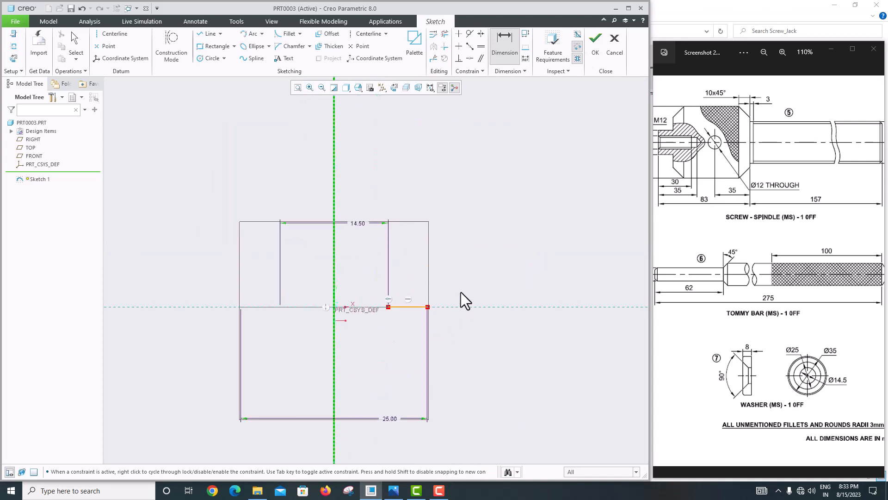
pyautogui.click(203, 35)
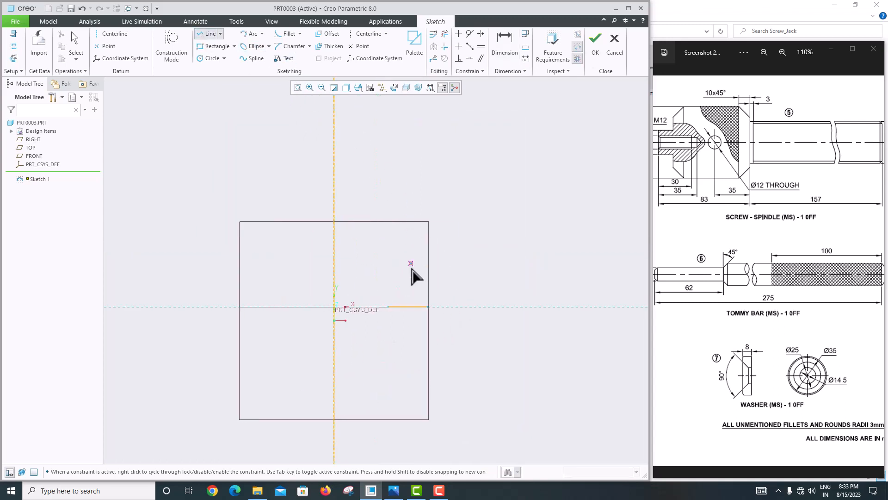
pyautogui.click(428, 307)
pyautogui.click(426, 243)
pyautogui.middleClick(398, 248)
pyautogui.middleClick(398, 248)
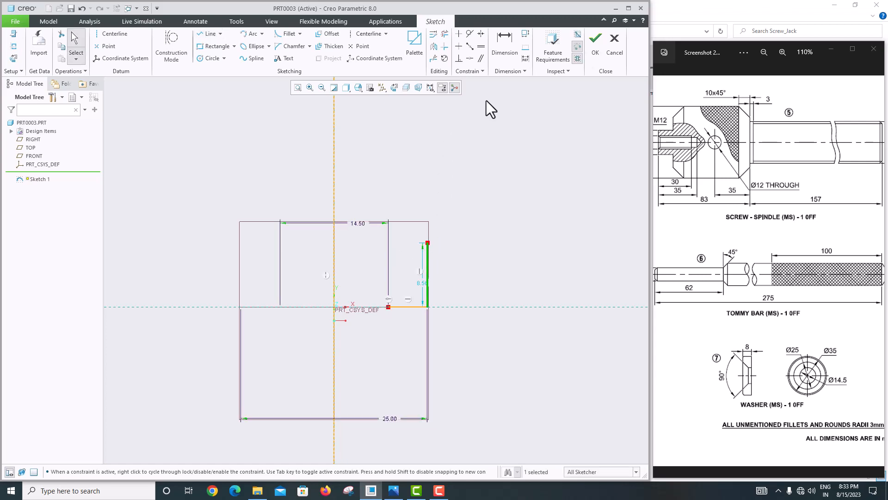
# Set the height of the vertical outer line to 8 mm.
pyautogui.click(505, 42)
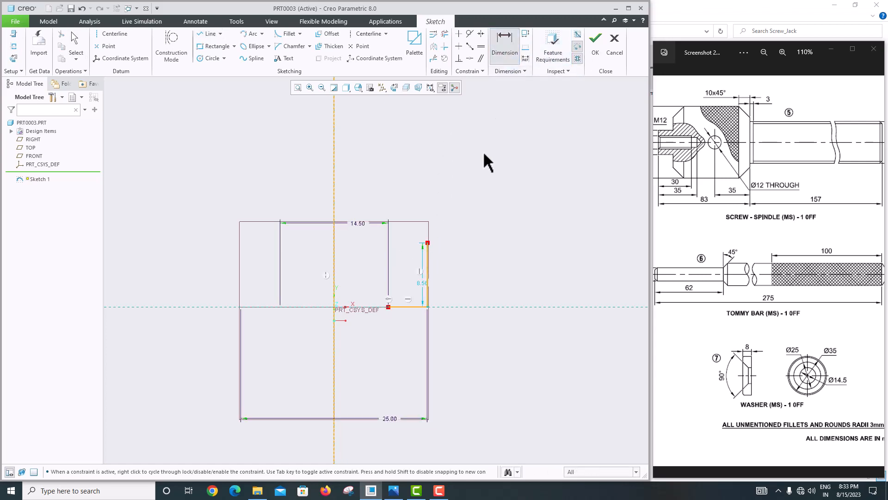
pyautogui.doubleClick(422, 283)
pyautogui.write('8')
pyautogui.press('Return')
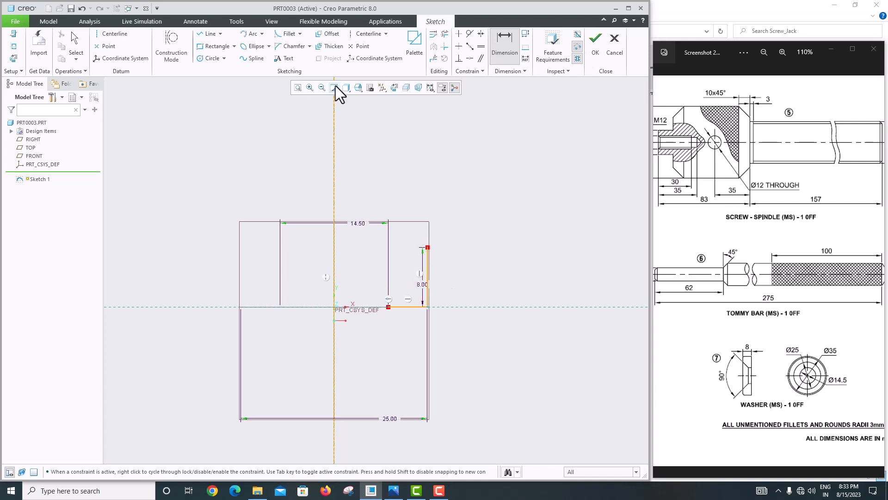
pyautogui.click(208, 34)
pyautogui.click(428, 248)
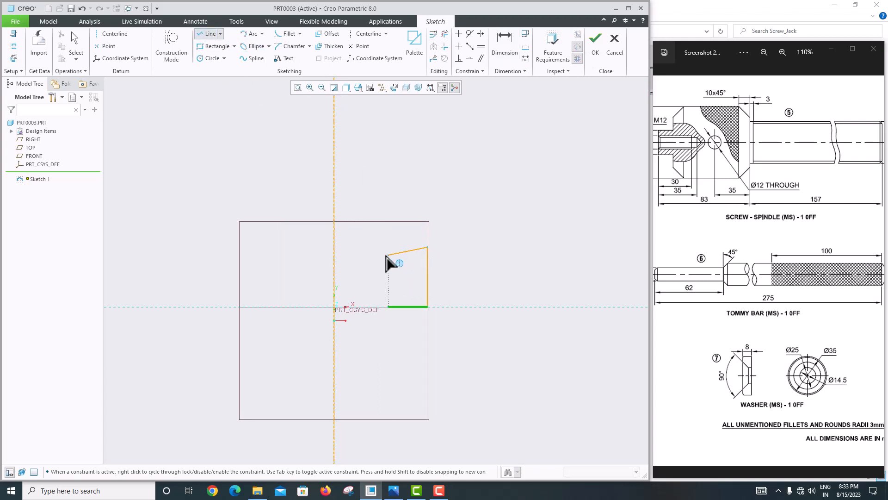
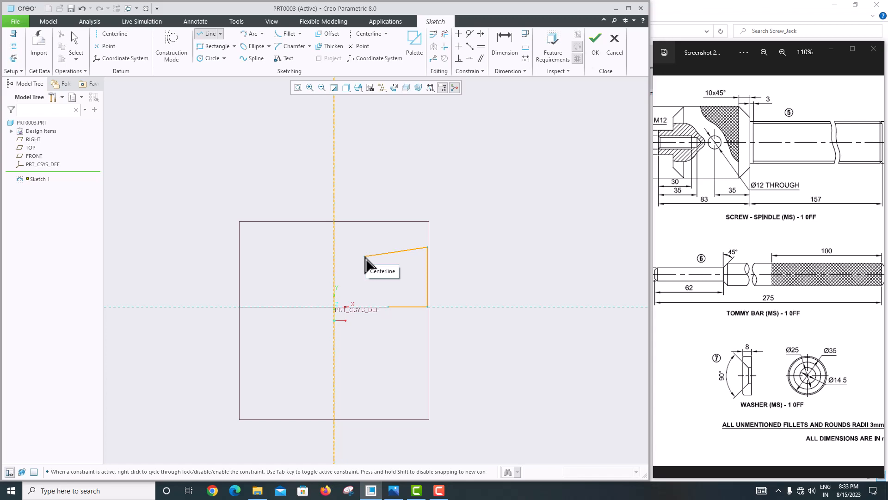
pyautogui.middleClick(365, 257)
pyautogui.middleClick(362, 258)
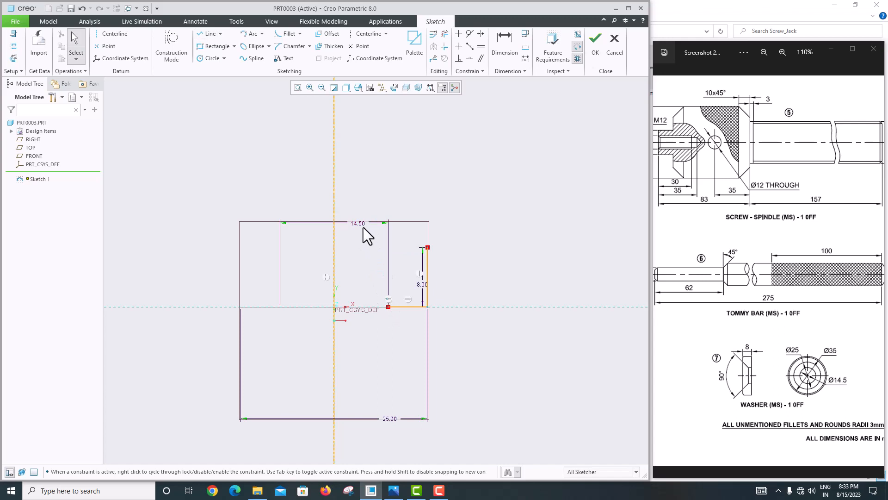
# Move the 14.5 mm diameter dimension close to the base line and set the outer diameter to 35 mm.
pyautogui.moveTo(362, 224); pyautogui.dragTo(365, 307)
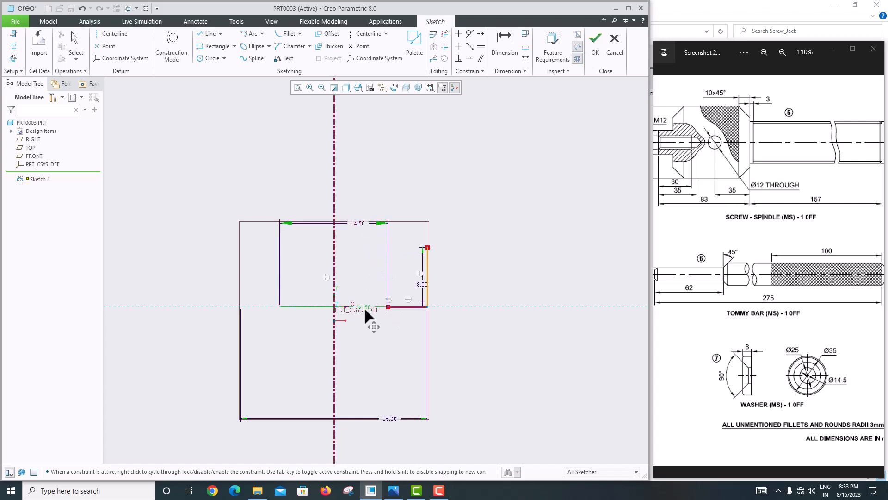
pyautogui.doubleClick(390, 419)
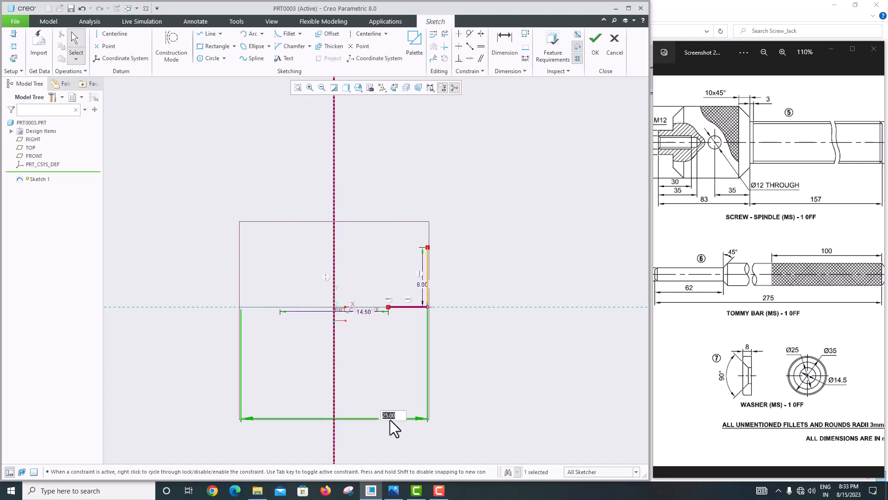
pyautogui.write('35')
pyautogui.press('Return')
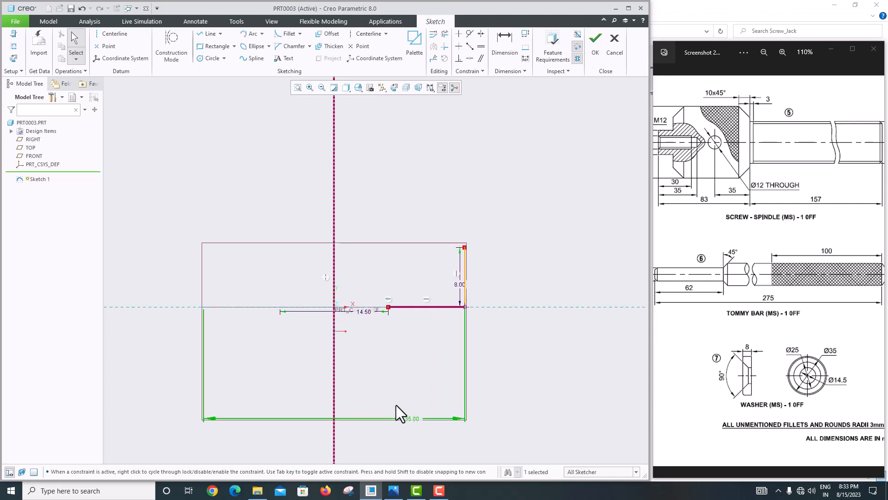
# Draw a horizontal line about 5.5 mm long inward from the upper end of the 8 mm vertical outer line.
pyautogui.click(207, 35)
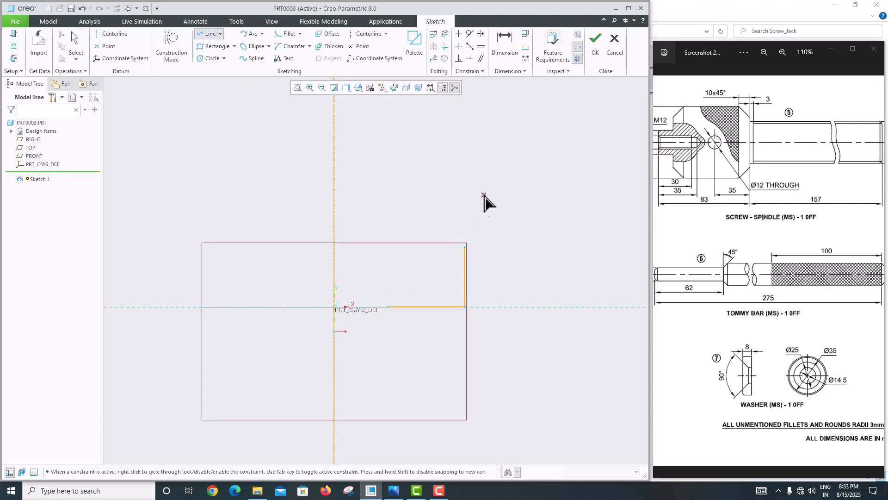
pyautogui.click(465, 247)
pyautogui.click(423, 247)
pyautogui.middleClick(424, 232)
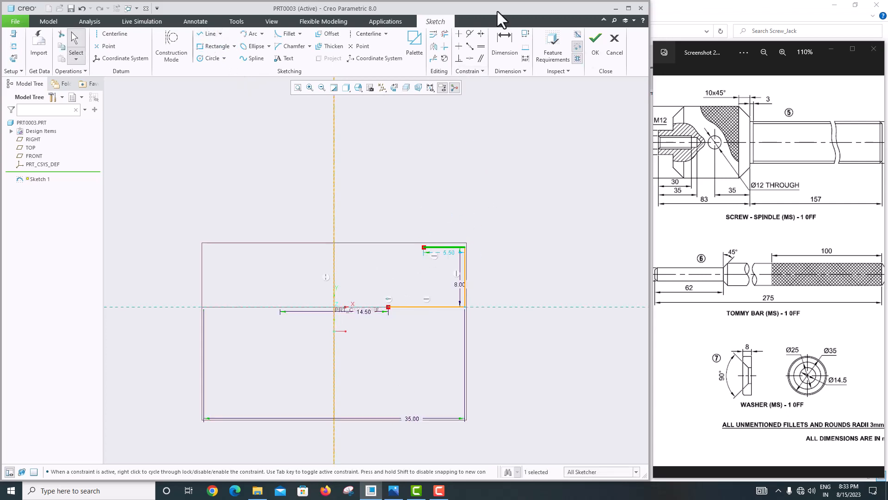
# Dimension the upper line's inner endpoint as a diameter about the centerline and set it to 25 mm.
pyautogui.click(504, 42)
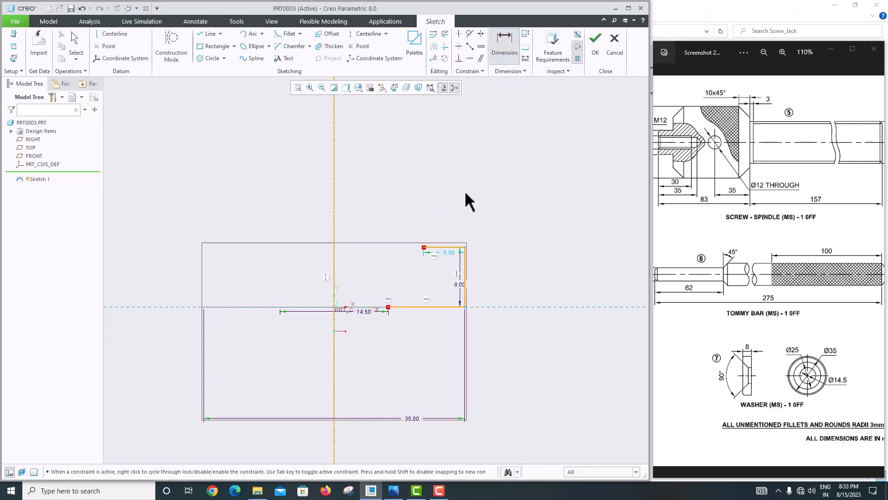
pyautogui.click(425, 246)
pyautogui.click(334, 220)
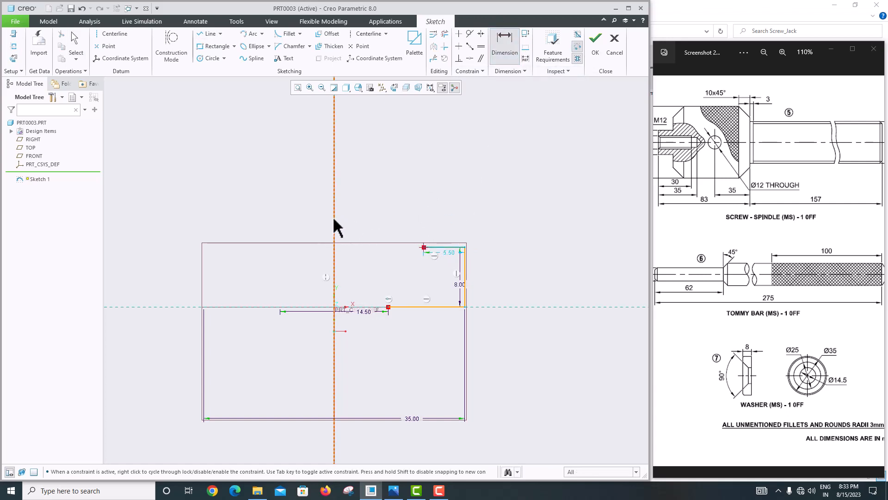
pyautogui.click(424, 247)
pyautogui.middleClick(386, 221)
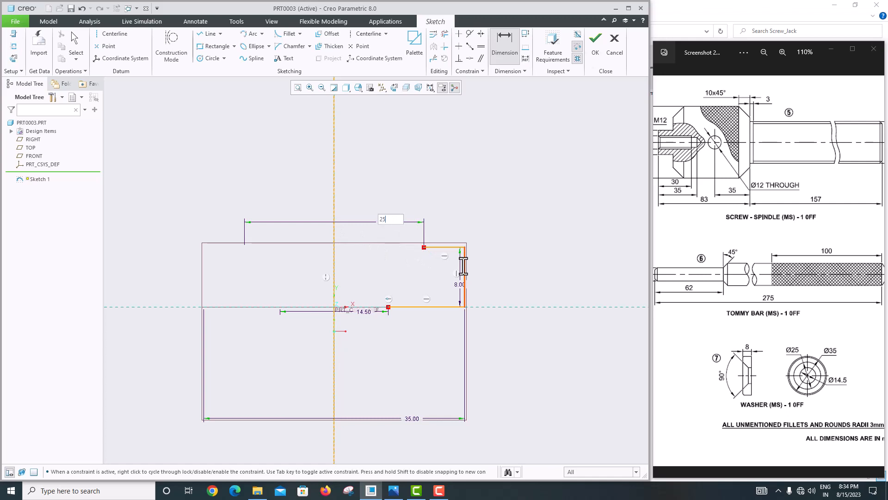
pyautogui.write('25')
pyautogui.press('Return')
# Close the profile with a sloped line at about 134° to the upper line and a short vertical line down to the base line's inner end.
pyautogui.click(209, 34)
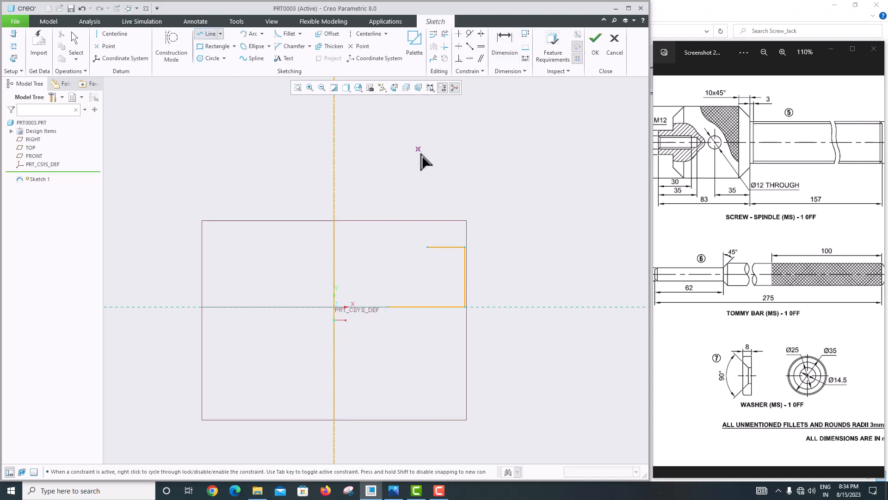
pyautogui.click(427, 247)
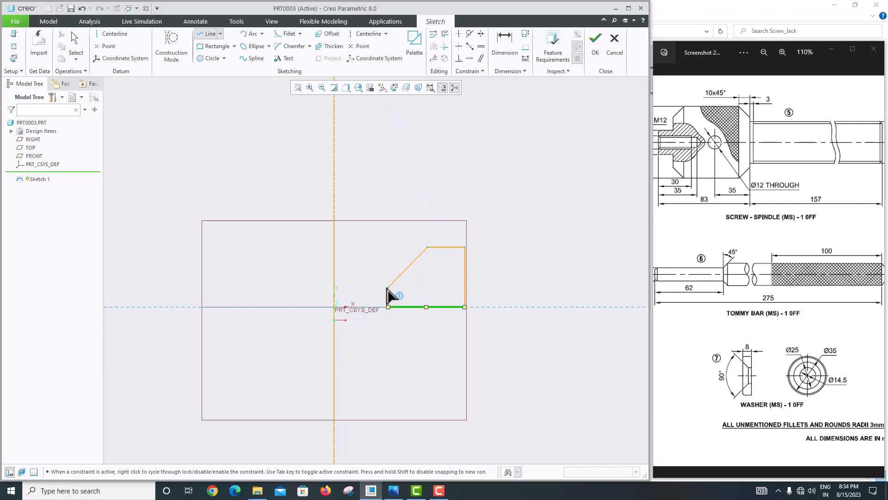
pyautogui.click(387, 288)
pyautogui.click(389, 308)
pyautogui.middleClick(383, 303)
pyautogui.middleClick(383, 303)
# Dimension the short vertical inner edge of the washer profile and set its height to 2 mm.
pyautogui.scroll(-3, 383, 303)
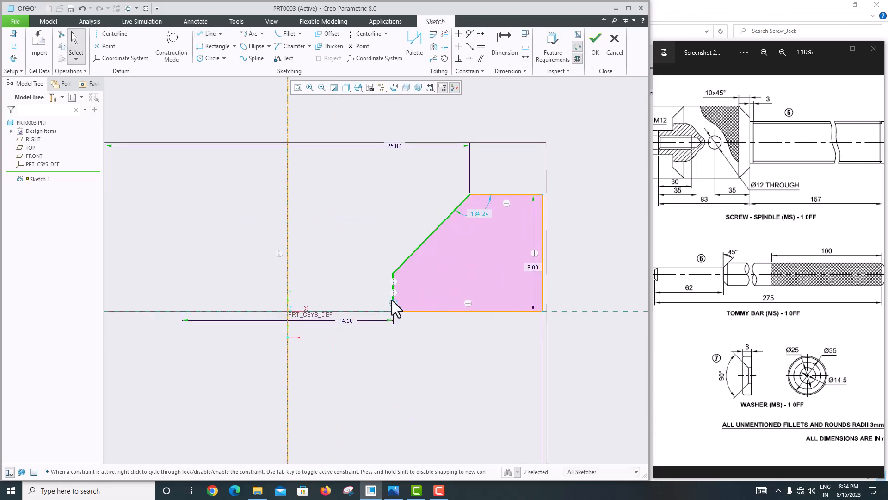
pyautogui.click(460, 279)
pyautogui.click(499, 53)
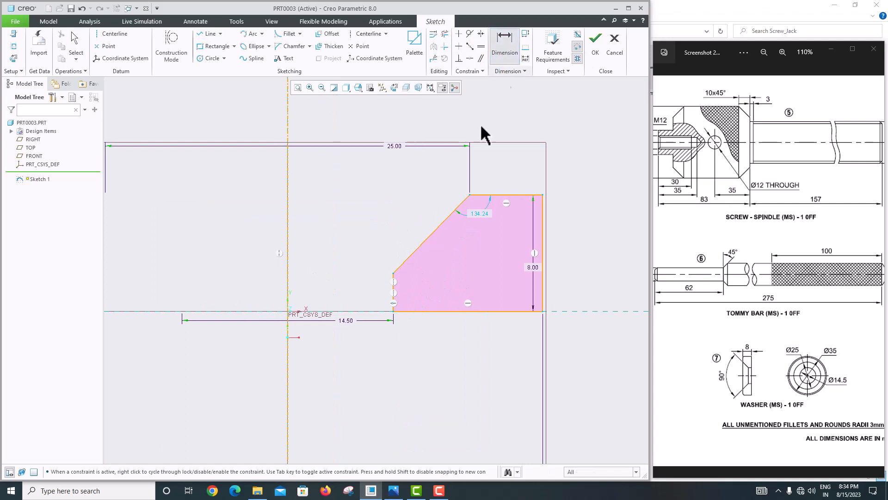
pyautogui.click(394, 293)
pyautogui.middleClick(376, 287)
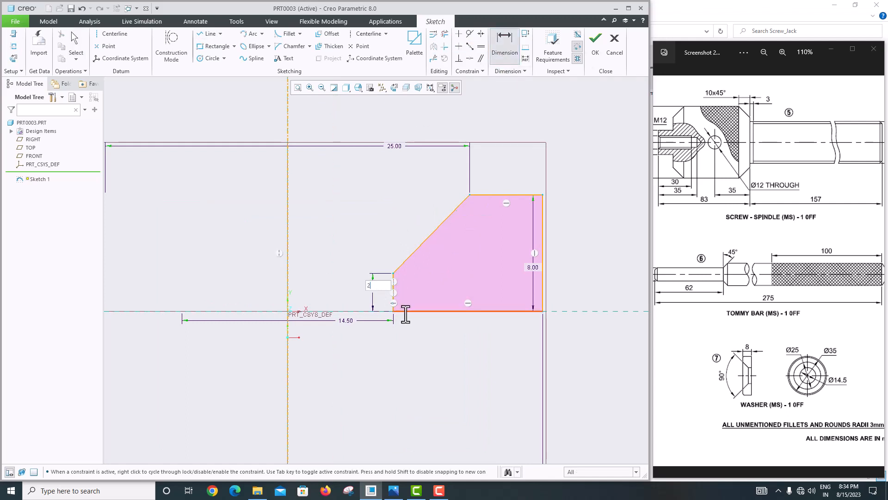
pyautogui.write('2')
pyautogui.press('Return')
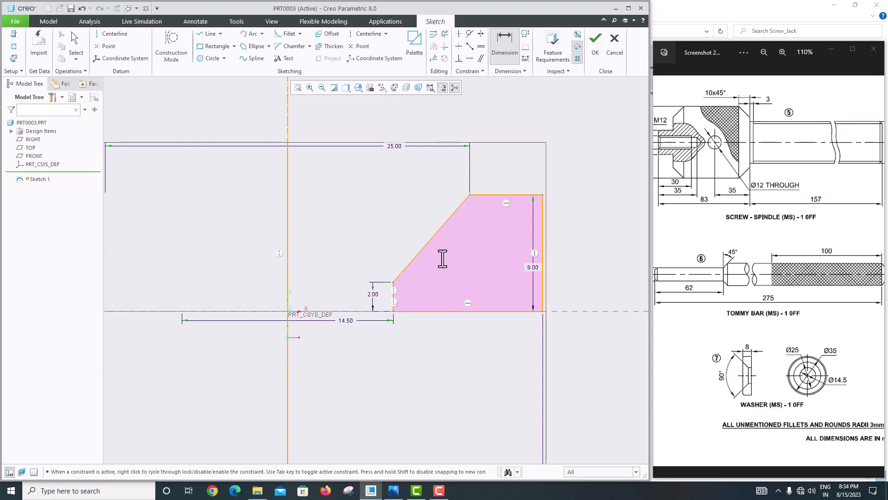
# Finish the sketch and revolve the washer profile 360° about its internal centerline as a solid.
pyautogui.click(597, 44)
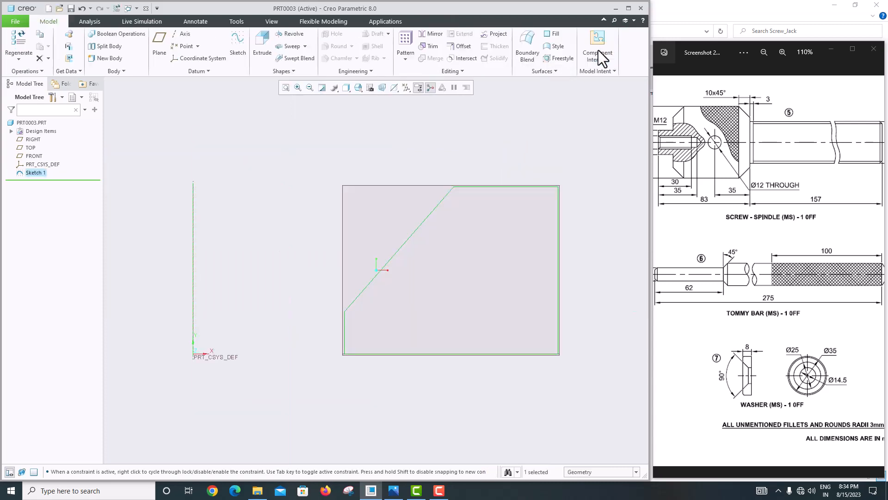
pyautogui.click(282, 32)
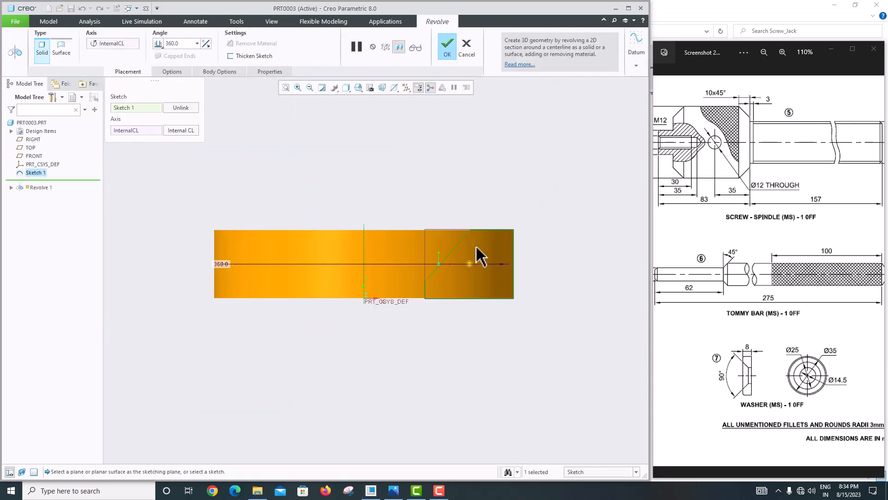
pyautogui.middleClick(423, 273)
pyautogui.moveTo(383, 272); pyautogui.dragTo(373, 188, button='middle')
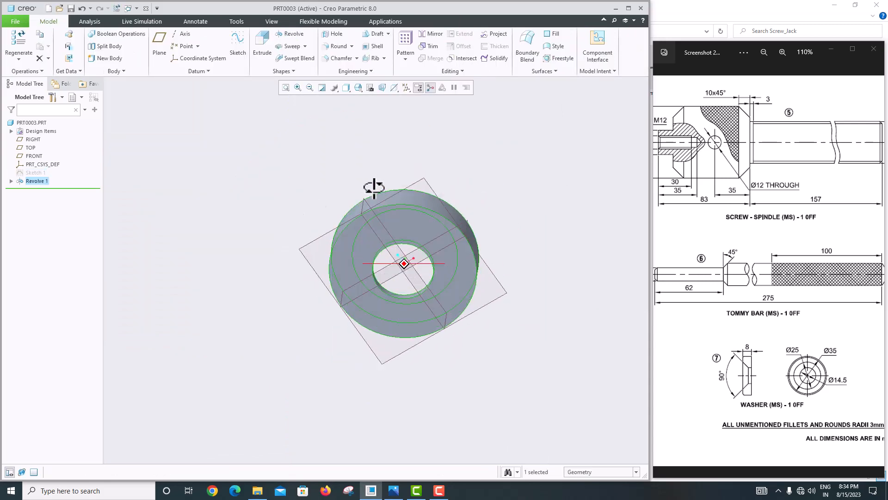
pyautogui.hotkey('ctrl', 'd')
# Start saving the washer part under a new name.
pyautogui.click(16, 22)
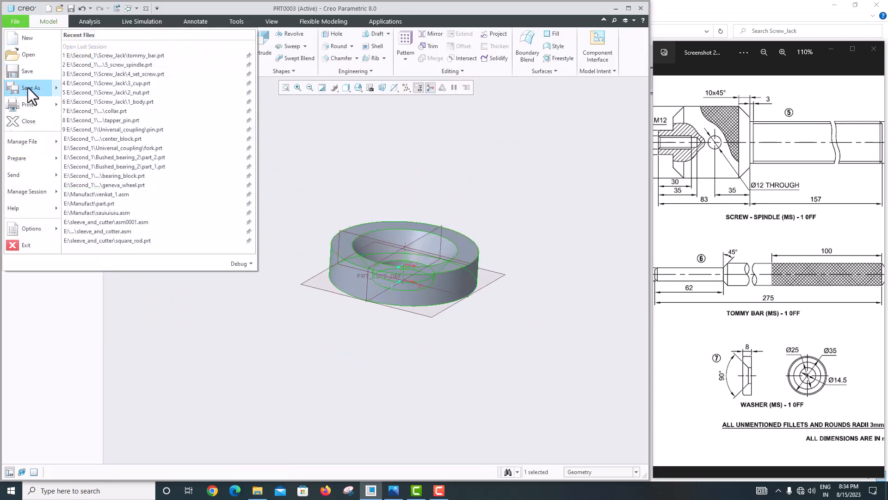
# Save a copy of the washer part as 7_washer in the Screw_Jack folder and close the original part.
pyautogui.moveTo(29, 90)
pyautogui.click(86, 73)
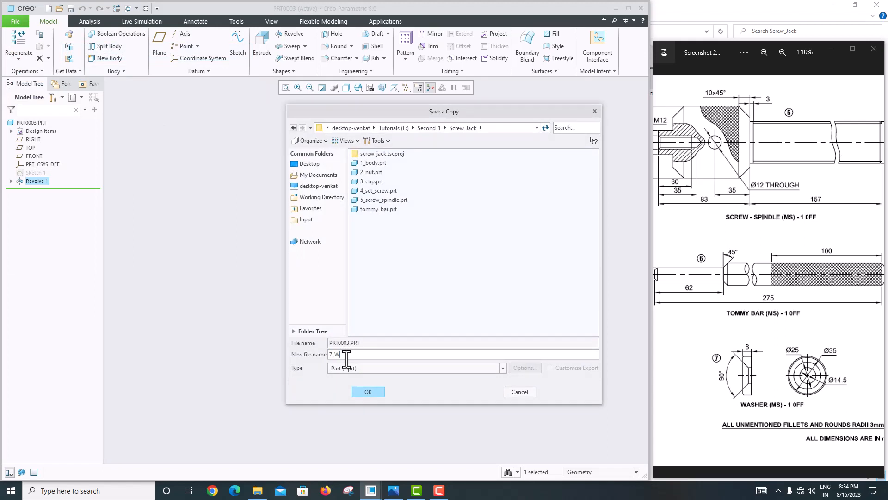
pyautogui.press('Return')
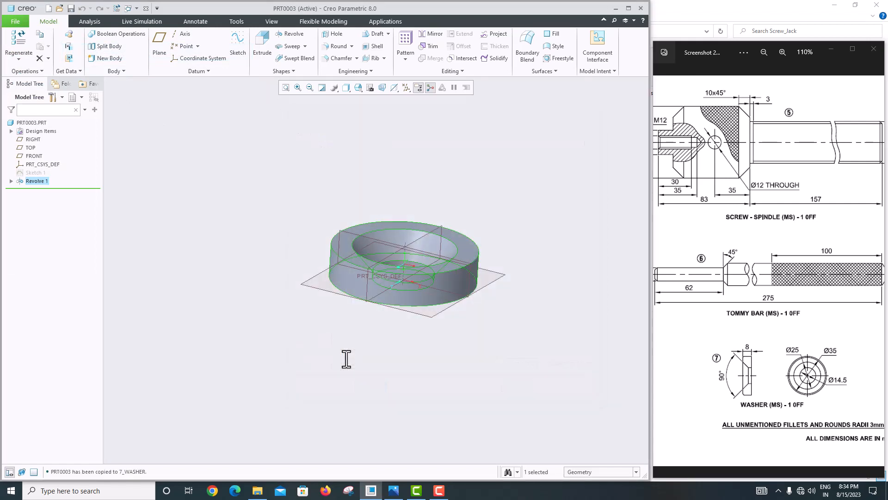
pyautogui.click(13, 21)
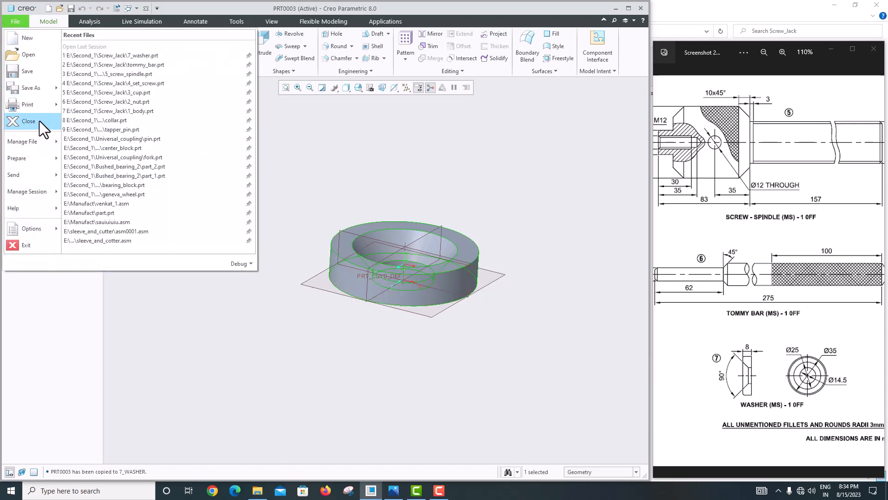
pyautogui.click(37, 123)
# Create a new design assembly named asm0001 from the mmns_asm_design_abs template instead of the default one.
pyautogui.click(11, 44)
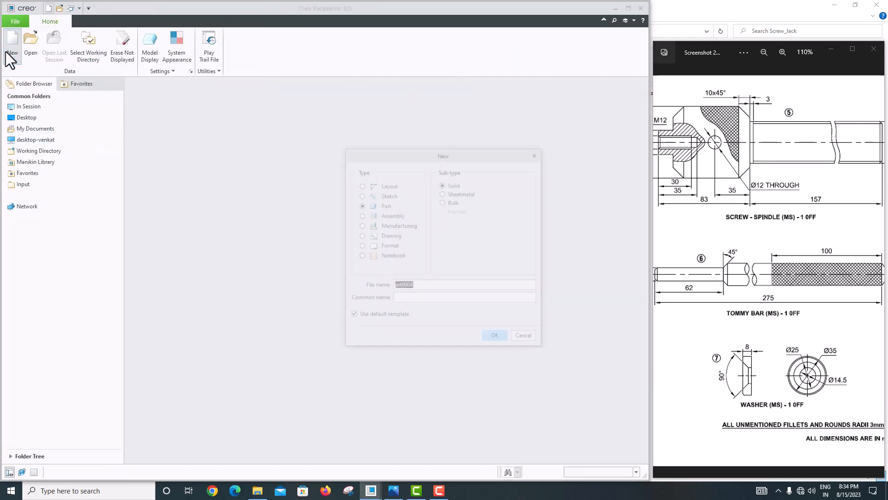
pyautogui.click(361, 215)
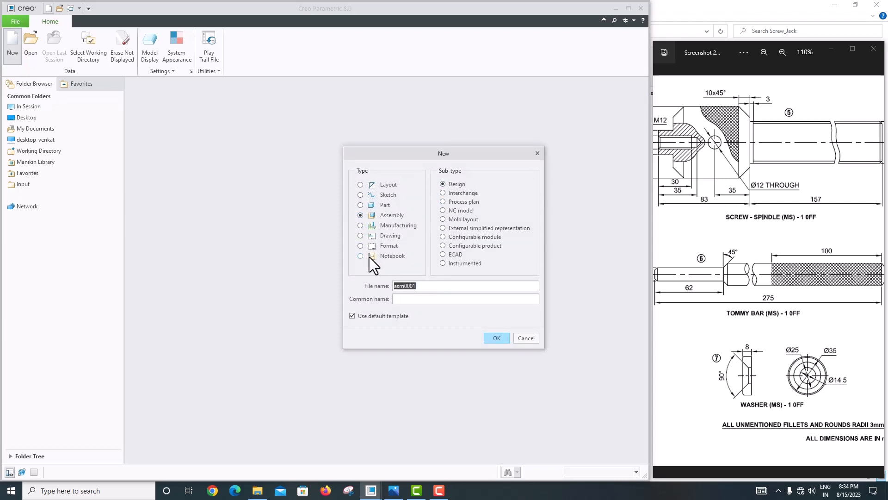
pyautogui.click(370, 318)
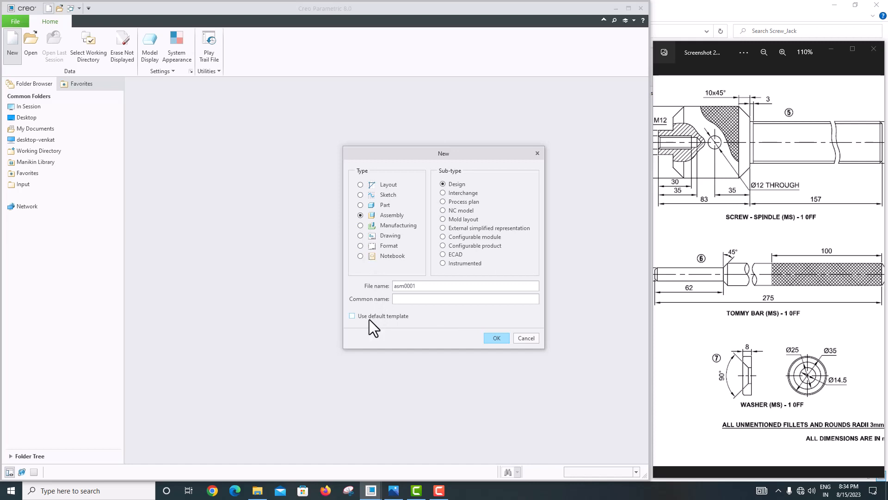
pyautogui.click(487, 338)
pyautogui.scroll(-2, 286, 213)
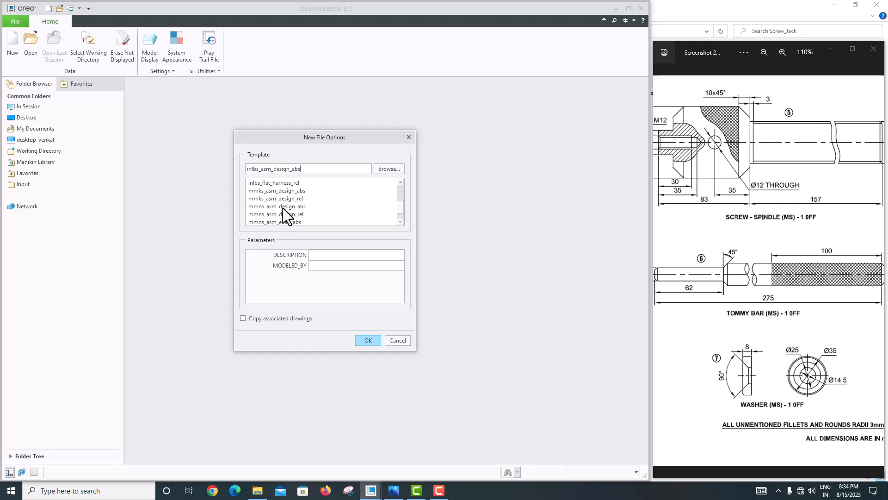
pyautogui.click(282, 207)
pyautogui.click(367, 338)
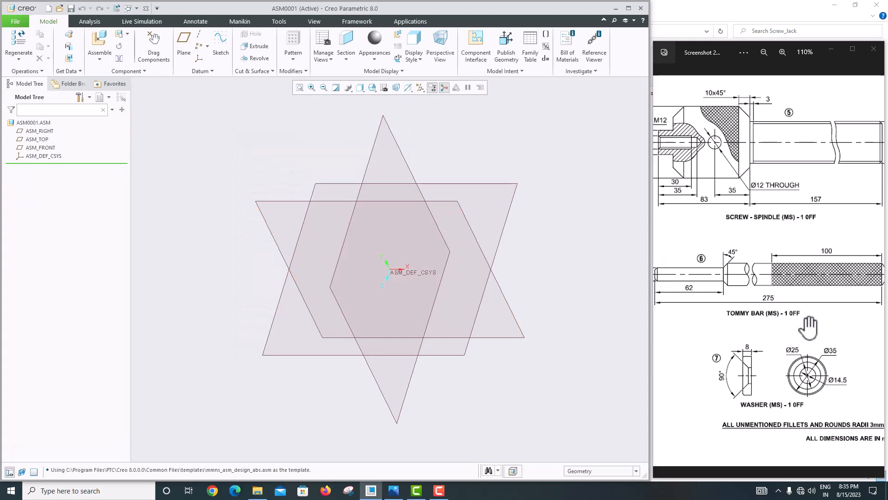
# Show the reference drawing page with the body details and insert 1_body.prt into the assembly.
pyautogui.scroll(-5, 809, 328)
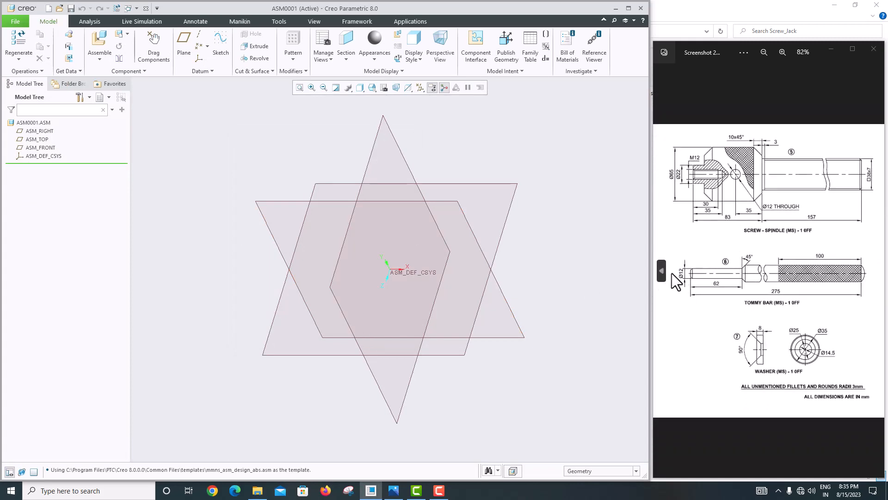
pyautogui.click(662, 273)
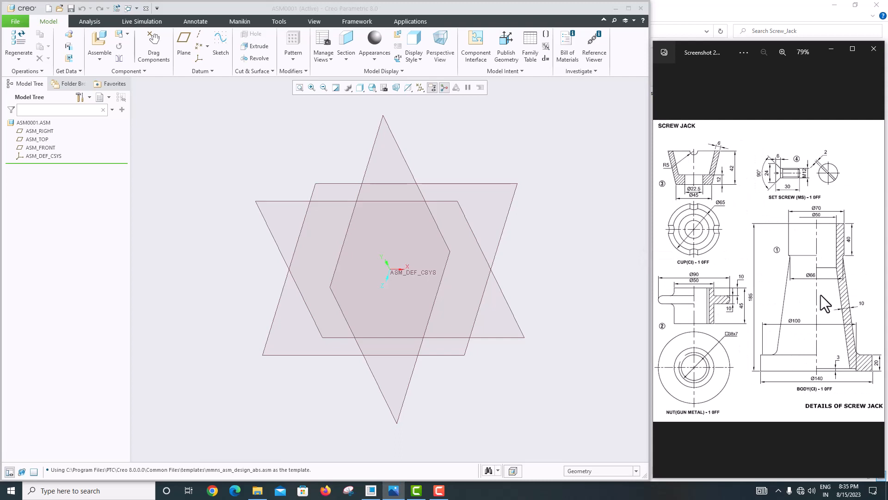
pyautogui.click(99, 39)
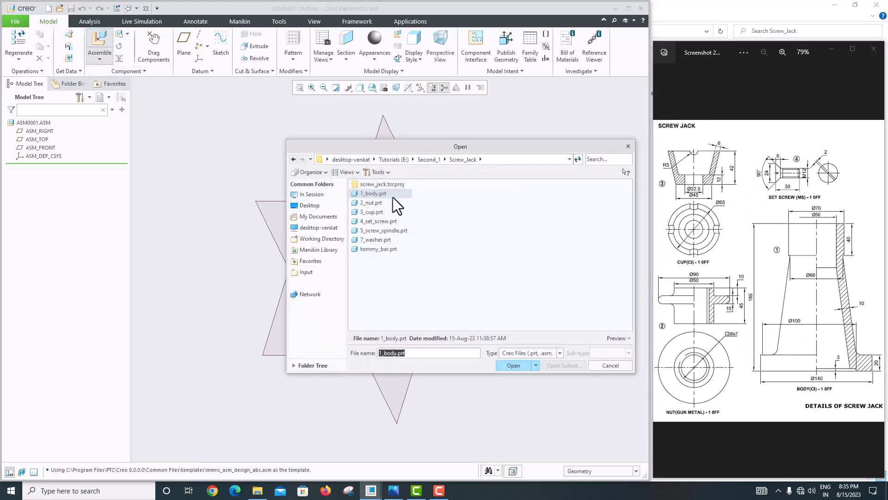
pyautogui.click(612, 339)
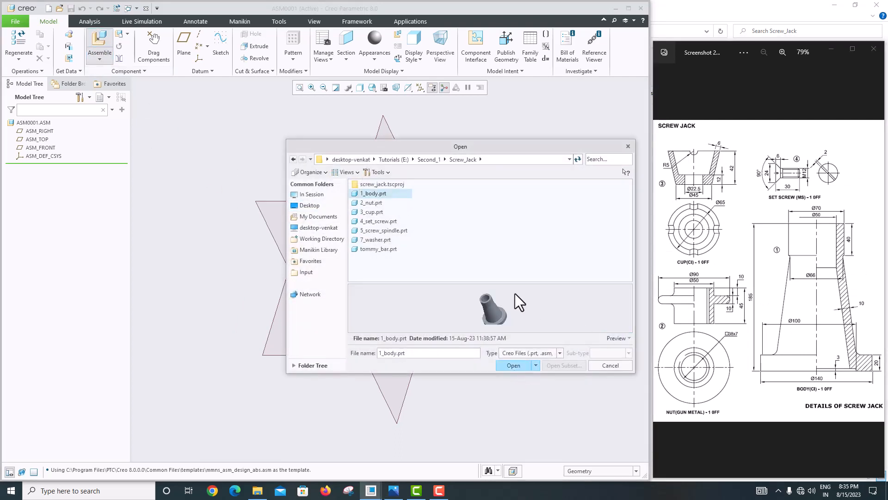
pyautogui.click(518, 369)
# Place the body at the assembly origin with the Default constraint and accept the placement.
pyautogui.moveTo(416, 283); pyautogui.dragTo(282, 204, button='middle')
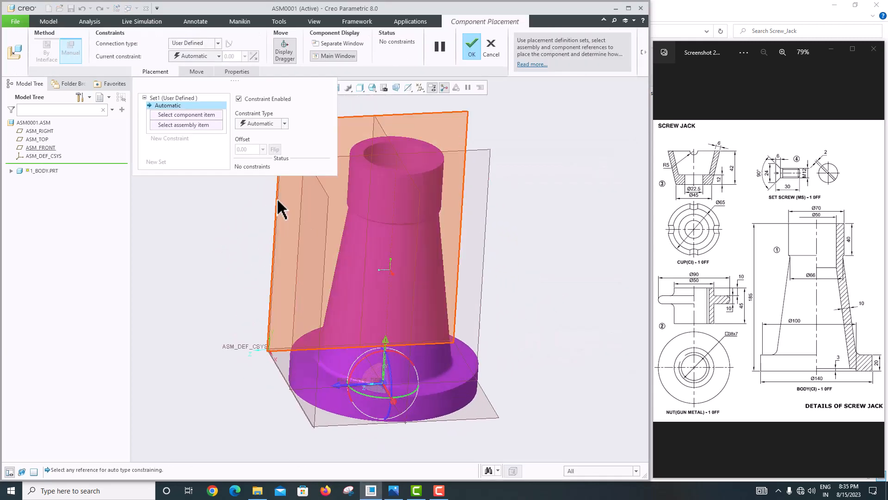
pyautogui.click(193, 56)
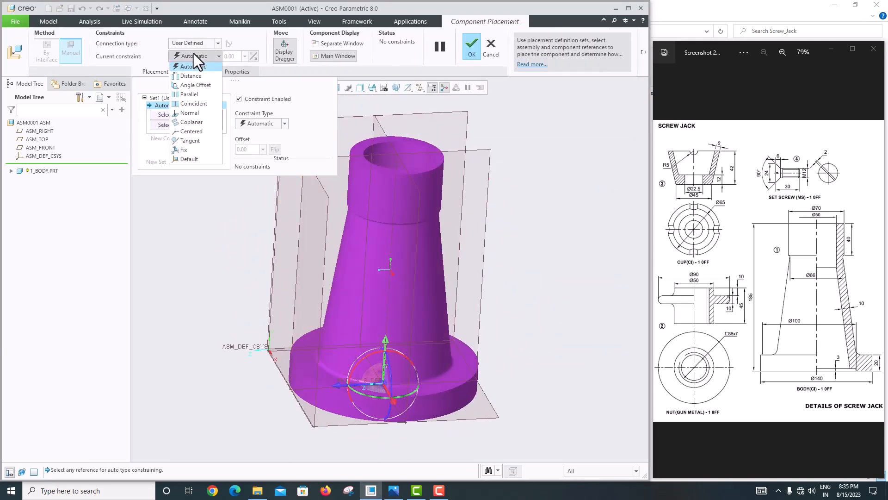
pyautogui.click(189, 159)
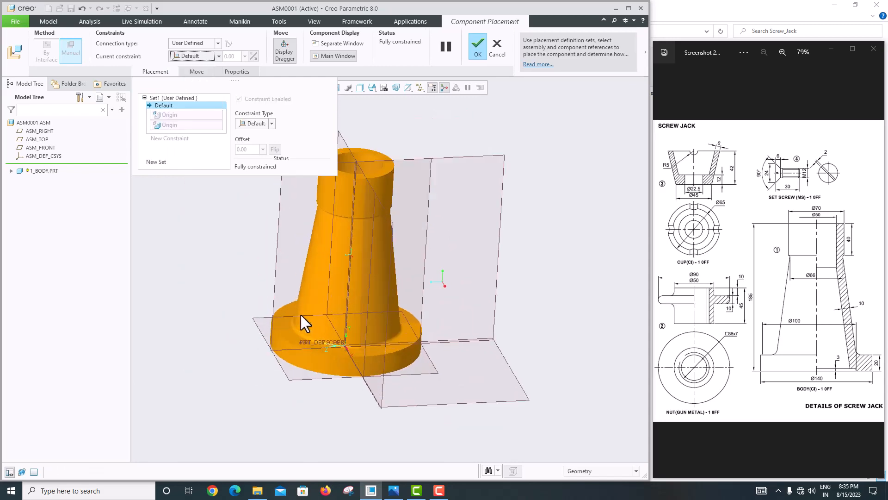
pyautogui.moveTo(301, 316); pyautogui.dragTo(353, 311, button='middle')
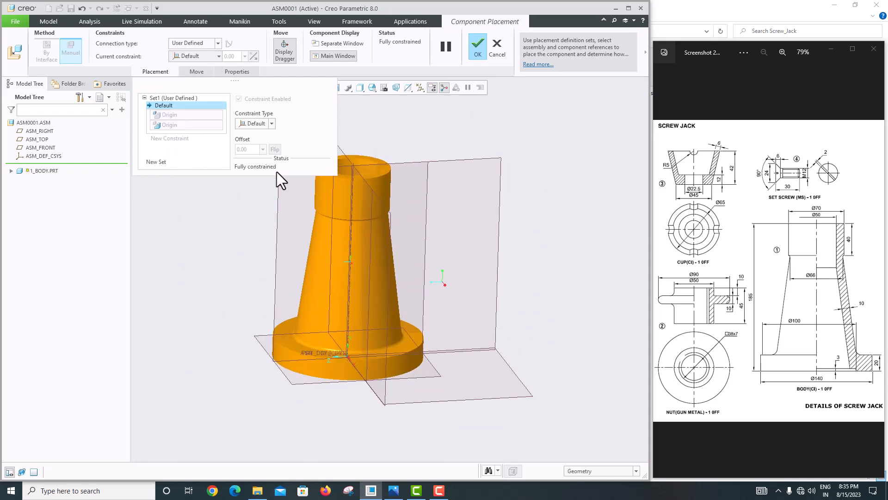
pyautogui.click(472, 48)
# Insert 2_nut.prt into the assembly as the second component.
pyautogui.scroll(3, 448, 301)
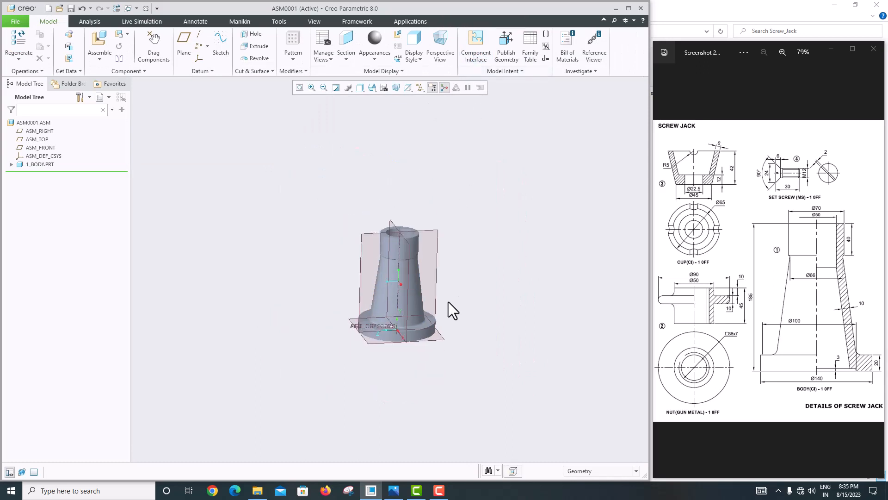
pyautogui.moveTo(442, 296); pyautogui.dragTo(415, 269, button='middle')
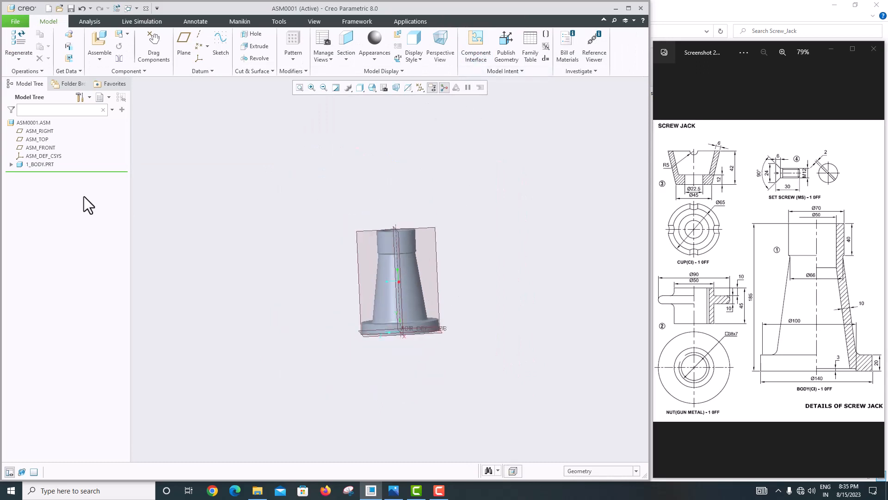
pyautogui.click(100, 41)
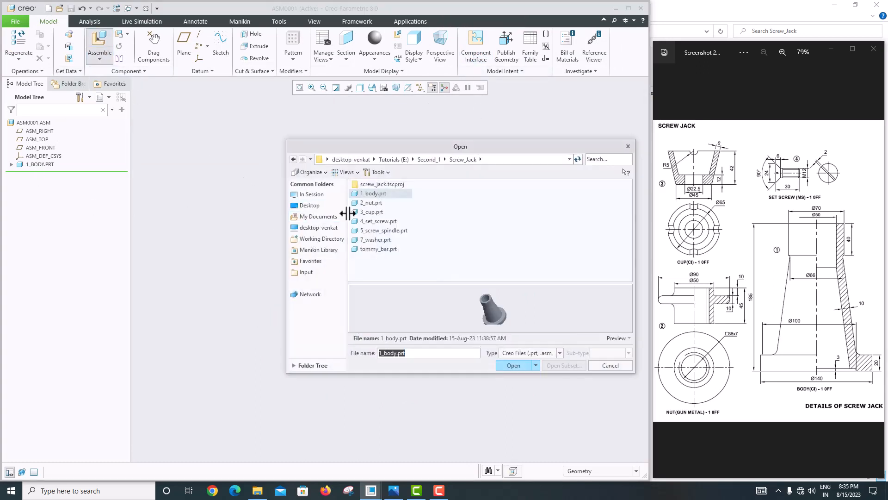
pyautogui.click(371, 203)
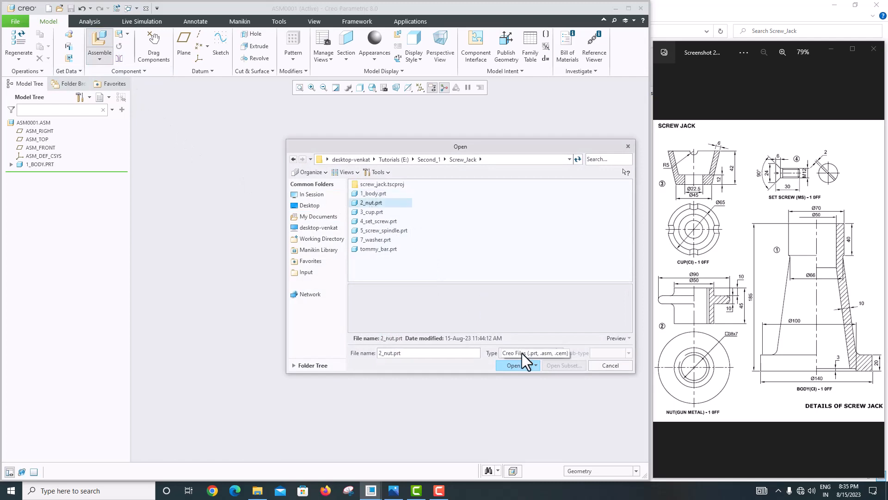
pyautogui.click(514, 365)
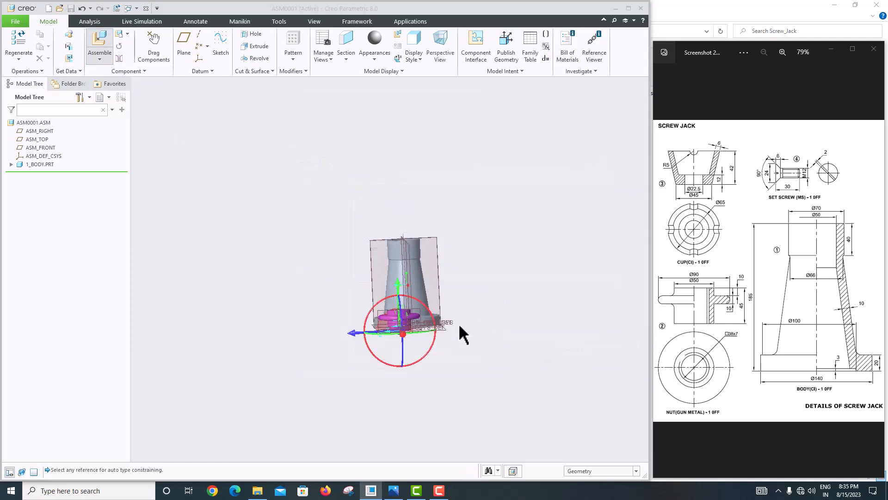
# Move the unconstrained nut upward out of the body's base with the 3D dragger until it is well above the body.
pyautogui.scroll(-5, 410, 351)
pyautogui.scroll(5, 409, 352)
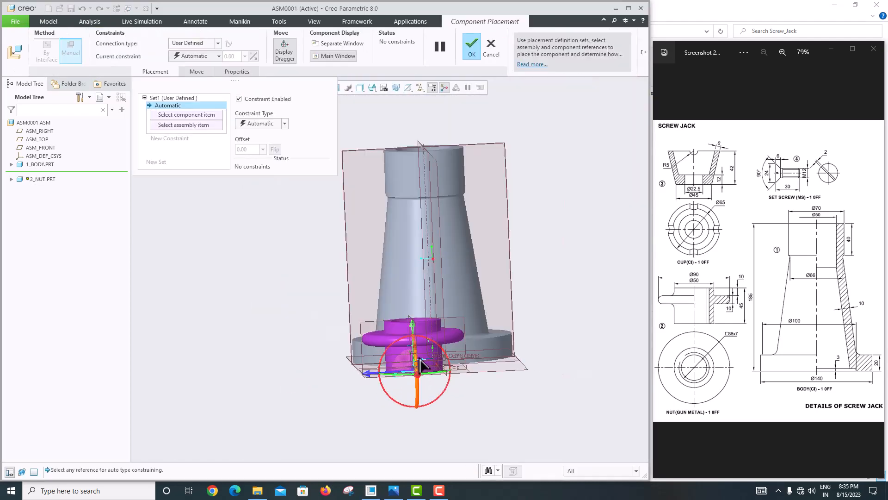
pyautogui.moveTo(440, 242); pyautogui.dragTo(433, 161, button='middle')
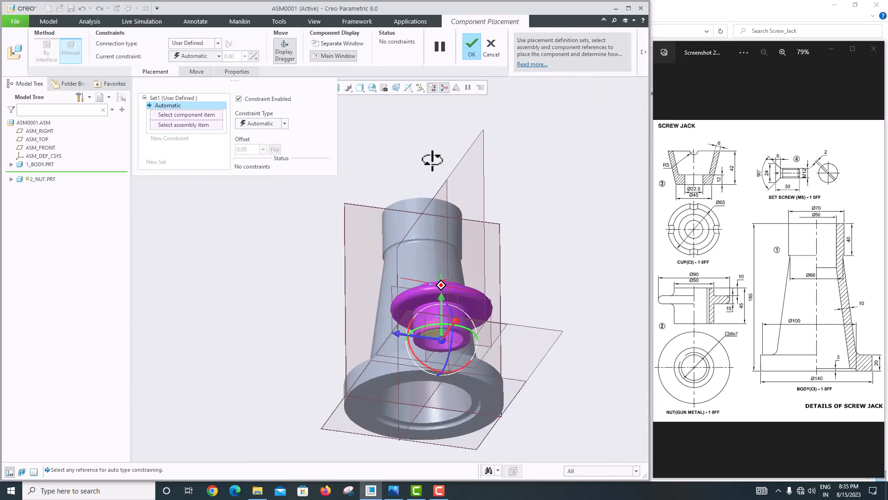
pyautogui.scroll(-5, 433, 324)
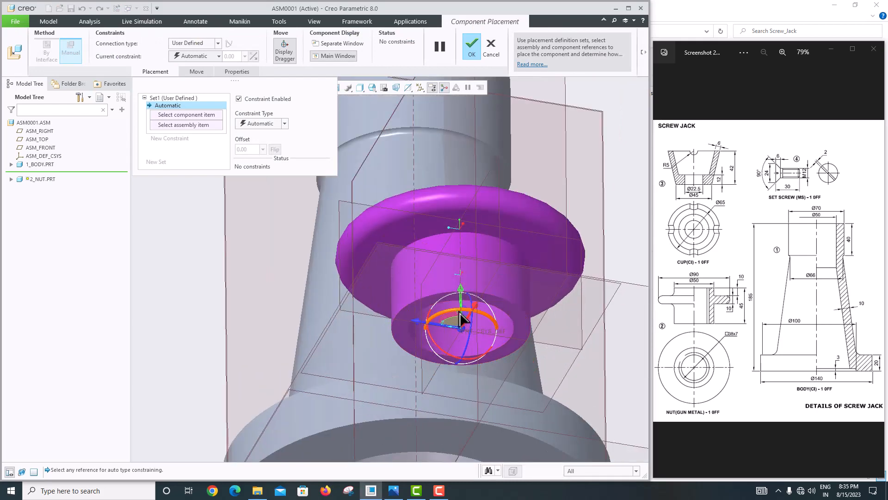
pyautogui.moveTo(462, 301); pyautogui.dragTo(473, 41)
pyautogui.scroll(5, 477, 306)
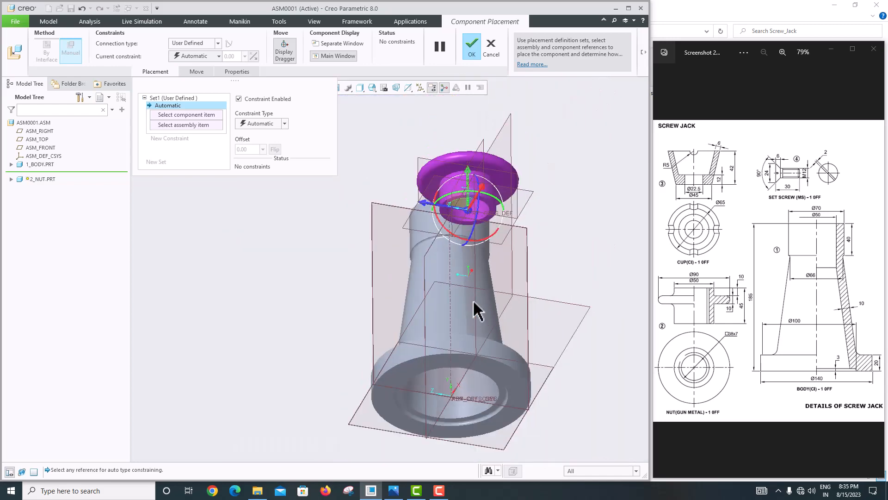
pyautogui.moveTo(471, 300); pyautogui.dragTo(448, 357, button='middle')
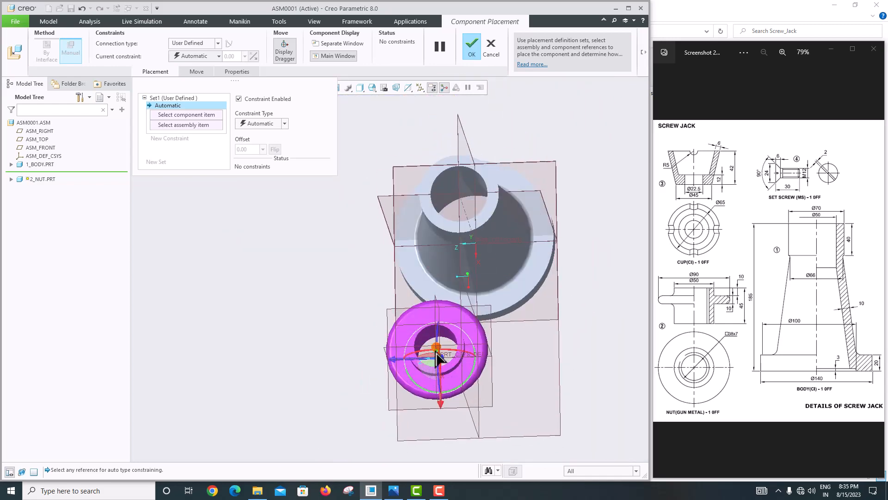
pyautogui.moveTo(444, 356); pyautogui.dragTo(447, 187)
# Lower the nut along its vertical axis closer to the body's top, leaving a clear gap between them.
pyautogui.moveTo(447, 187); pyautogui.dragTo(418, 258, button='middle')
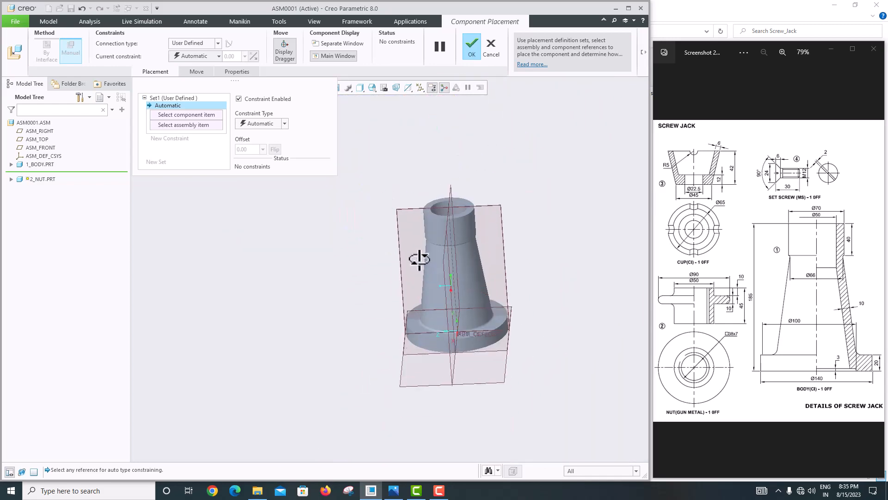
pyautogui.scroll(5, 425, 309)
pyautogui.moveTo(424, 309); pyautogui.dragTo(378, 159, button='middle')
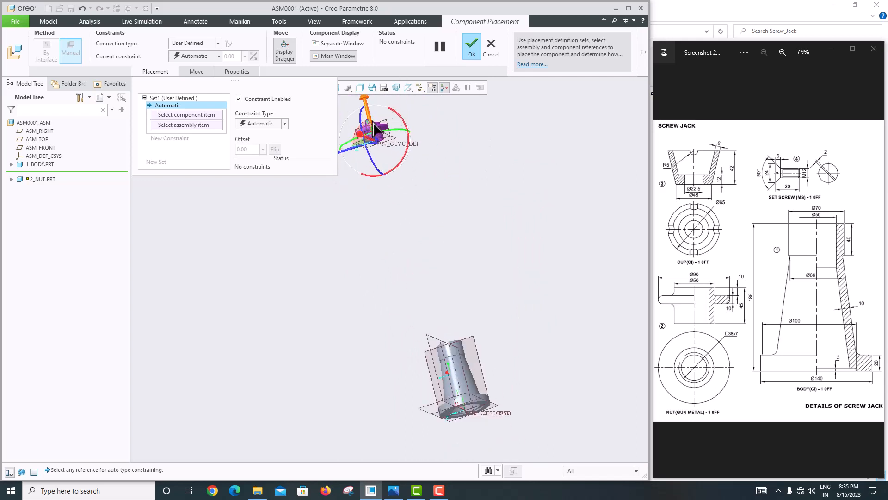
pyautogui.moveTo(374, 122); pyautogui.dragTo(409, 260)
pyautogui.moveTo(423, 289); pyautogui.dragTo(496, 307, button='middle')
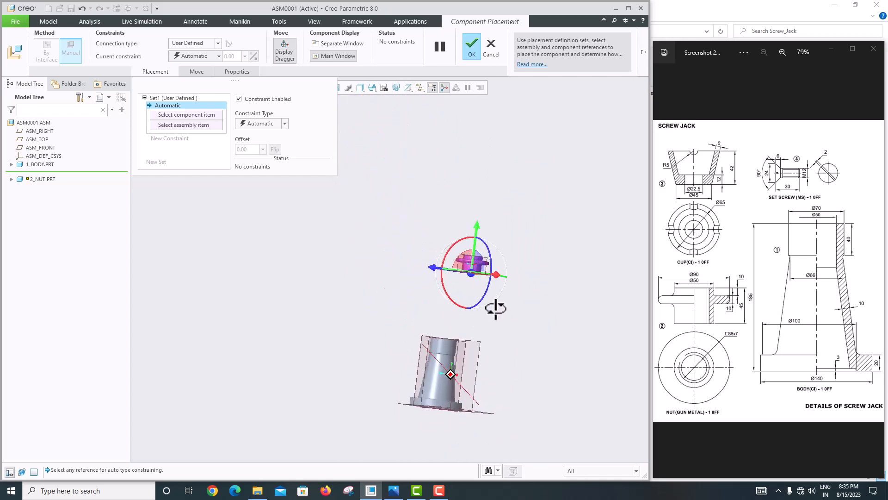
# Constrain the nut's central axis to the body's central axis with a Coincident constraint.
pyautogui.scroll(-3, 466, 273)
pyautogui.moveTo(466, 273); pyautogui.dragTo(486, 232, button='middle')
pyautogui.scroll(-8, 475, 286)
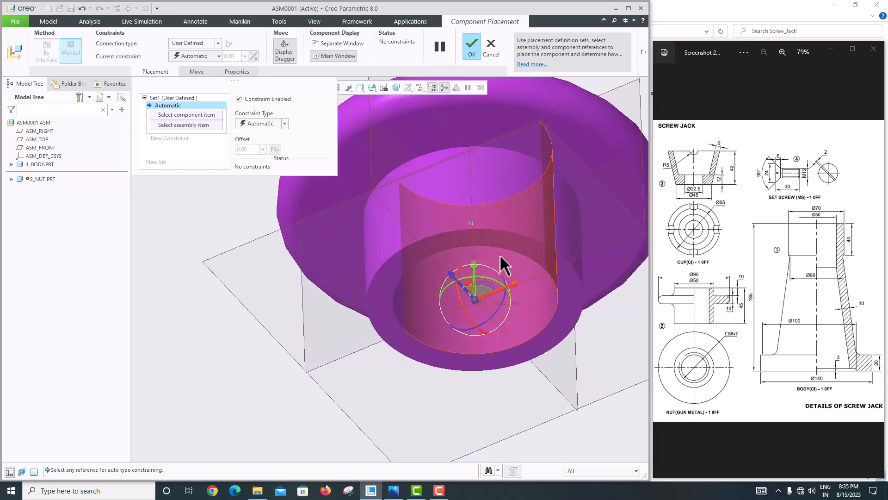
pyautogui.click(476, 259)
pyautogui.scroll(10, 452, 329)
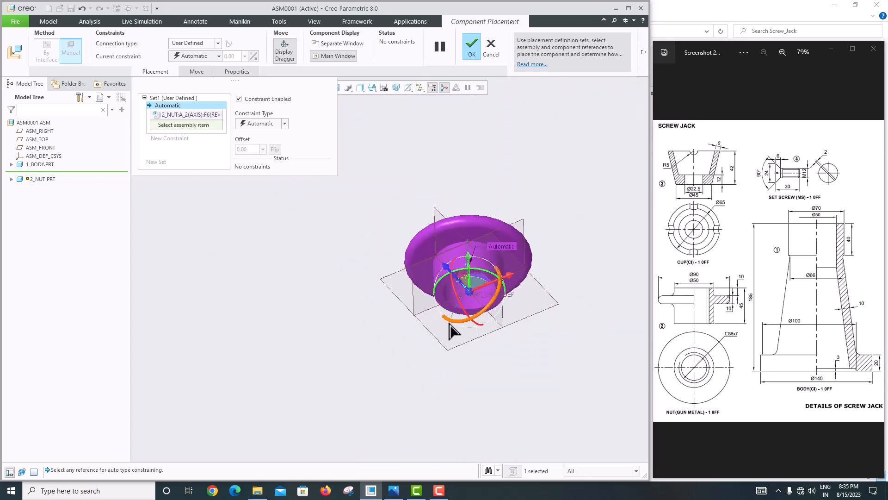
pyautogui.moveTo(433, 401); pyautogui.dragTo(419, 429, button='middle')
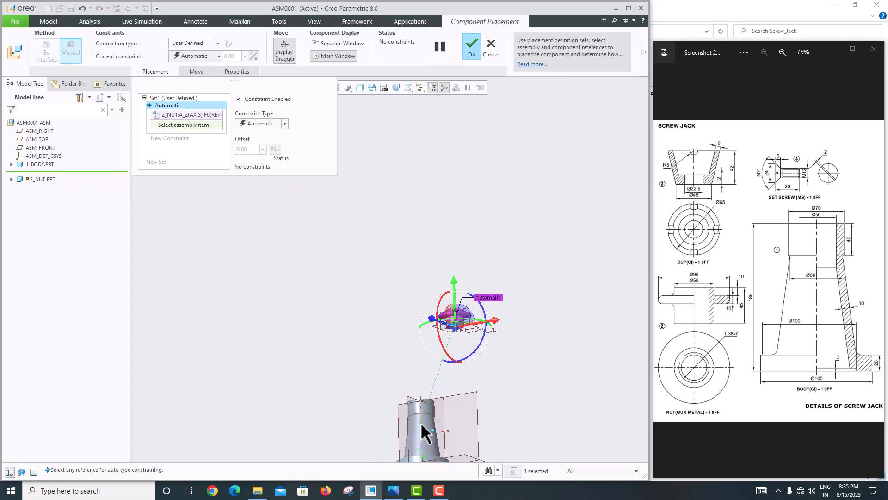
pyautogui.scroll(-5, 423, 416)
pyautogui.scroll(-2, 424, 412)
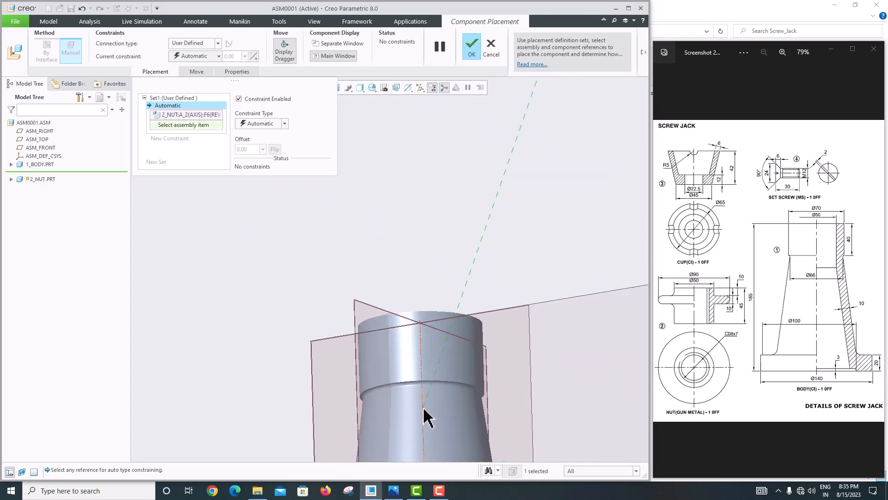
pyautogui.click(424, 408)
pyautogui.click(187, 56)
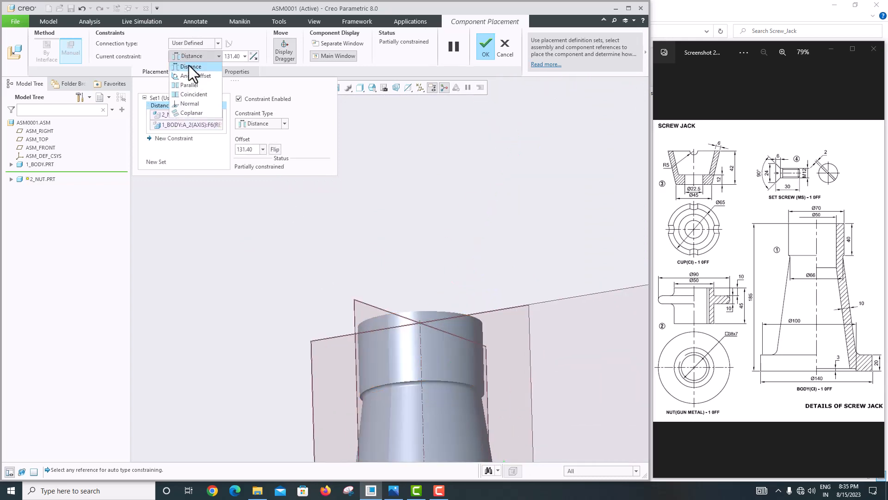
pyautogui.click(195, 94)
pyautogui.scroll(5, 310, 238)
pyautogui.scroll(-3, 361, 250)
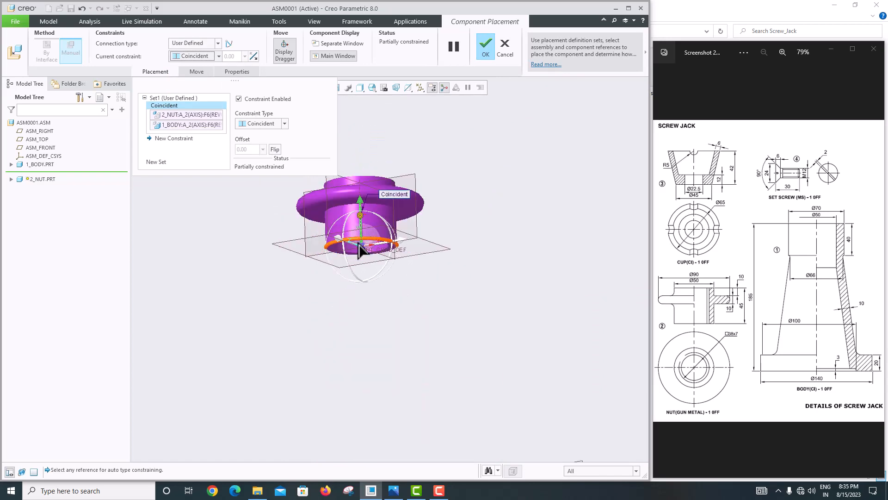
# Constrain the underside of the nut's flange to the body's top ring face with a Coincident constraint.
pyautogui.scroll(-8, 361, 250)
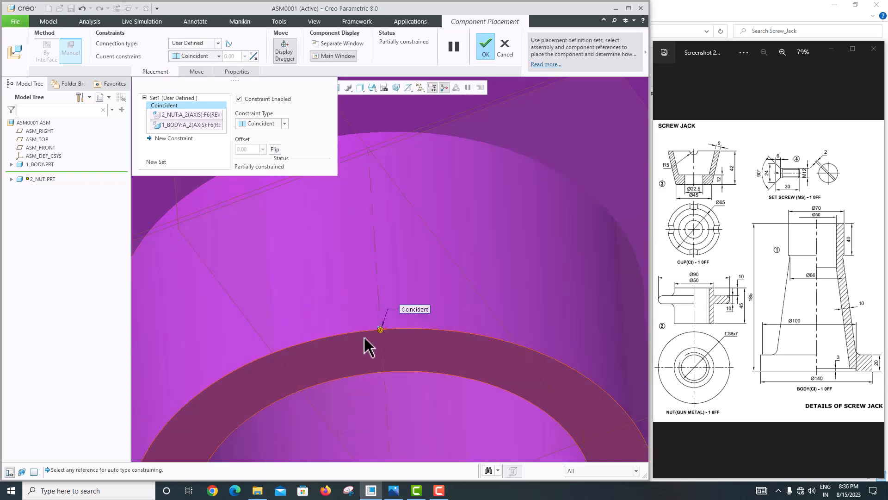
pyautogui.click(369, 344)
pyautogui.scroll(6, 370, 341)
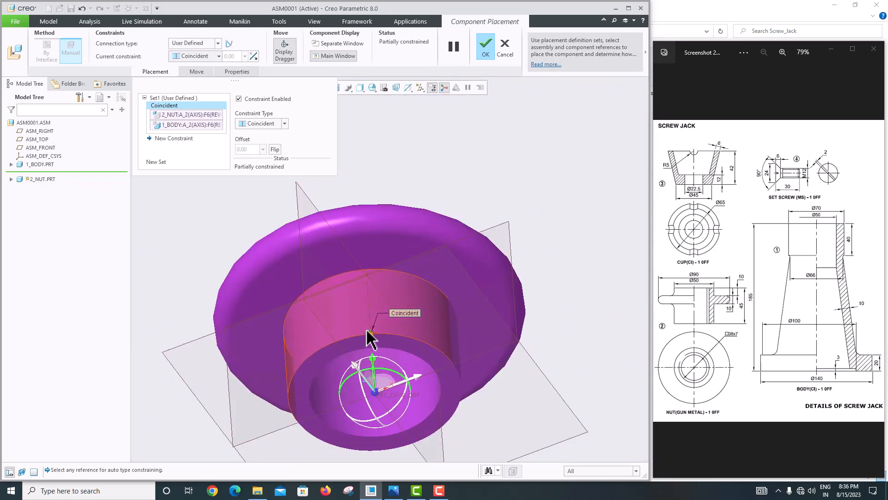
pyautogui.moveTo(371, 255); pyautogui.dragTo(387, 351, button='middle')
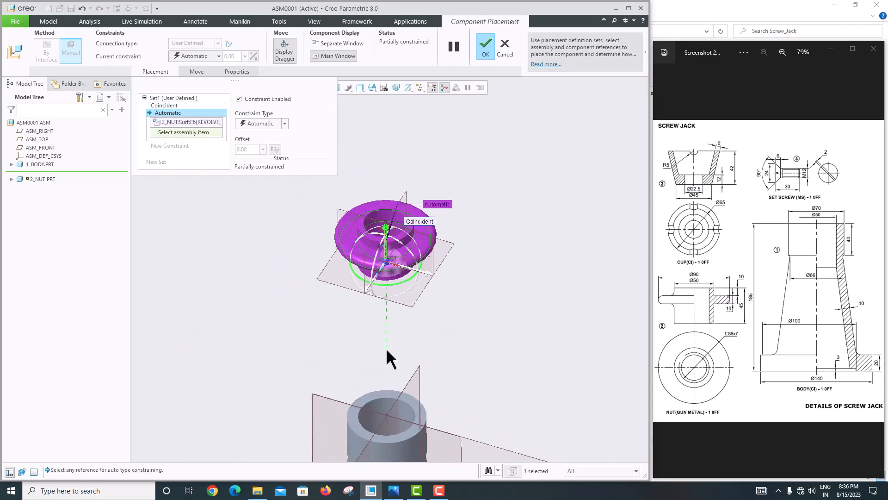
pyautogui.scroll(4, 399, 386)
pyautogui.scroll(-4, 401, 389)
pyautogui.click(401, 395)
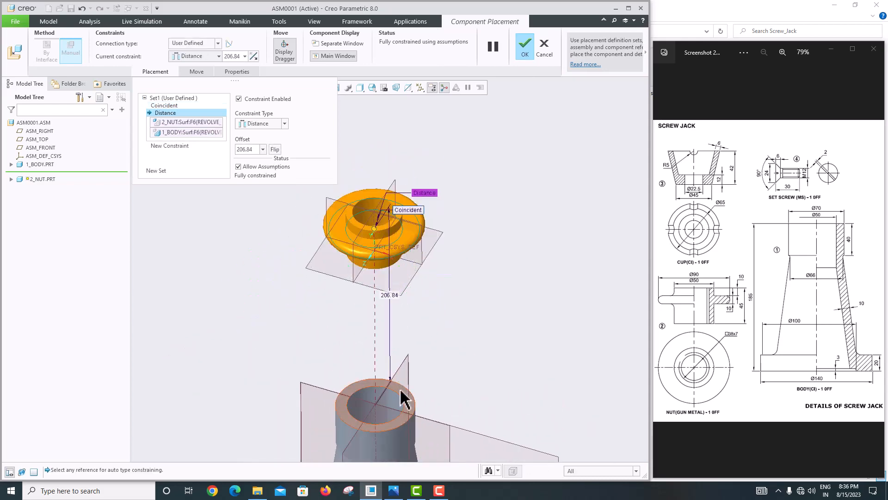
pyautogui.click(218, 56)
pyautogui.click(194, 94)
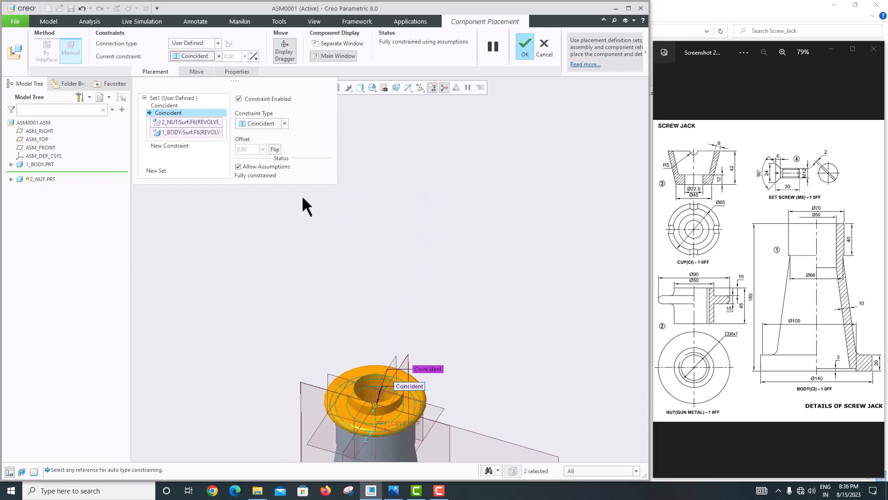
# Check from several angles how the nut sits in the body and accept its placement.
pyautogui.scroll(-3, 360, 417)
pyautogui.scroll(3, 373, 446)
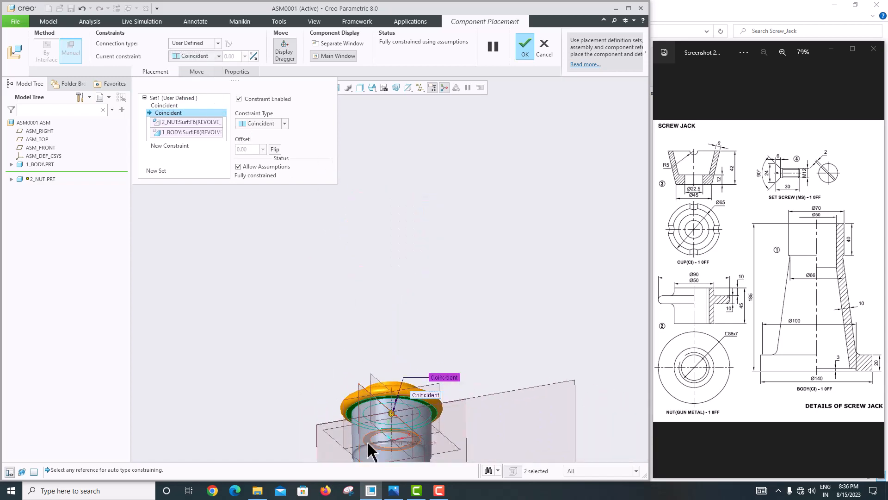
pyautogui.scroll(-5, 366, 333)
pyautogui.scroll(5, 361, 303)
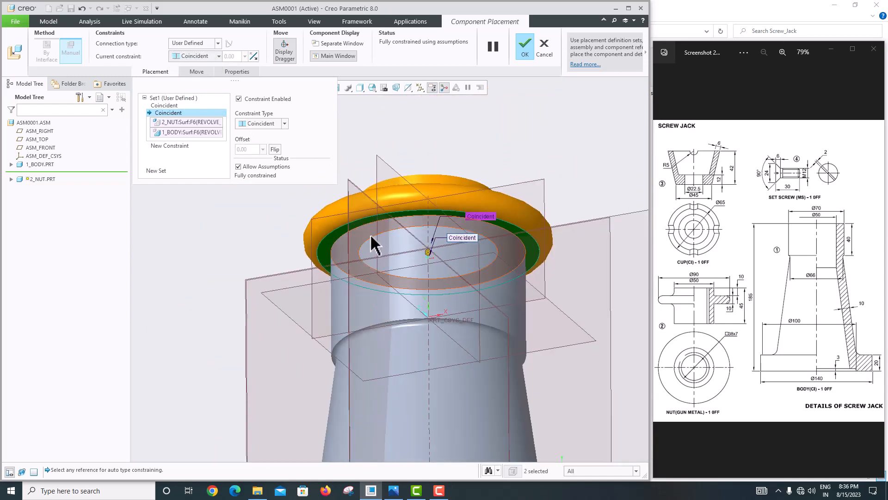
pyautogui.moveTo(416, 241); pyautogui.dragTo(355, 284, button='middle')
pyautogui.scroll(4, 373, 271)
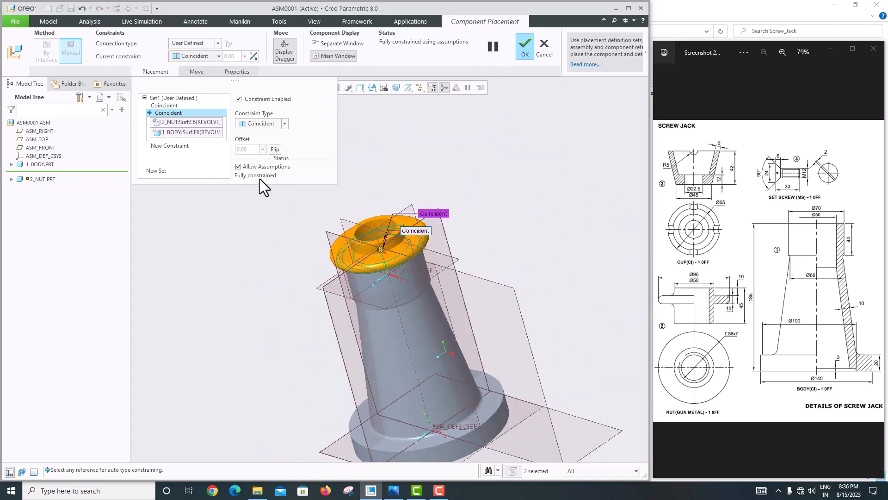
pyautogui.click(526, 48)
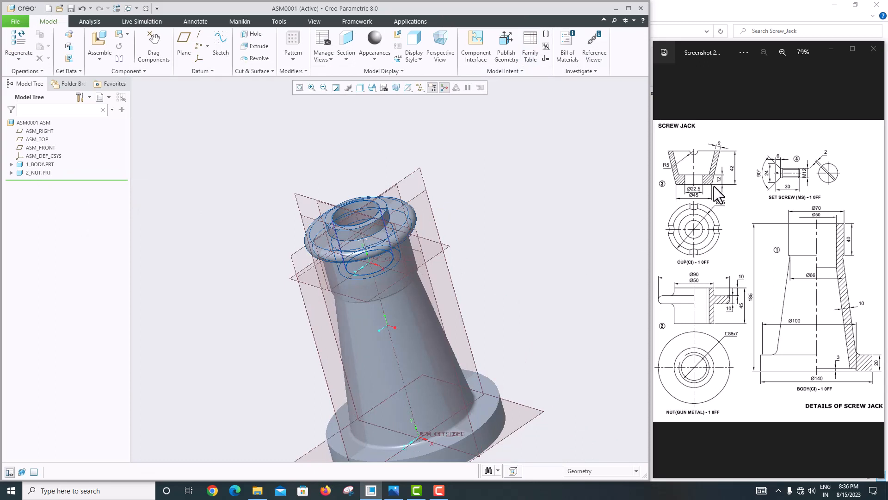
# Show the reference drawing sheet with the screw spindle, tommy bar and washer details.
pyautogui.click(877, 271)
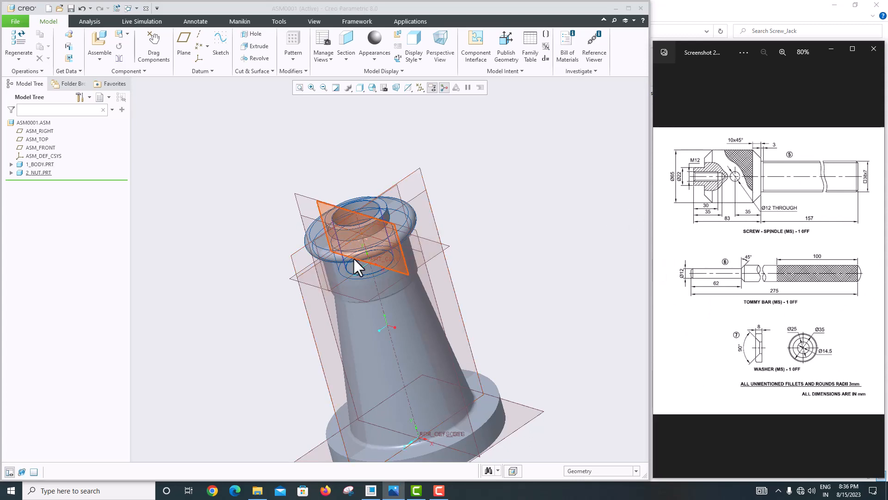
pyautogui.moveTo(356, 266)
pyautogui.mouseDown(button='middle')
pyautogui.moveTo(456, 272)
pyautogui.moveTo(481, 262)
pyautogui.mouseUp(button='middle')
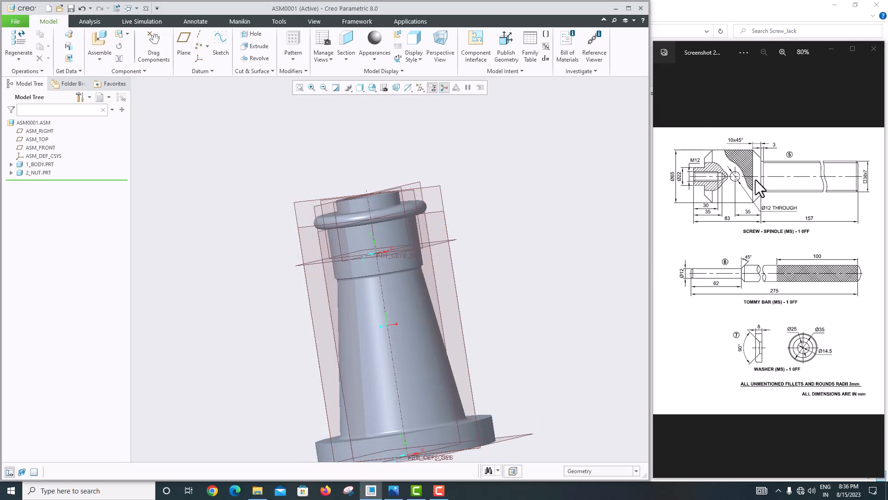
pyautogui.click(99, 41)
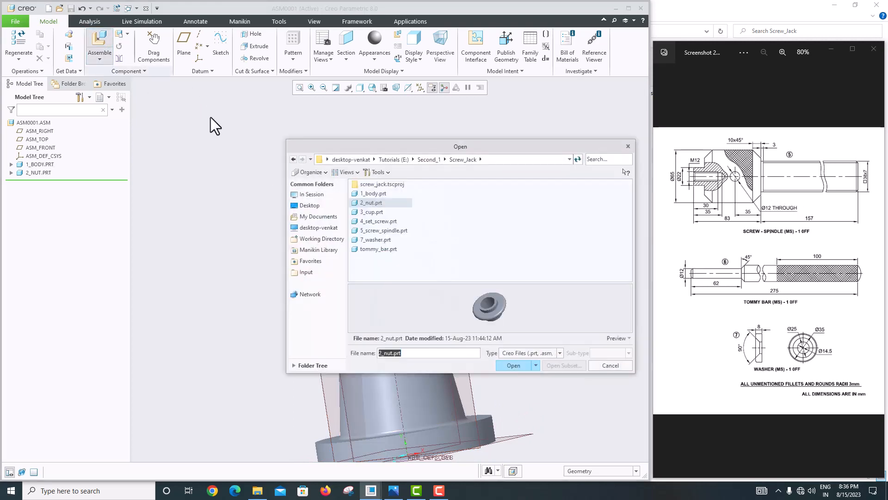
pyautogui.click(381, 230)
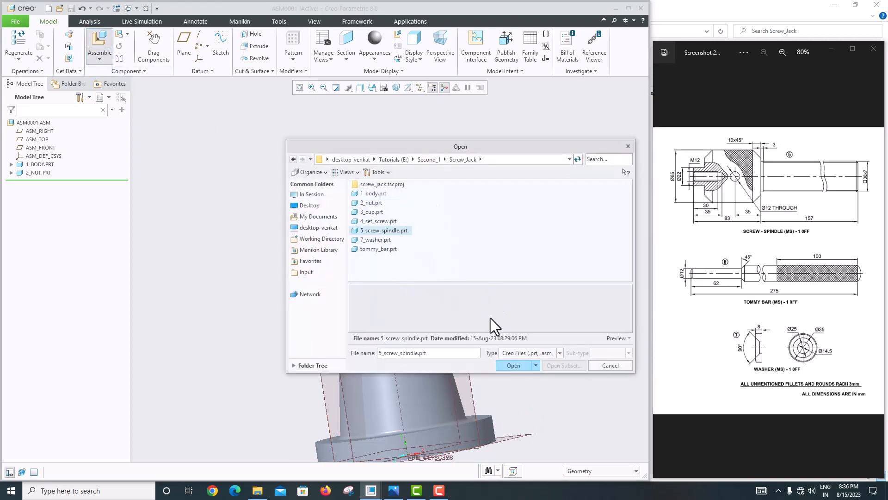
pyautogui.click(510, 355)
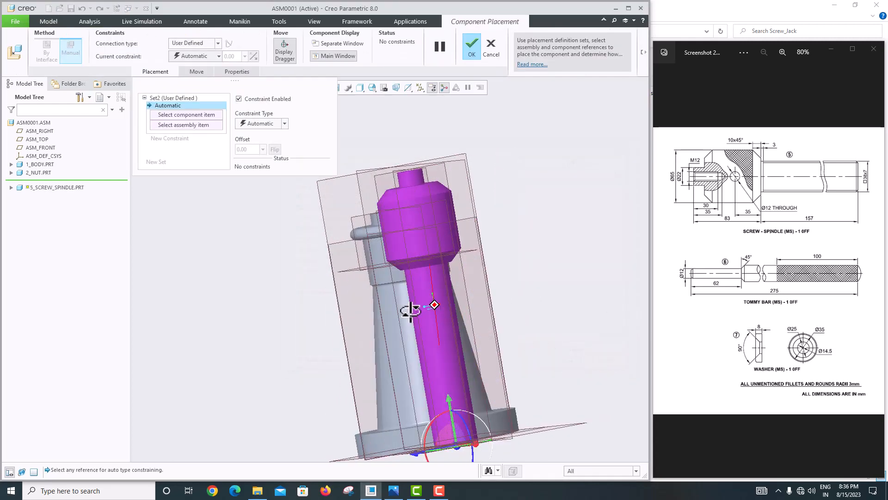
pyautogui.scroll(-4, 509, 241)
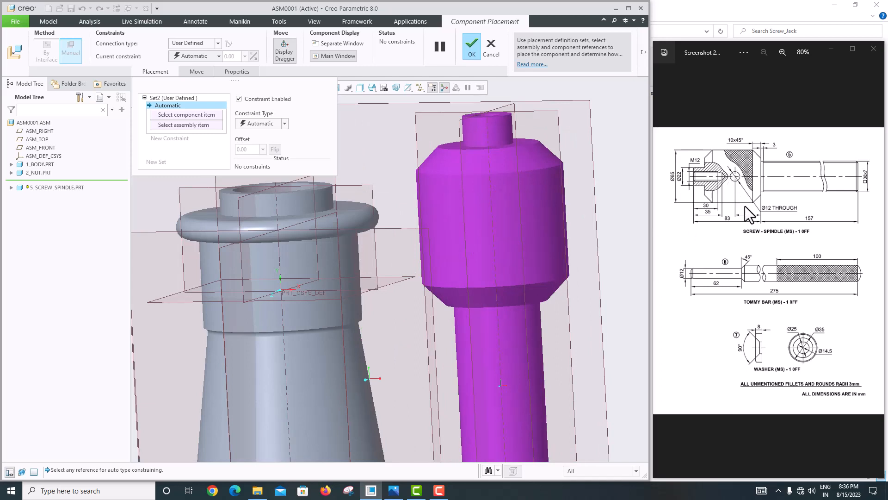
pyautogui.click(528, 215)
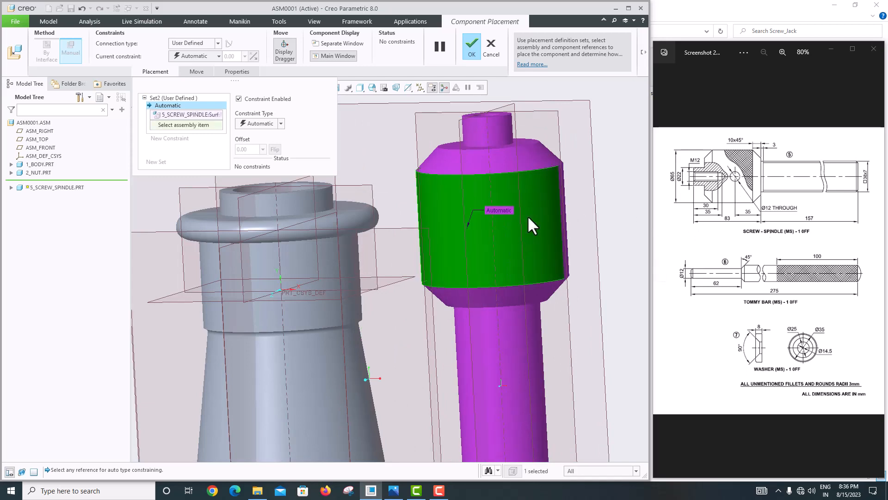
pyautogui.click(494, 51)
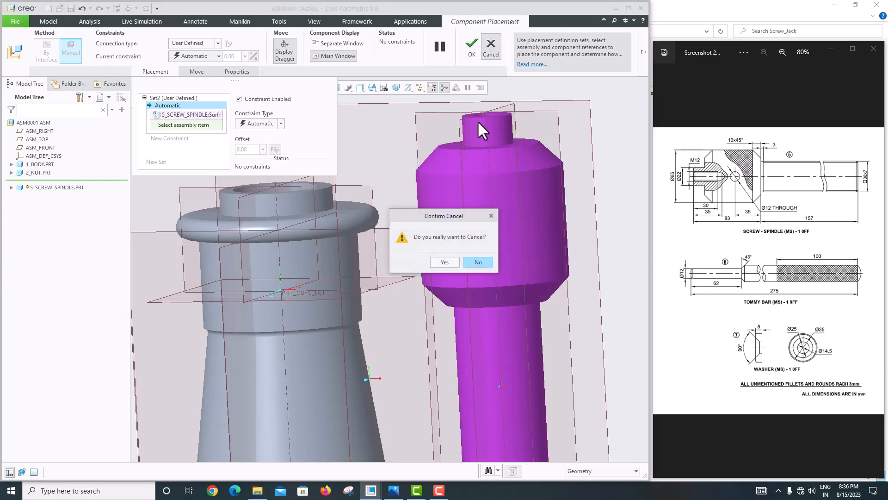
pyautogui.click(444, 263)
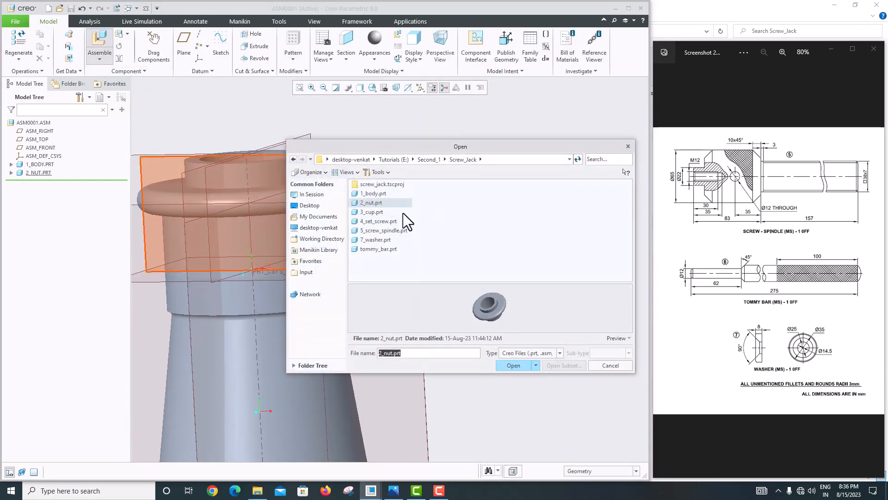
# Insert 5_screw_spindle.prt and make its central axis coincident with the nut's central axis.
pyautogui.click(383, 230)
pyautogui.click(514, 366)
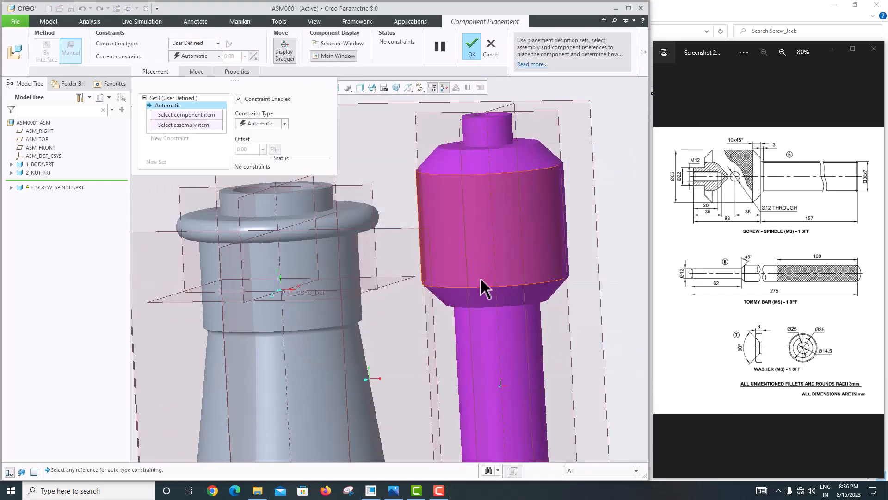
pyautogui.click(484, 256)
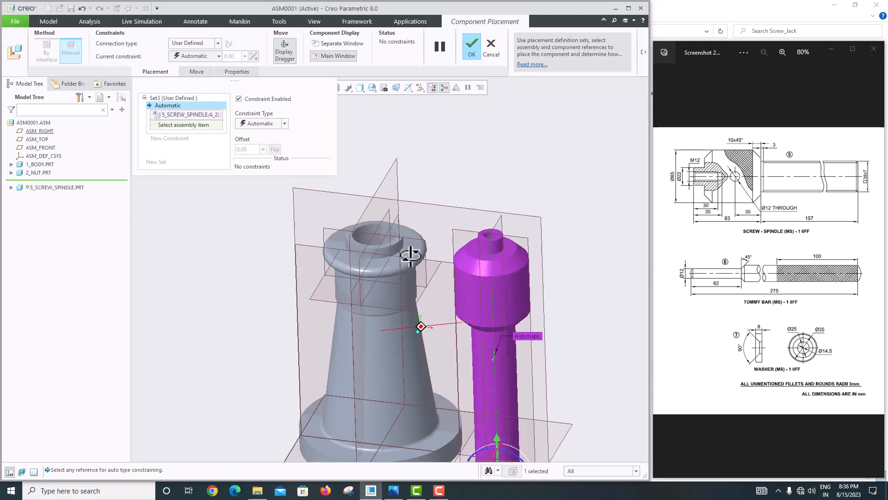
pyautogui.click(378, 252)
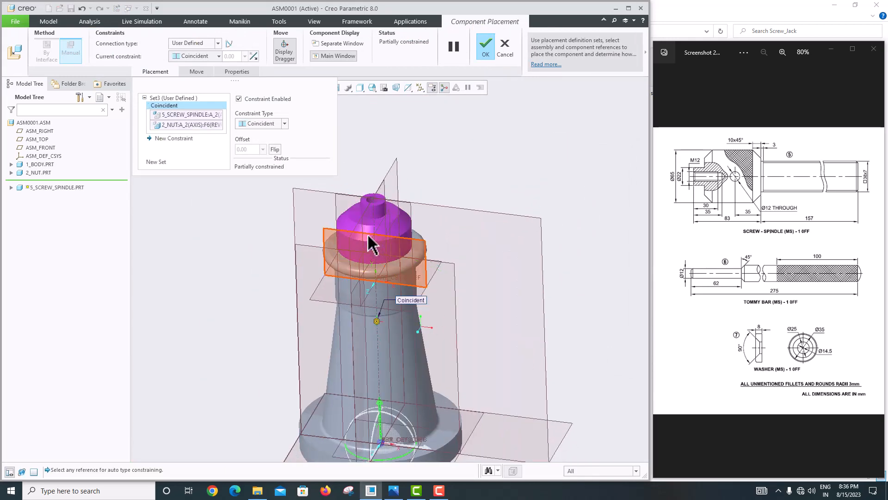
# Raise the spindle along its axis until its lower end is just above the nut's opening.
pyautogui.moveTo(382, 420); pyautogui.dragTo(381, 207)
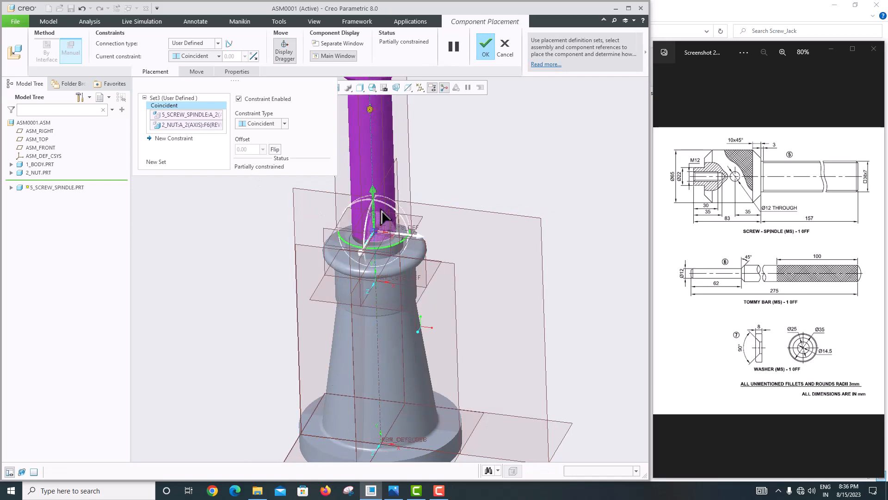
pyautogui.scroll(4, 397, 276)
pyautogui.moveTo(404, 306); pyautogui.dragTo(399, 209, button='middle')
pyautogui.scroll(-4, 396, 230)
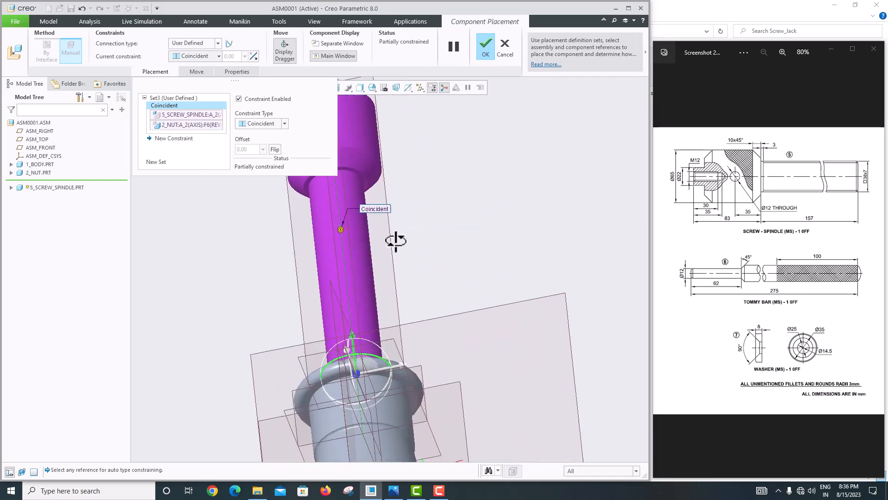
# Add a Distance constraint between the ring face on top of the spindle's head and the nut's top face.
pyautogui.scroll(3, 402, 273)
pyautogui.moveTo(402, 274)
pyautogui.mouseDown(button='middle')
pyautogui.moveTo(400, 241)
pyautogui.moveTo(432, 272)
pyautogui.moveTo(417, 268)
pyautogui.mouseUp(button='middle')
pyautogui.scroll(-5, 411, 238)
pyautogui.click(406, 202)
pyautogui.scroll(4, 407, 205)
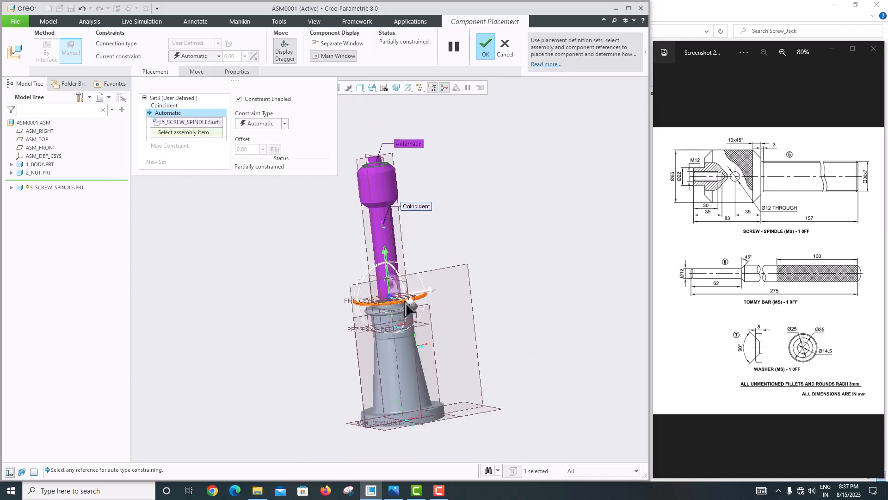
pyautogui.scroll(-6, 404, 309)
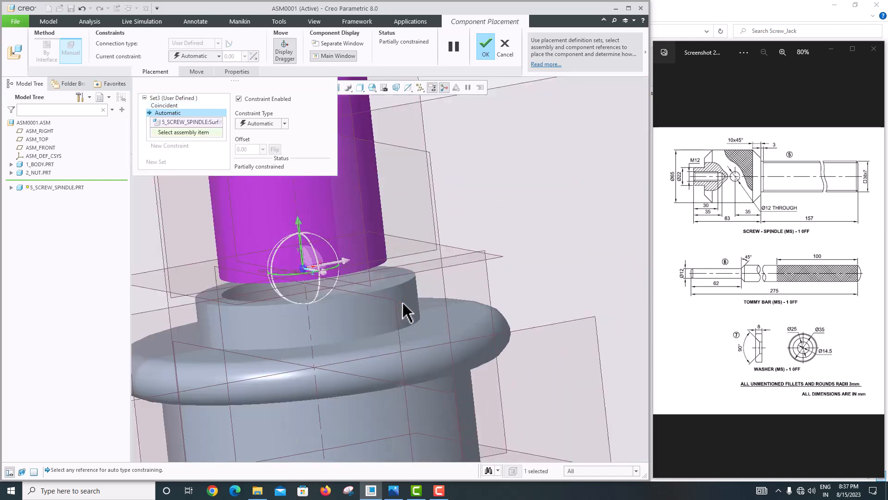
pyautogui.click(406, 276)
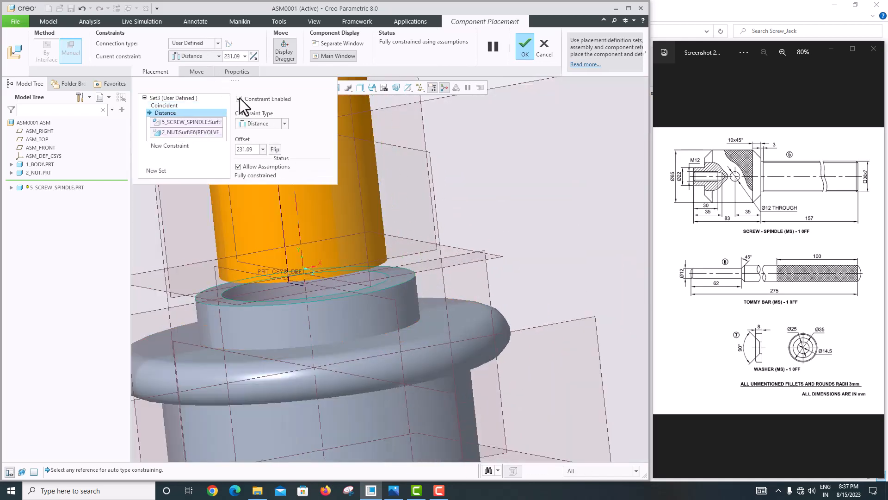
# Set the offset between the spindle's head face and the nut's top face to 100 and accept the placement.
pyautogui.doubleClick(254, 151)
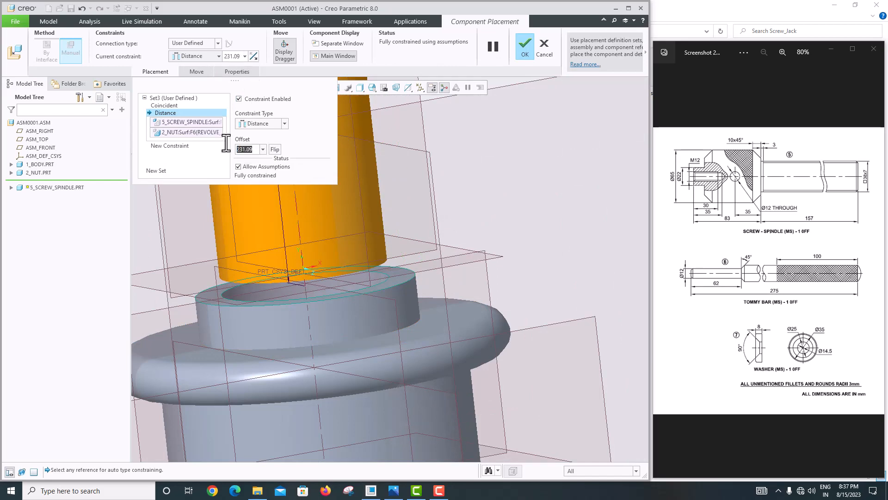
pyautogui.scroll(6, 377, 284)
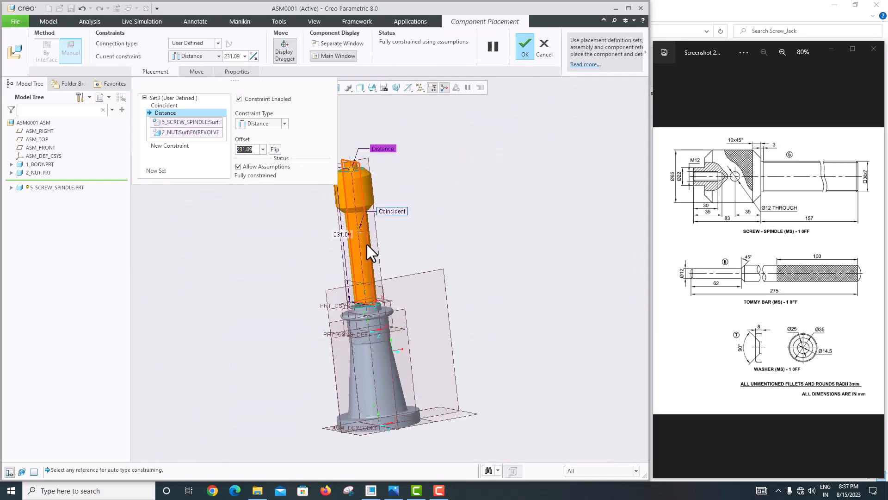
pyautogui.moveTo(353, 185); pyautogui.dragTo(361, 249)
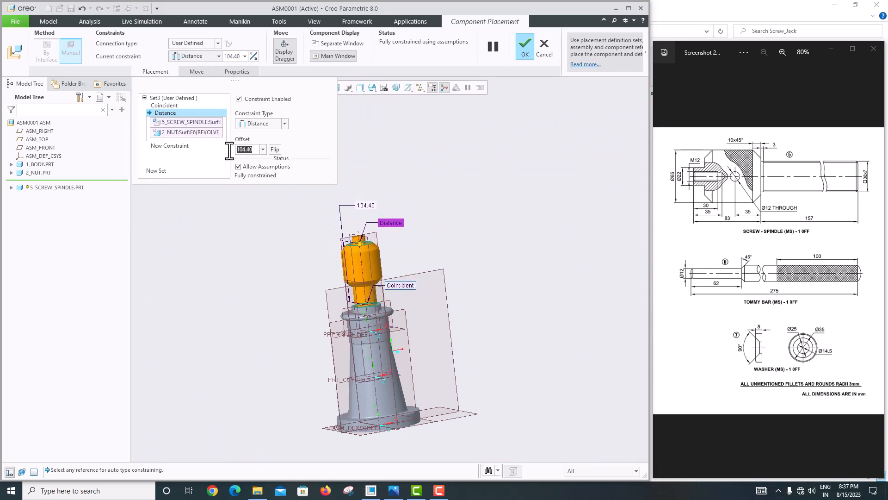
pyautogui.write('100')
pyautogui.press('Return')
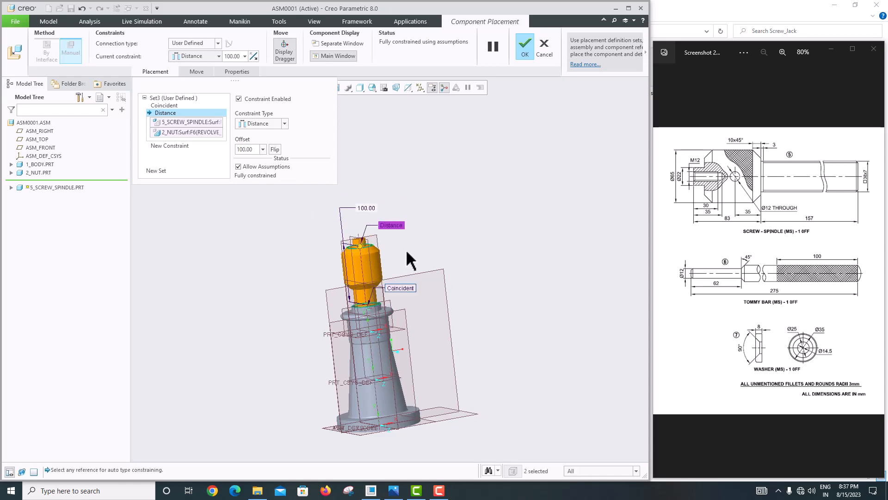
pyautogui.moveTo(406, 250); pyautogui.dragTo(392, 303, button='middle')
pyautogui.scroll(-5, 392, 304)
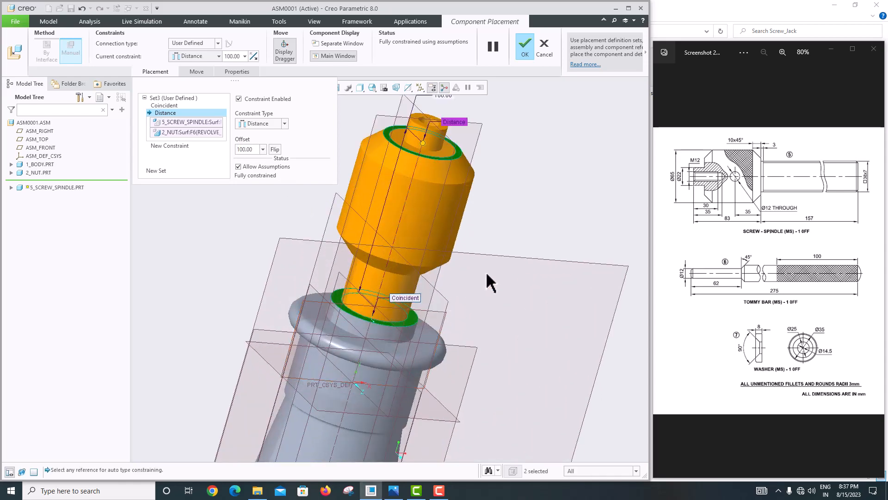
pyautogui.moveTo(486, 271)
pyautogui.mouseDown(button='middle')
pyautogui.moveTo(429, 254)
pyautogui.moveTo(475, 247)
pyautogui.mouseUp(button='middle')
pyautogui.middleClick(469, 268)
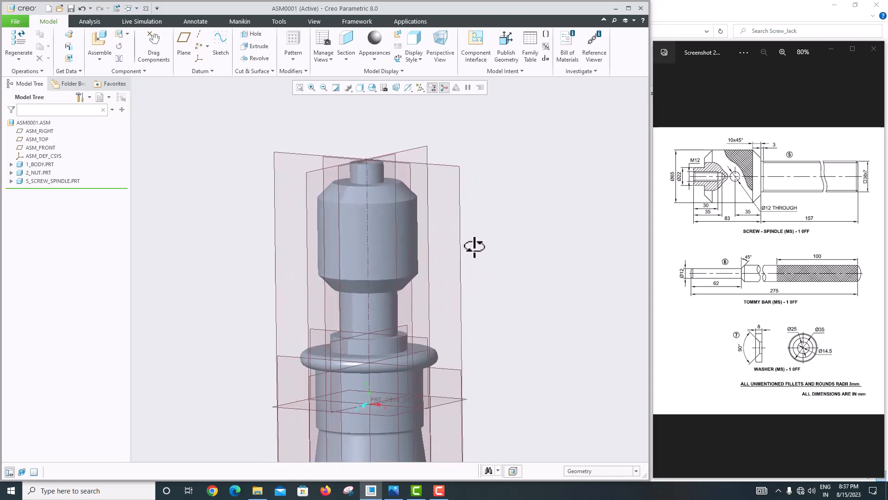
# Start a sketch on the screw spindle's RIGHT plane within the assembly and orient it parallel to the screen.
pyautogui.click(340, 181)
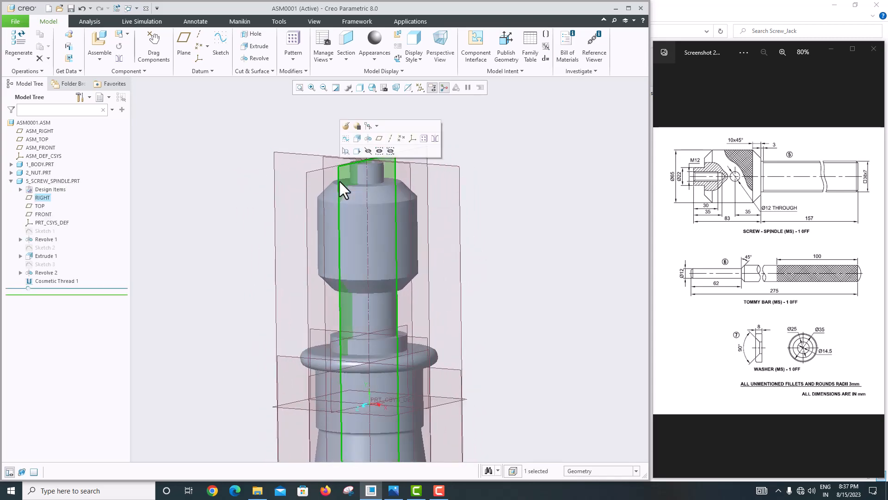
pyautogui.click(216, 44)
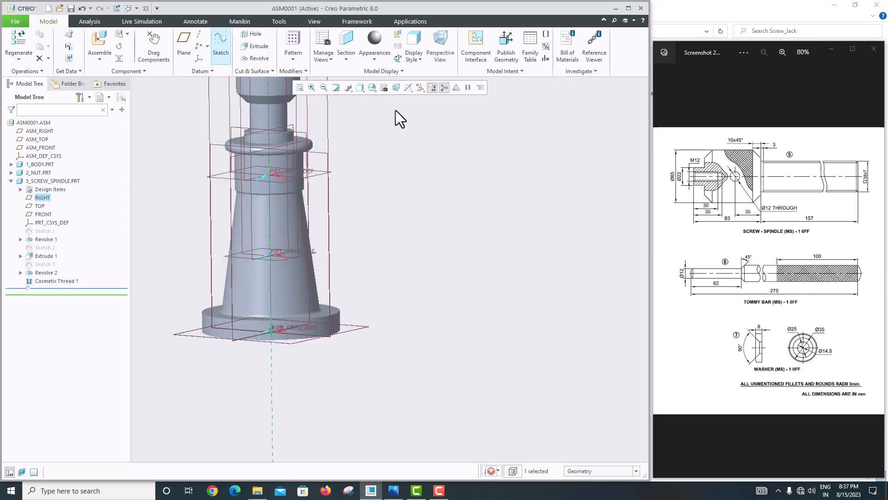
pyautogui.click(408, 90)
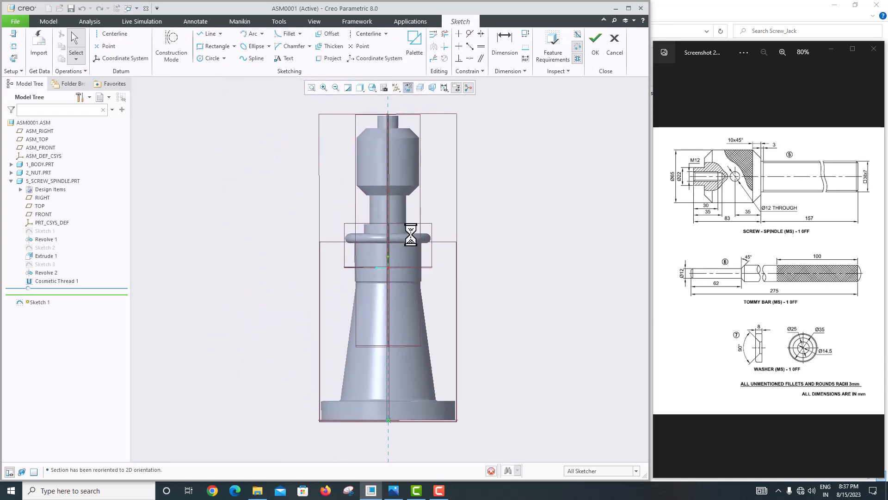
pyautogui.moveTo(409, 169)
pyautogui.mouseDown(button='middle')
pyautogui.moveTo(352, 171)
pyautogui.moveTo(366, 176)
pyautogui.mouseUp(button='middle')
pyautogui.click(408, 87)
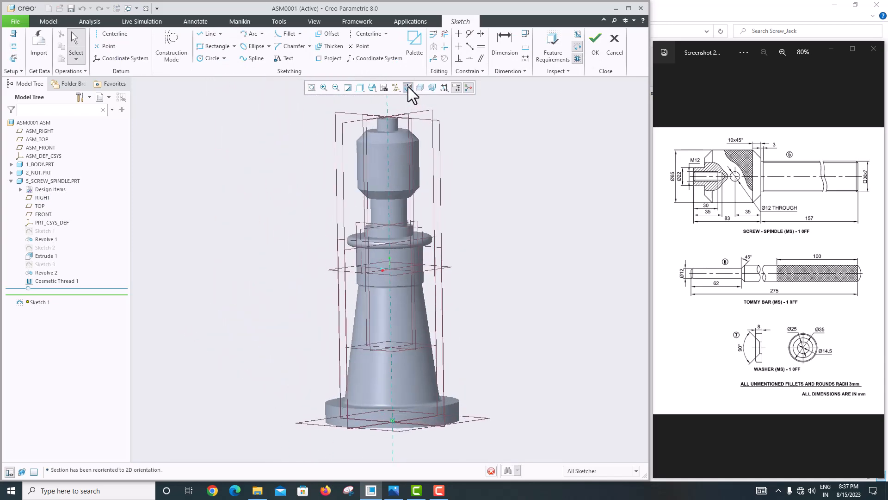
pyautogui.scroll(-4, 392, 168)
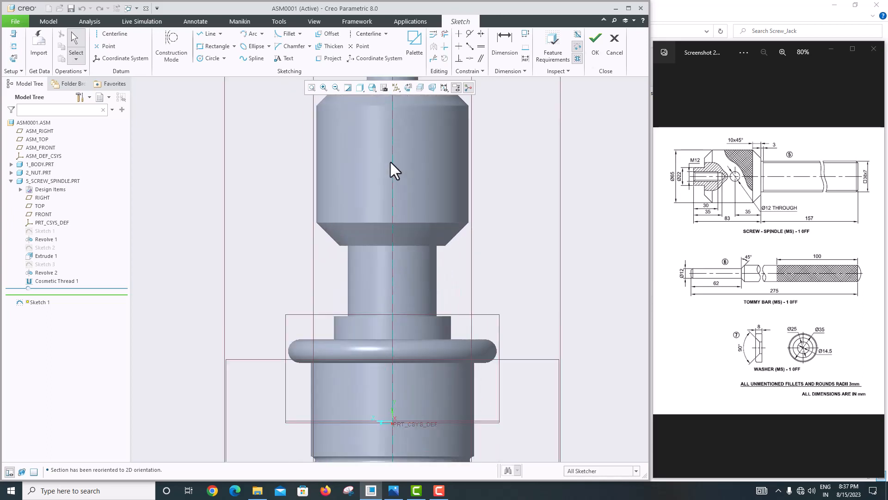
# Sketch a circle about 6.3 mm in diameter on the spindle's head, centred on its vertical axis.
pyautogui.click(203, 58)
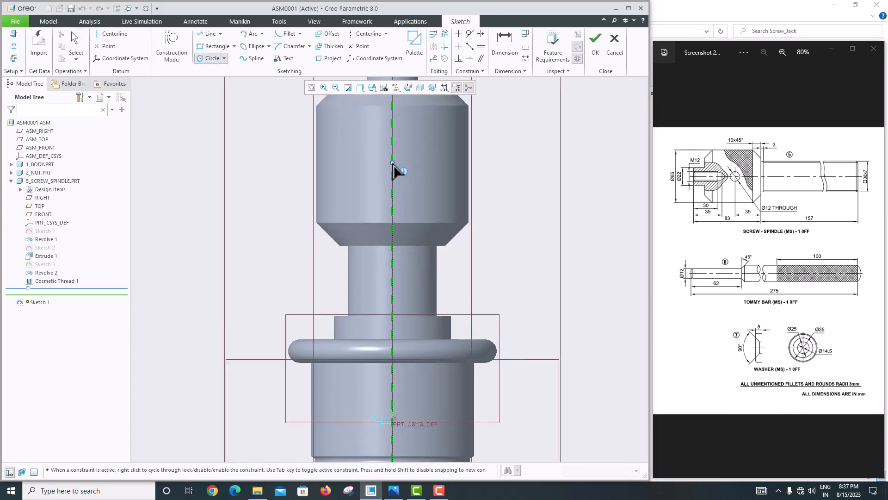
pyautogui.middleClick(433, 152)
pyautogui.scroll(3, 415, 246)
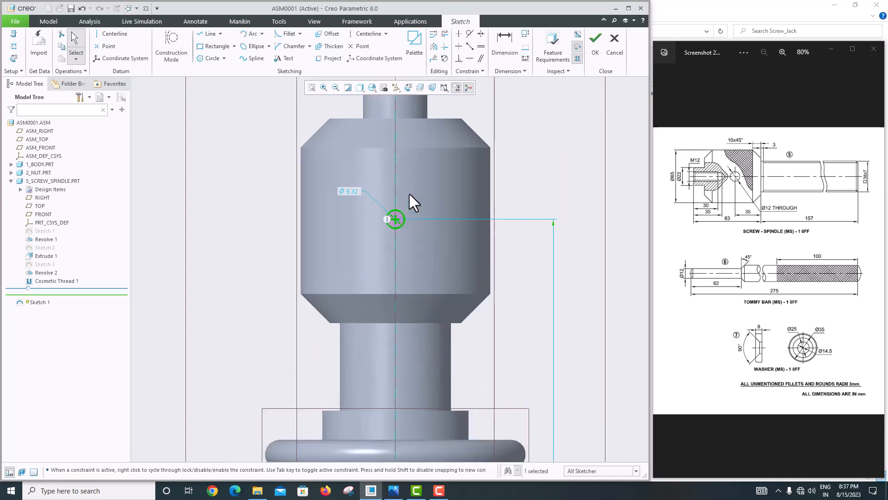
pyautogui.scroll(-1, 412, 231)
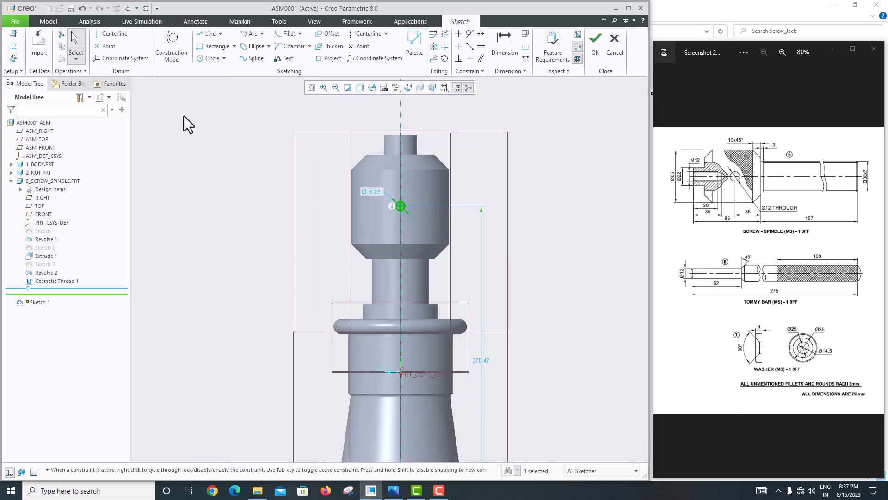
# Add the edges bounding the head's cylindrical section and the head's bottom face as sketch references.
pyautogui.click(14, 48)
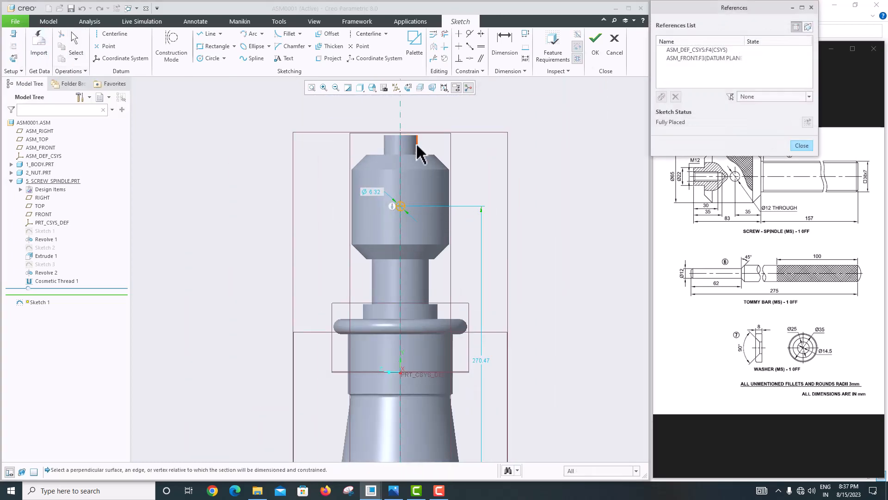
pyautogui.click(424, 244)
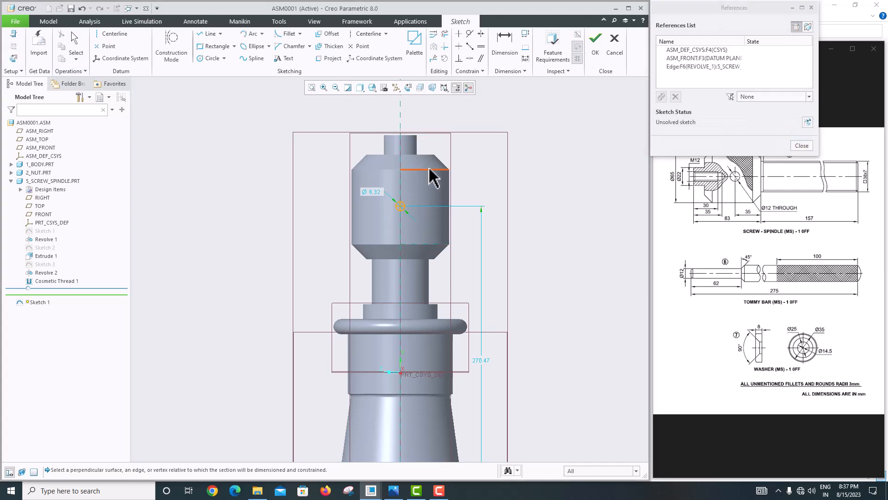
pyautogui.click(430, 170)
pyautogui.click(802, 146)
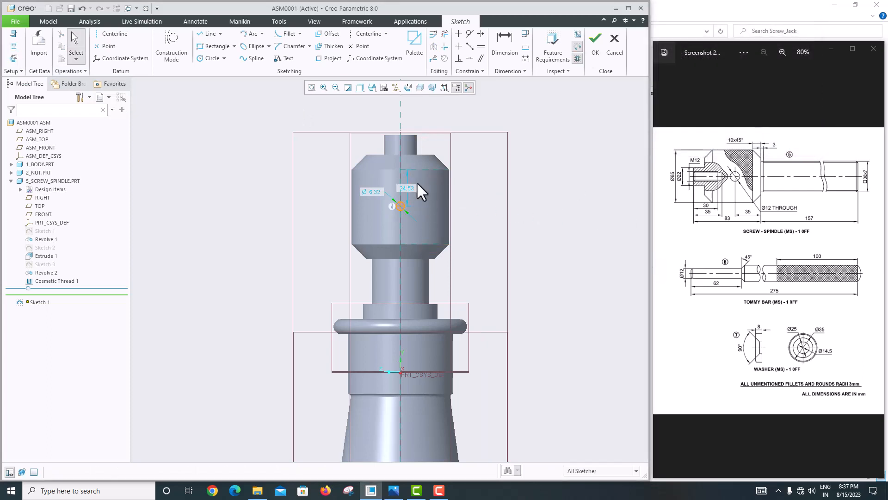
pyautogui.scroll(2, 417, 185)
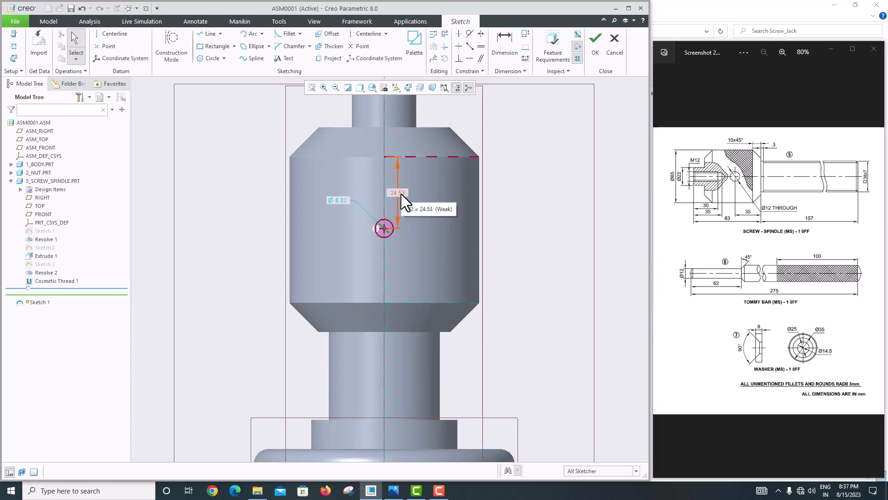
pyautogui.click(14, 47)
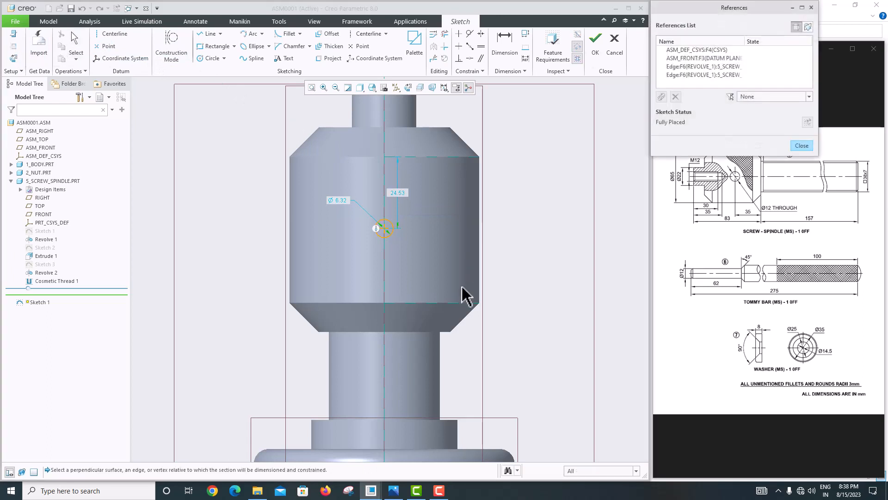
pyautogui.click(445, 332)
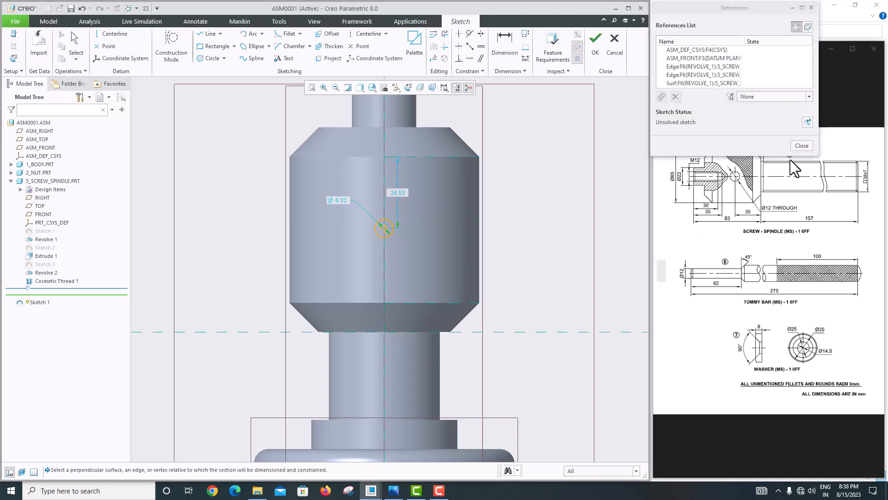
pyautogui.click(802, 146)
# Dimension the circle's centre 35 mm above the bottom face of the spindle's head.
pyautogui.click(493, 54)
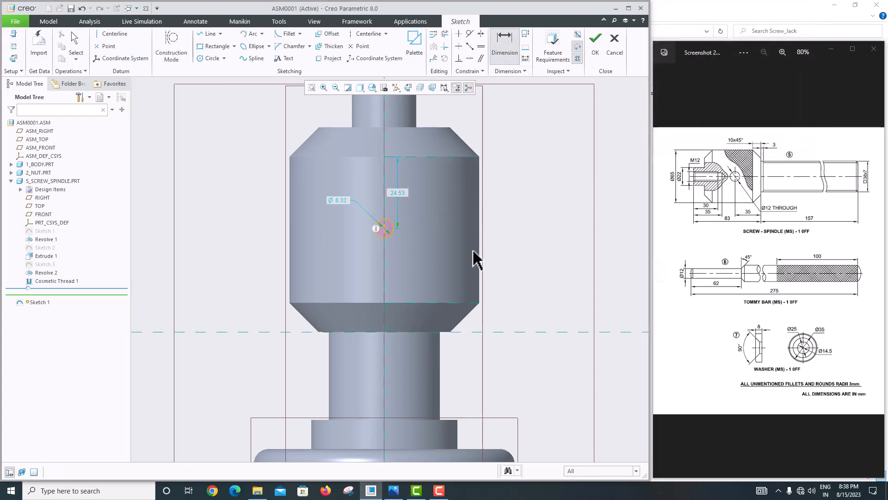
pyautogui.click(464, 332)
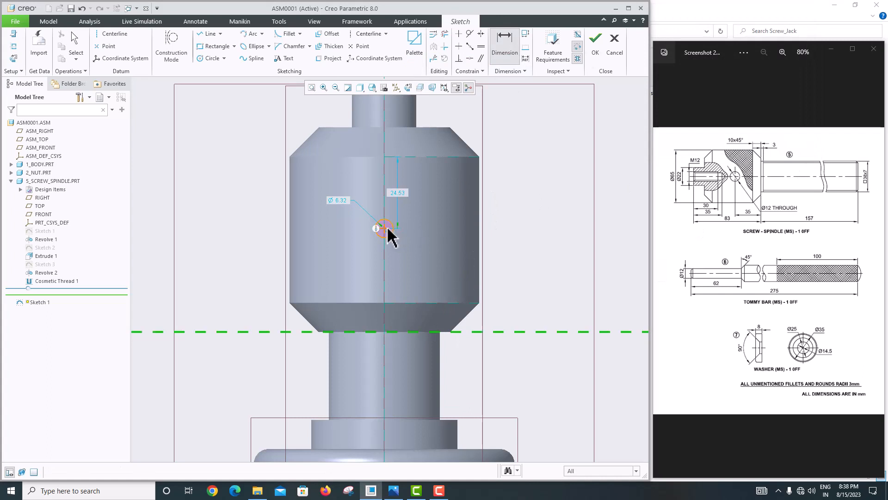
pyautogui.click(388, 227)
pyautogui.middleClick(424, 240)
pyautogui.write('35')
pyautogui.press('Return')
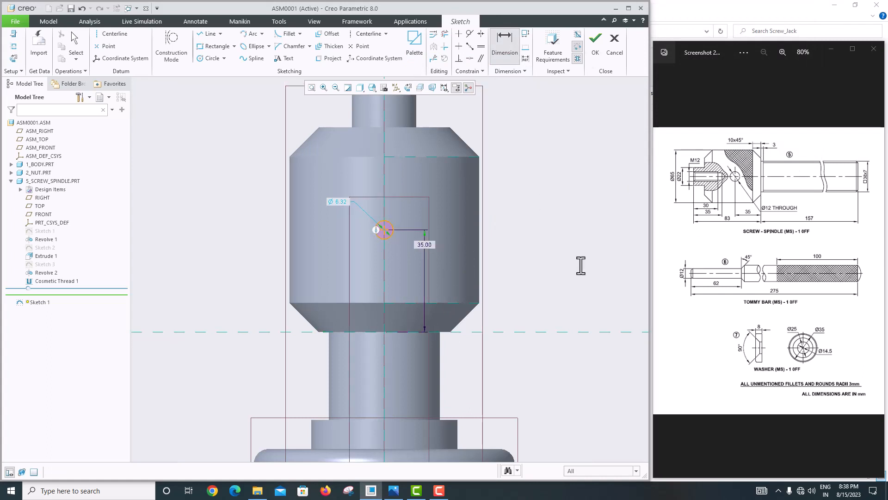
# Set the circle's diameter to 12 mm and finish the sketch.
pyautogui.doubleClick(337, 202)
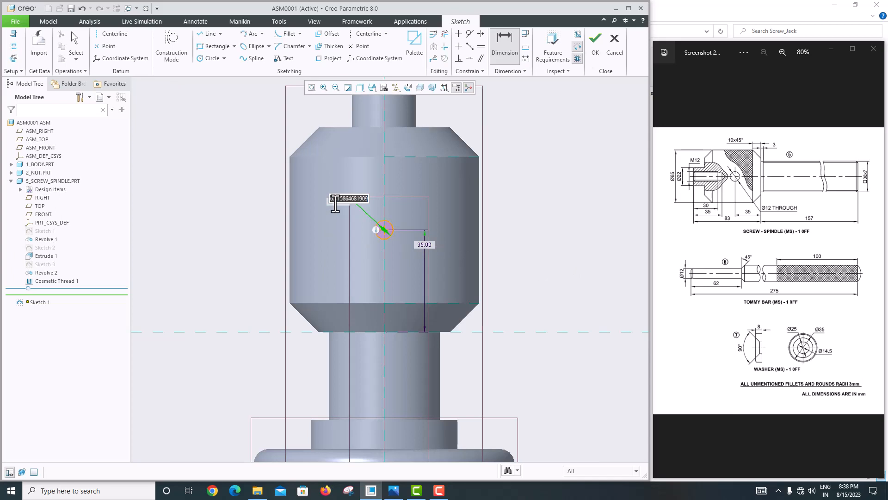
pyautogui.write('12')
pyautogui.press('Return')
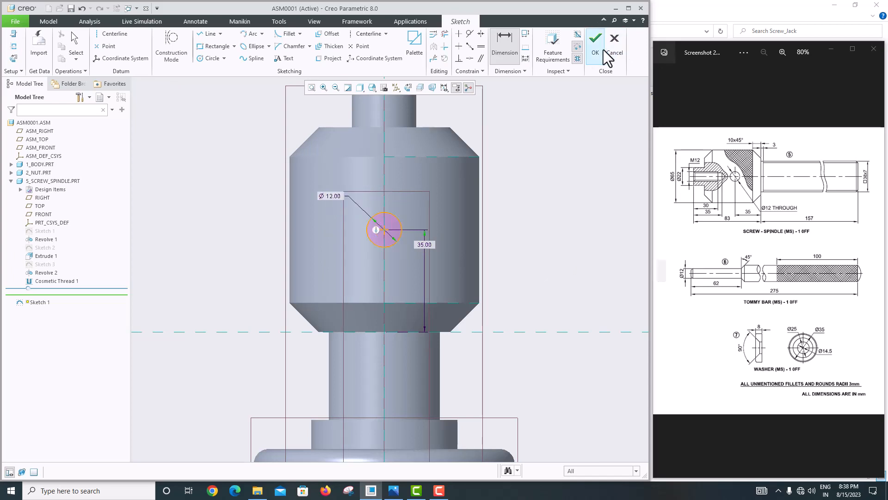
pyautogui.click(601, 48)
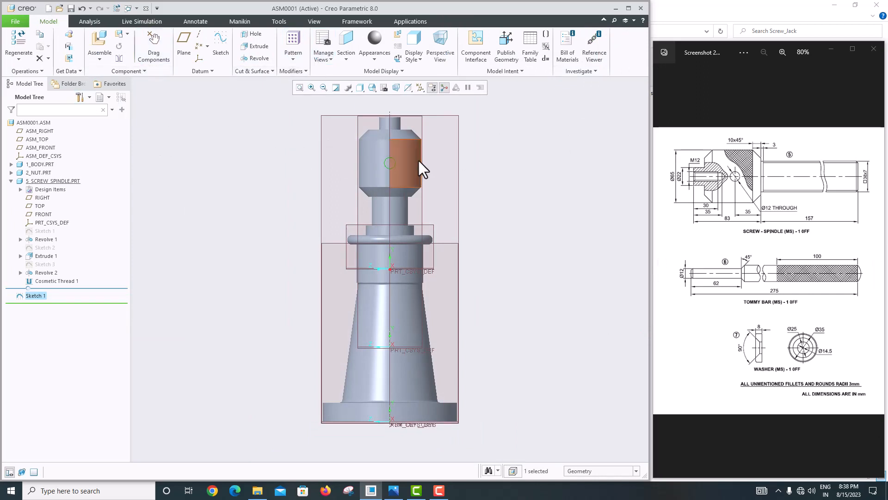
# Delete the circle sketch from the assembly.
pyautogui.rightClick(34, 296)
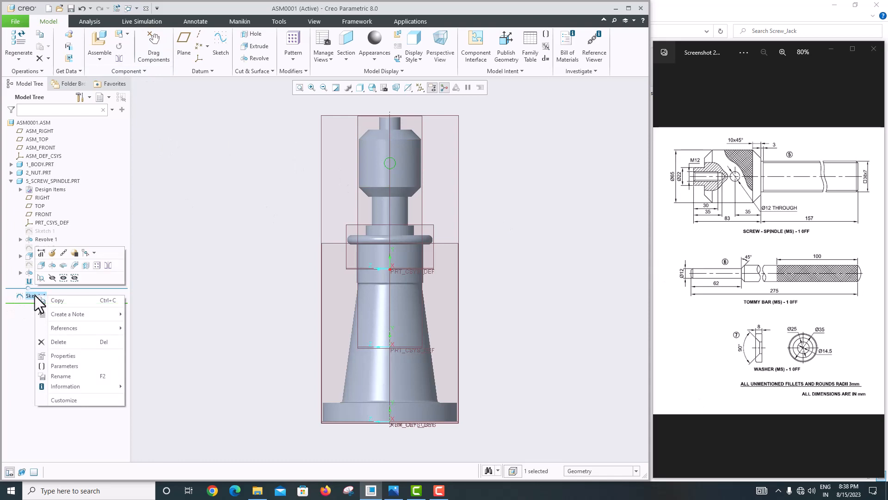
pyautogui.click(62, 342)
pyautogui.click(417, 256)
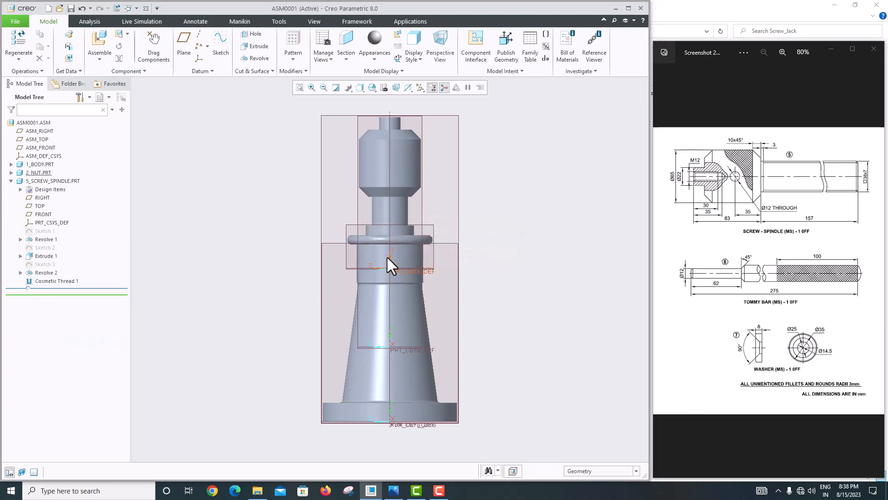
pyautogui.moveTo(387, 257); pyautogui.dragTo(233, 214, button='middle')
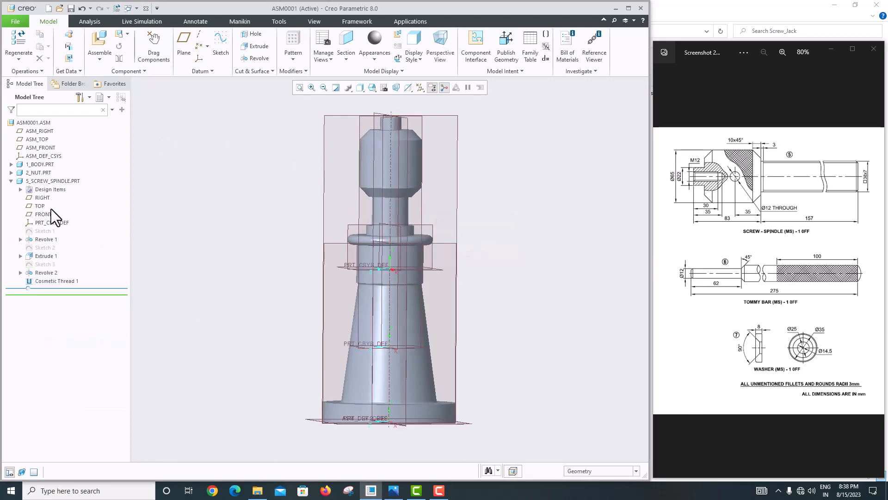
pyautogui.click(51, 278)
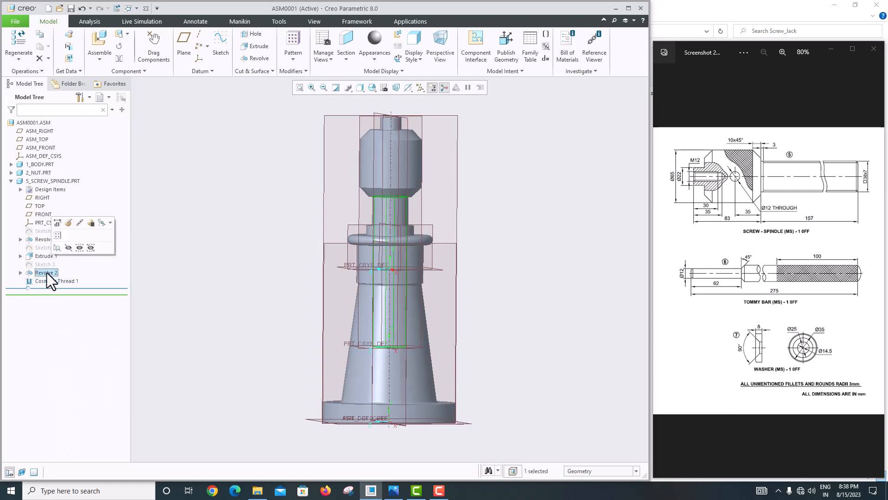
pyautogui.click(47, 273)
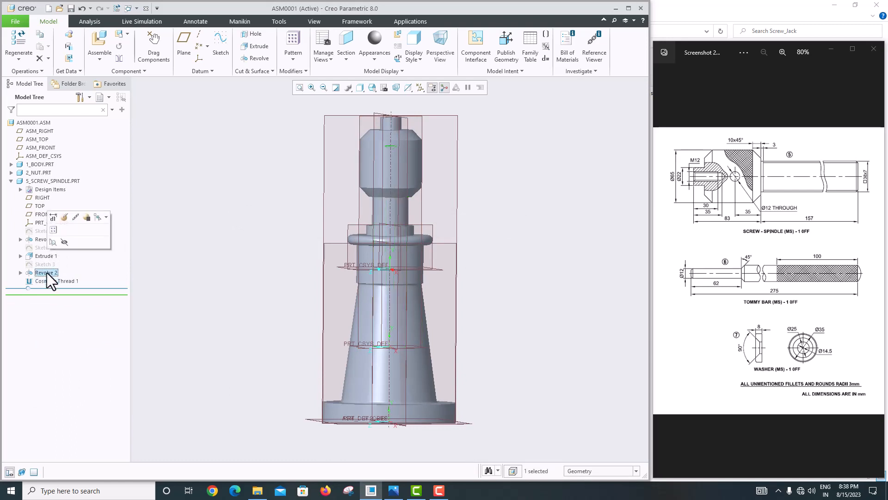
pyautogui.click(44, 202)
pyautogui.moveTo(278, 192); pyautogui.dragTo(343, 167, button='middle')
pyautogui.scroll(-4, 396, 151)
pyautogui.scroll(3, 391, 179)
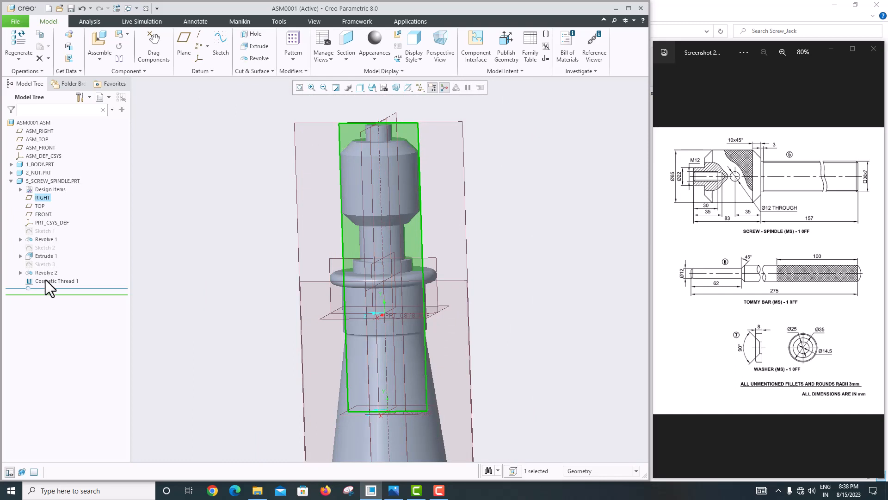
pyautogui.rightClick(38, 181)
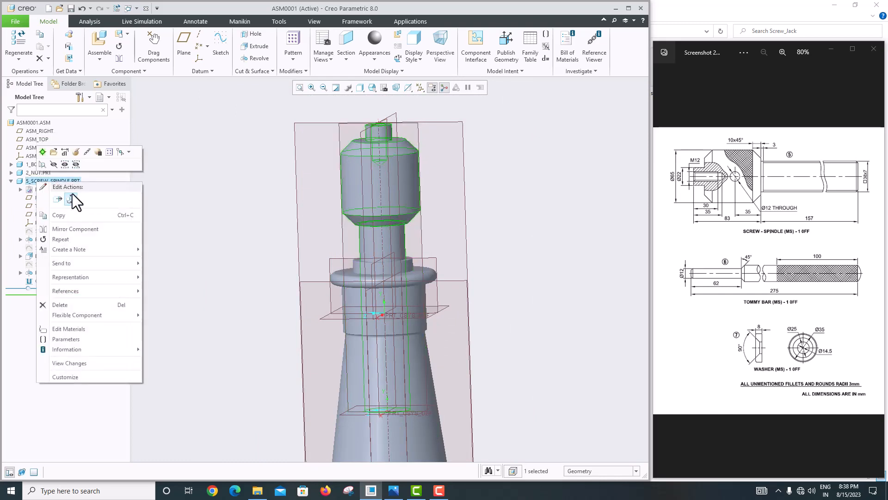
pyautogui.click(76, 151)
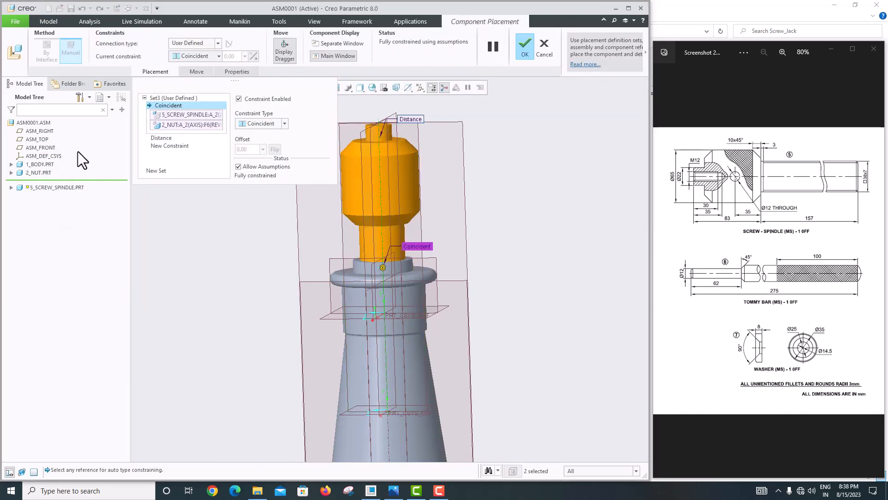
pyautogui.click(523, 50)
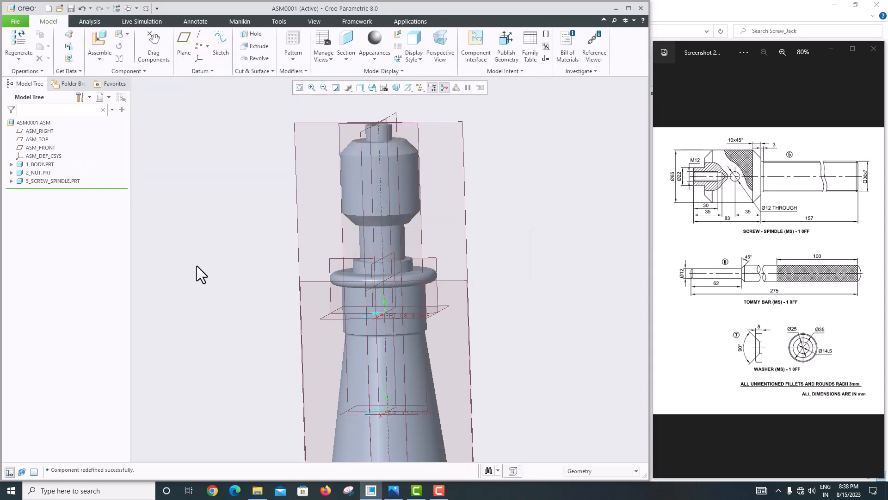
# Open 5_screw_spindle.prt from the Screw_Jack folder in its own part window.
pyautogui.moveTo(282, 262)
pyautogui.mouseDown(button='middle')
pyautogui.moveTo(290, 248)
pyautogui.moveTo(363, 252)
pyautogui.moveTo(324, 249)
pyautogui.mouseUp(button='middle')
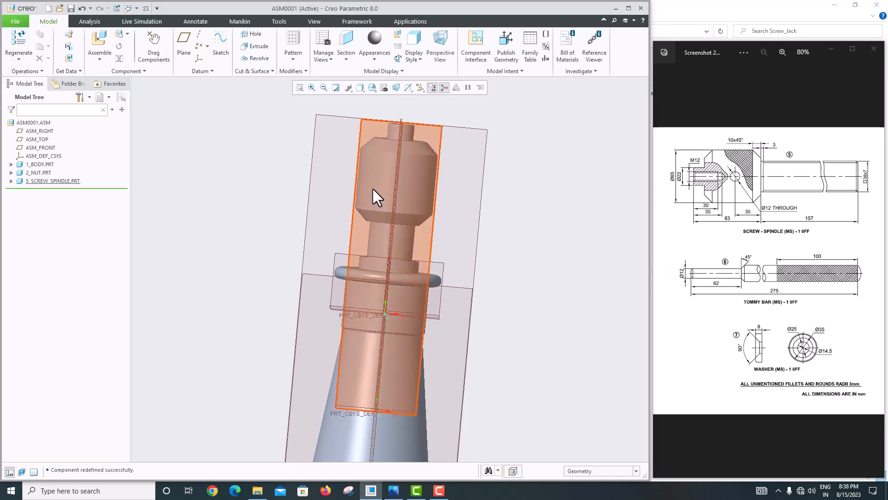
pyautogui.click(16, 20)
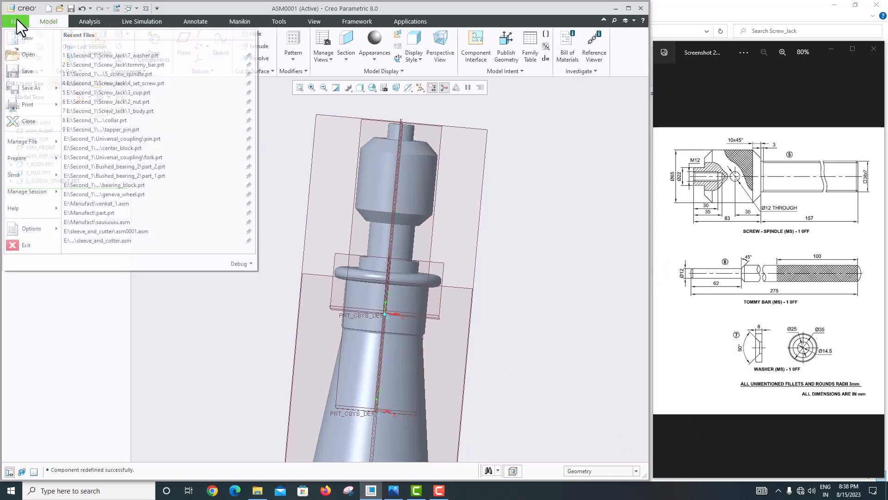
pyautogui.click(31, 59)
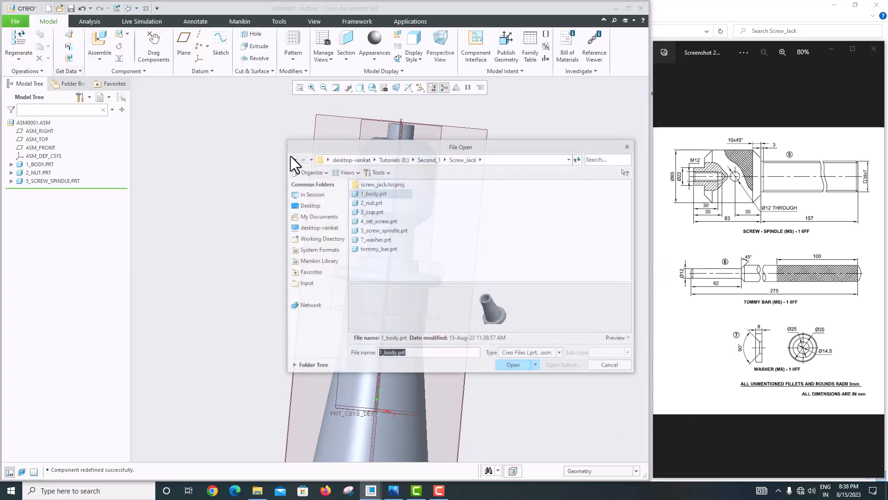
pyautogui.click(383, 230)
pyautogui.click(514, 366)
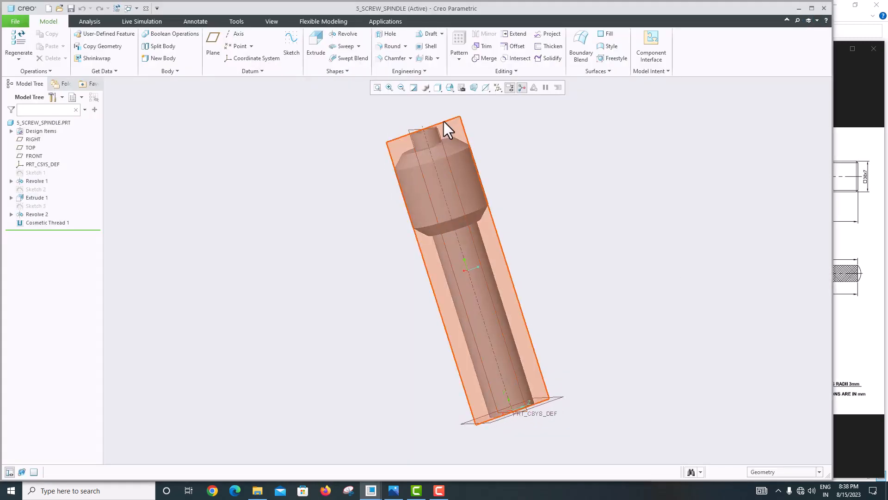
# Sketch a circle about 22 mm in diameter on the spindle's lengthwise datum plane, centred on the axis within the head.
pyautogui.click(443, 121)
pyautogui.click(290, 44)
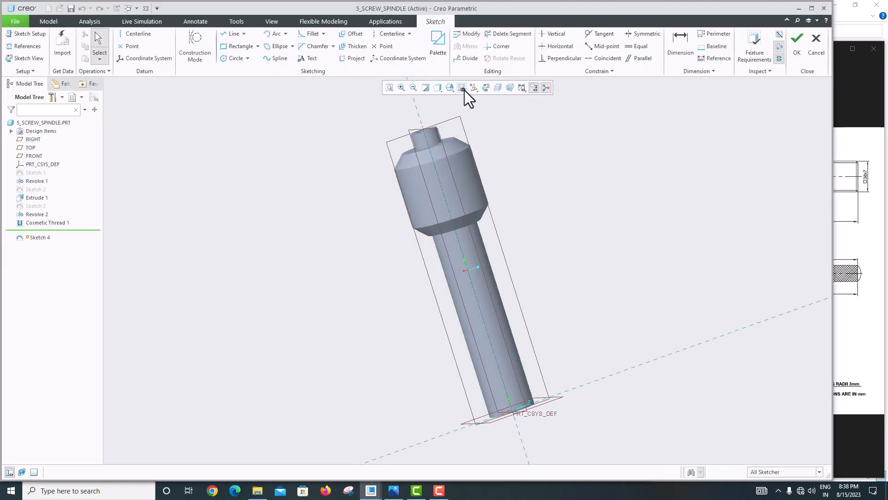
pyautogui.click(483, 88)
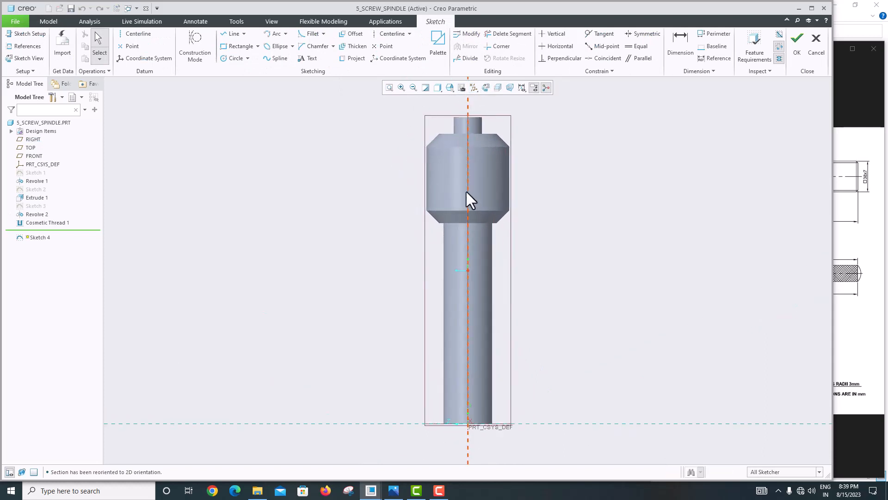
pyautogui.click(231, 58)
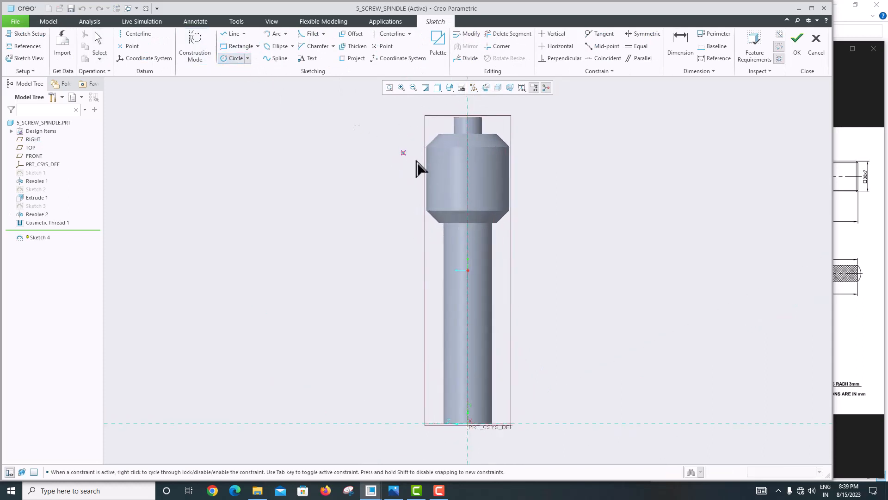
pyautogui.click(467, 177)
pyautogui.click(459, 188)
pyautogui.middleClick(459, 187)
# Dimension the circle's centre 35 mm above the bottom face of the spindle's head.
pyautogui.scroll(4, 460, 187)
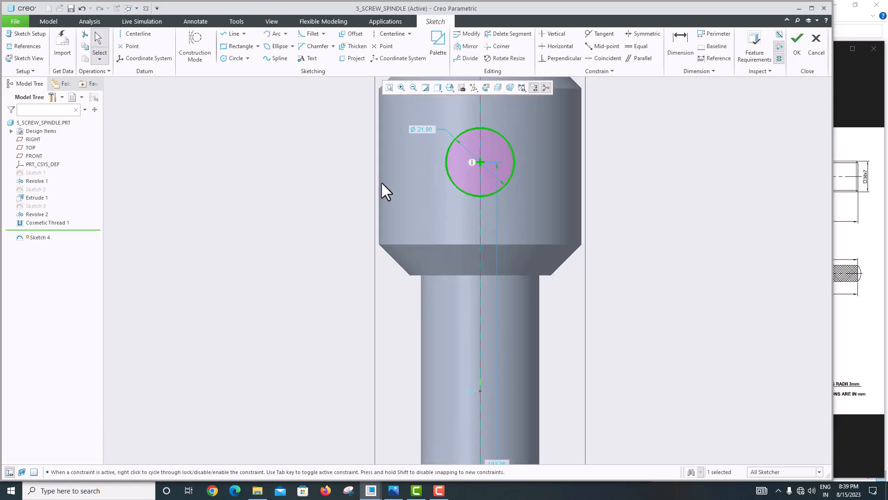
pyautogui.click(528, 276)
pyautogui.click(802, 145)
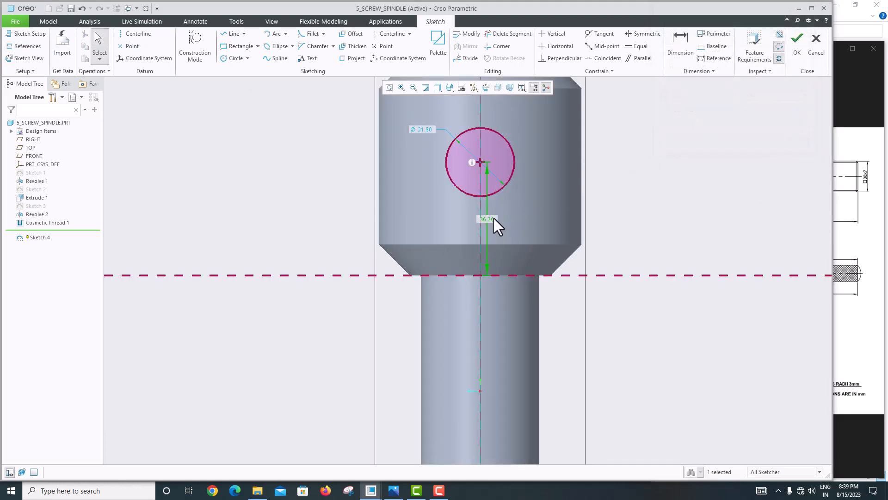
pyautogui.write('35')
pyautogui.press('Return')
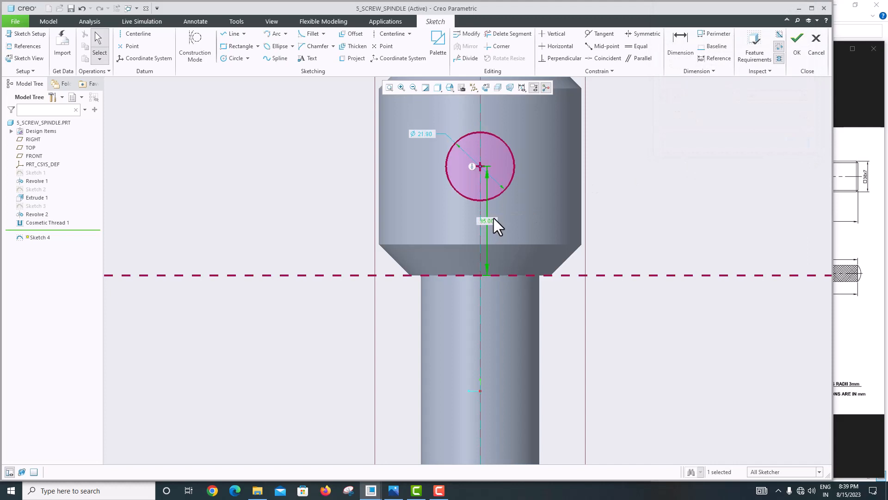
# Set the circle's diameter to 12 mm and finish the sketch.
pyautogui.doubleClick(419, 135)
pyautogui.write('12')
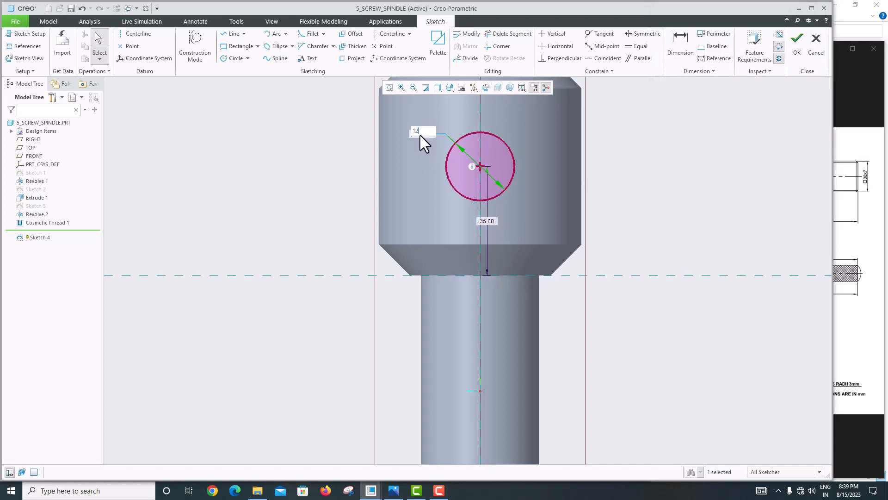
pyautogui.press('Return')
pyautogui.click(797, 45)
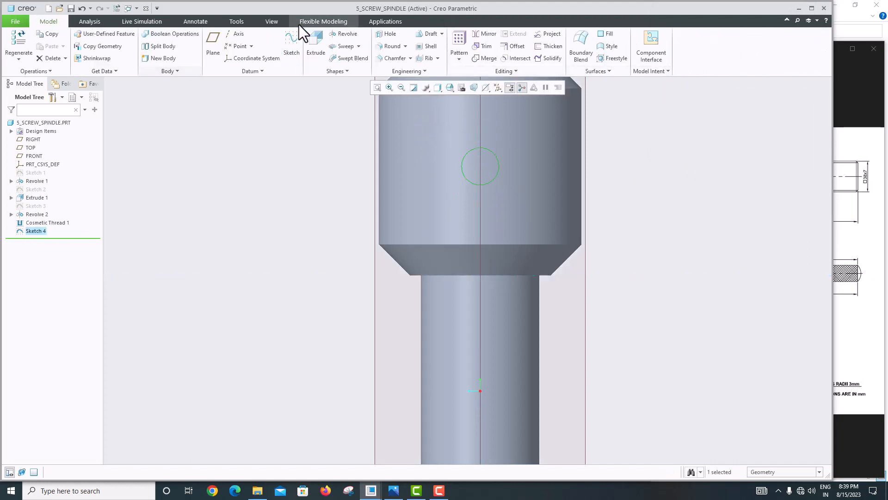
# Cut the circle through the spindle's head with a symmetric Extrude removing material, about 838 mm deep.
pyautogui.click(311, 41)
pyautogui.moveTo(413, 162); pyautogui.dragTo(490, 175, button='middle')
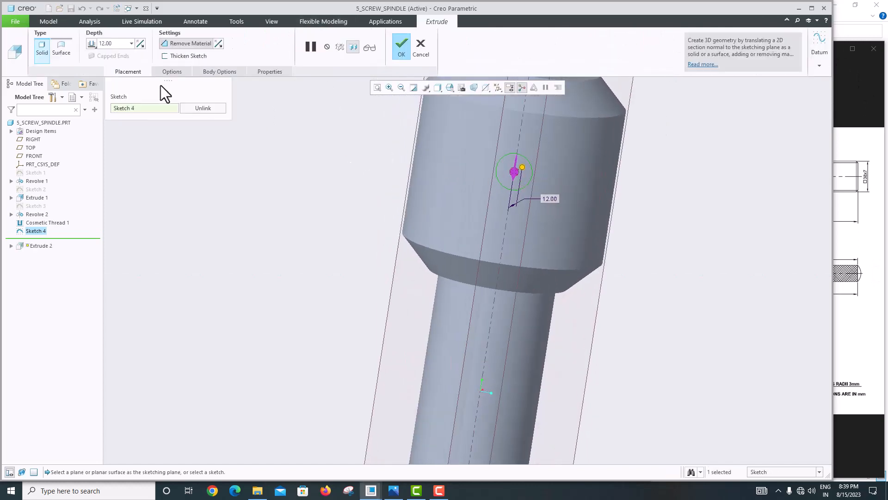
pyautogui.click(93, 44)
pyautogui.click(104, 60)
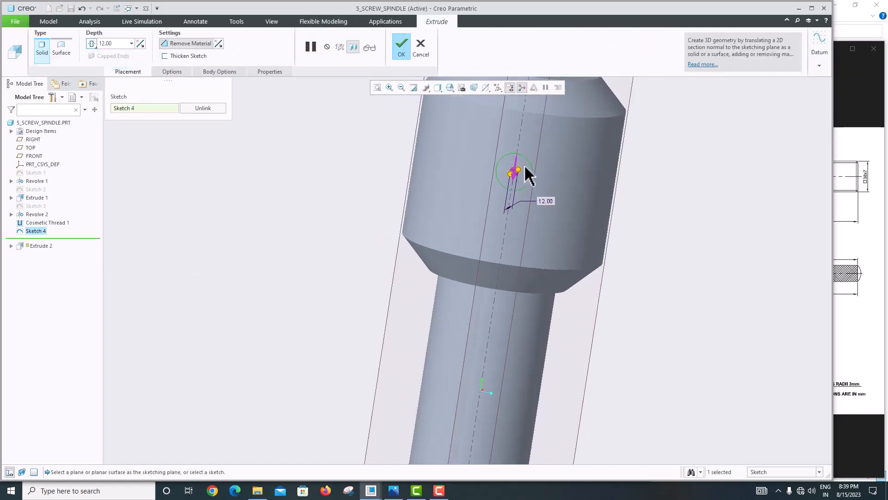
pyautogui.moveTo(513, 174); pyautogui.dragTo(197, 261)
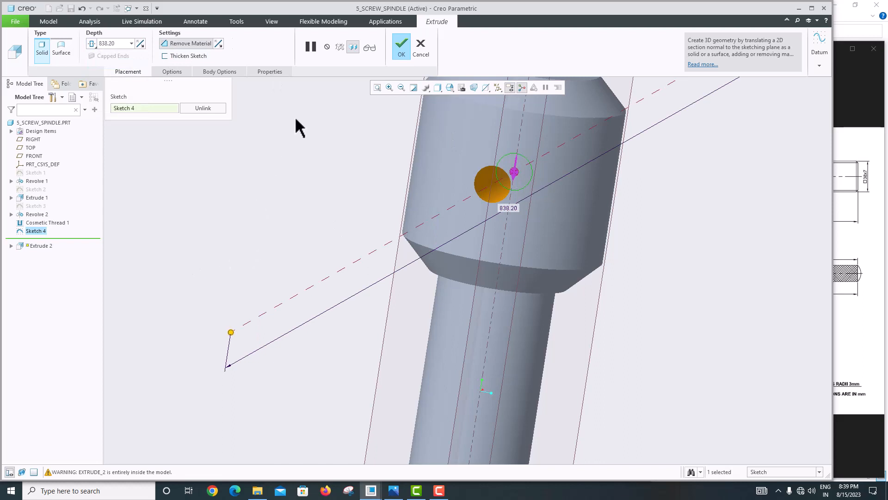
pyautogui.click(401, 51)
# Save the spindle part and close its window to return to the assembly.
pyautogui.moveTo(393, 199)
pyautogui.mouseDown(button='middle')
pyautogui.moveTo(301, 184)
pyautogui.moveTo(399, 190)
pyautogui.moveTo(434, 204)
pyautogui.moveTo(412, 208)
pyautogui.mouseUp(button='middle')
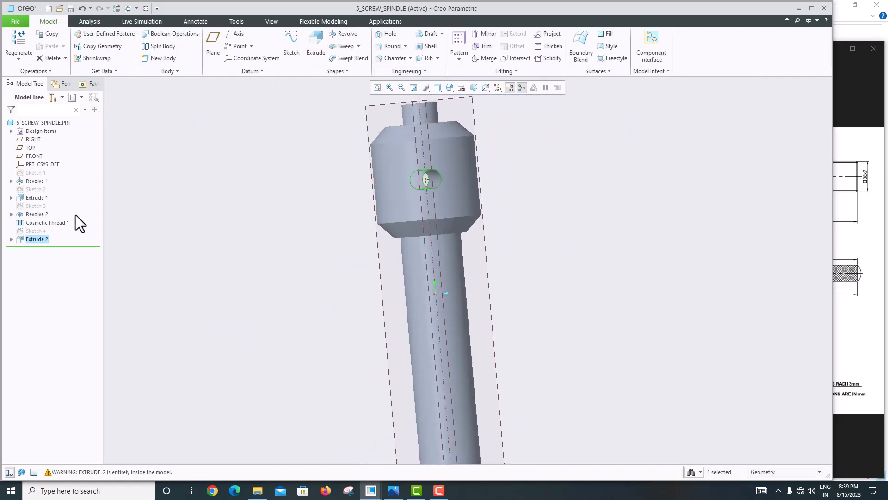
pyautogui.hotkey('ctrl', 's')
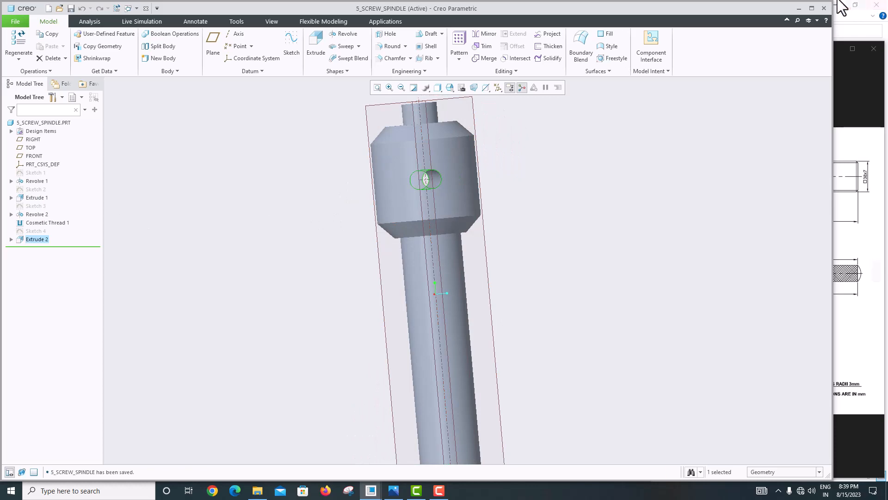
pyautogui.click(824, 9)
# Insert tommy_bar.prt from the Screw_Jack folder as a component of the assembly.
pyautogui.moveTo(456, 225)
pyautogui.mouseDown(button='middle')
pyautogui.moveTo(509, 213)
pyautogui.moveTo(440, 198)
pyautogui.moveTo(466, 223)
pyautogui.mouseUp(button='middle')
pyautogui.moveTo(426, 188); pyautogui.dragTo(500, 226, button='middle')
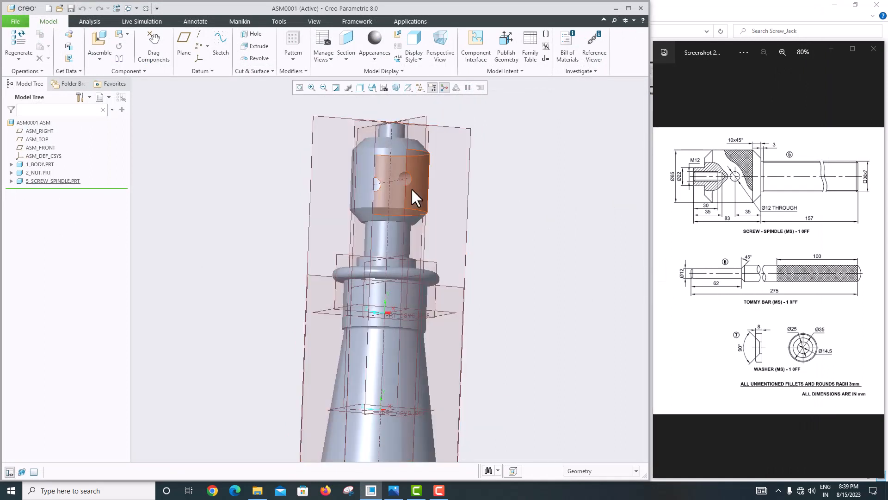
pyautogui.click(98, 45)
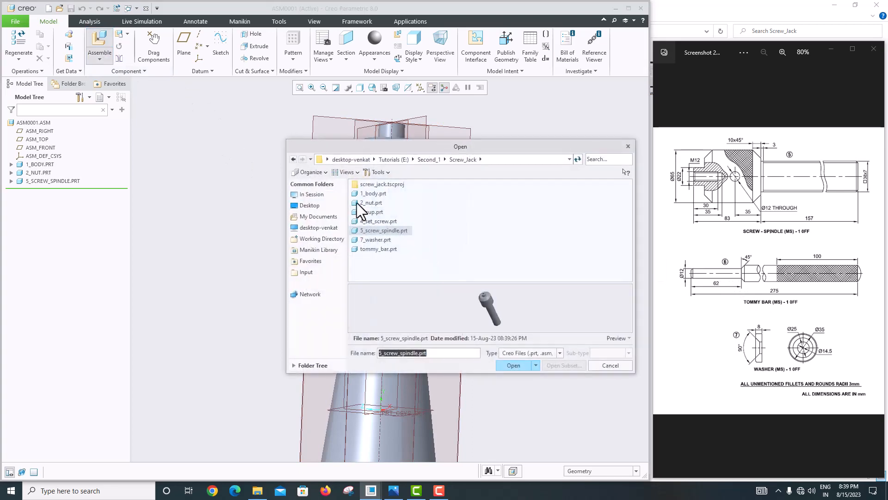
pyautogui.click(382, 250)
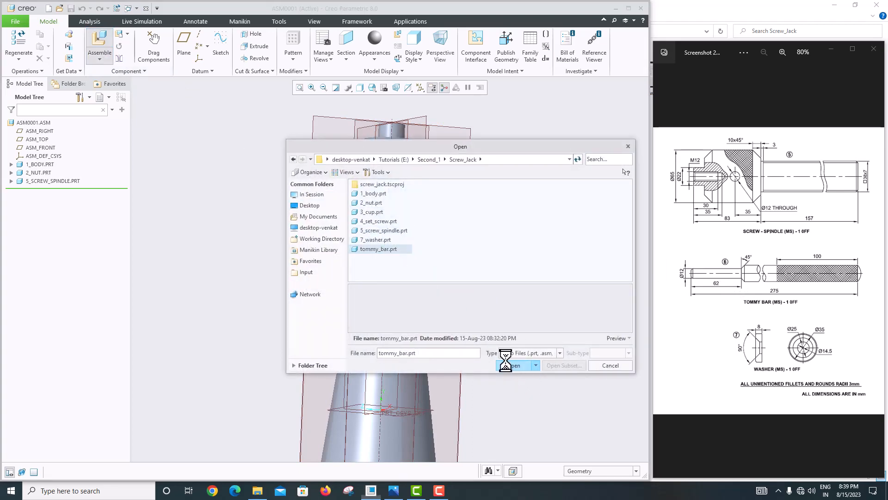
# Make the tommy bar's axis coincident with the axis of the cross hole in the spindle's head.
pyautogui.moveTo(464, 277); pyautogui.dragTo(566, 281, button='middle')
pyautogui.scroll(-3, 457, 156)
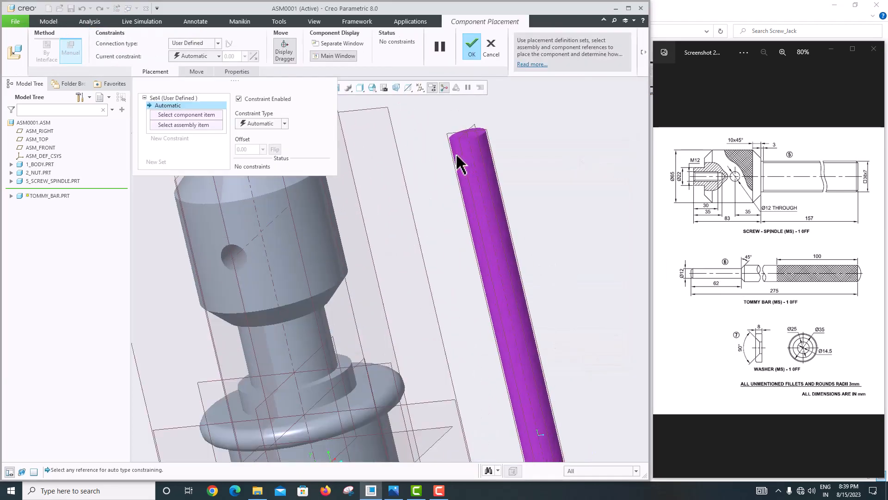
pyautogui.scroll(5, 479, 147)
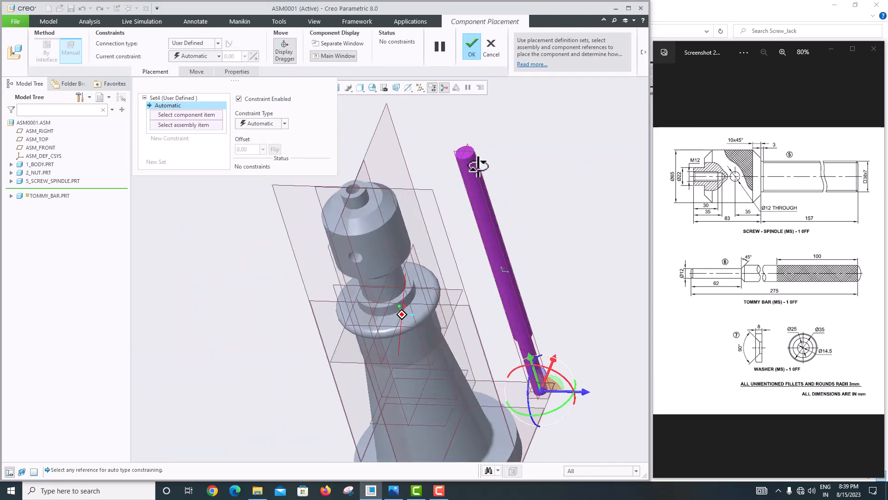
pyautogui.moveTo(479, 165); pyautogui.dragTo(471, 148, button='middle')
pyautogui.scroll(-5, 486, 218)
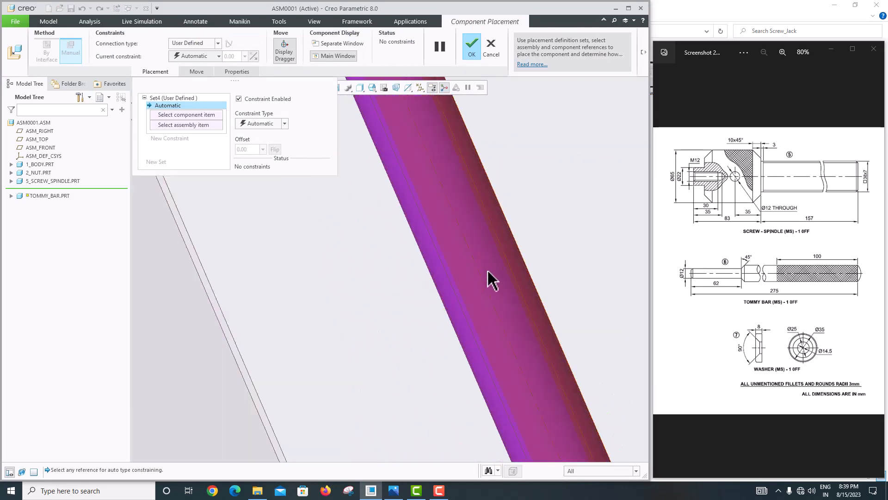
pyautogui.scroll(1, 477, 297)
pyautogui.click(485, 291)
pyautogui.scroll(5, 485, 292)
pyautogui.moveTo(486, 292); pyautogui.dragTo(428, 262, button='middle')
pyautogui.scroll(-3, 348, 242)
pyautogui.moveTo(331, 261); pyautogui.dragTo(254, 314, button='middle')
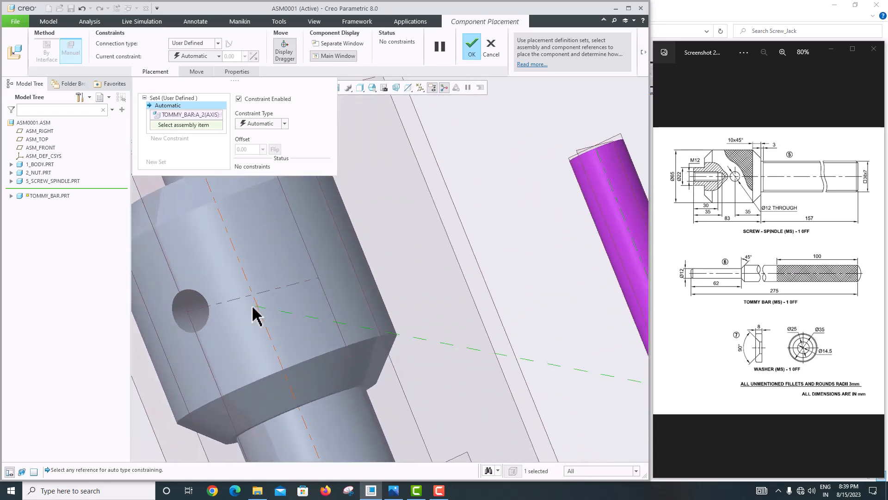
pyautogui.click(215, 309)
pyautogui.click(196, 56)
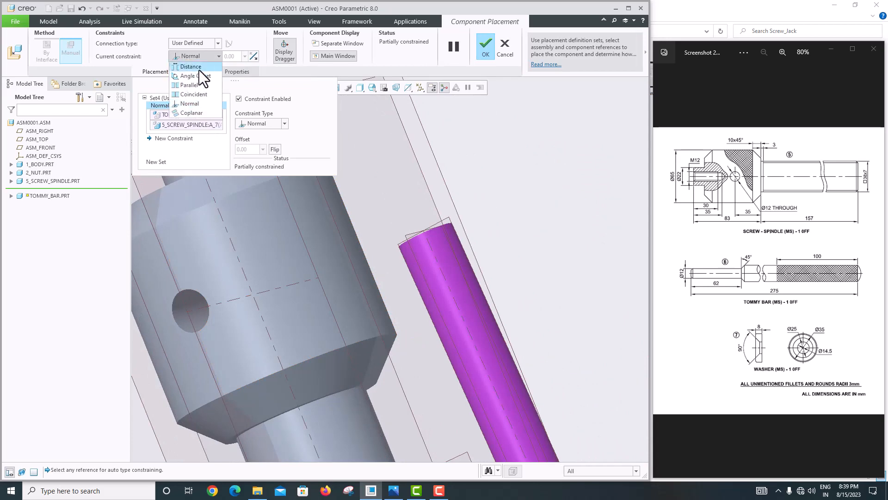
pyautogui.click(203, 94)
# Slide the tommy bar along the hole's axis until its thin end is clear of the spindle's head.
pyautogui.scroll(6, 409, 221)
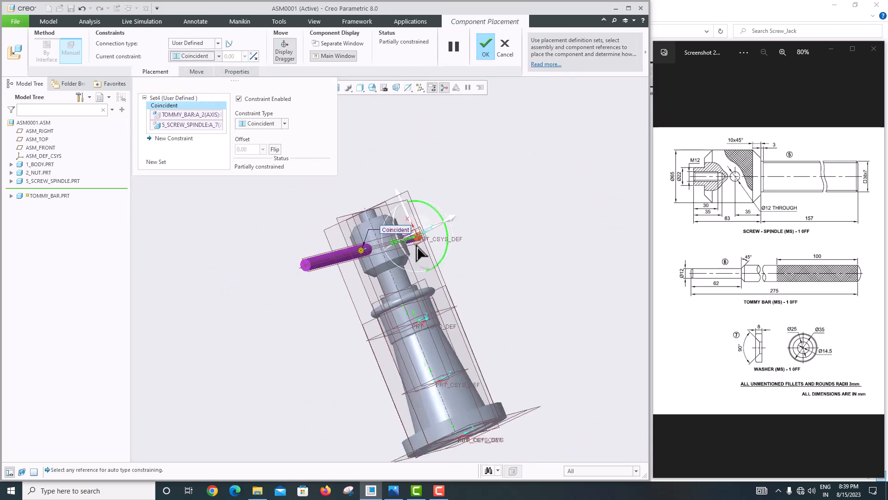
pyautogui.moveTo(420, 252); pyautogui.dragTo(520, 234, button='middle')
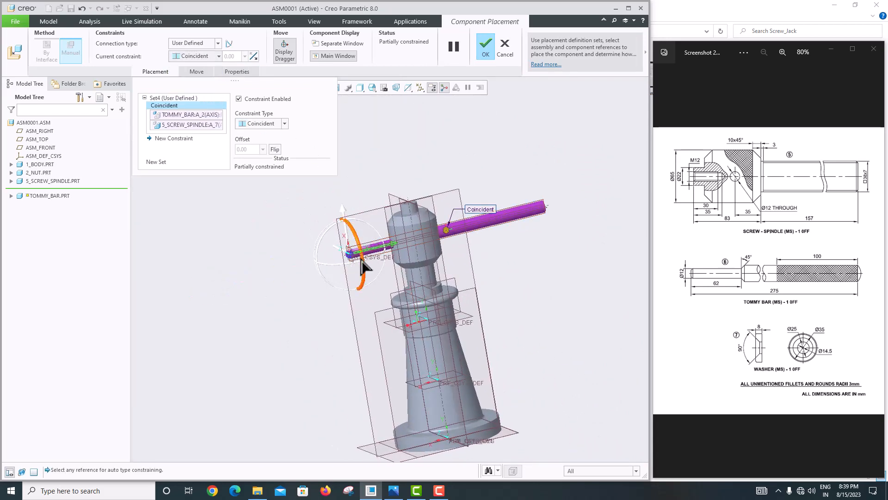
pyautogui.scroll(-3, 358, 266)
pyautogui.moveTo(361, 255); pyautogui.dragTo(541, 224)
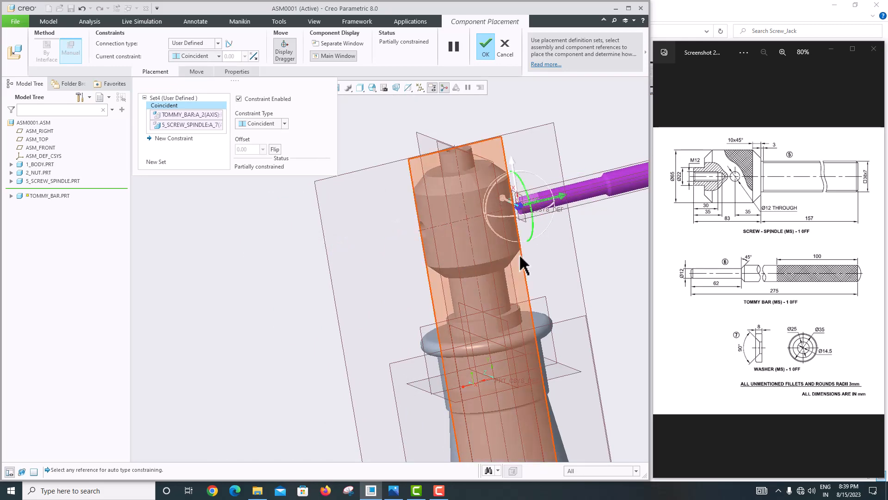
# Add a second constraint making the end face of the tommy bar's thin end coincident with the ASM_RIGHT plane.
pyautogui.scroll(-5, 513, 250)
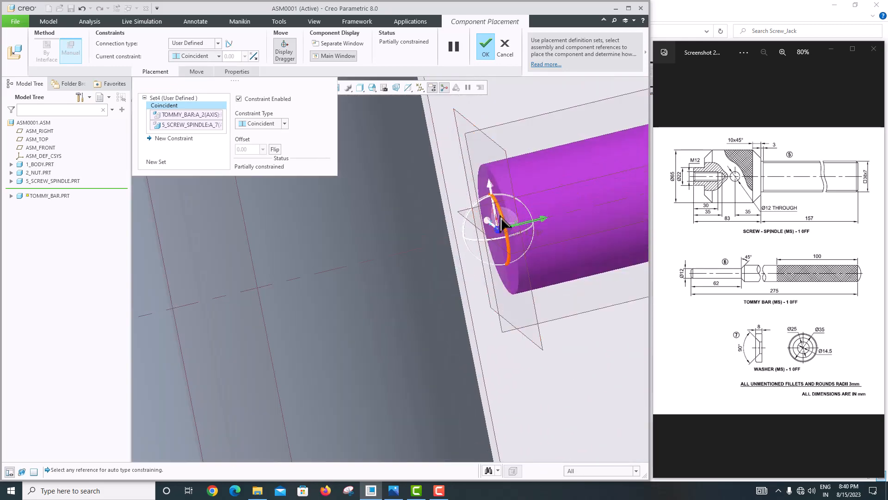
pyautogui.scroll(4, 465, 188)
pyautogui.scroll(-3, 443, 195)
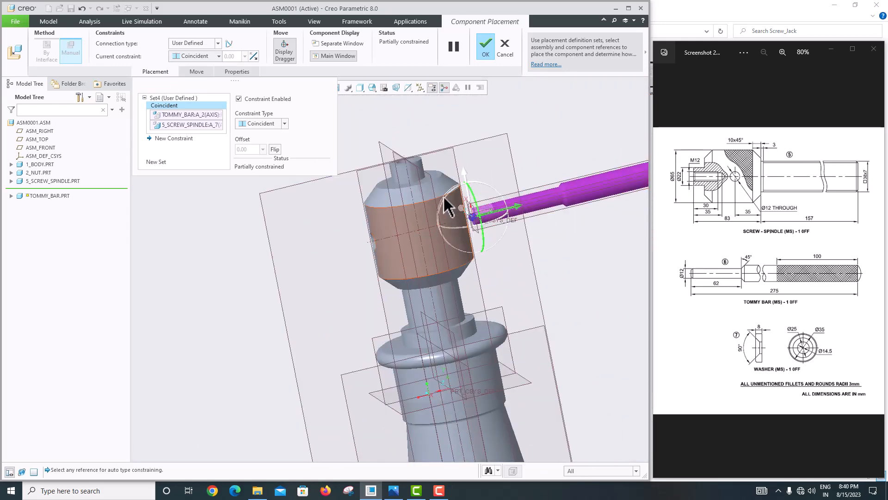
pyautogui.scroll(4, 497, 272)
pyautogui.moveTo(497, 271)
pyautogui.mouseDown(button='middle')
pyautogui.moveTo(536, 255)
pyautogui.moveTo(497, 267)
pyautogui.mouseUp(button='middle')
pyautogui.scroll(-5, 503, 260)
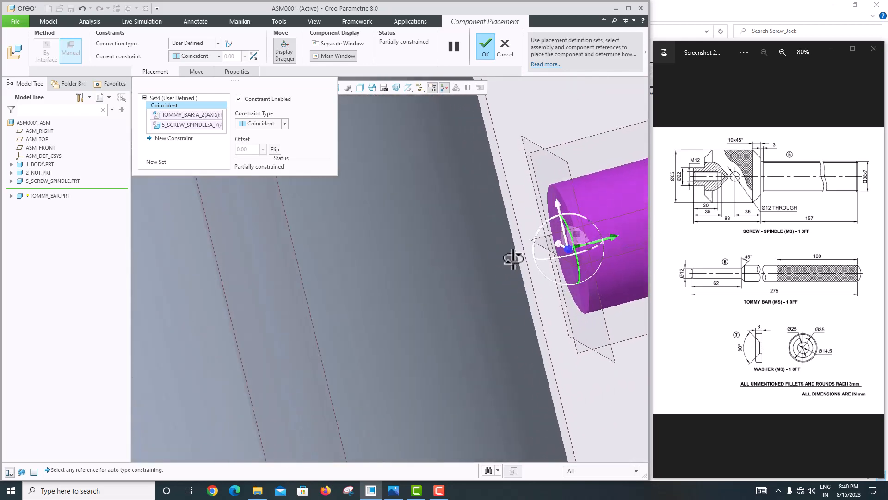
pyautogui.click(560, 203)
pyautogui.scroll(5, 546, 231)
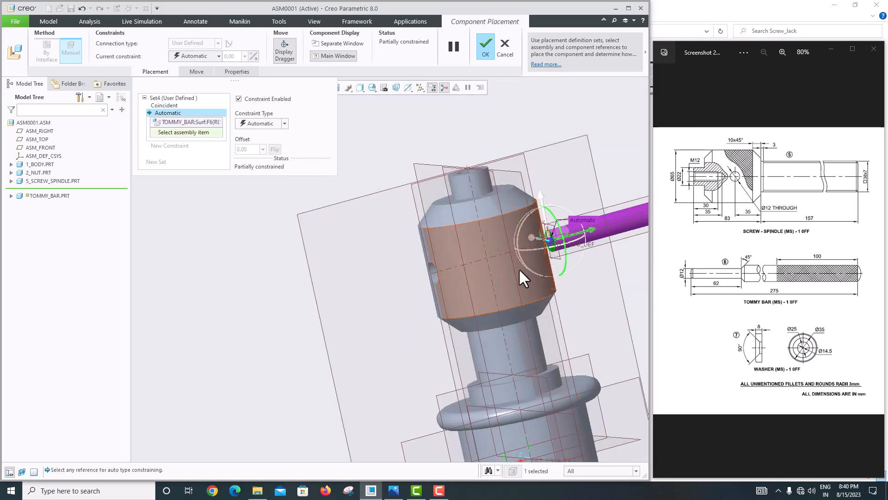
pyautogui.scroll(-8, 446, 269)
pyautogui.scroll(5, 430, 277)
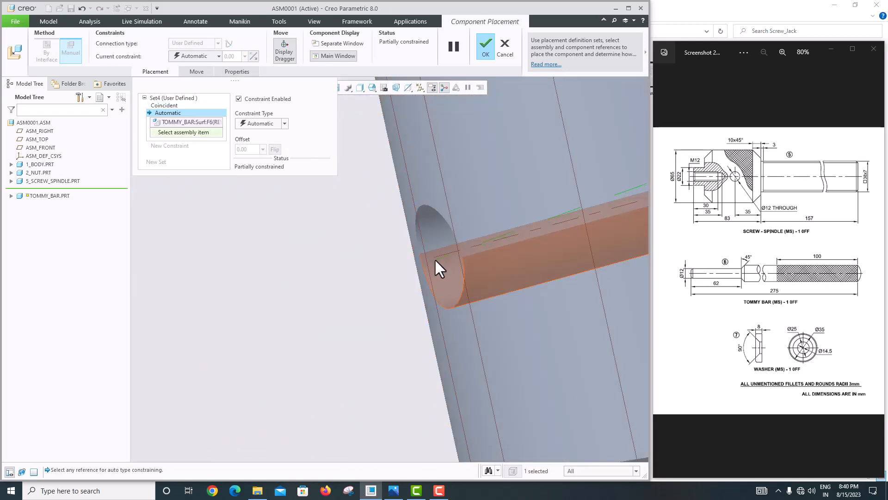
pyautogui.scroll(4, 424, 243)
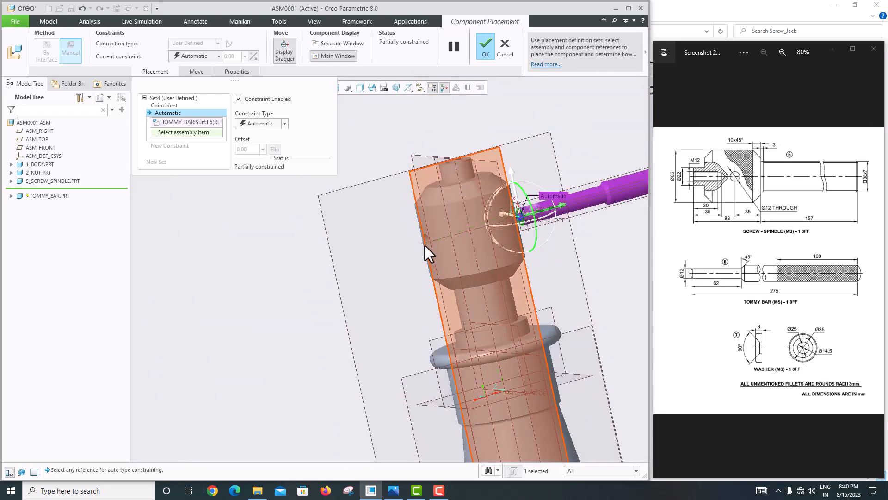
pyautogui.scroll(-3, 442, 232)
pyautogui.scroll(4, 438, 227)
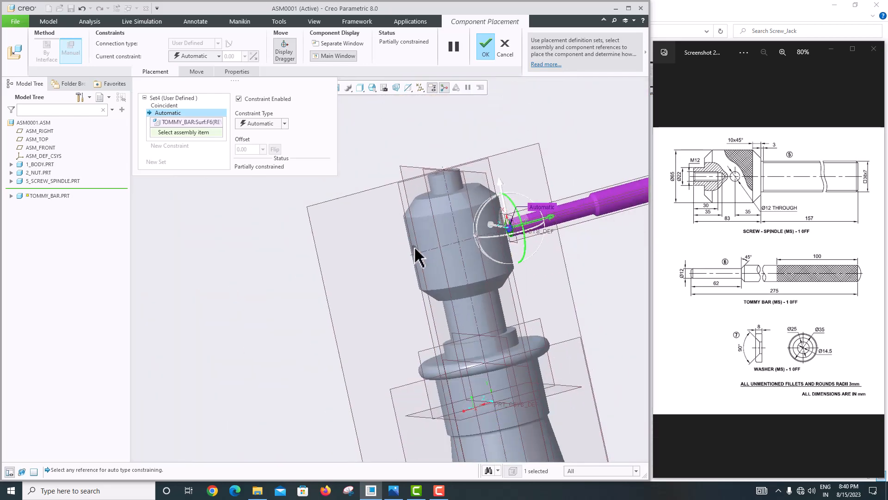
pyautogui.scroll(-2, 407, 199)
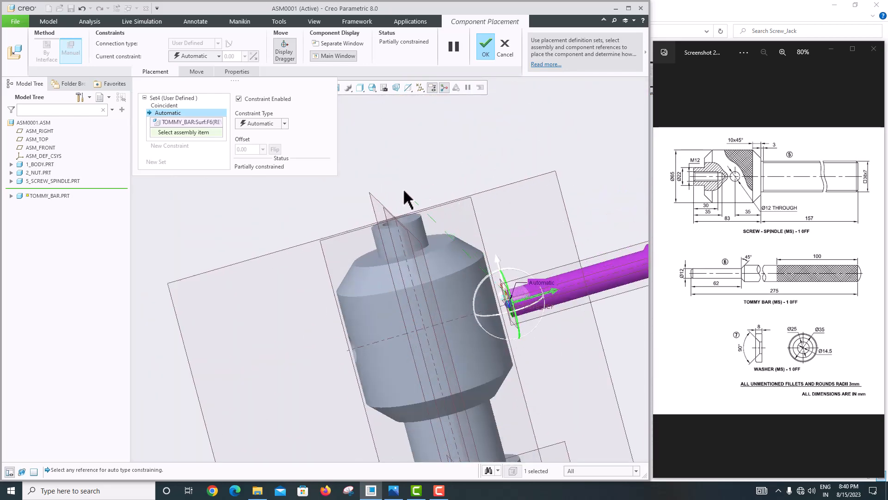
pyautogui.click(379, 198)
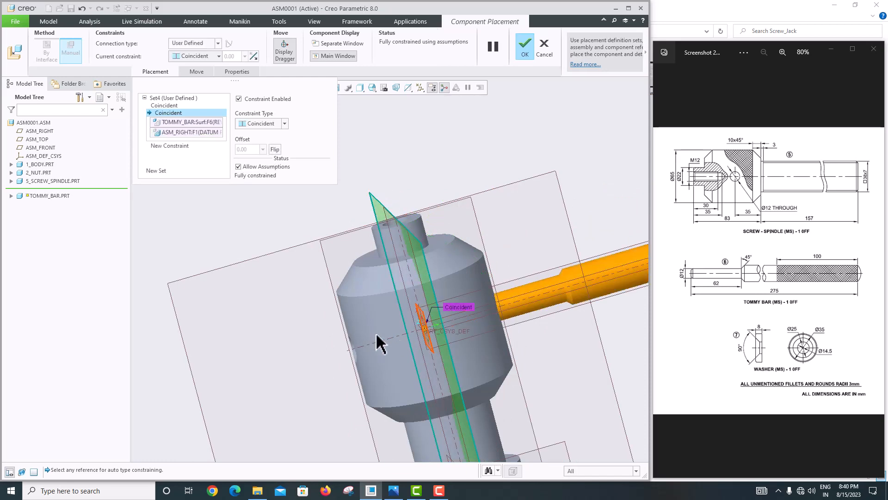
# Change the constraint between the tommy bar's thin end face and ASM_RIGHT to Distance with a 32 mm offset, and accept the placement.
pyautogui.click(199, 56)
pyautogui.click(200, 70)
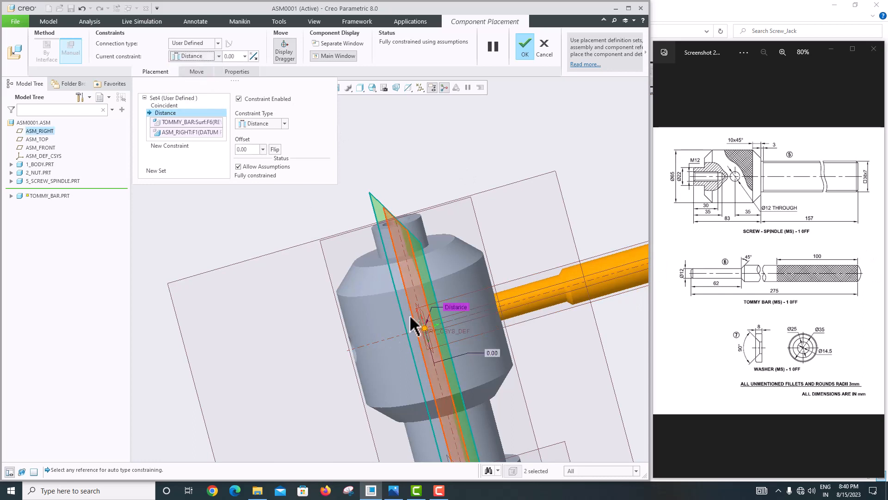
pyautogui.moveTo(425, 327); pyautogui.dragTo(351, 341)
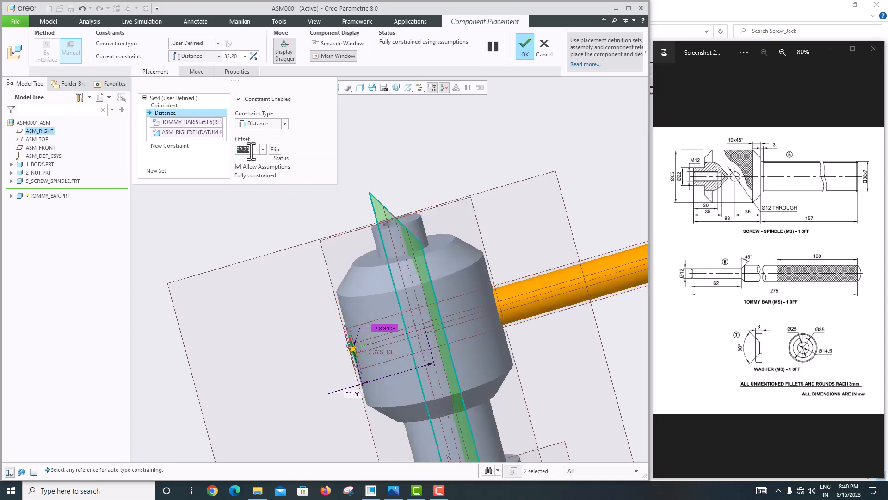
pyautogui.write('32')
pyautogui.press('Return')
pyautogui.moveTo(322, 260); pyautogui.dragTo(397, 383, button='middle')
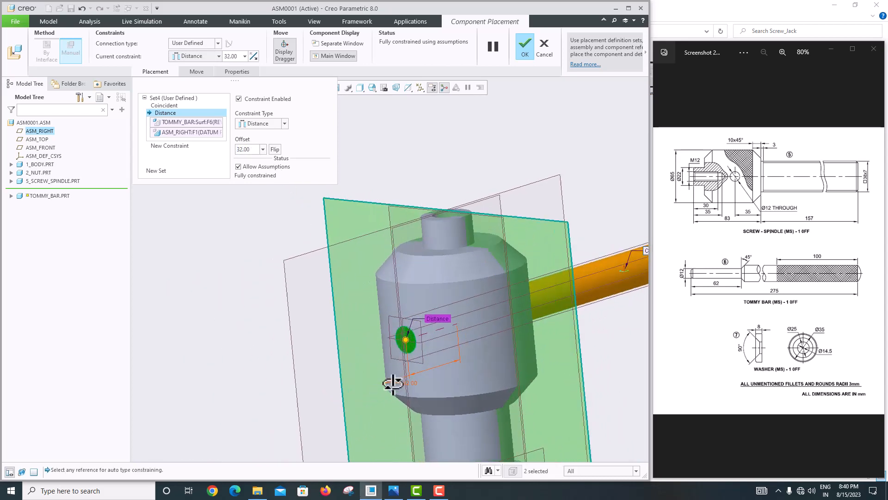
pyautogui.scroll(-5, 423, 327)
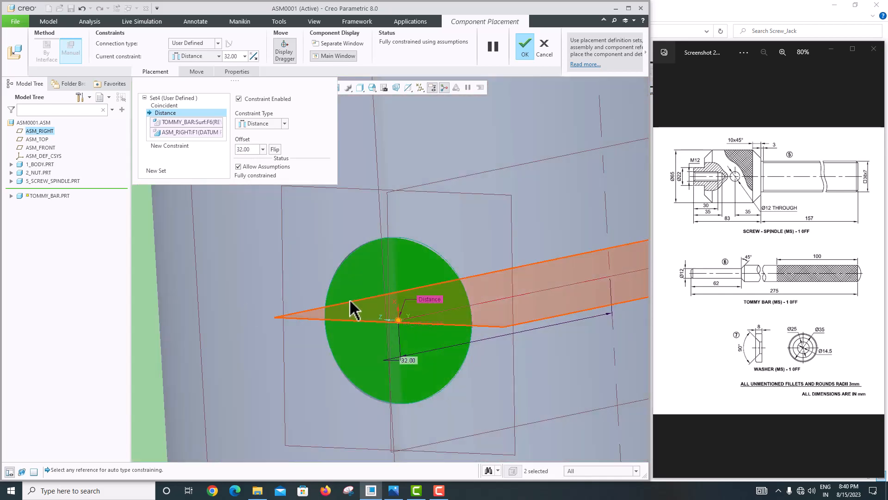
pyautogui.middleClick(351, 308)
# Open the tommy bar's sketch within the assembly, examine the thin end's length and angled shoulder against the spindle's head, and close the sketch.
pyautogui.moveTo(351, 308); pyautogui.dragTo(320, 340, button='middle')
pyautogui.scroll(3, 317, 331)
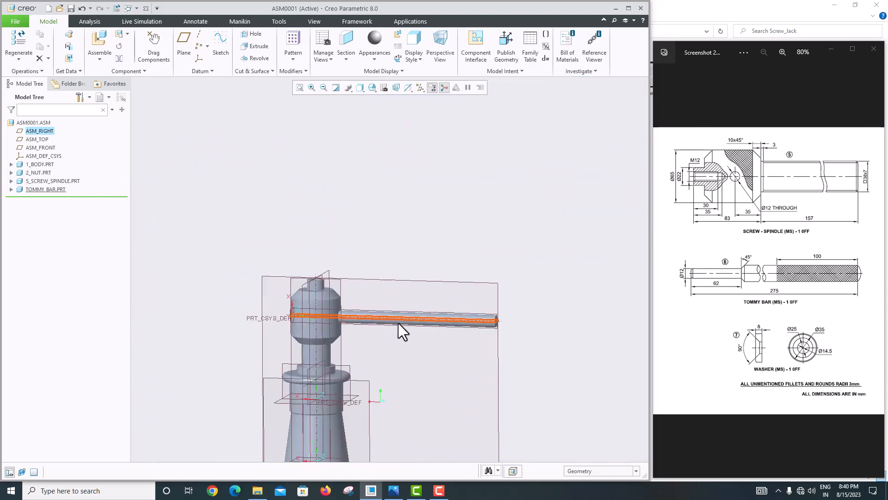
pyautogui.scroll(-6, 399, 324)
pyautogui.scroll(4, 398, 324)
pyautogui.moveTo(246, 335); pyautogui.dragTo(269, 338, button='middle')
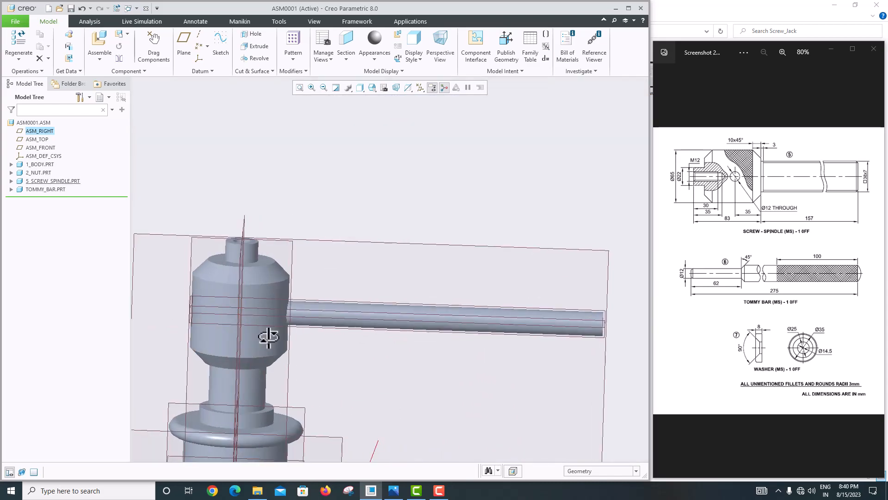
pyautogui.click(11, 190)
pyautogui.click(46, 240)
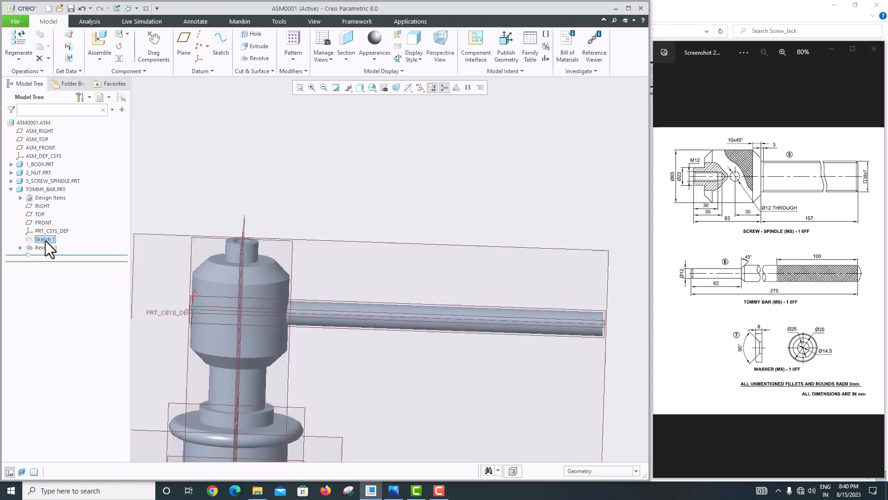
pyautogui.click(68, 184)
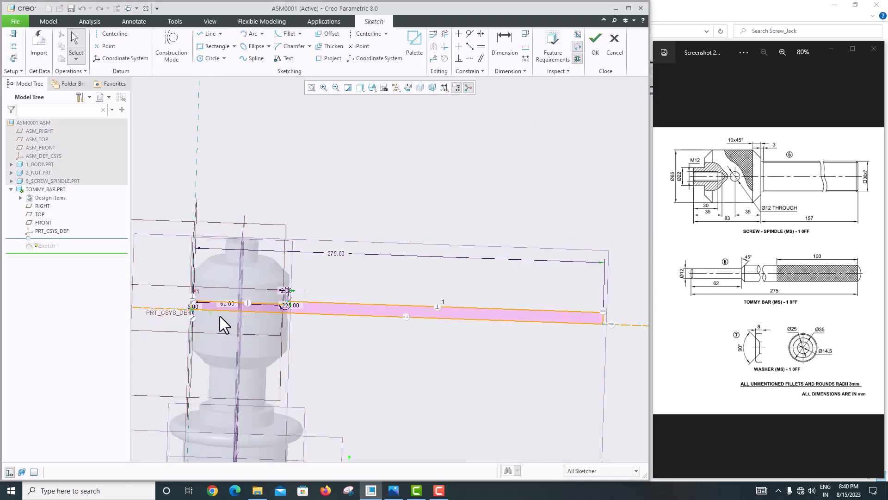
pyautogui.scroll(5, 220, 315)
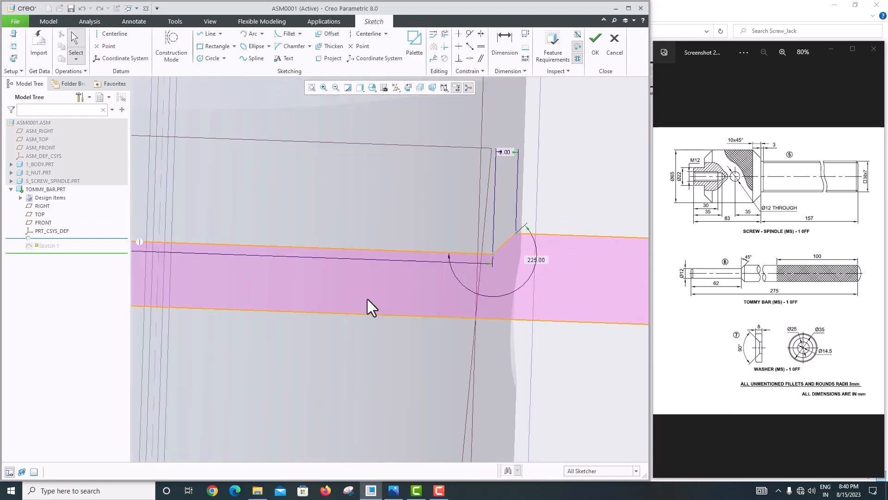
pyautogui.scroll(-3, 368, 300)
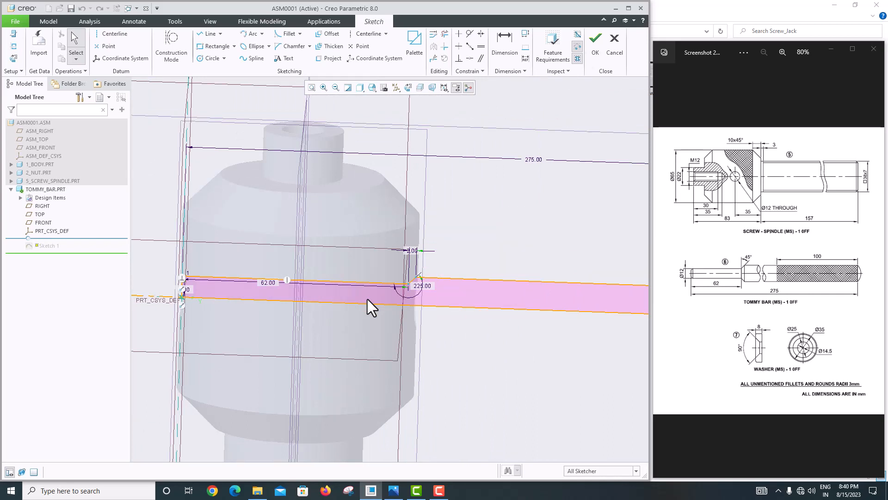
pyautogui.scroll(3, 367, 299)
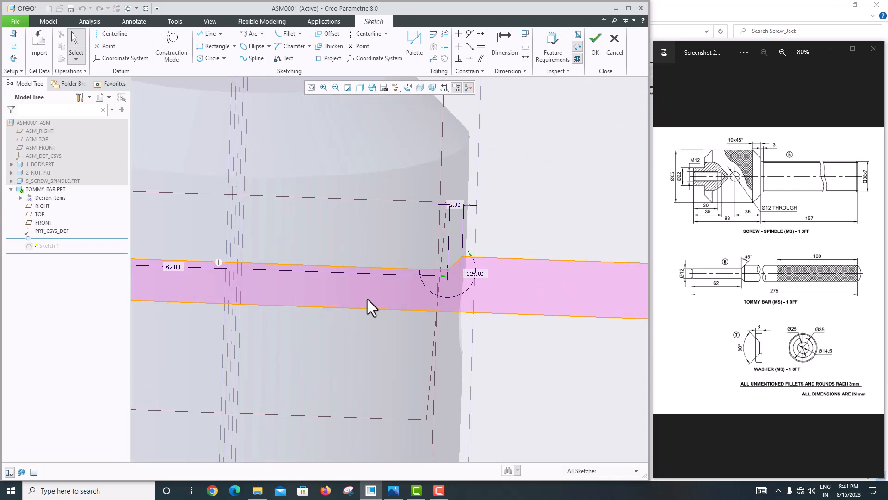
pyautogui.scroll(-5, 368, 299)
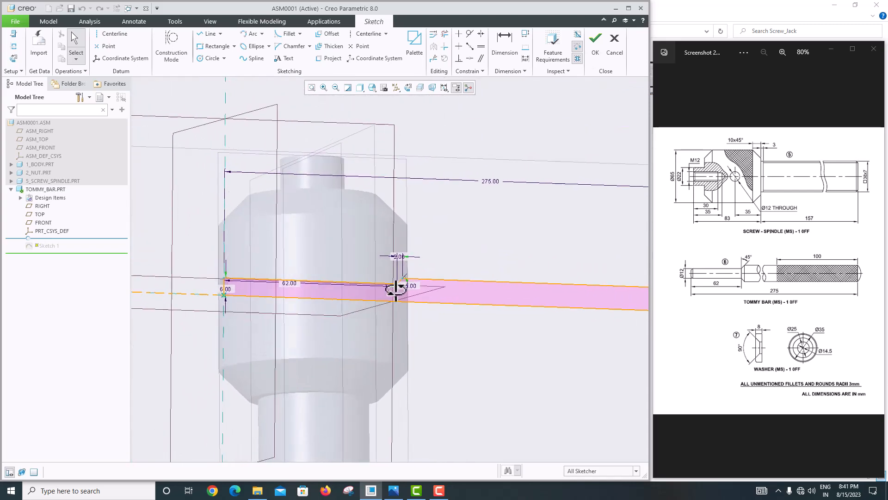
pyautogui.moveTo(396, 289); pyautogui.dragTo(391, 291, button='middle')
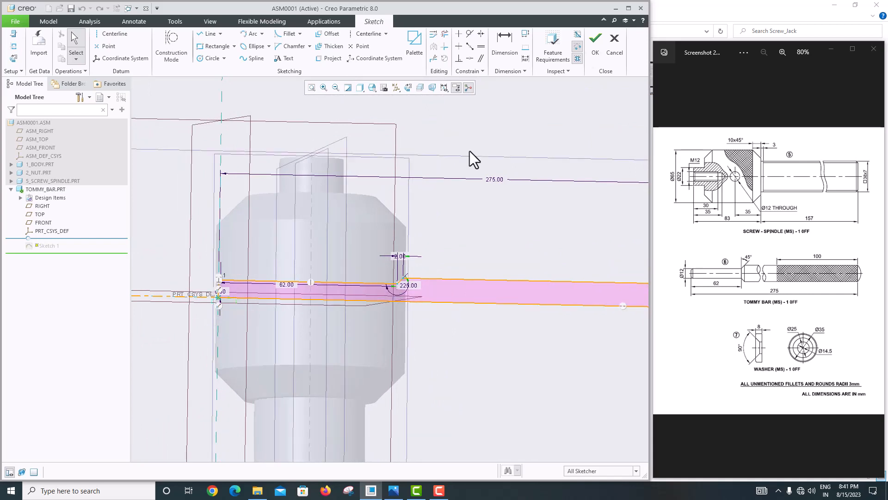
pyautogui.click(595, 43)
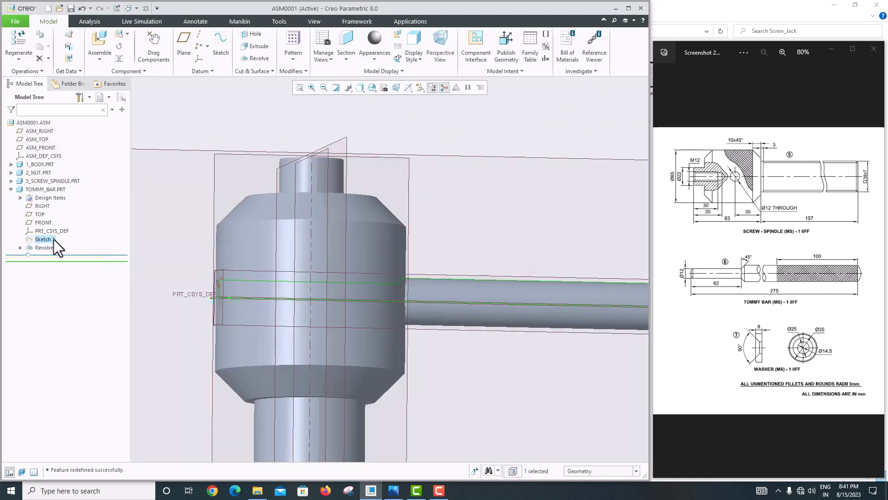
# Reopen the placement definition of the tommy bar.
pyautogui.click(43, 189)
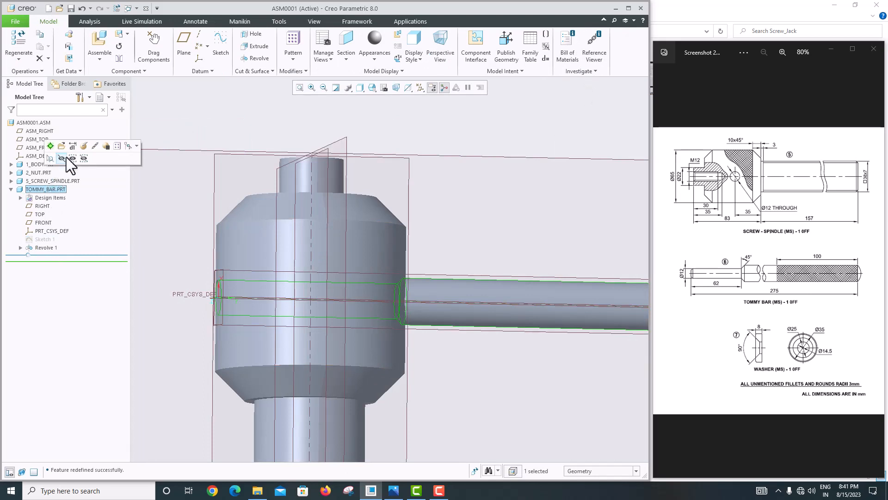
pyautogui.click(80, 149)
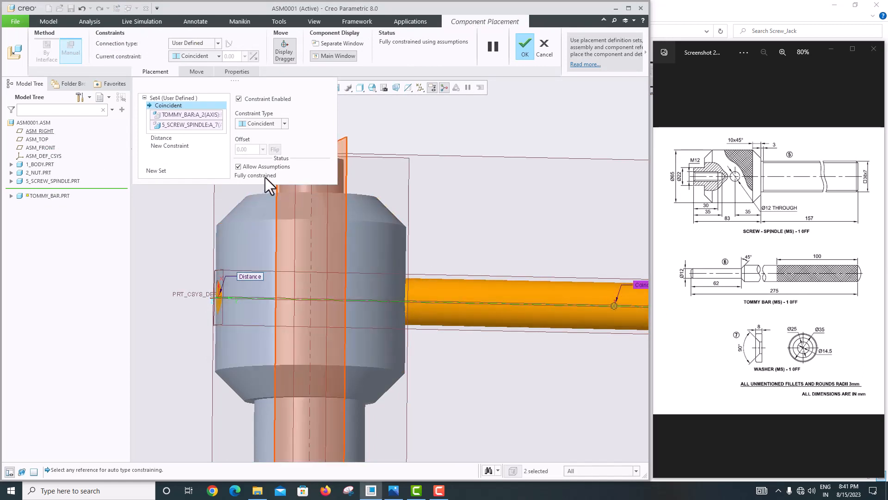
# Try to rotate the tommy bar about its axis with Allow Assumptions turned off.
pyautogui.click(239, 166)
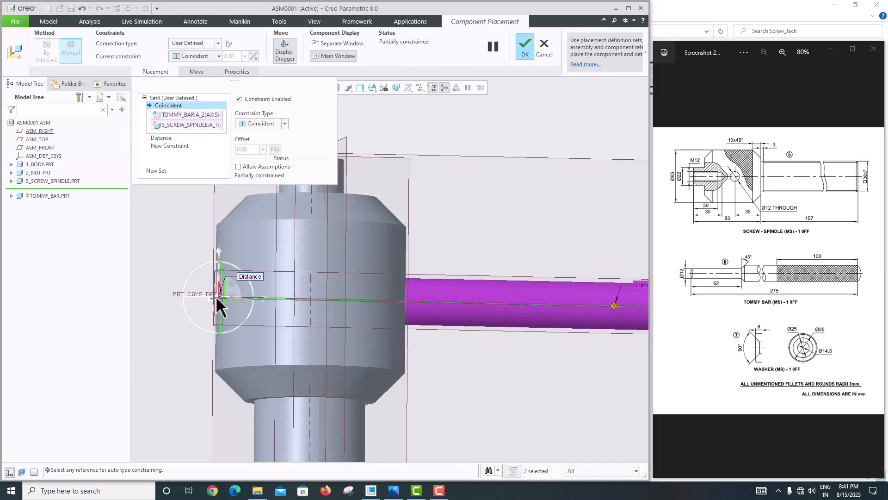
pyautogui.moveTo(265, 300); pyautogui.dragTo(304, 302, button='middle')
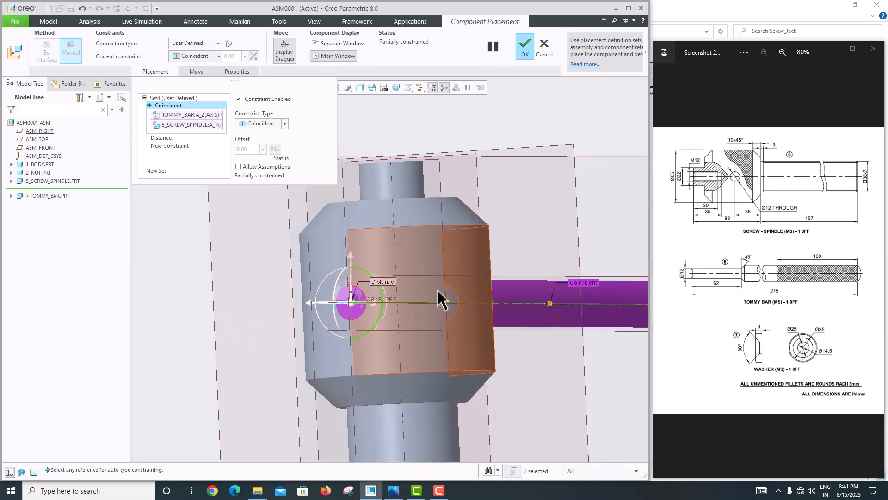
pyautogui.moveTo(450, 261); pyautogui.dragTo(418, 266, button='middle')
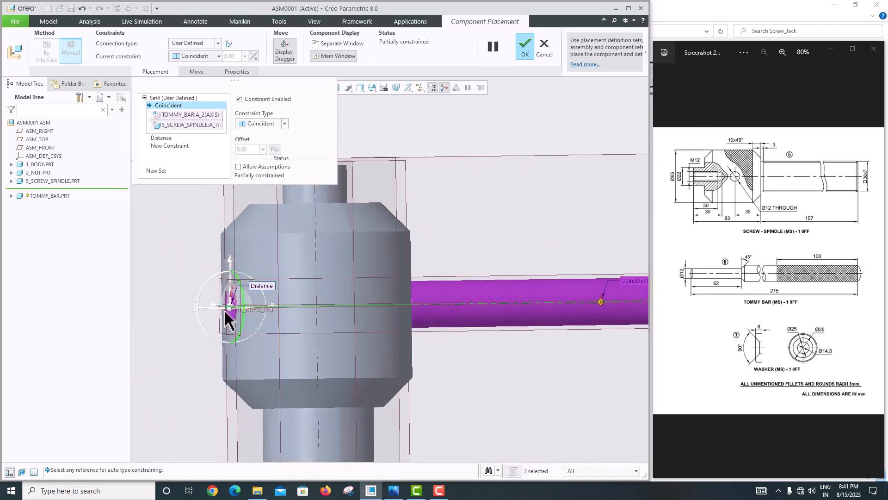
pyautogui.moveTo(227, 319); pyautogui.dragTo(236, 303, button='middle')
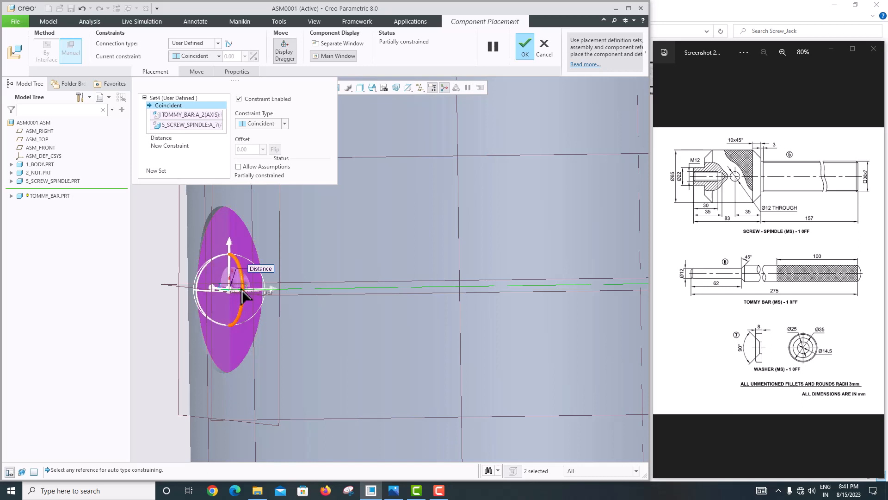
pyautogui.moveTo(242, 290); pyautogui.dragTo(276, 285)
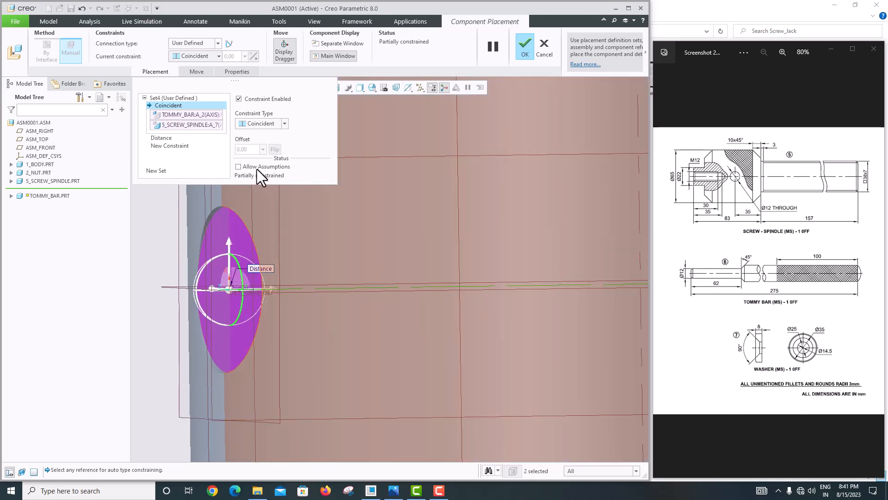
pyautogui.click(239, 168)
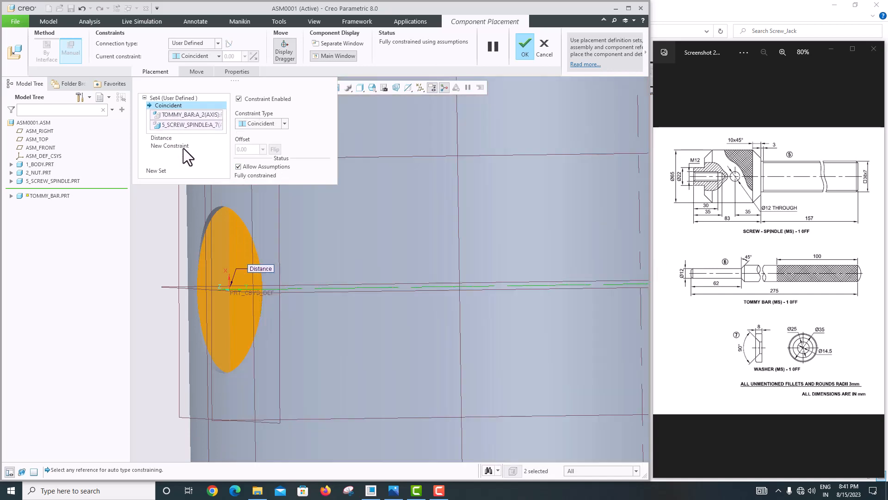
# Slide the tommy bar outward along the Distance constraint so its shoulder stands clear of the spindle's head, and accept the placement.
pyautogui.scroll(5, 218, 314)
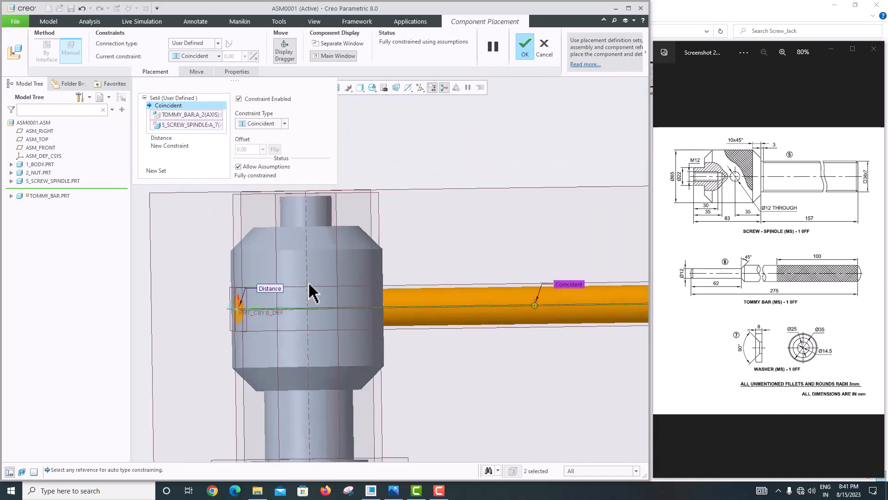
pyautogui.rightClick(176, 113)
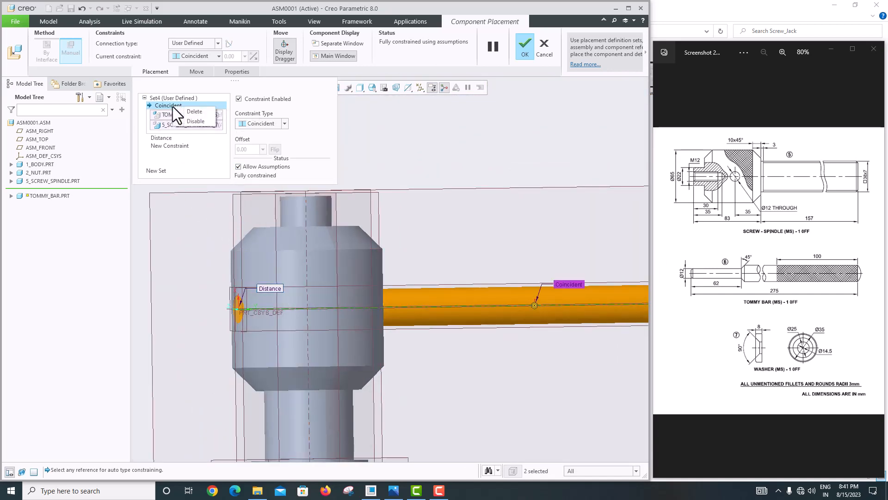
pyautogui.click(161, 138)
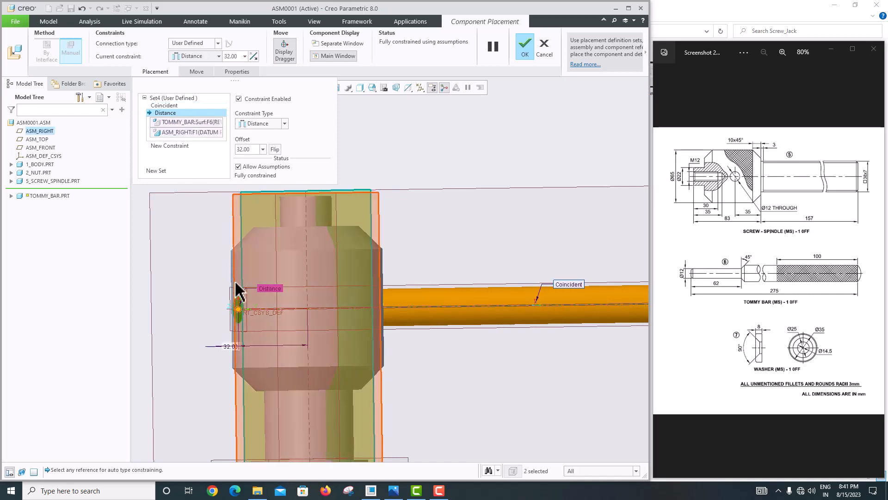
pyautogui.moveTo(235, 307); pyautogui.dragTo(265, 320)
pyautogui.middleClick(374, 186)
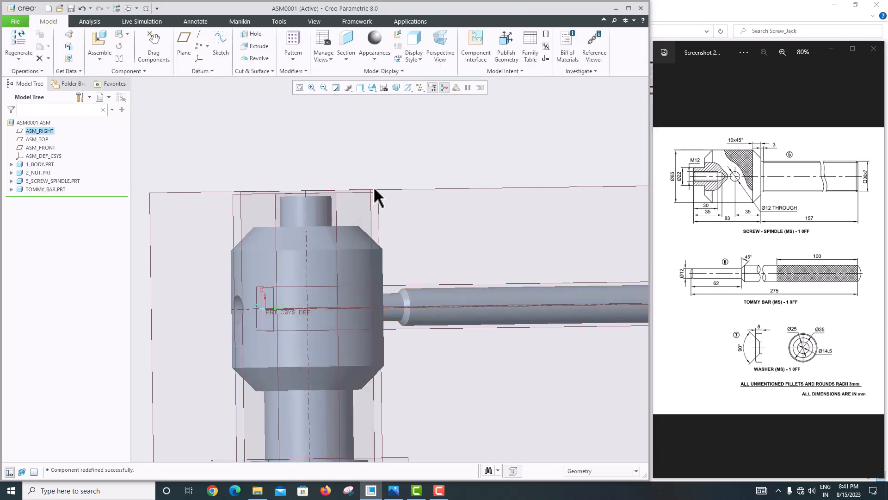
# Bring up the drawing sheet with the cup details and insert 3_cup.prt from the Screw_Jack folder as a component of the assembly.
pyautogui.moveTo(373, 186); pyautogui.dragTo(489, 212, button='middle')
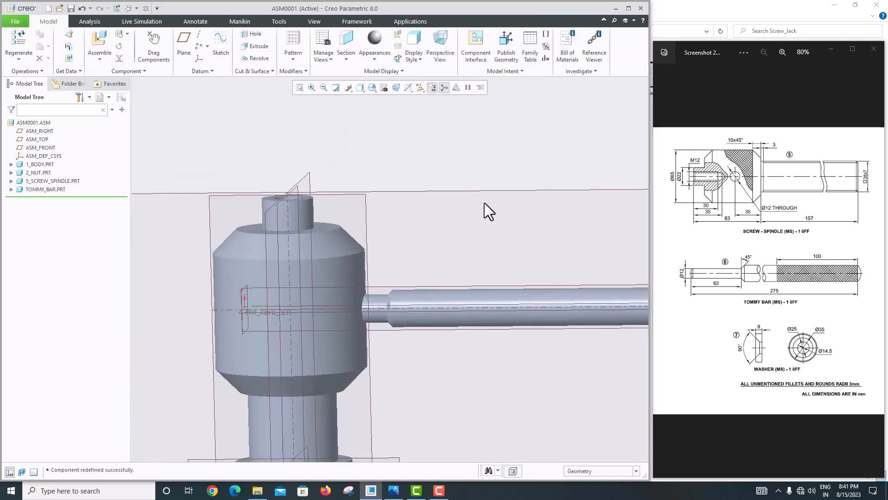
pyautogui.scroll(-5, 428, 258)
pyautogui.moveTo(431, 272); pyautogui.dragTo(448, 272, button='middle')
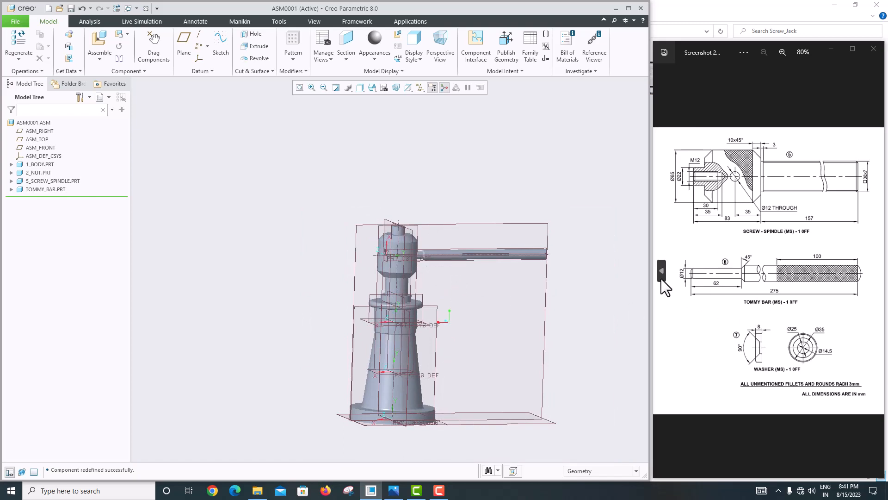
pyautogui.click(661, 277)
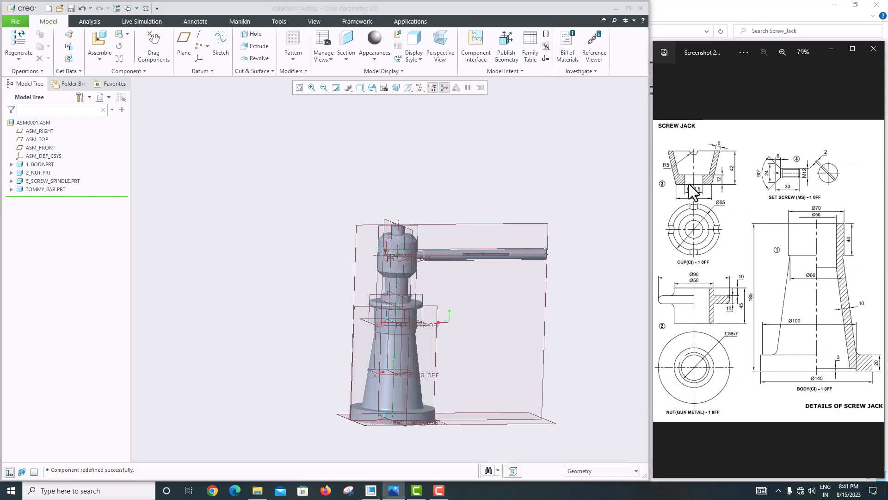
pyautogui.click(103, 49)
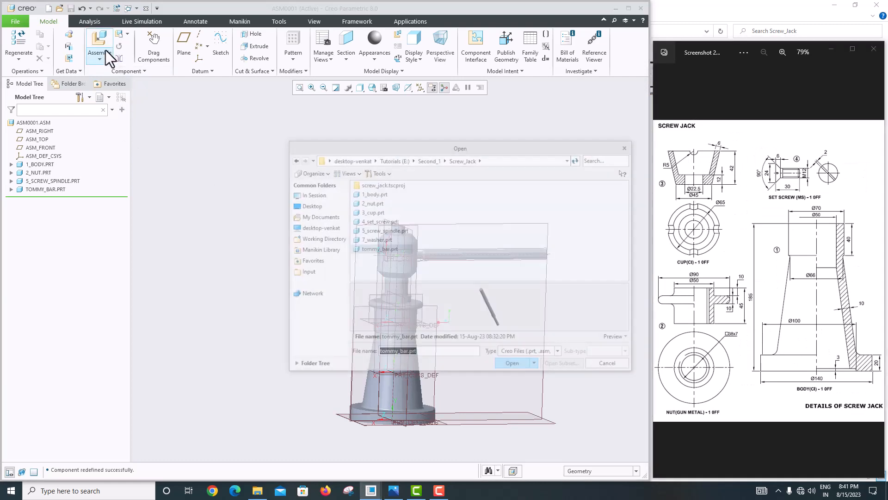
pyautogui.click(368, 204)
pyautogui.click(370, 212)
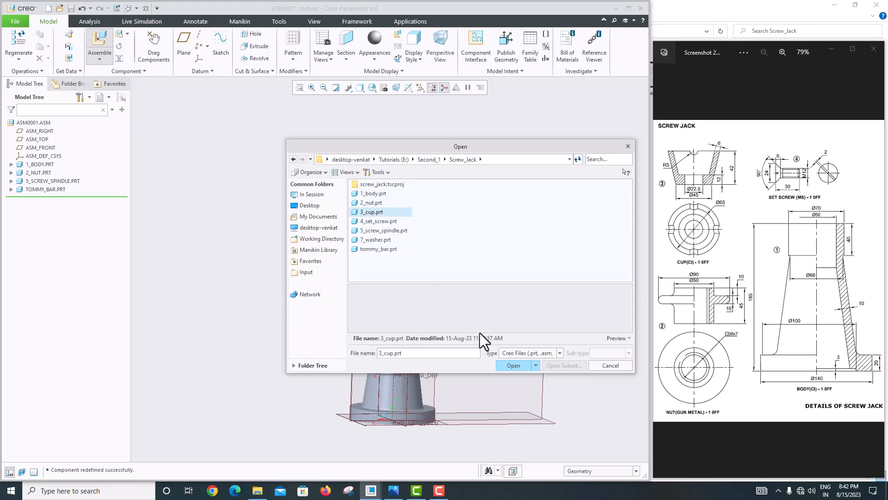
pyautogui.click(513, 366)
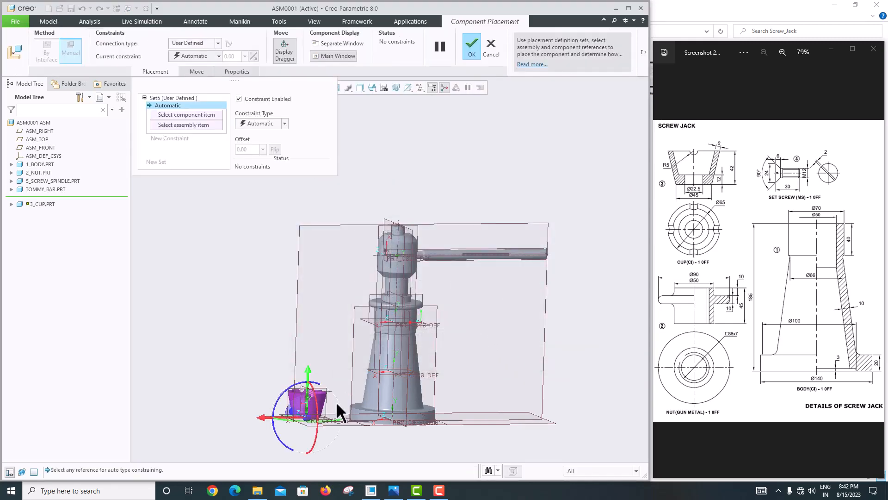
# Constrain the cup's bottom face Coincident with the shoulder face on top of the screw spindle's head.
pyautogui.scroll(-5, 324, 393)
pyautogui.moveTo(307, 380); pyautogui.dragTo(313, 318, button='middle')
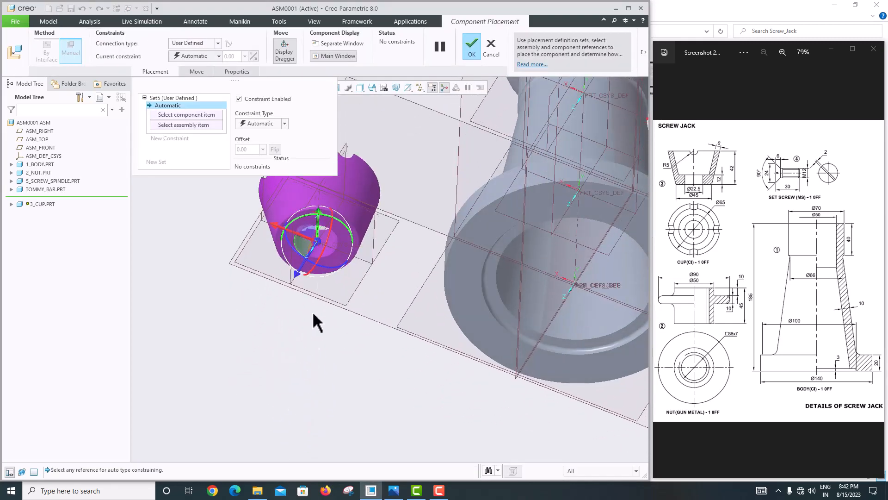
pyautogui.click(340, 234)
pyautogui.scroll(5, 338, 305)
pyautogui.moveTo(375, 237); pyautogui.dragTo(356, 309, button='middle')
pyautogui.scroll(-4, 415, 185)
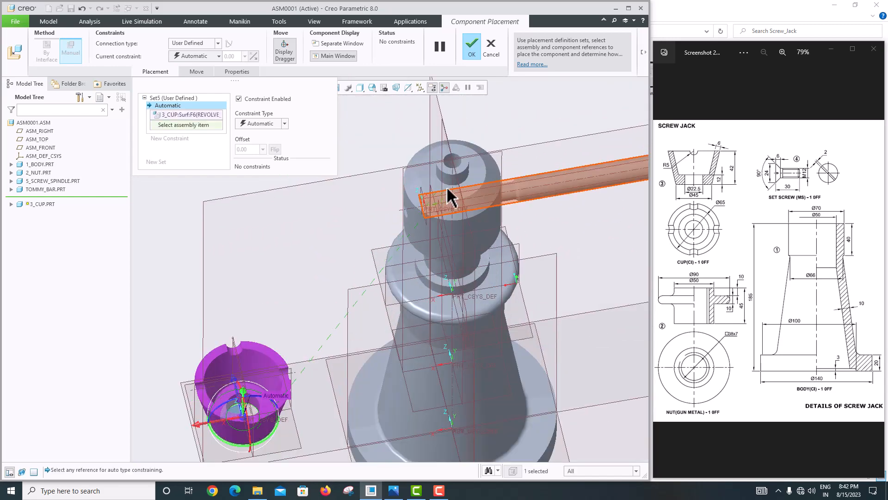
pyautogui.click(476, 180)
pyautogui.click(202, 57)
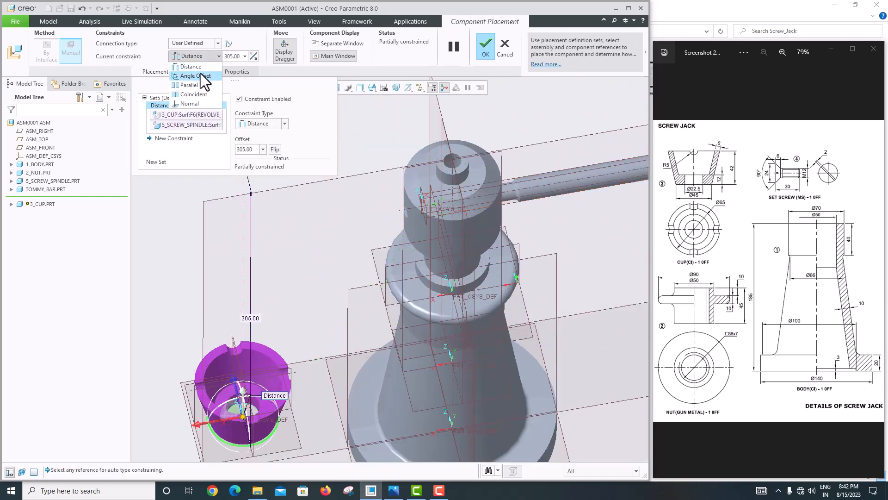
pyautogui.click(201, 93)
# Make the cup's axis Coincident with the screw spindle's axis and accept the cup's placement.
pyautogui.scroll(5, 281, 255)
pyautogui.moveTo(283, 256); pyautogui.dragTo(248, 215, button='middle')
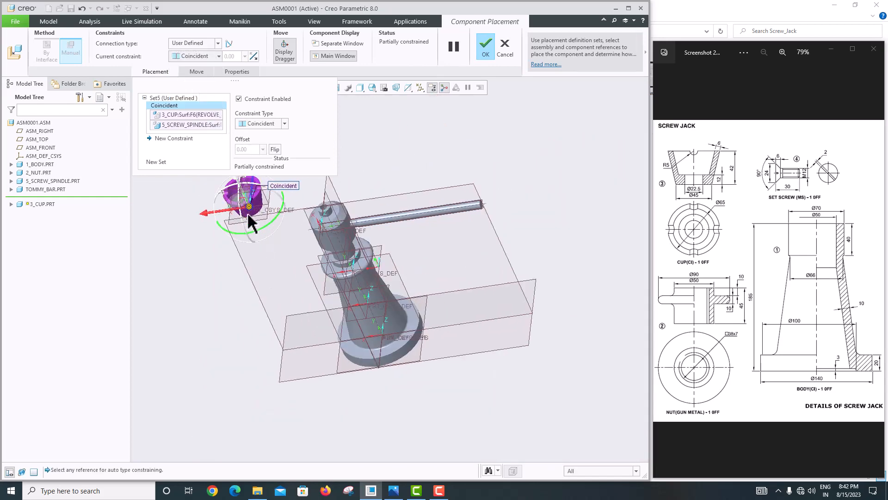
pyautogui.scroll(-6, 247, 204)
pyautogui.click(264, 230)
pyautogui.scroll(5, 266, 269)
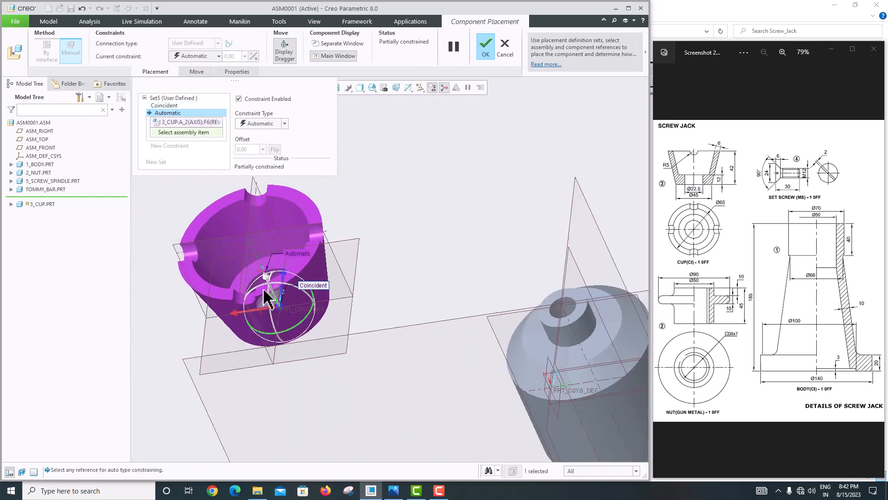
pyautogui.scroll(-6, 440, 309)
pyautogui.click(404, 285)
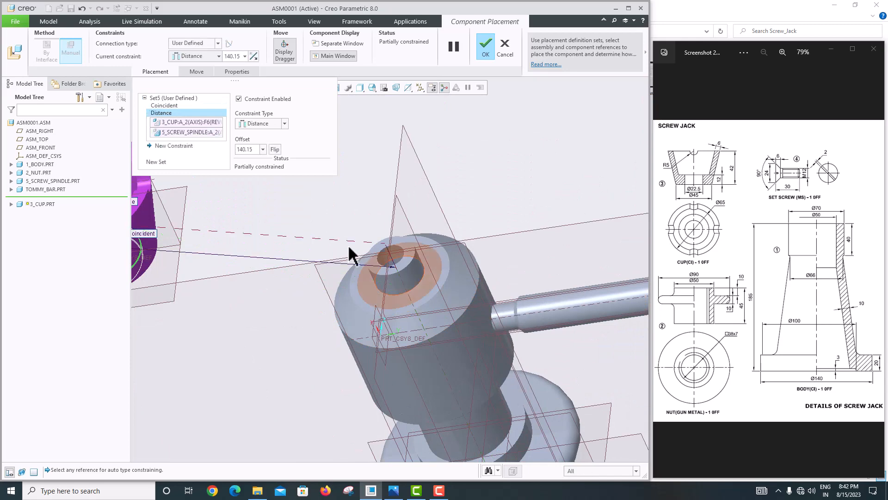
pyautogui.click(194, 56)
pyautogui.click(201, 96)
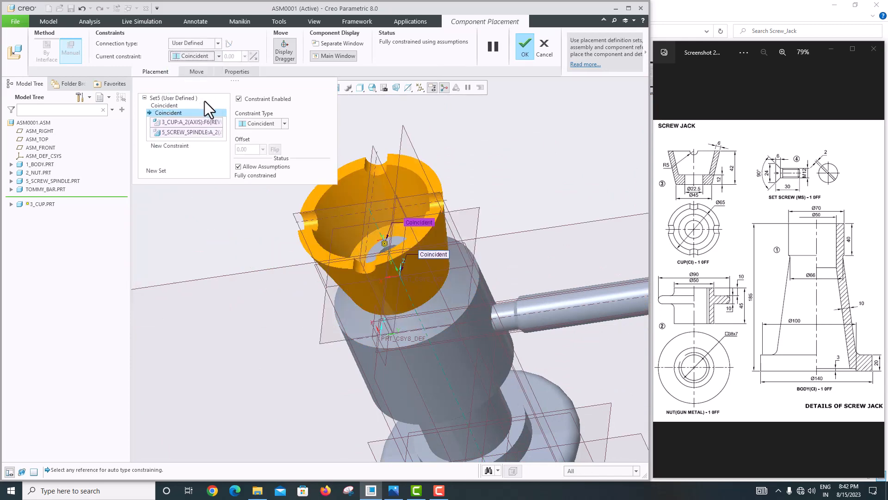
pyautogui.moveTo(324, 198); pyautogui.dragTo(323, 240, button='middle')
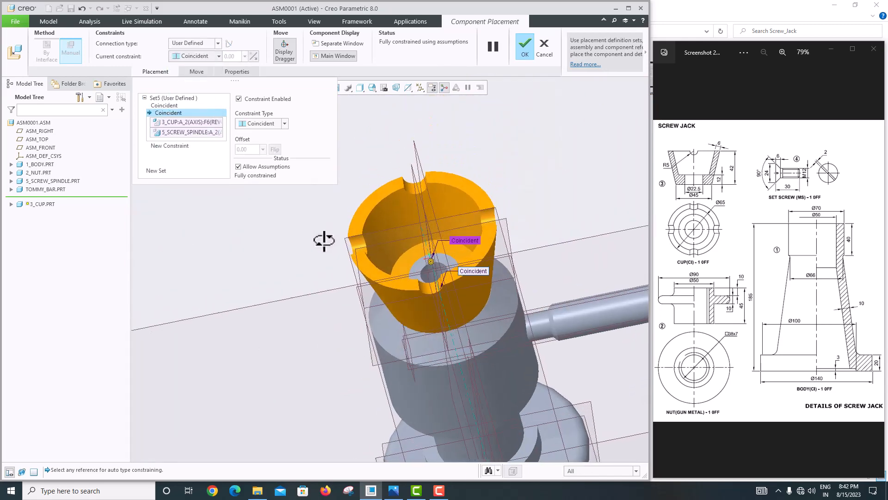
pyautogui.click(525, 46)
# Insert 7_washer.prt from the Screw_Jack folder as a component and move it upward beside the jack.
pyautogui.scroll(5, 350, 279)
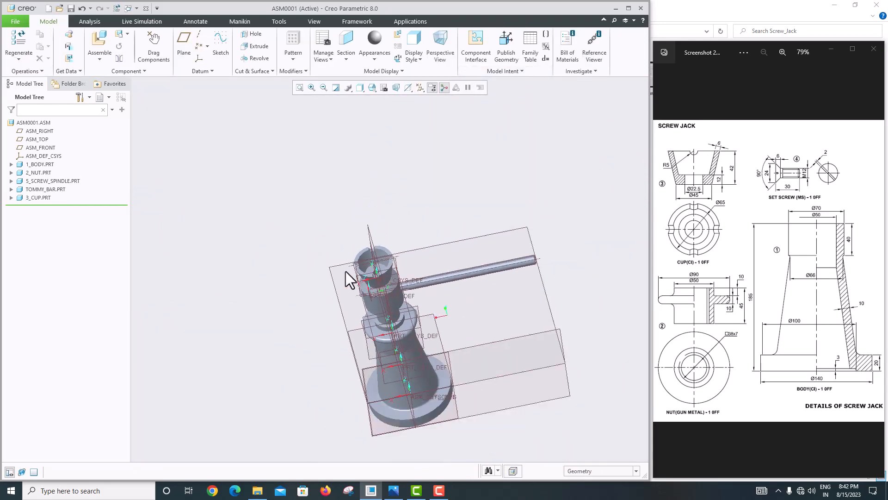
pyautogui.moveTo(351, 289)
pyautogui.mouseDown(button='middle')
pyautogui.moveTo(311, 240)
pyautogui.moveTo(355, 251)
pyautogui.mouseUp(button='middle')
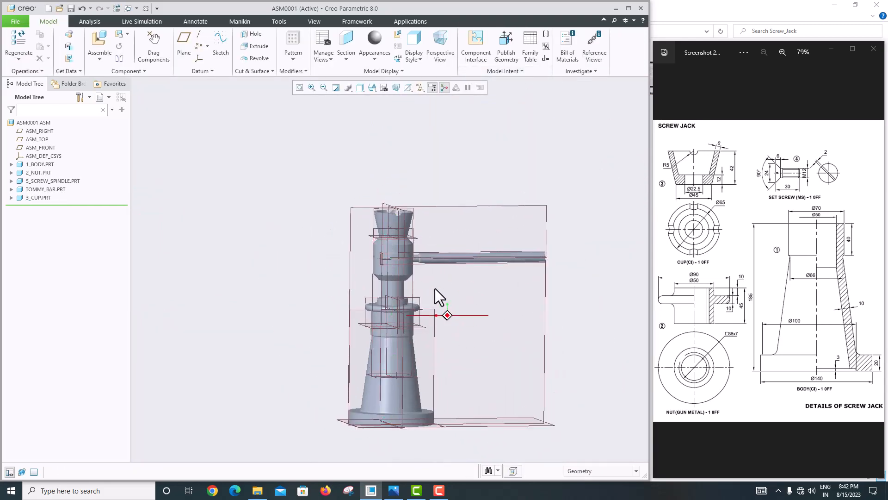
pyautogui.moveTo(459, 243); pyautogui.dragTo(394, 270, button='middle')
pyautogui.scroll(-5, 391, 269)
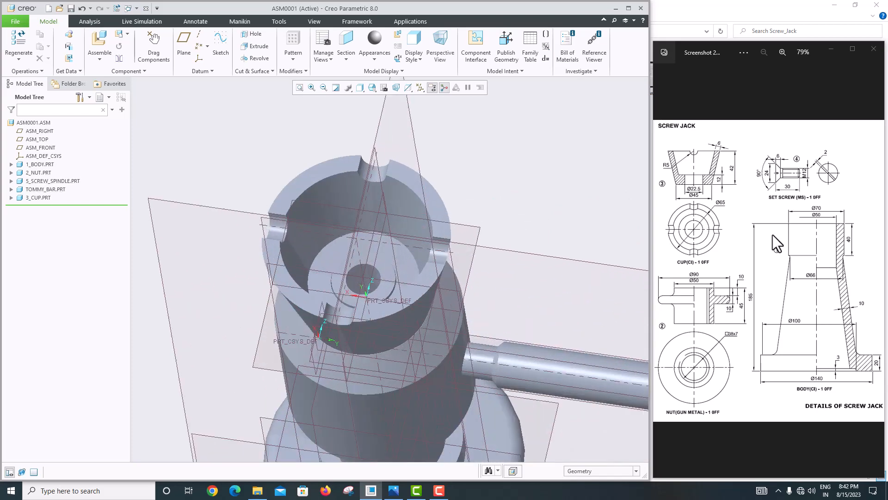
pyautogui.scroll(-5, 377, 298)
pyautogui.scroll(5, 377, 297)
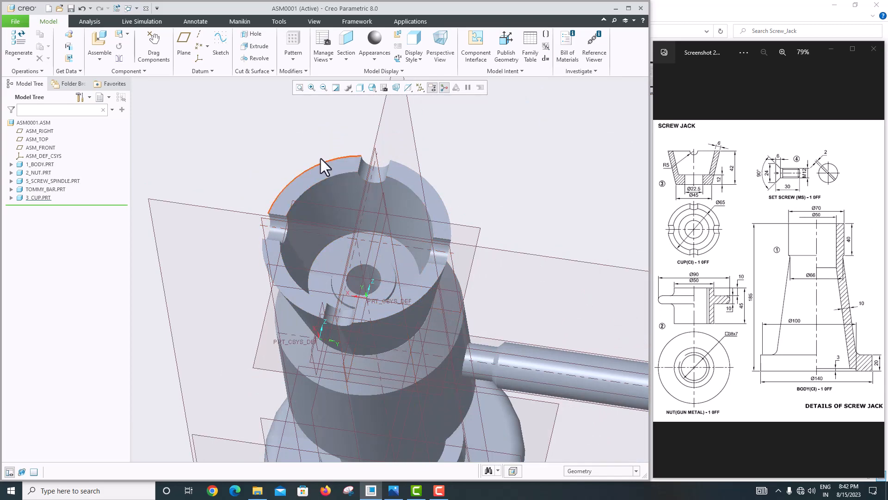
pyautogui.click(99, 44)
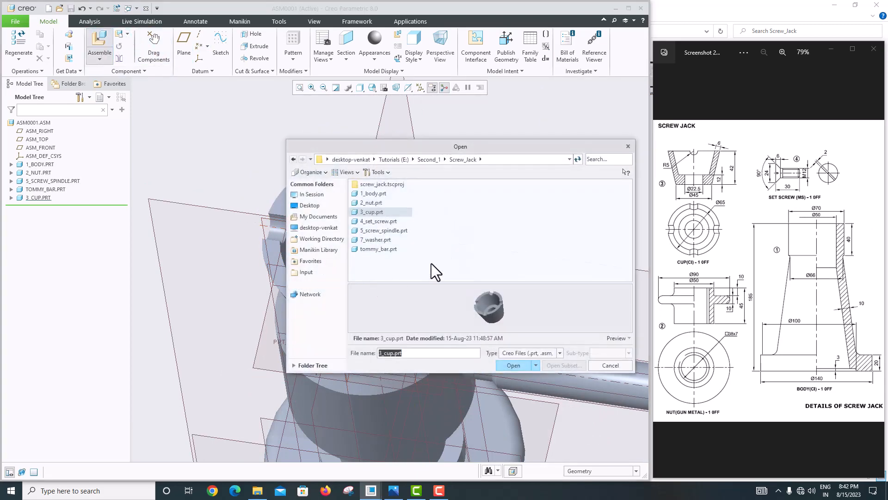
pyautogui.click(373, 240)
pyautogui.click(512, 365)
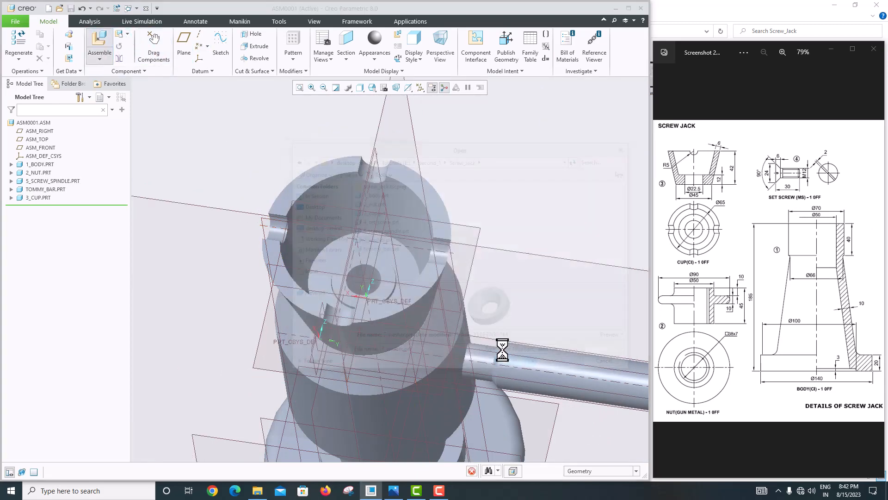
pyautogui.scroll(-5, 361, 266)
pyautogui.scroll(8, 326, 367)
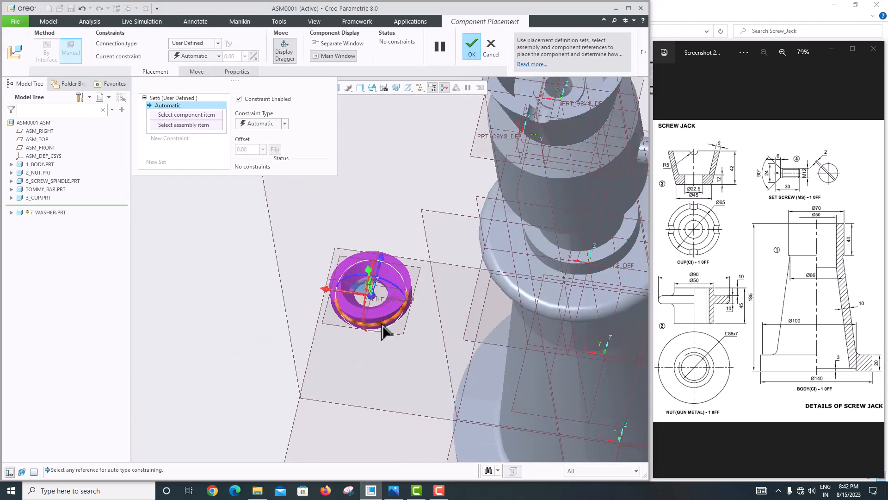
pyautogui.moveTo(369, 273); pyautogui.dragTo(385, 68)
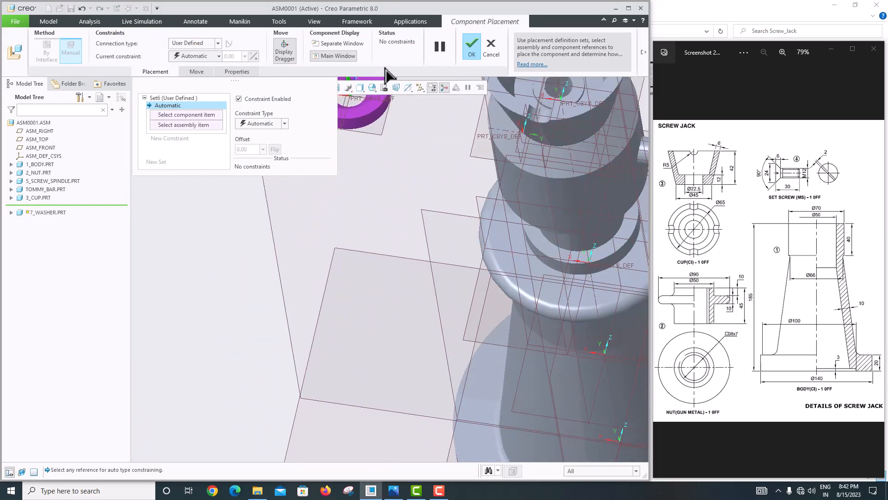
# Constrain the washer's central axis Coincident with the cup's axis.
pyautogui.scroll(-4, 421, 262)
pyautogui.moveTo(421, 262); pyautogui.dragTo(387, 287, button='middle')
pyautogui.scroll(6, 368, 295)
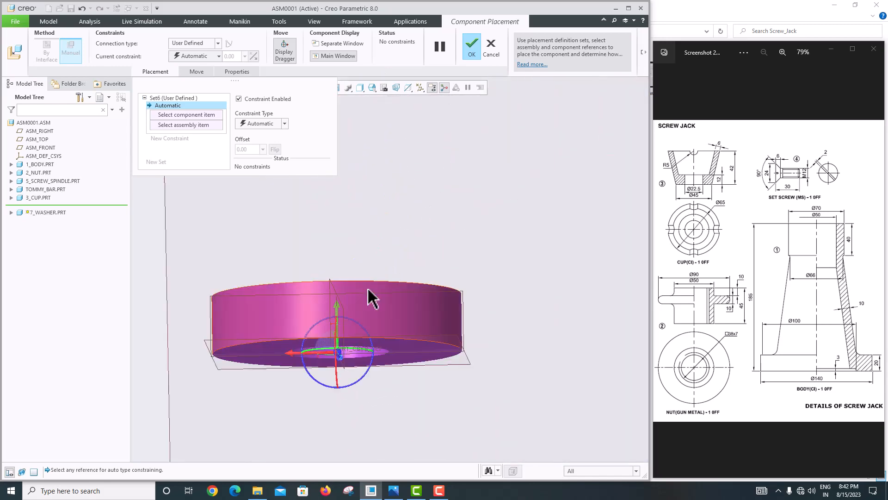
pyautogui.click(319, 326)
pyautogui.scroll(-6, 319, 326)
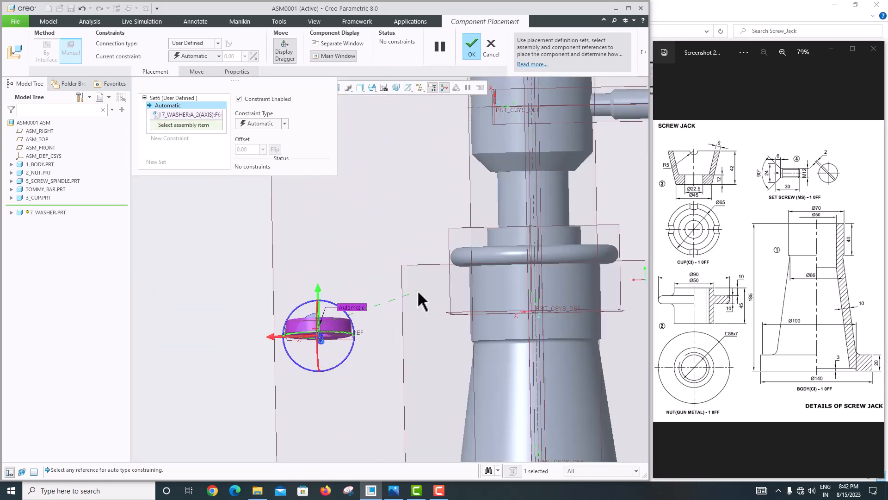
pyautogui.moveTo(419, 293); pyautogui.dragTo(437, 316, button='middle')
pyautogui.scroll(-5, 516, 280)
pyautogui.scroll(8, 529, 210)
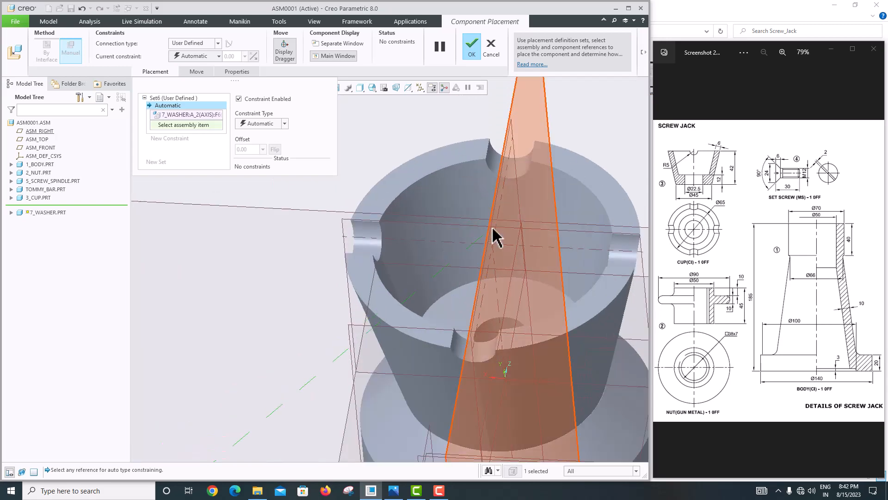
pyautogui.click(496, 266)
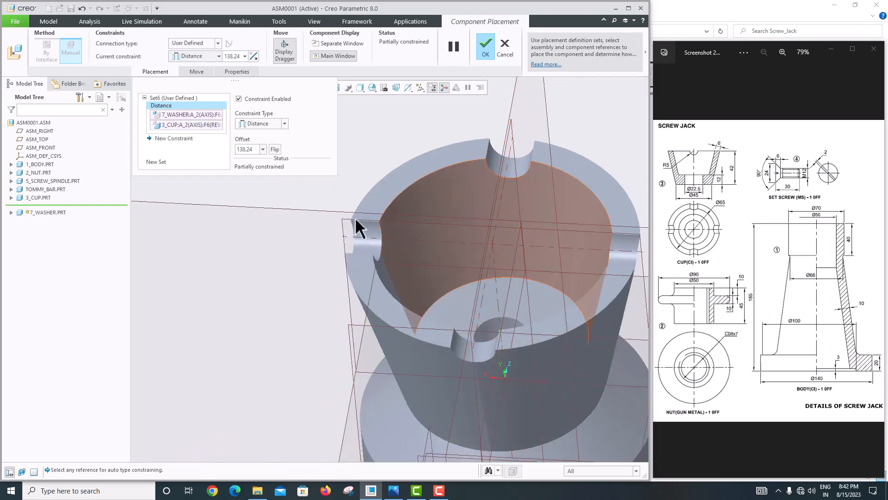
pyautogui.click(190, 55)
pyautogui.click(199, 92)
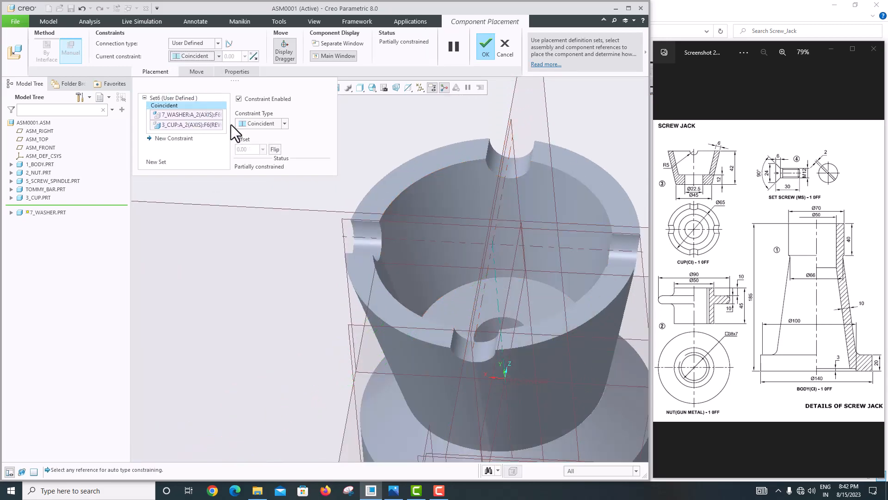
# Slide the washer upward along the shared axis until it is clear above the cup.
pyautogui.scroll(-8, 323, 250)
pyautogui.scroll(10, 345, 287)
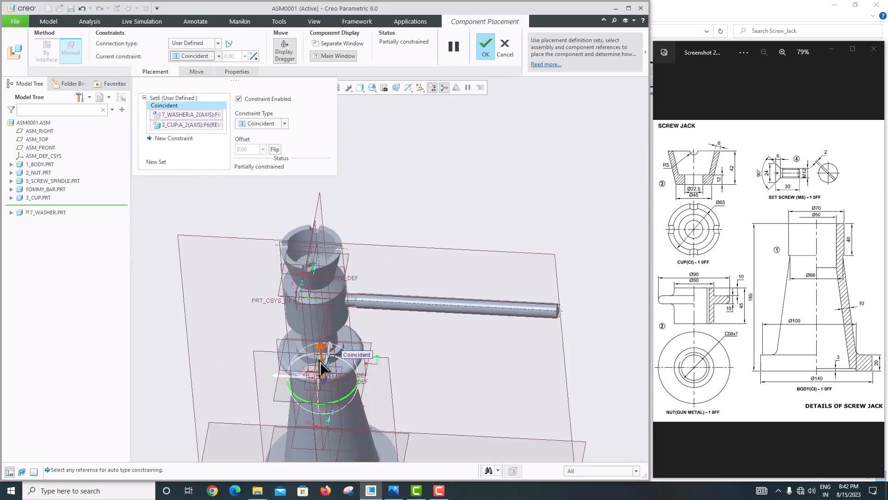
pyautogui.moveTo(320, 361); pyautogui.dragTo(298, 144)
pyautogui.scroll(-7, 338, 315)
pyautogui.moveTo(321, 268); pyautogui.dragTo(312, 245, button='middle')
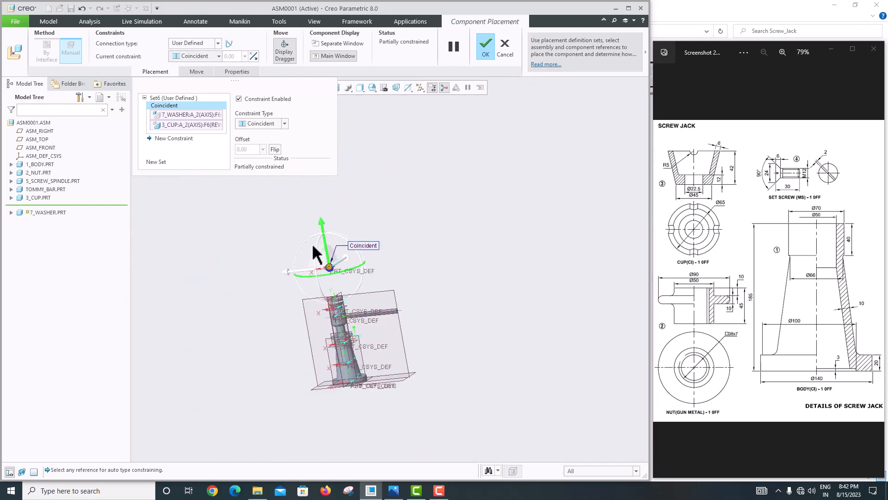
# Constrain the washer's bottom face Coincident with the screw spindle's top end face inside the cup, and accept the placement.
pyautogui.scroll(8, 324, 273)
pyautogui.moveTo(347, 288); pyautogui.dragTo(345, 259, button='middle')
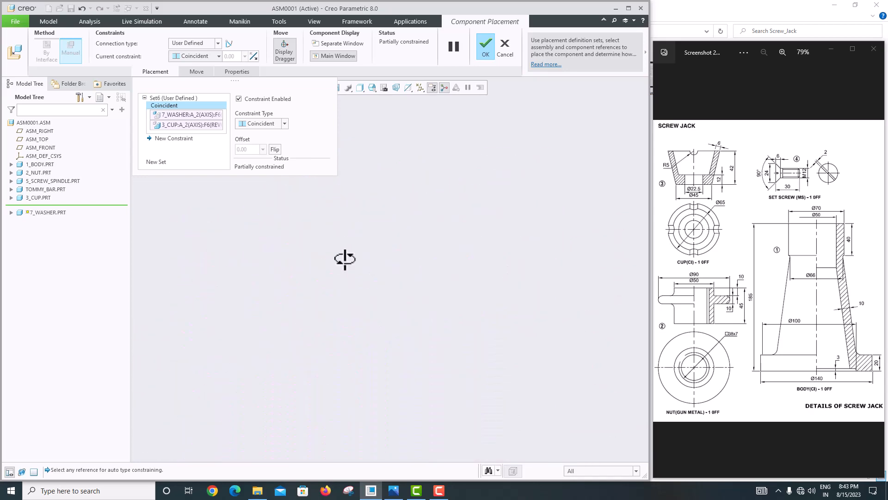
pyautogui.scroll(-5, 361, 332)
pyautogui.scroll(4, 376, 376)
pyautogui.click(385, 375)
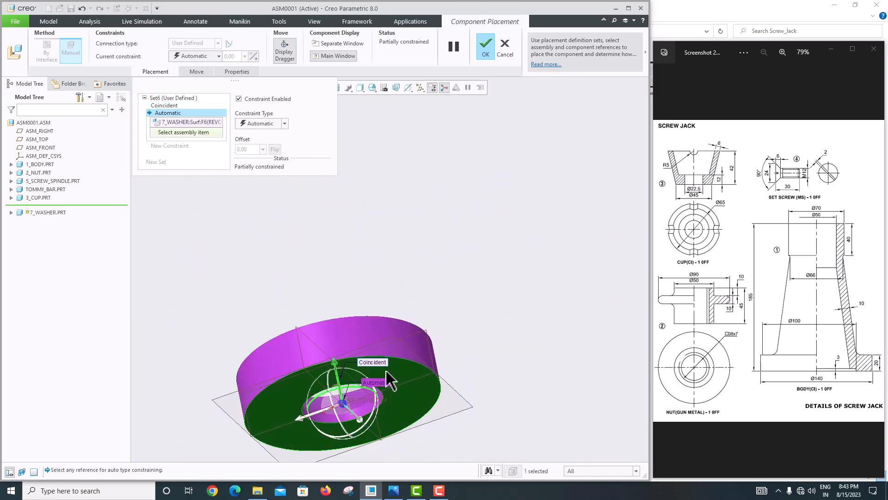
pyautogui.moveTo(389, 381); pyautogui.dragTo(432, 362, button='middle')
pyautogui.scroll(-10, 409, 287)
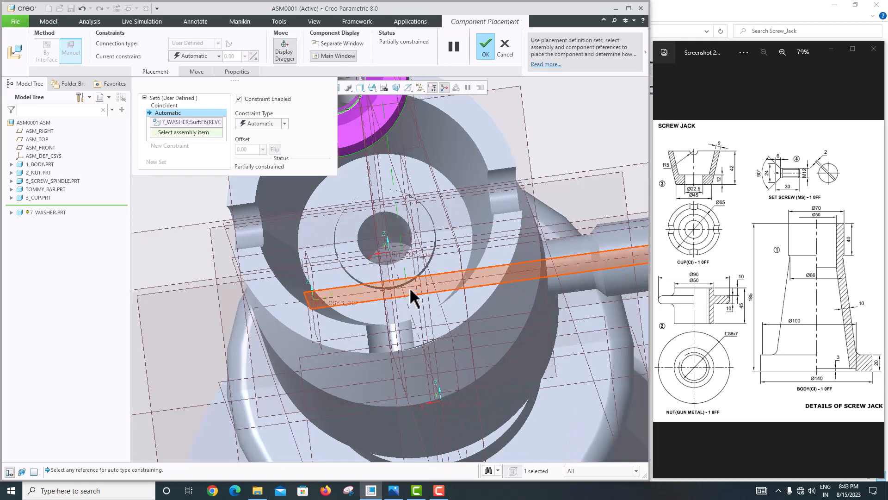
pyautogui.scroll(8, 409, 269)
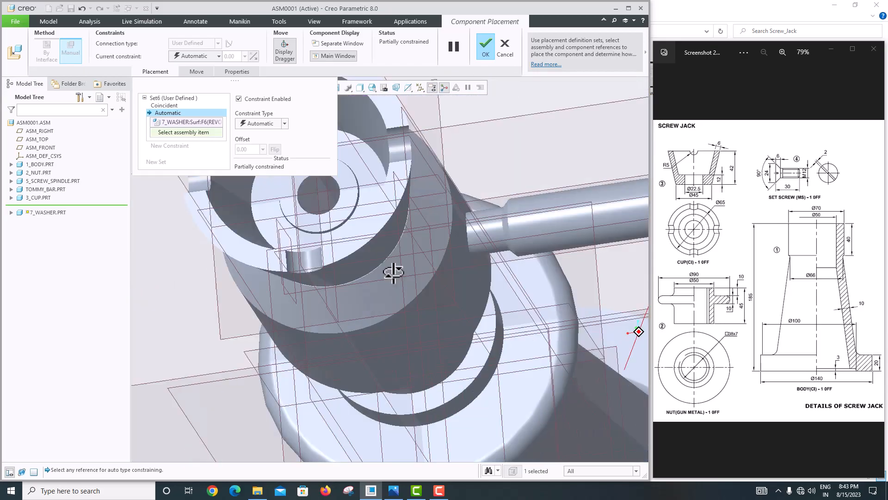
pyautogui.moveTo(392, 270)
pyautogui.mouseDown(button='middle')
pyautogui.moveTo(391, 283)
pyautogui.moveTo(410, 290)
pyautogui.moveTo(393, 277)
pyautogui.moveTo(393, 263)
pyautogui.mouseUp(button='middle')
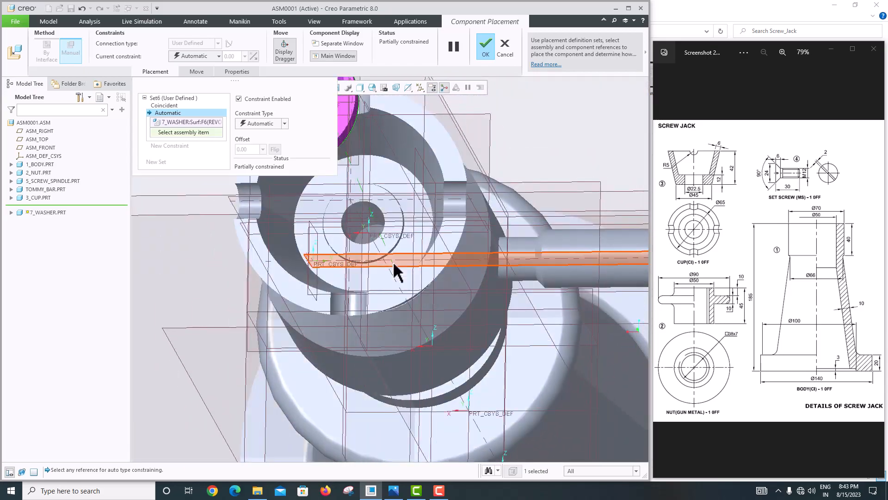
pyautogui.click(377, 199)
pyautogui.click(194, 56)
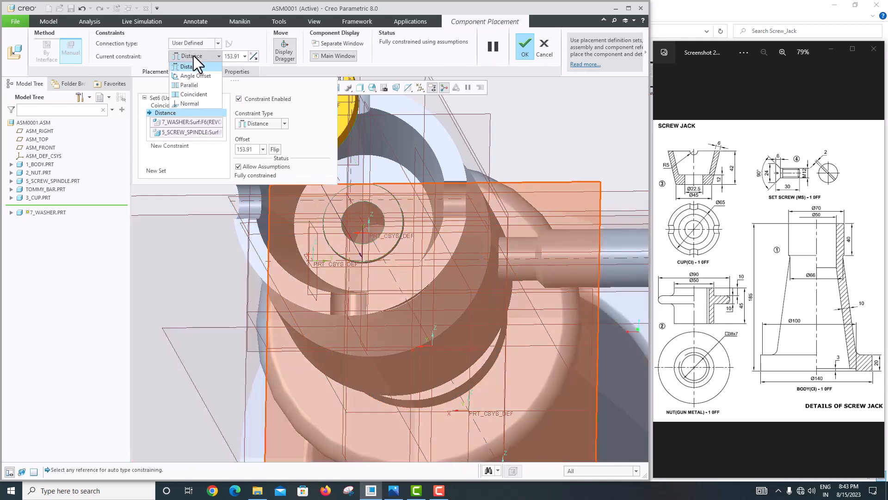
pyautogui.click(193, 94)
pyautogui.moveTo(363, 278)
pyautogui.mouseDown(button='middle')
pyautogui.moveTo(374, 274)
pyautogui.moveTo(365, 272)
pyautogui.mouseUp(button='middle')
pyautogui.middleClick(373, 280)
# Insert 4_set_screw.prt from the Screw_Jack folder as a component of the assembly.
pyautogui.scroll(5, 383, 303)
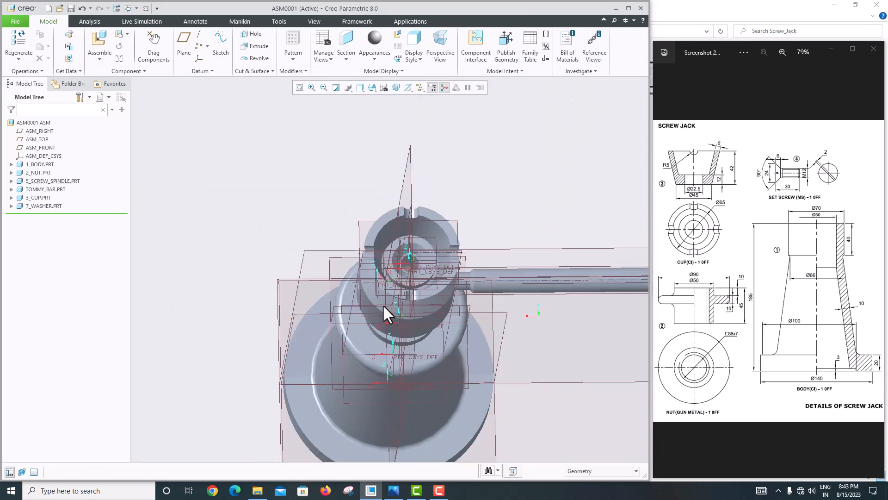
pyautogui.moveTo(382, 303); pyautogui.dragTo(384, 227, button='middle')
pyautogui.scroll(-5, 384, 211)
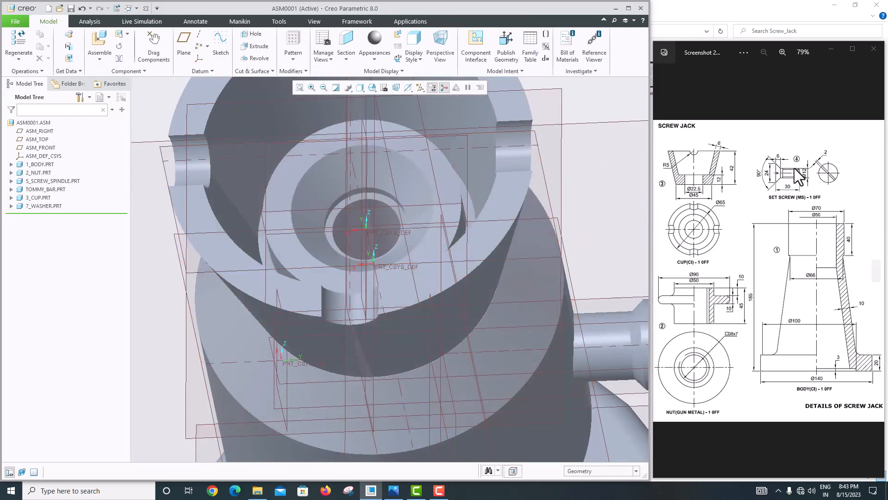
pyautogui.click(98, 41)
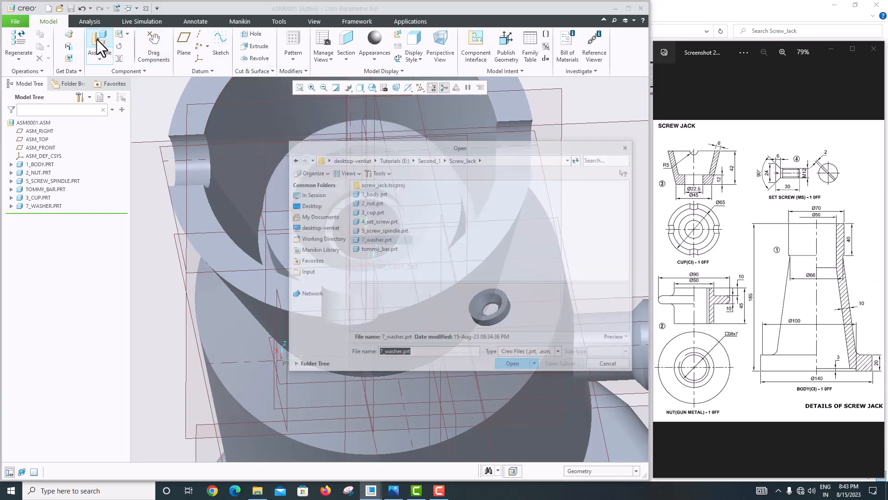
pyautogui.click(371, 231)
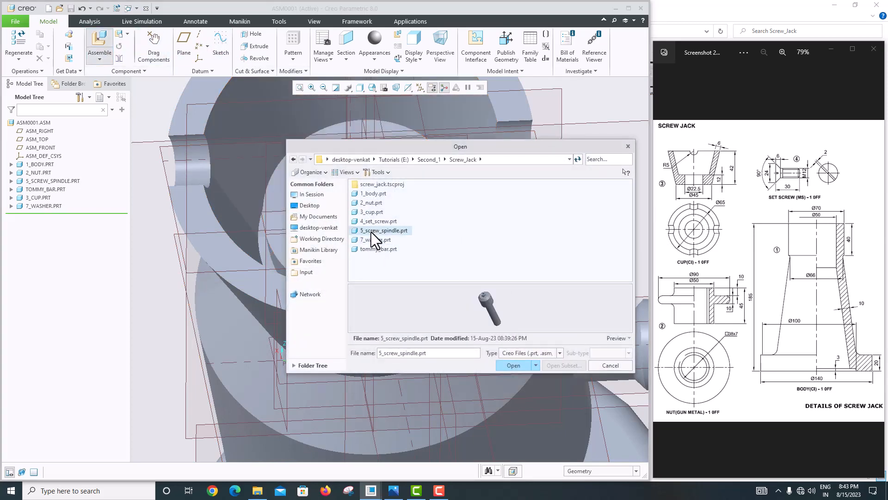
pyautogui.click(512, 365)
pyautogui.scroll(-2, 374, 377)
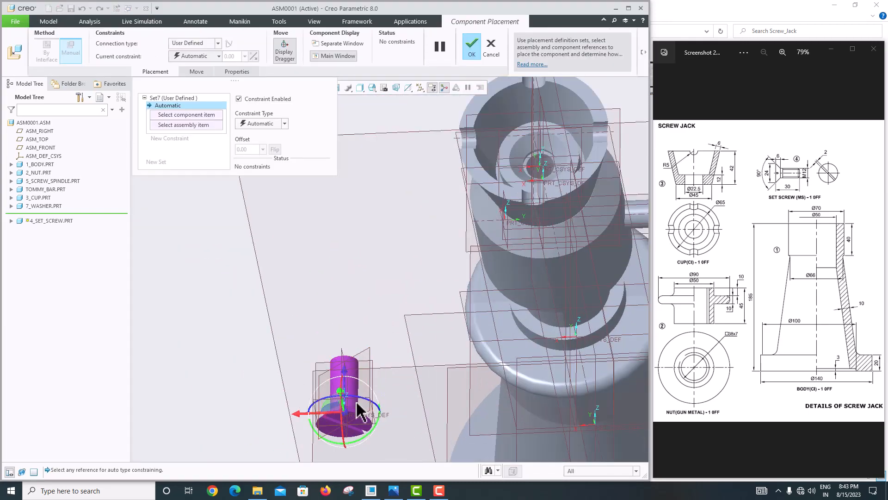
pyautogui.moveTo(347, 389); pyautogui.dragTo(453, 378, button='middle')
pyautogui.scroll(5, 270, 320)
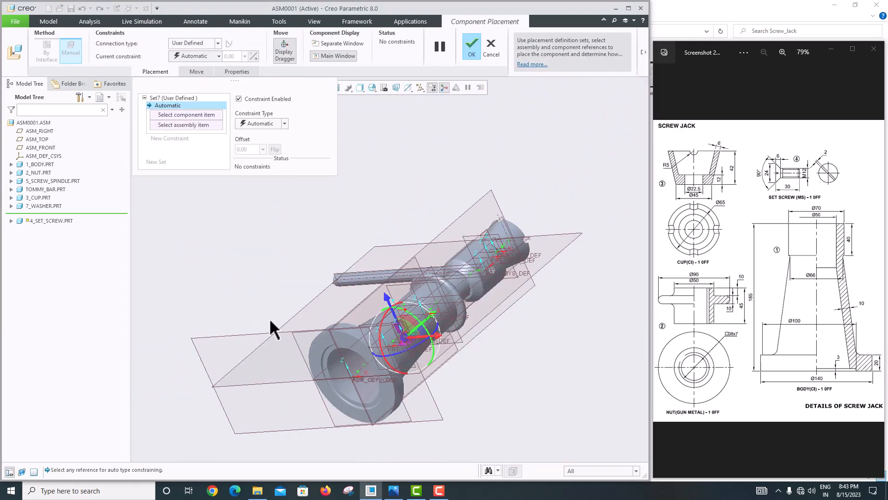
# Constrain the set screw's conical head surface Coincident with the washer's countersunk surface.
pyautogui.moveTo(343, 364); pyautogui.dragTo(435, 359, button='middle')
pyautogui.scroll(-4, 529, 329)
pyautogui.scroll(4, 529, 329)
pyautogui.moveTo(523, 320); pyautogui.dragTo(520, 426, button='middle')
pyautogui.scroll(-5, 509, 420)
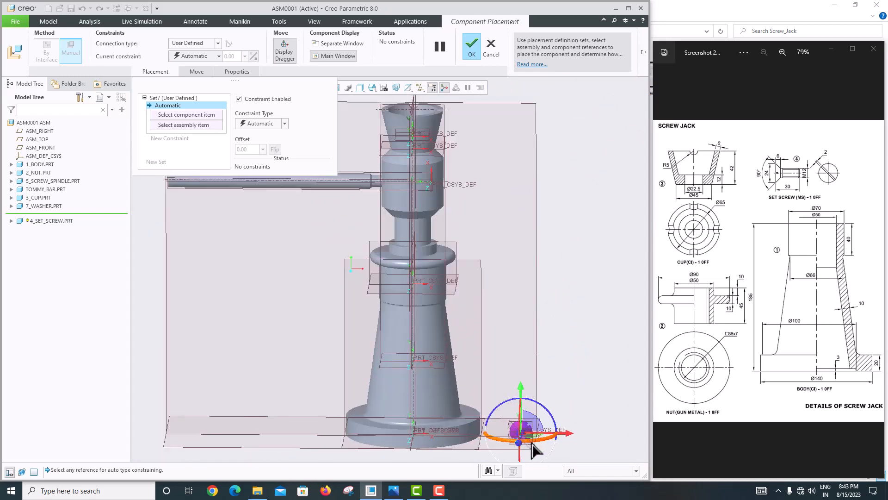
pyautogui.click(509, 354)
pyautogui.scroll(6, 435, 308)
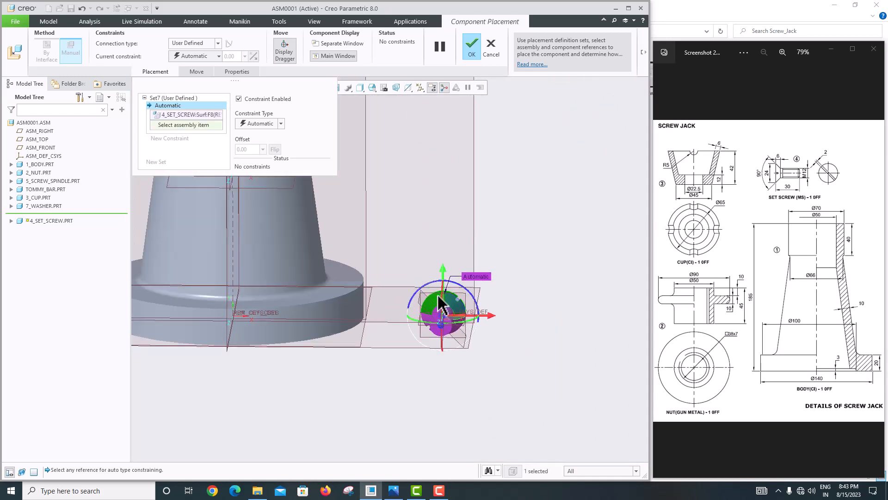
pyautogui.moveTo(402, 252); pyautogui.dragTo(406, 281, button='middle')
pyautogui.scroll(-6, 418, 307)
pyautogui.scroll(6, 406, 280)
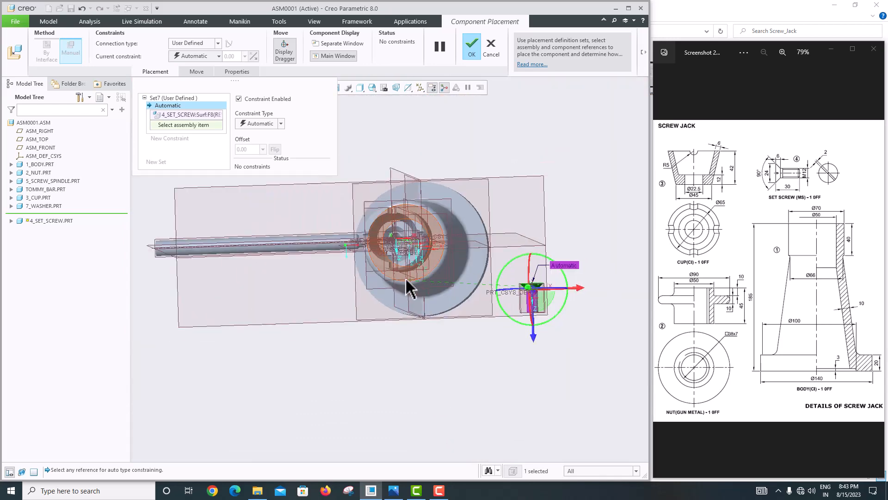
pyautogui.scroll(-8, 397, 270)
pyautogui.click(415, 284)
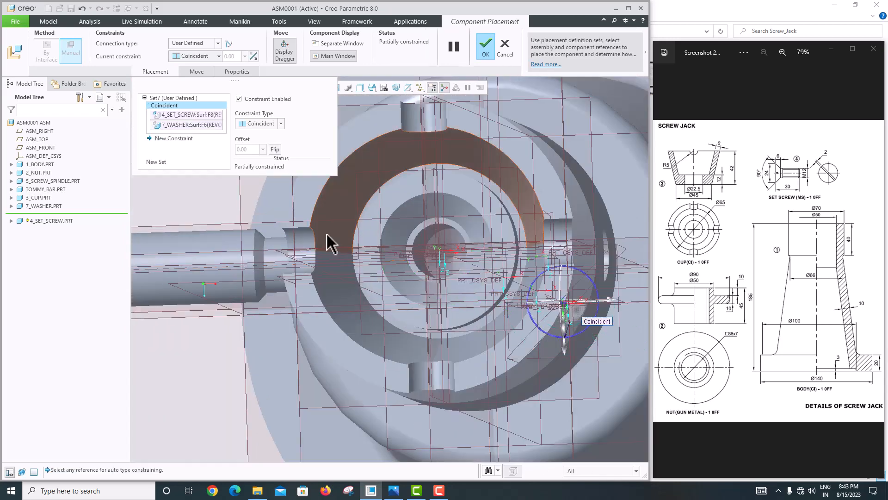
pyautogui.click(205, 57)
# Move the set screw from the jack's base to just above the cup.
pyautogui.moveTo(393, 303); pyautogui.dragTo(391, 256, button='middle')
pyautogui.scroll(5, 392, 260)
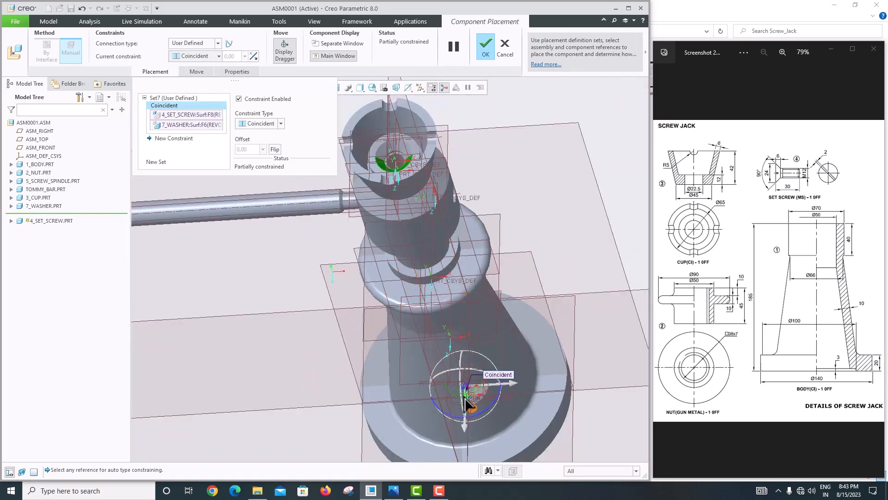
pyautogui.moveTo(468, 414); pyautogui.dragTo(387, 118)
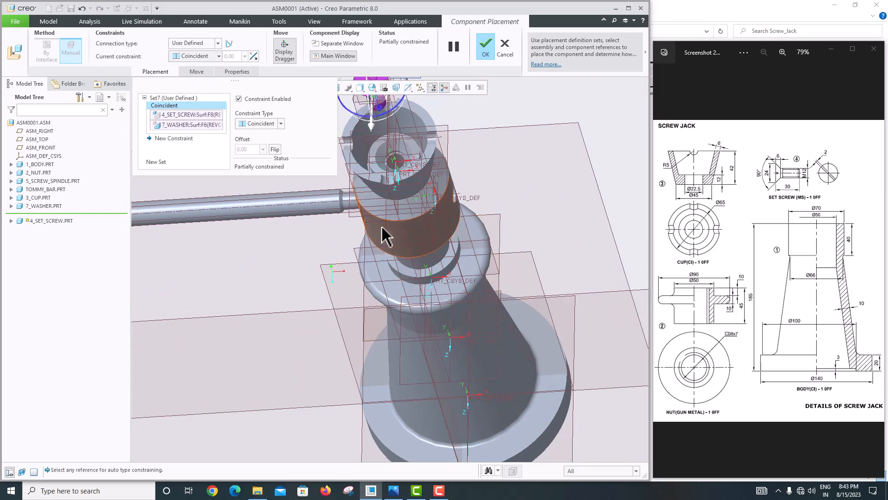
# Constrain the set screw's central axis Coincident with the washer's axis.
pyautogui.scroll(5, 386, 254)
pyautogui.scroll(-8, 391, 269)
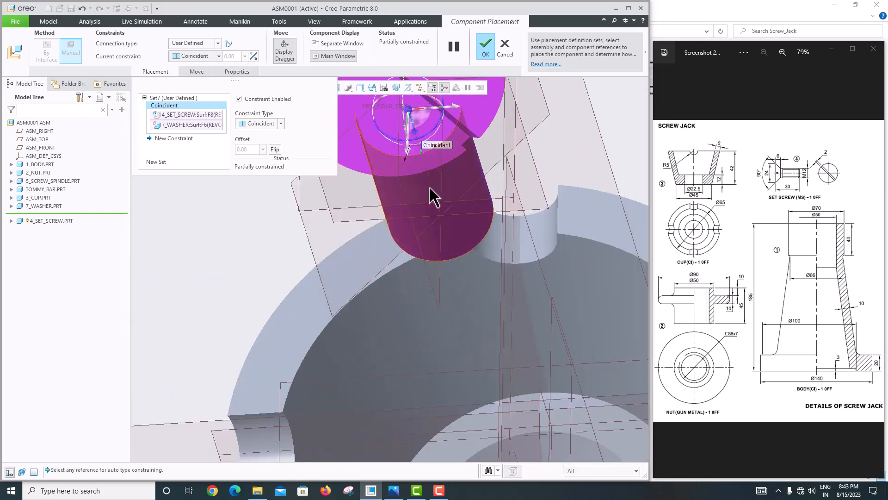
pyautogui.click(432, 192)
pyautogui.scroll(5, 432, 192)
pyautogui.scroll(-6, 476, 313)
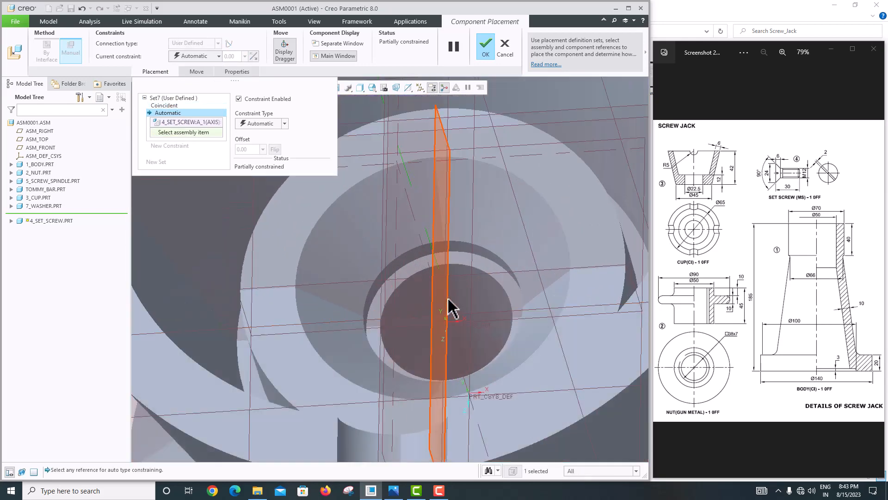
pyautogui.click(435, 291)
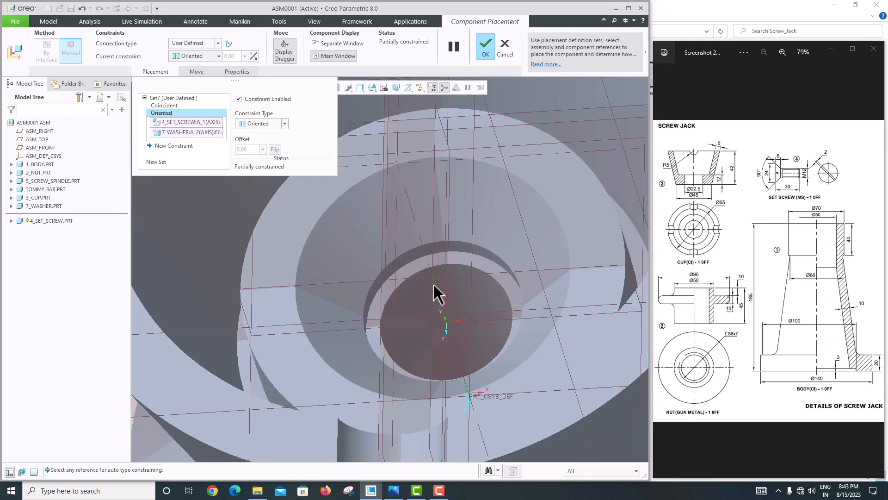
pyautogui.click(196, 57)
pyautogui.click(198, 95)
pyautogui.scroll(4, 390, 266)
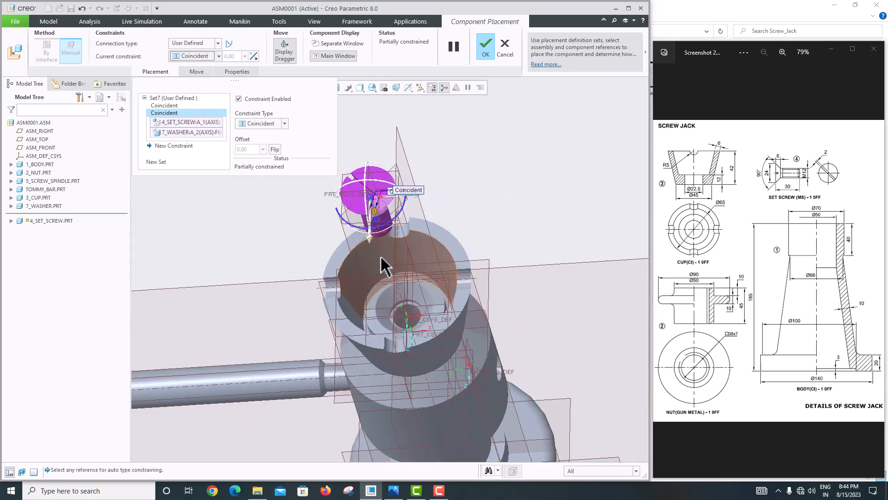
# Turn the set screw about the shared axis while it is above the cup.
pyautogui.moveTo(382, 263); pyautogui.dragTo(311, 235, button='middle')
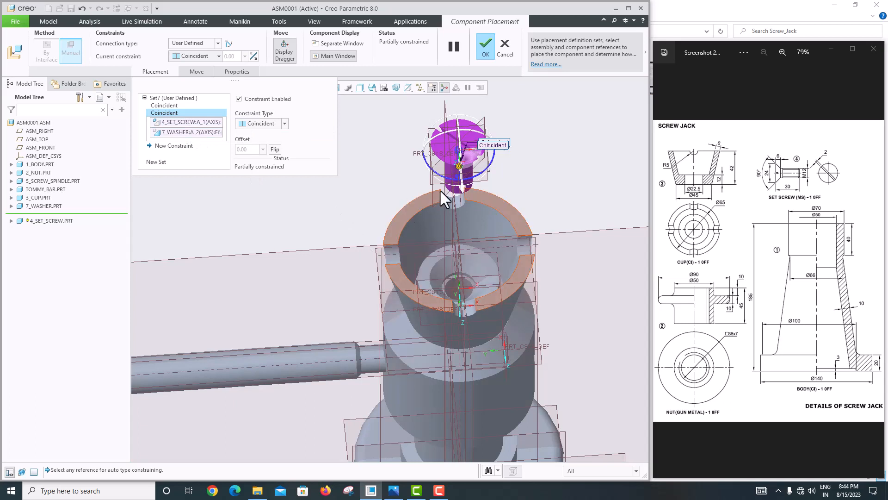
pyautogui.moveTo(472, 182); pyautogui.dragTo(461, 149)
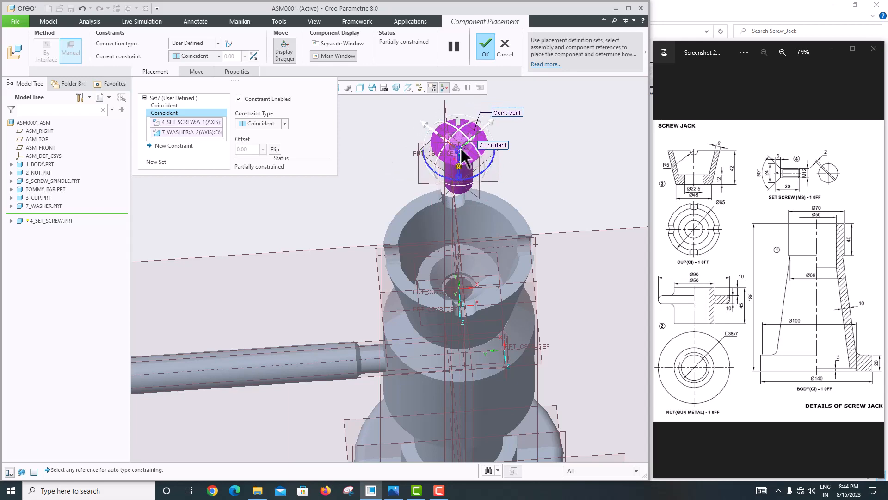
pyautogui.scroll(-5, 479, 150)
pyautogui.scroll(3, 454, 208)
pyautogui.moveTo(454, 208); pyautogui.dragTo(466, 281, button='middle')
pyautogui.scroll(3, 467, 281)
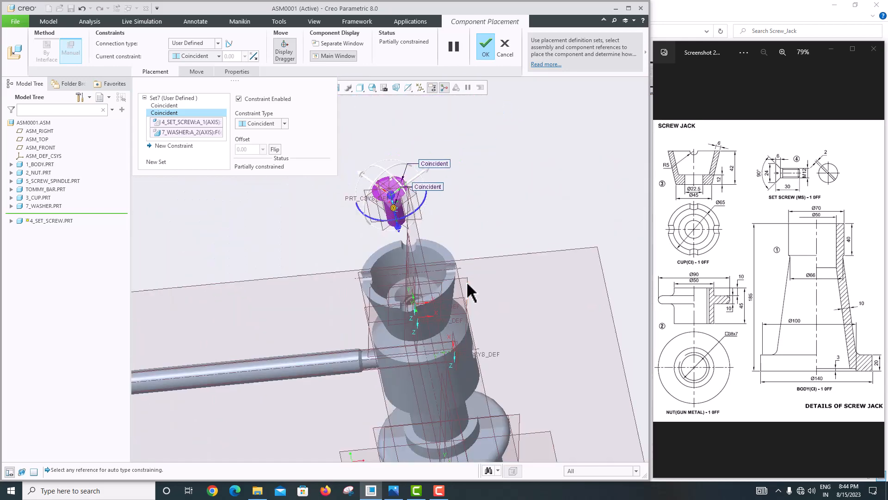
pyautogui.scroll(-6, 420, 217)
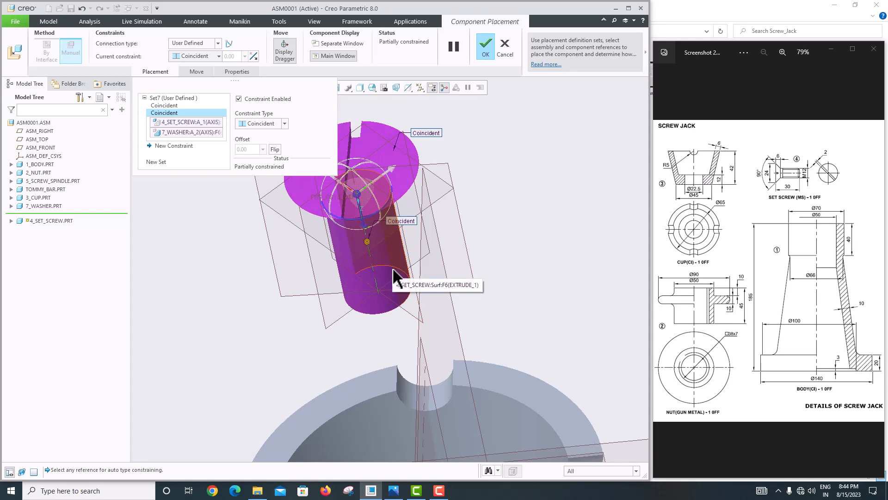
pyautogui.scroll(3, 393, 277)
pyautogui.scroll(-2, 407, 365)
pyautogui.scroll(3, 402, 308)
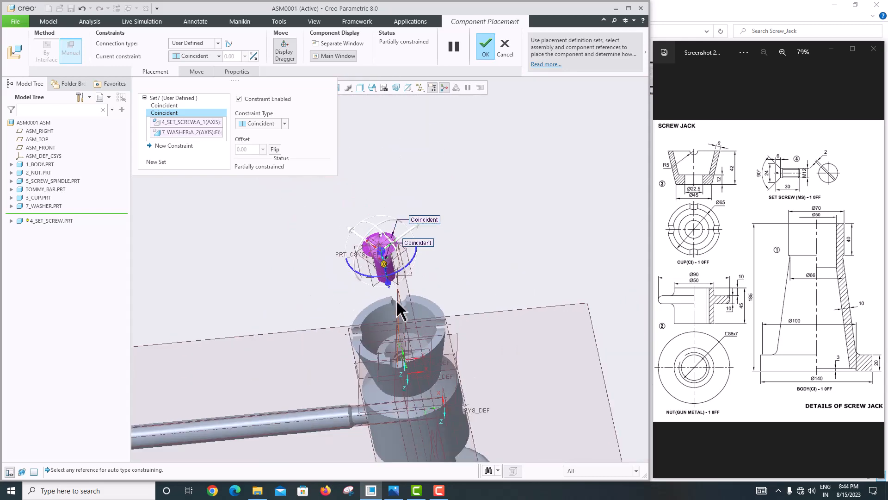
pyautogui.scroll(-5, 383, 242)
pyautogui.click(423, 236)
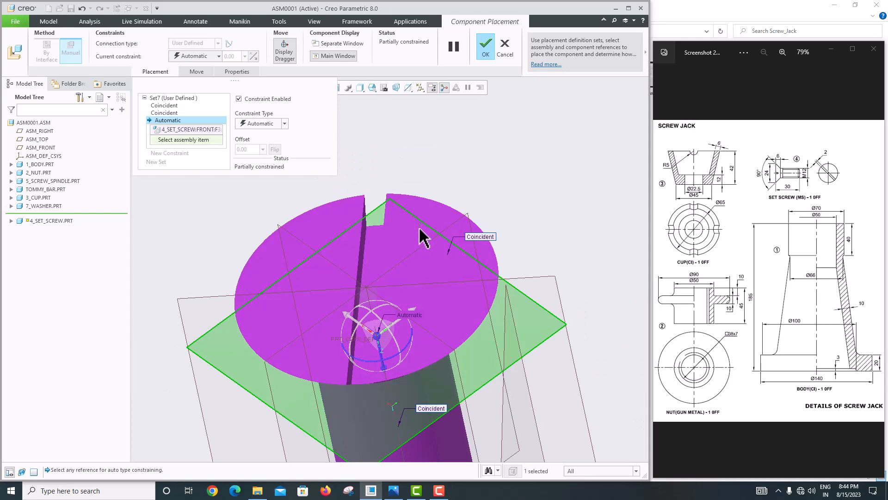
pyautogui.rightClick(182, 132)
pyautogui.click(206, 137)
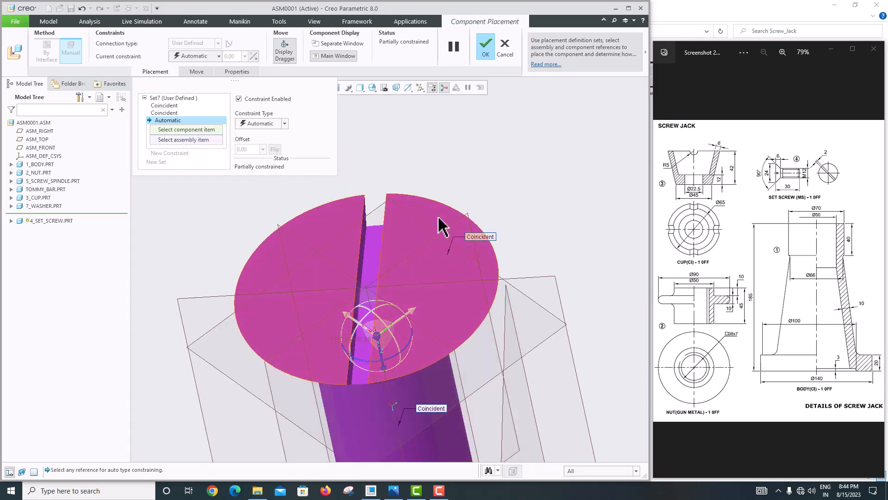
# Constrain the set screw's flat head face Coincident with the washer's top face.
pyautogui.click(437, 214)
pyautogui.scroll(-5, 460, 393)
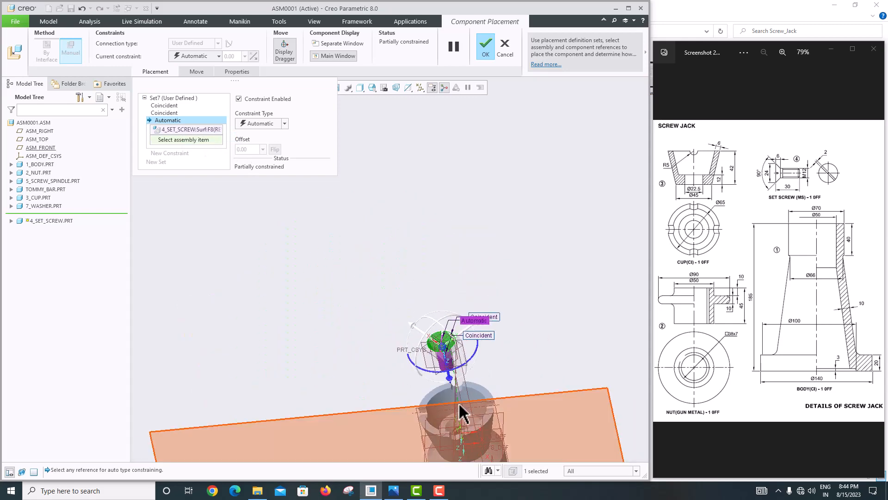
pyautogui.scroll(5, 463, 426)
pyautogui.scroll(-2, 458, 411)
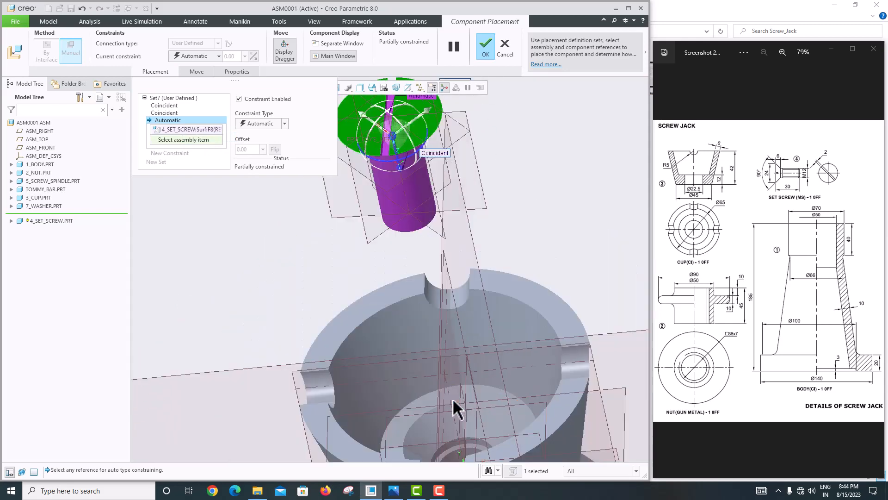
pyautogui.click(491, 380)
pyautogui.click(201, 56)
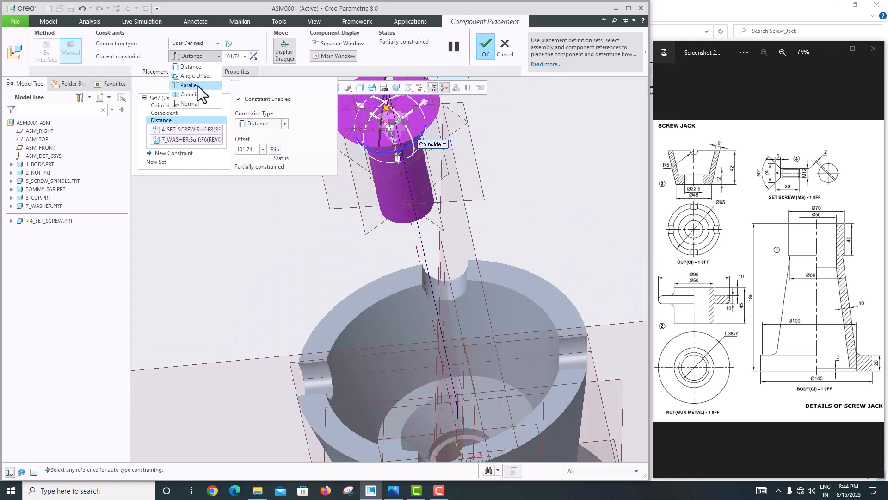
pyautogui.click(197, 94)
# Turn the set screw about its axis inside the washer and accept the component placement.
pyautogui.scroll(5, 403, 268)
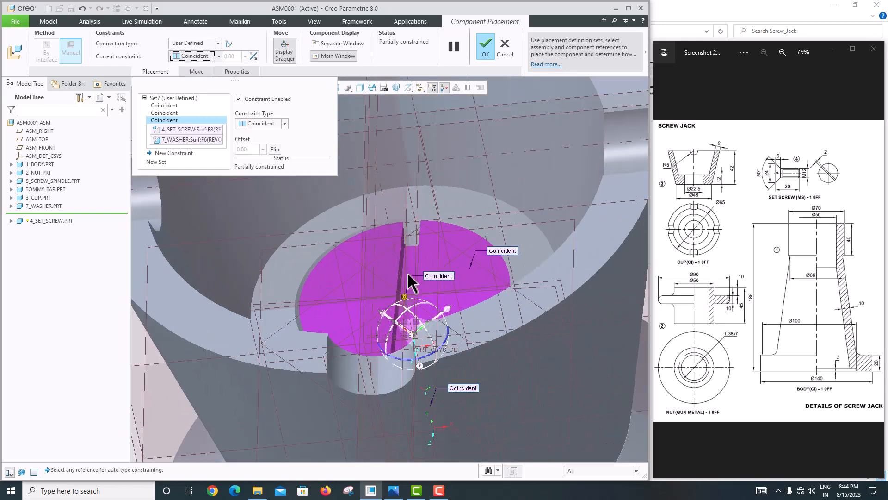
pyautogui.scroll(2, 352, 250)
pyautogui.scroll(-5, 332, 250)
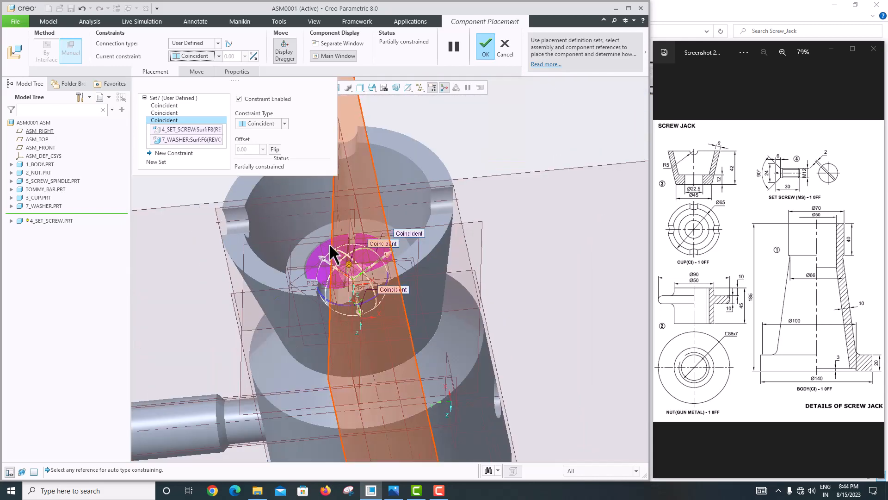
pyautogui.scroll(2, 344, 250)
pyautogui.scroll(4, 519, 273)
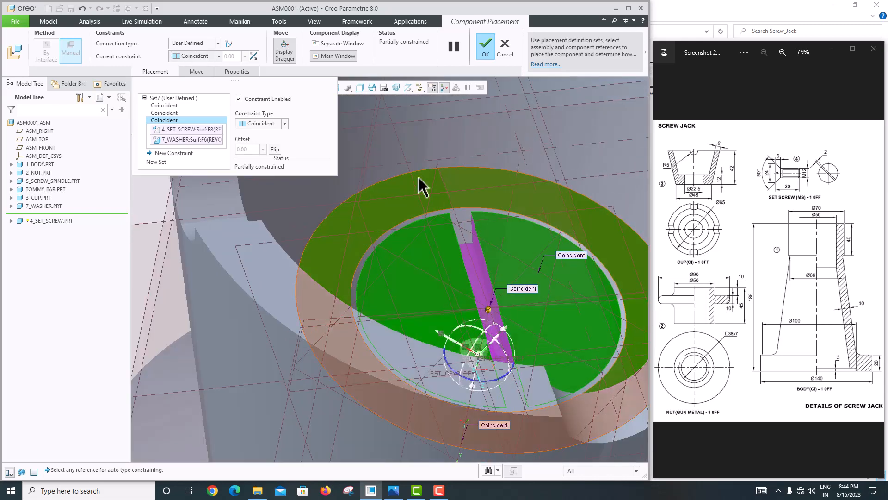
pyautogui.scroll(-4, 370, 229)
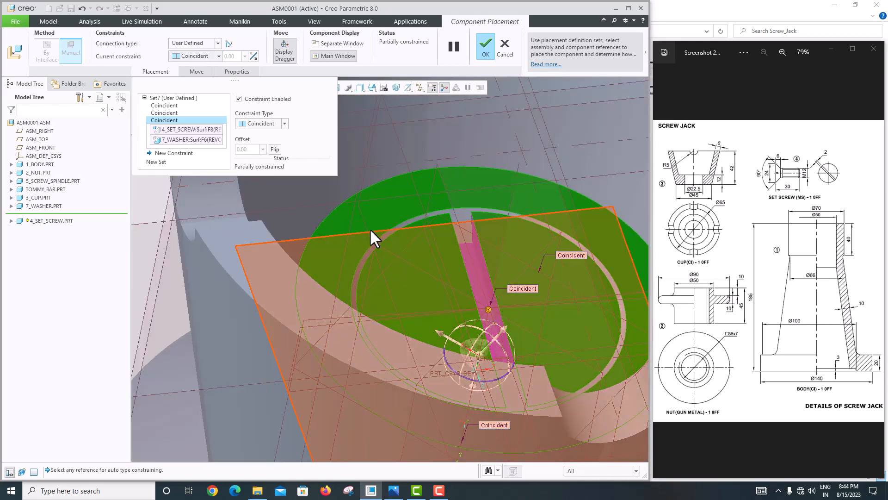
pyautogui.moveTo(426, 314); pyautogui.dragTo(488, 280)
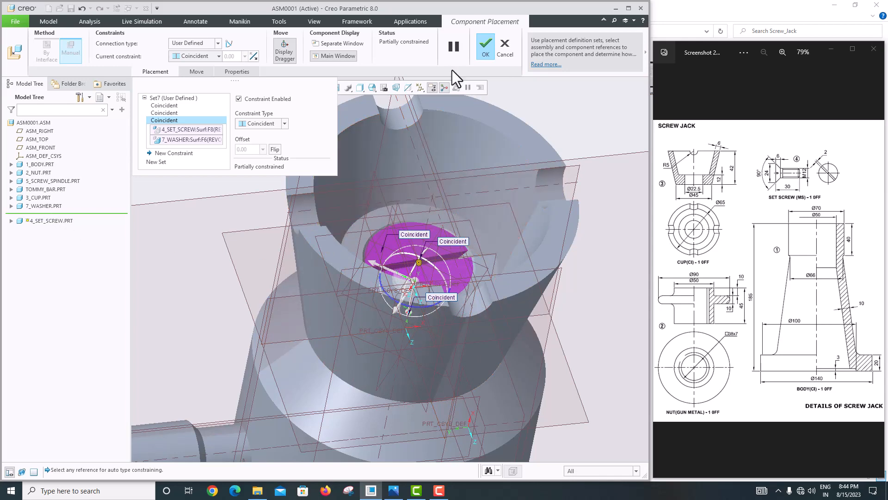
pyautogui.click(486, 46)
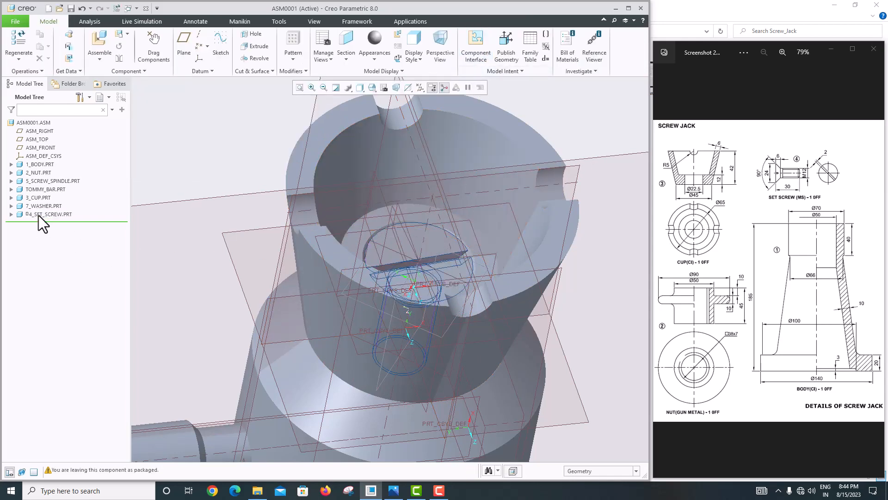
# Show only the parts from 1_BODY.PRT through 3_CUP.PRT, and hide these parts as well.
pyautogui.click(36, 198)
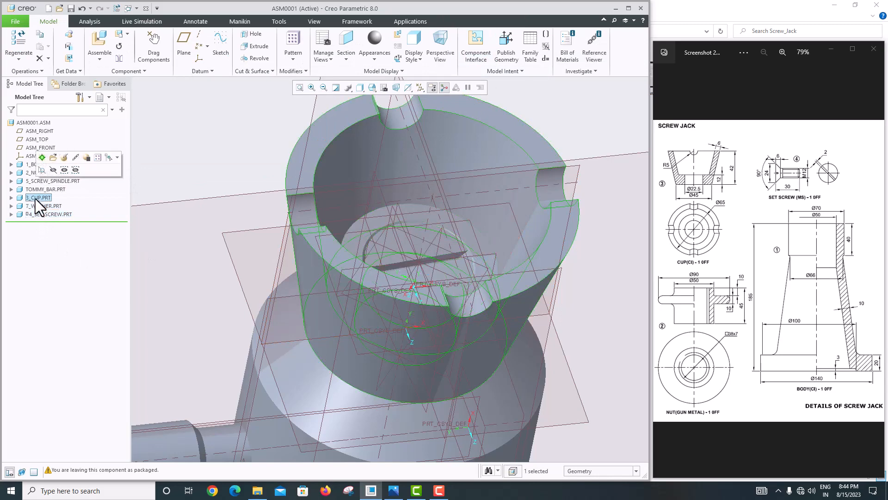
pyautogui.keyDown('shift'); pyautogui.click(33, 164); pyautogui.keyUp('shift')
pyautogui.rightClick(34, 167)
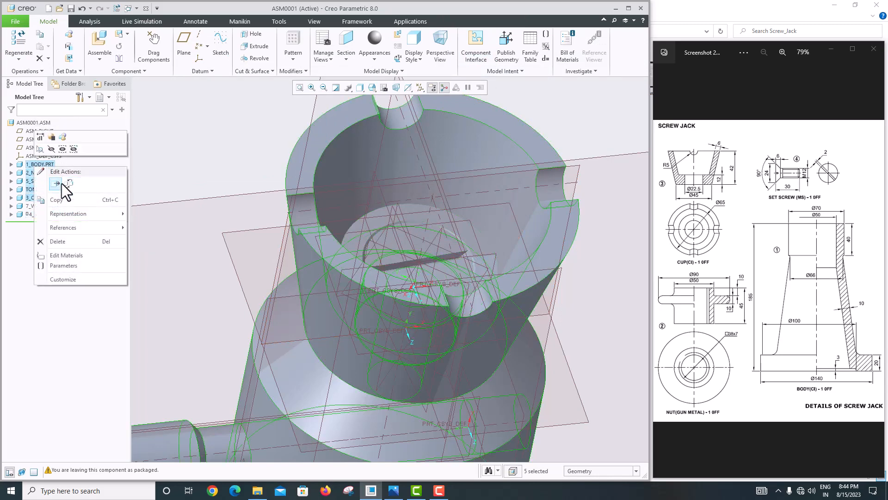
pyautogui.click(51, 148)
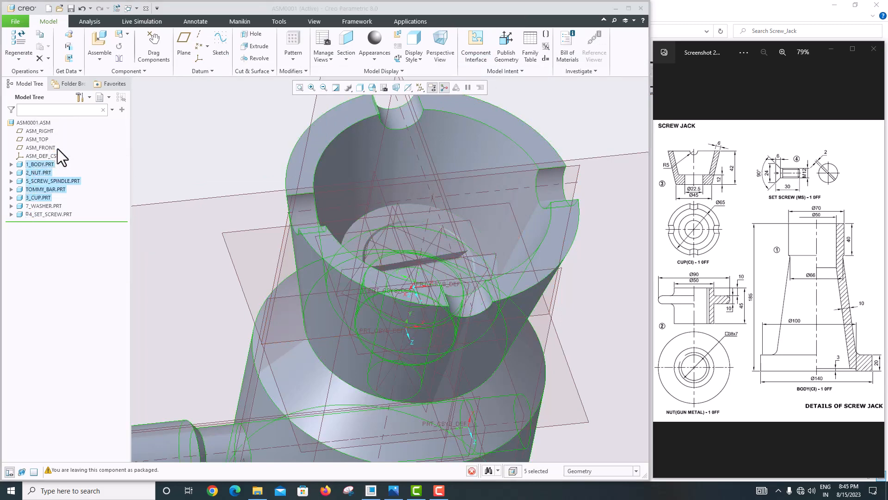
pyautogui.rightClick(47, 168)
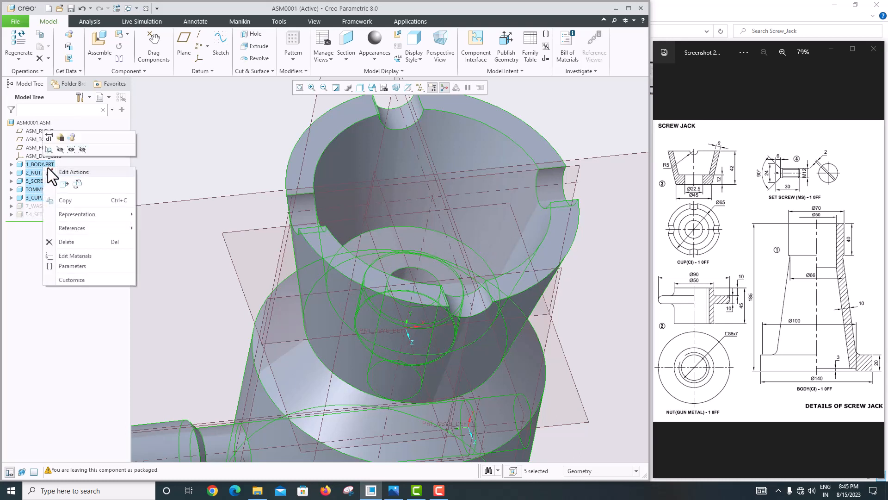
pyautogui.click(60, 149)
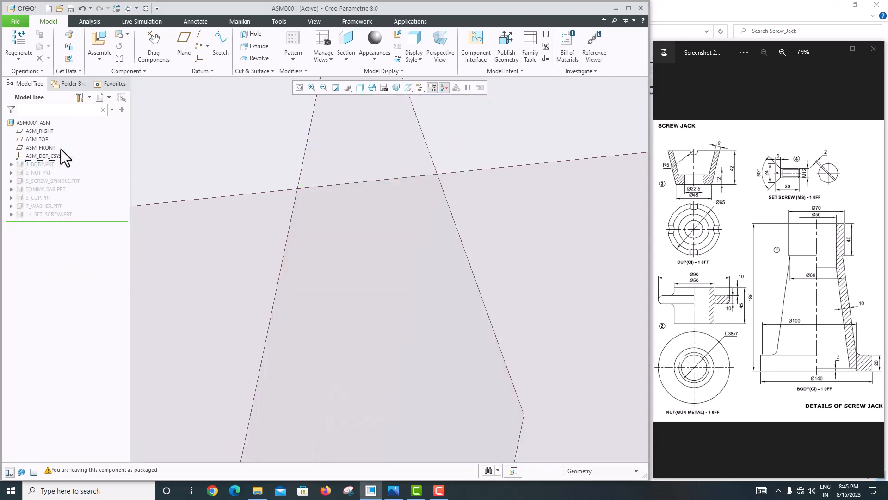
# Show every component except 1_BODY.PRT through 3_CUP.PRT to isolate the washer and set screw.
pyautogui.click(42, 164)
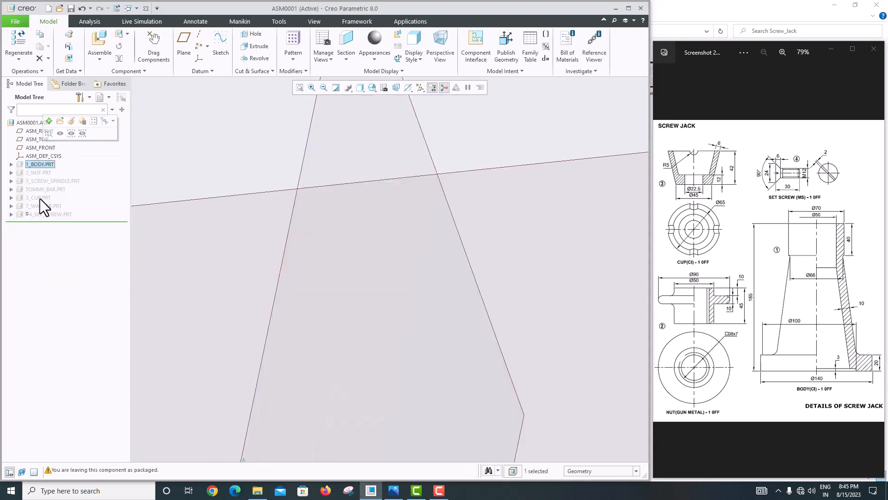
pyautogui.keyDown('shift'); pyautogui.click(39, 199); pyautogui.keyUp('shift')
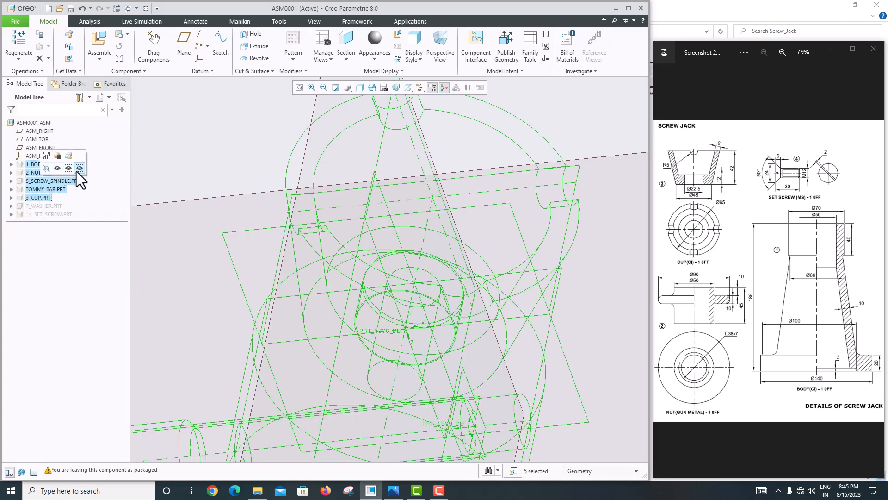
pyautogui.click(77, 170)
pyautogui.scroll(4, 370, 268)
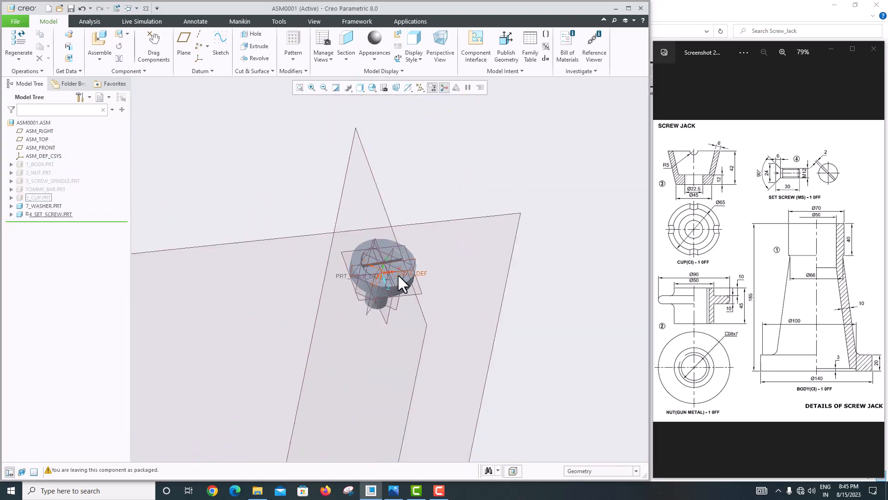
pyautogui.moveTo(398, 274); pyautogui.dragTo(187, 240, button='middle')
pyautogui.scroll(-4, 185, 239)
pyautogui.scroll(-2, 185, 239)
pyautogui.scroll(4, 282, 265)
pyautogui.moveTo(282, 265); pyautogui.dragTo(290, 255, button='middle')
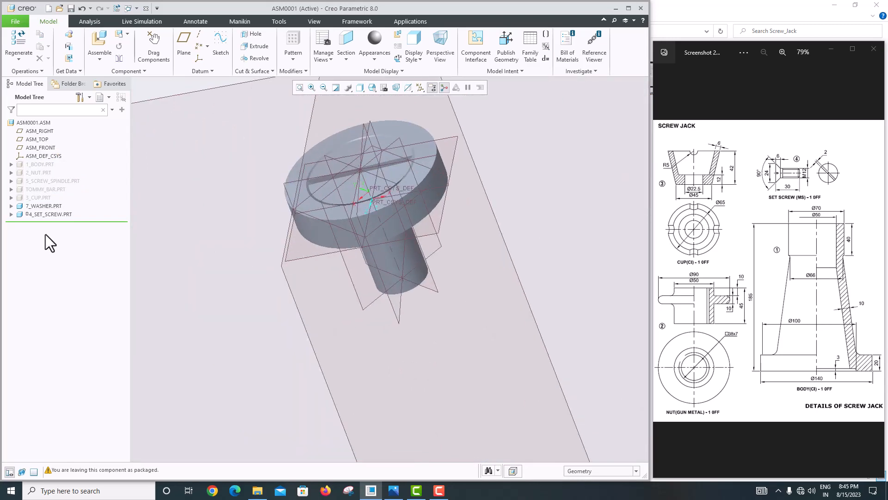
# Redefine the set screw's placement and add a new constraint starting from its TOP datum plane.
pyautogui.click(49, 213)
pyautogui.rightClick(49, 212)
pyautogui.click(75, 184)
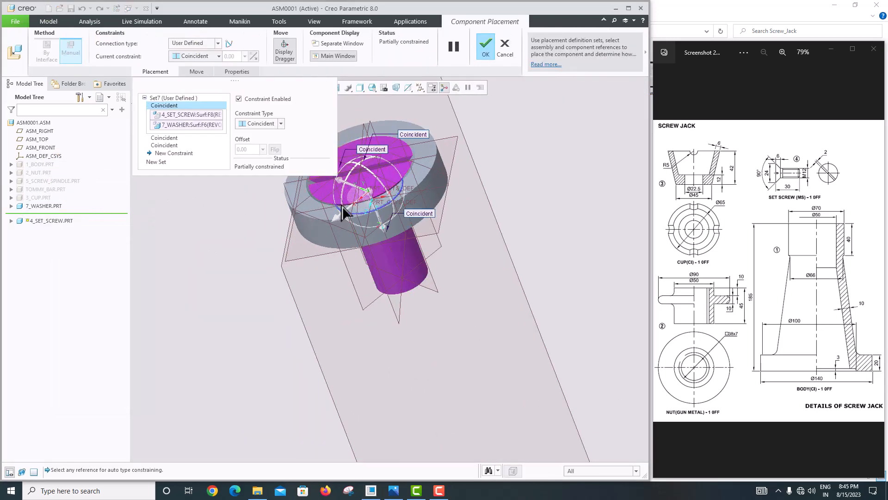
pyautogui.scroll(-5, 422, 173)
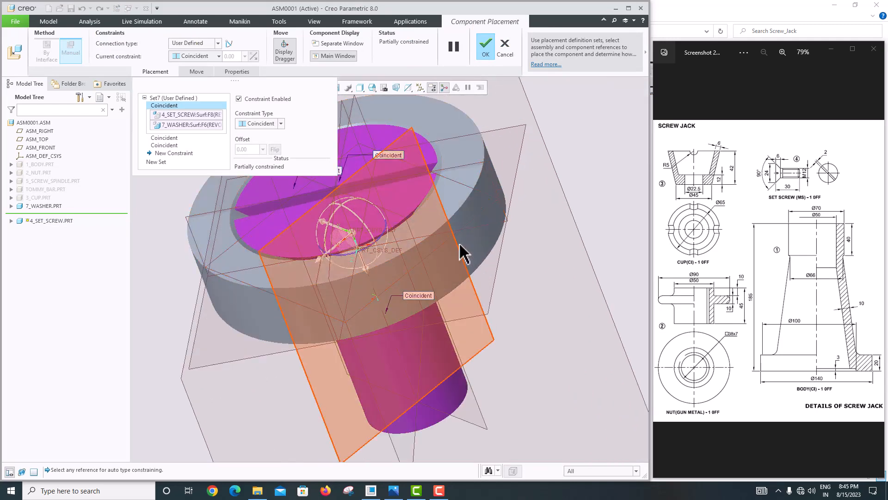
pyautogui.click(464, 253)
pyautogui.scroll(5, 462, 252)
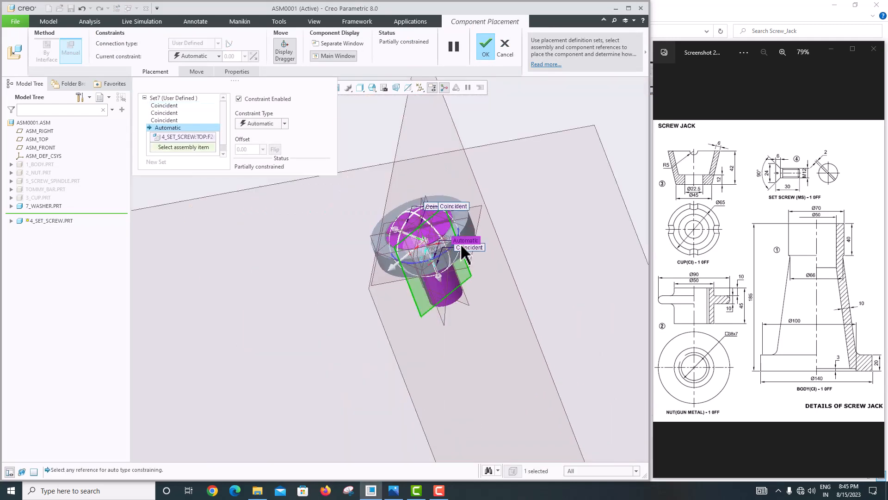
# Pair the new constraint with the washer's RIGHT datum plane as an Angle Offset and accept the set screw's placement.
pyautogui.scroll(-5, 518, 231)
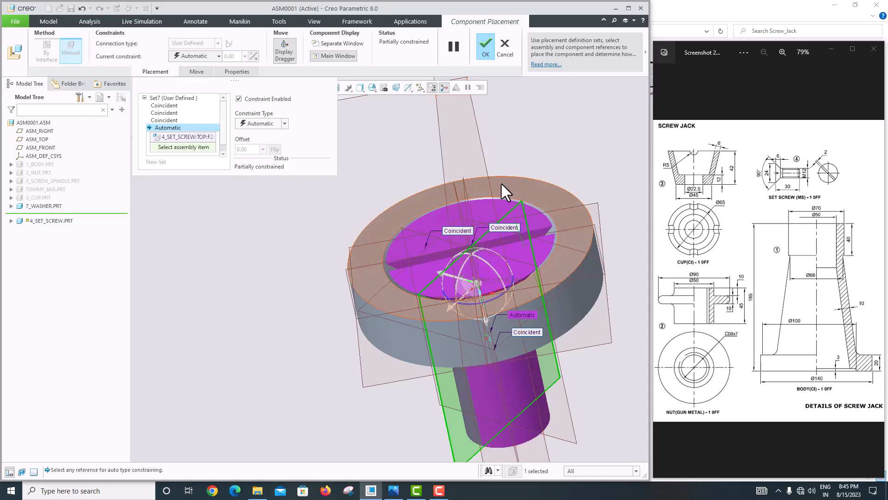
pyautogui.scroll(4, 475, 216)
pyautogui.moveTo(476, 216); pyautogui.dragTo(458, 234, button='middle')
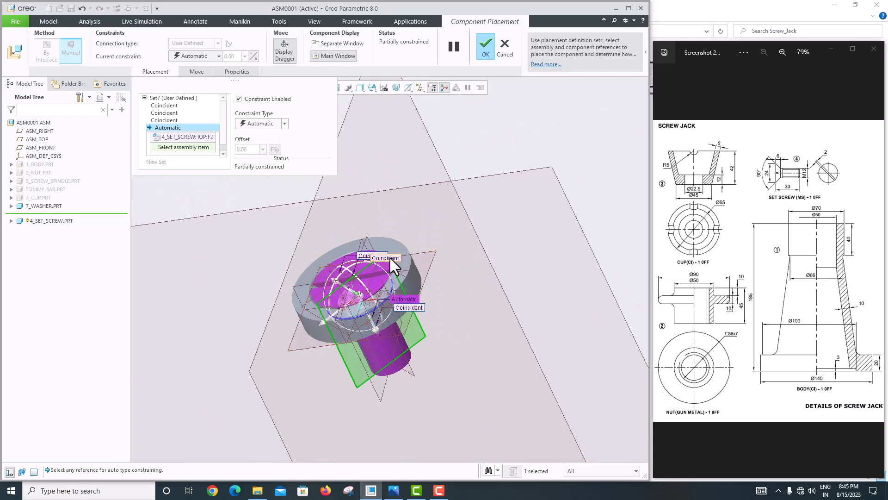
pyautogui.scroll(-5, 383, 251)
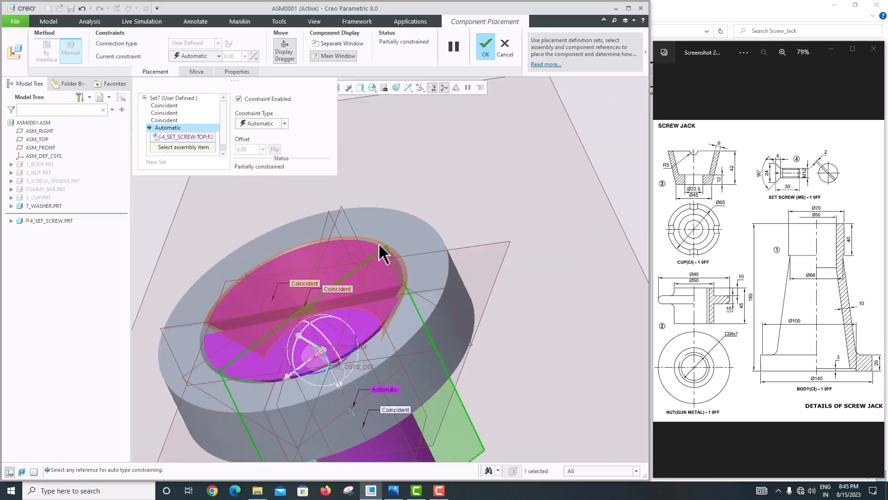
pyautogui.click(352, 233)
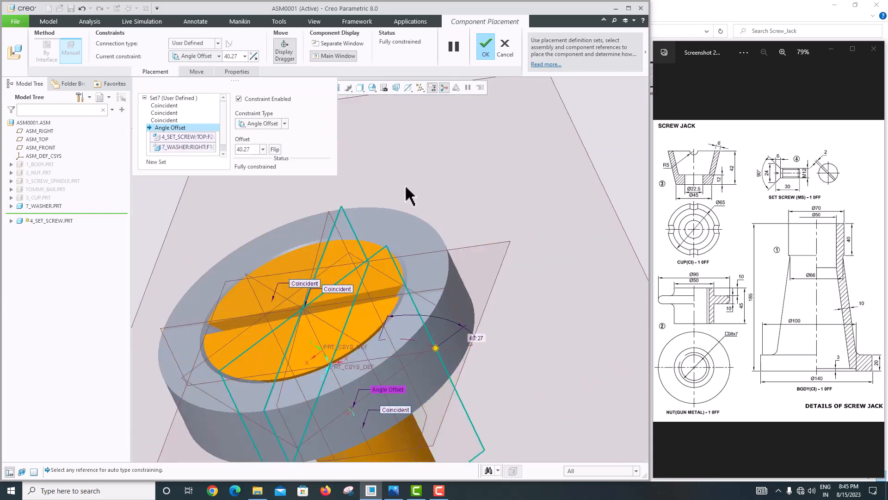
pyautogui.middleClick(405, 187)
pyautogui.scroll(5, 416, 176)
pyautogui.moveTo(428, 192); pyautogui.dragTo(412, 187, button='middle')
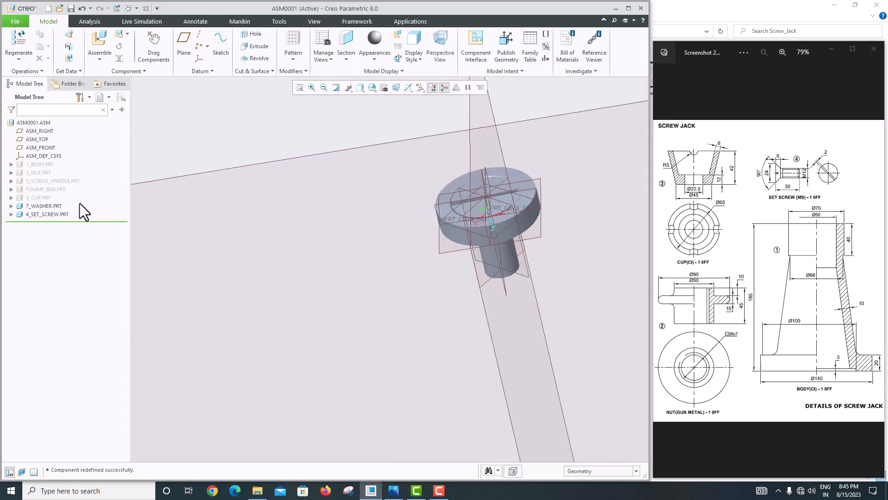
# Show the hidden parts from 1_BODY.PRT through 3_CUP.PRT again and clear the selection.
pyautogui.click(45, 198)
pyautogui.keyDown('shift'); pyautogui.click(35, 166); pyautogui.keyUp('shift')
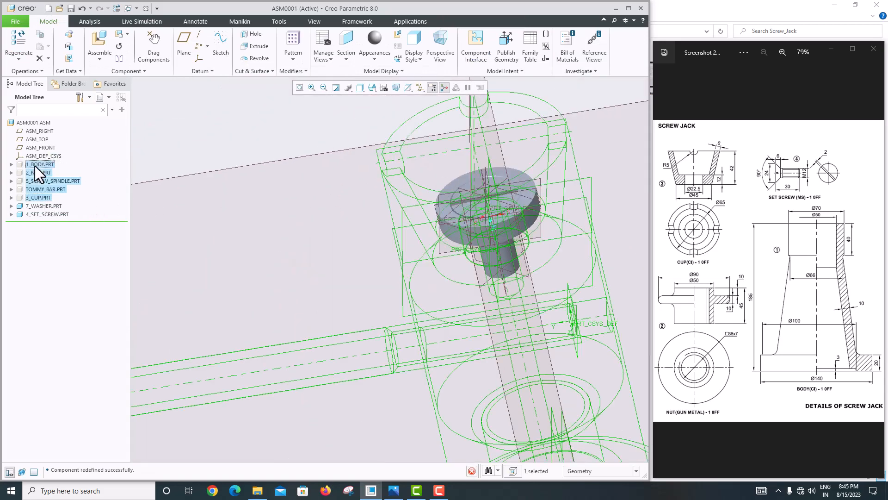
pyautogui.click(62, 140)
pyautogui.scroll(5, 304, 278)
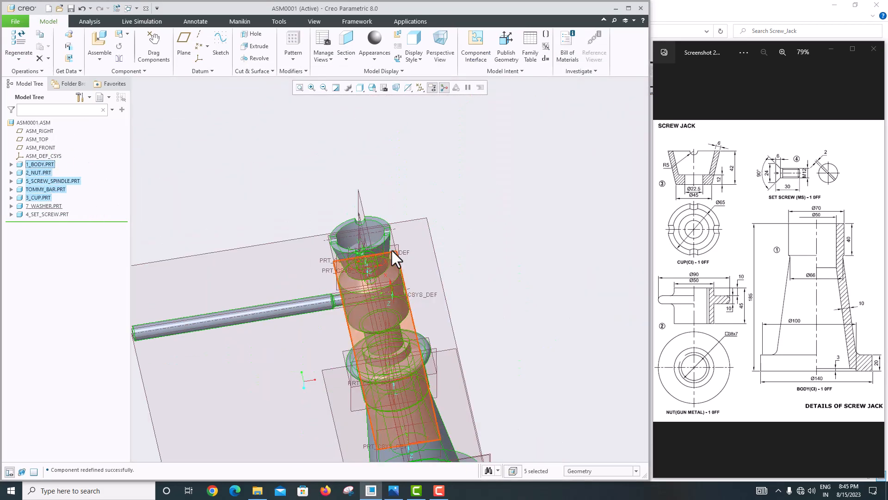
pyautogui.click(435, 226)
# Set the assembly's display style to Shading With Edges and apply a saved view orientation.
pyautogui.click(364, 90)
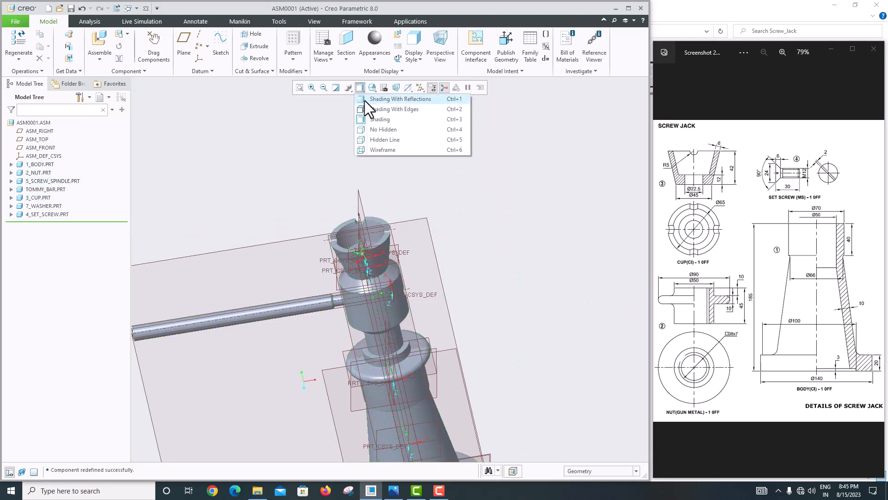
pyautogui.click(368, 107)
pyautogui.click(373, 91)
pyautogui.click(376, 98)
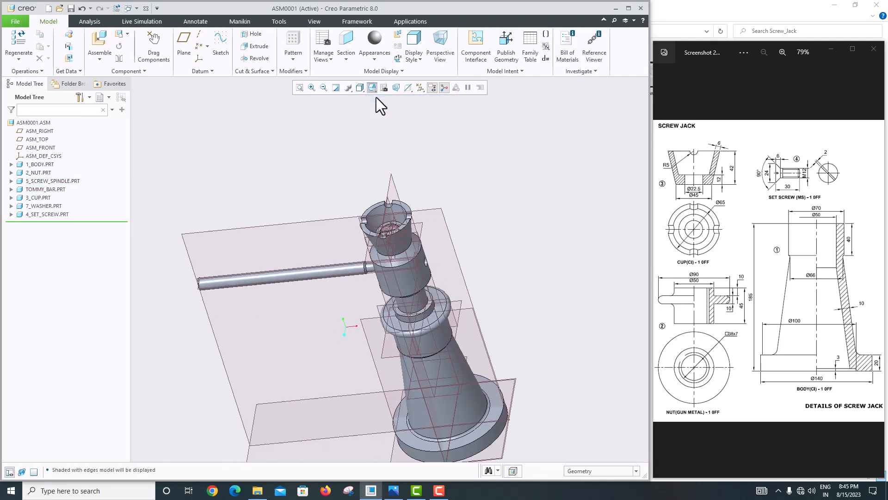
# Turn off the display of all datum features and view the complete screw jack upright.
pyautogui.click(420, 88)
pyautogui.click(423, 99)
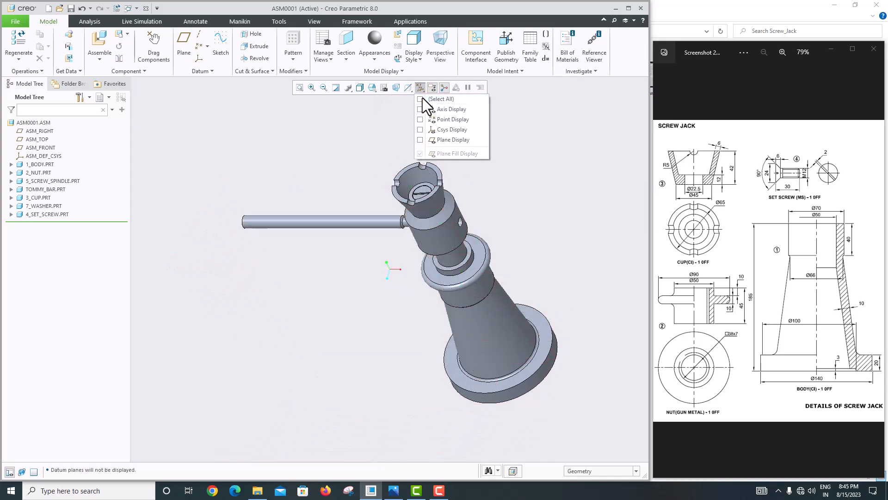
pyautogui.moveTo(312, 266); pyautogui.dragTo(331, 323, button='middle')
pyautogui.scroll(3, 365, 358)
pyautogui.scroll(-4, 326, 353)
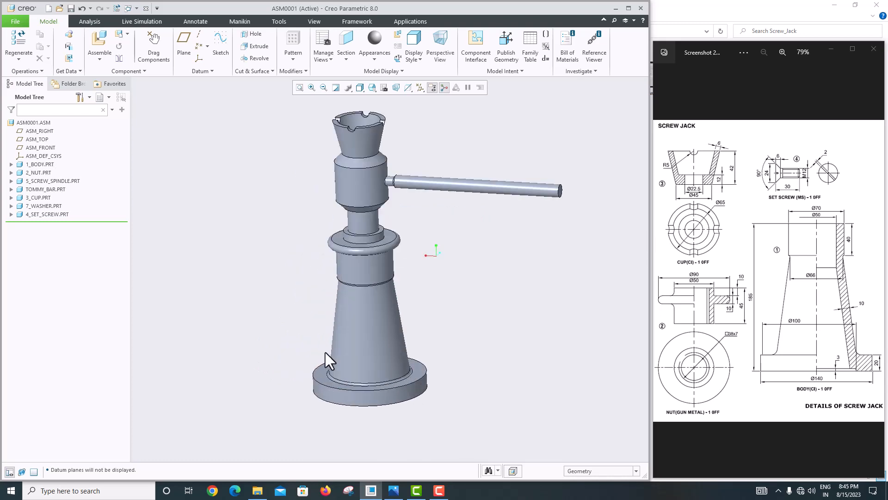